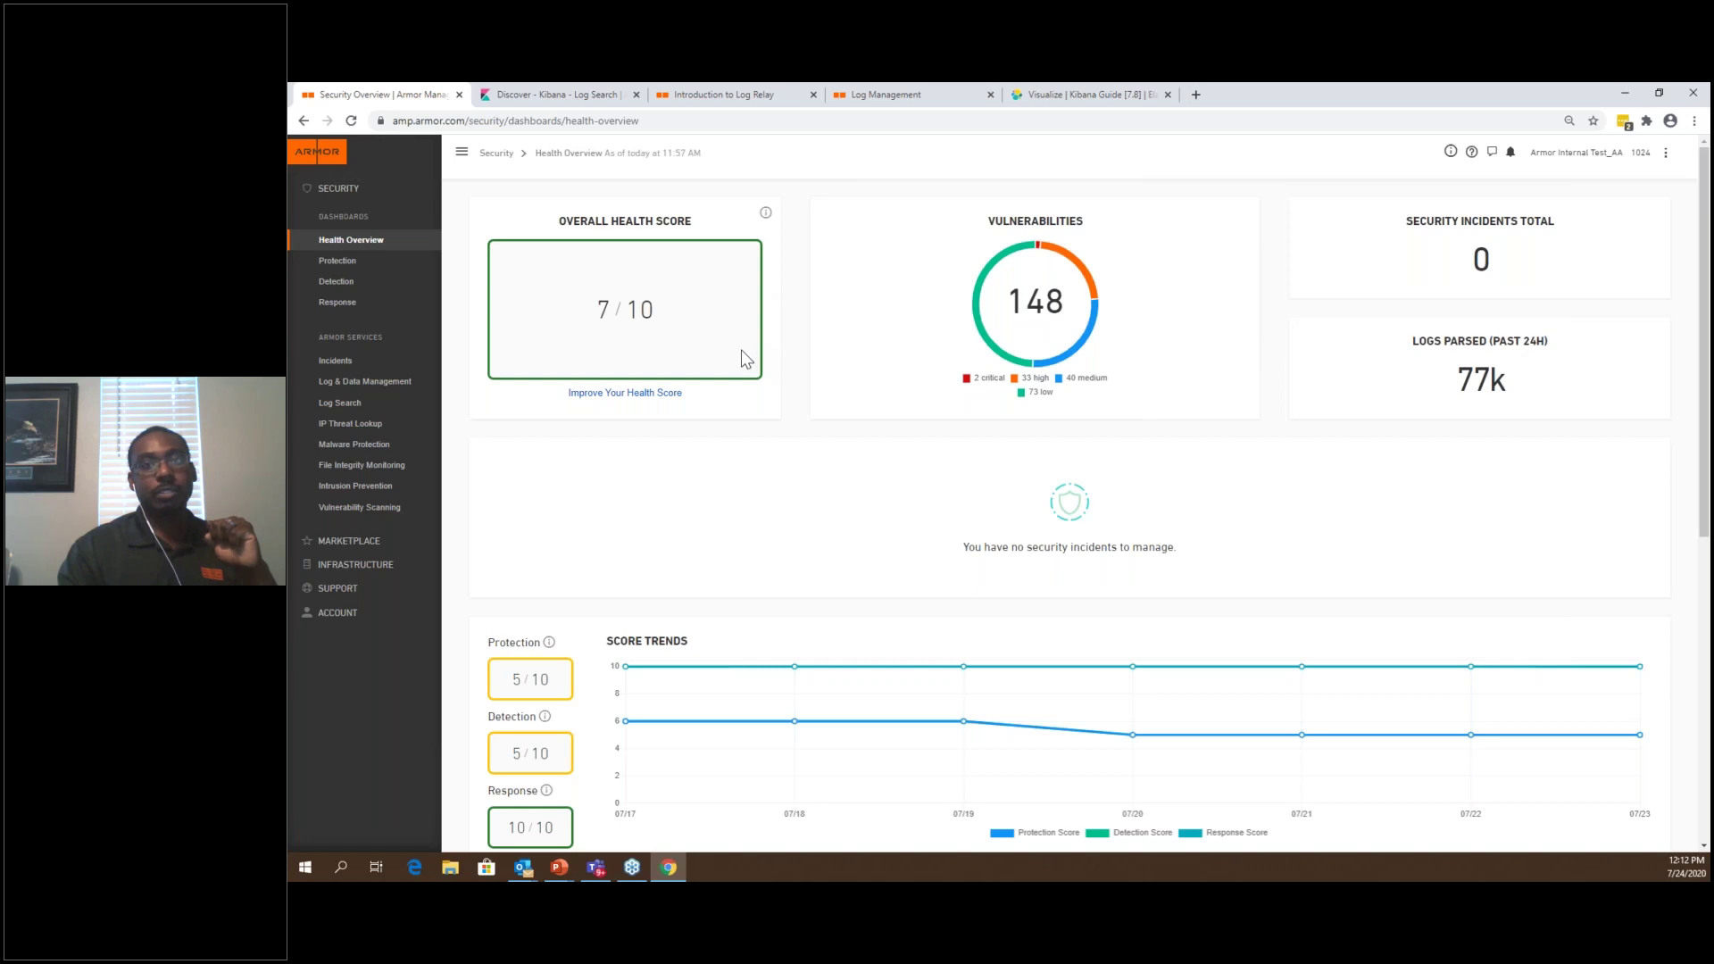
Open the Anywhere Agent installation page from the virtual machines list and display the install commands for Linux
left_click(376, 572)
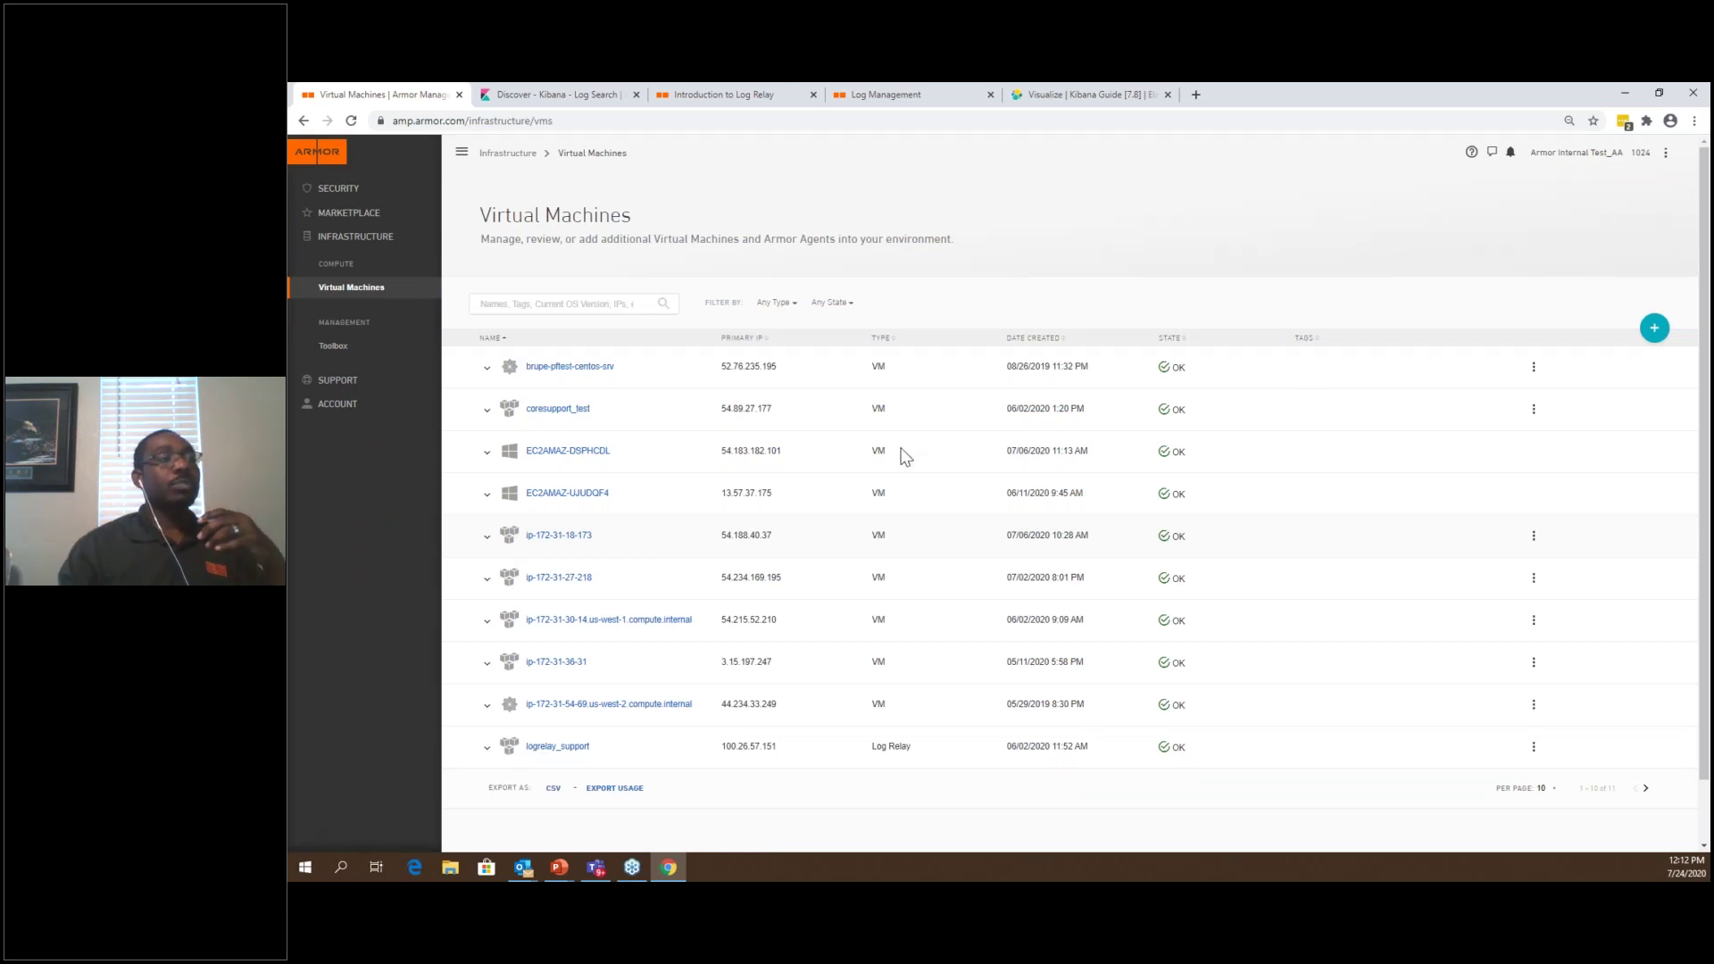
mouse_move(1661, 326)
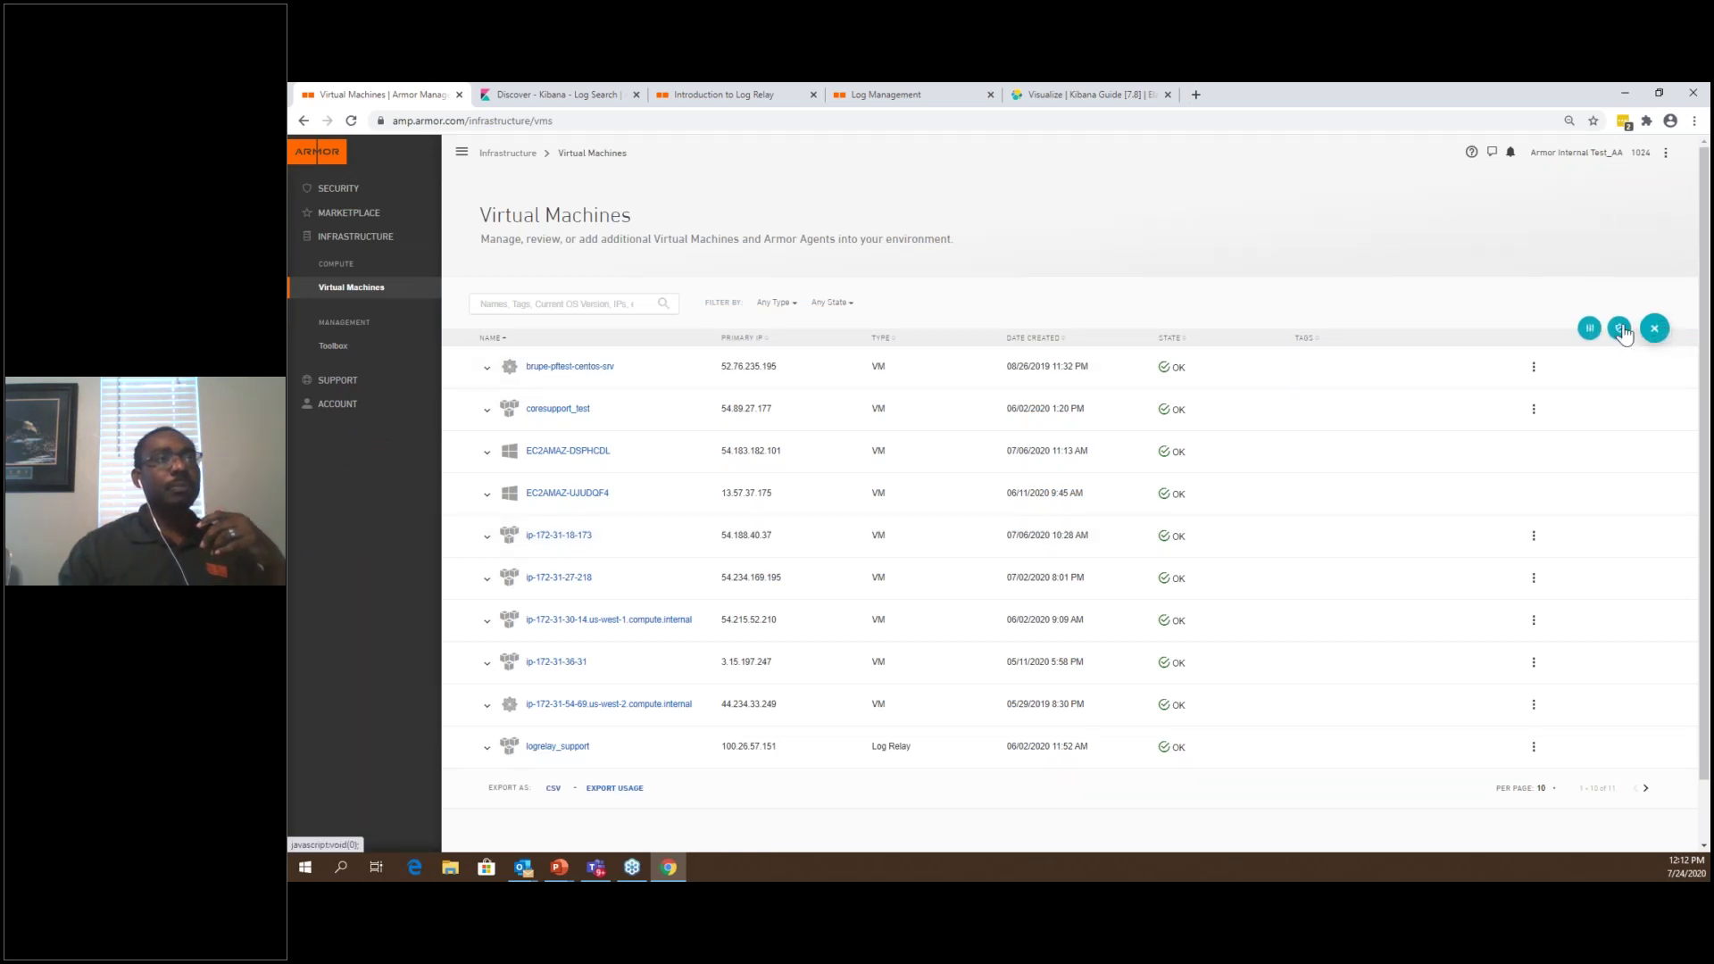
left_click(1620, 327)
left_click(1235, 249)
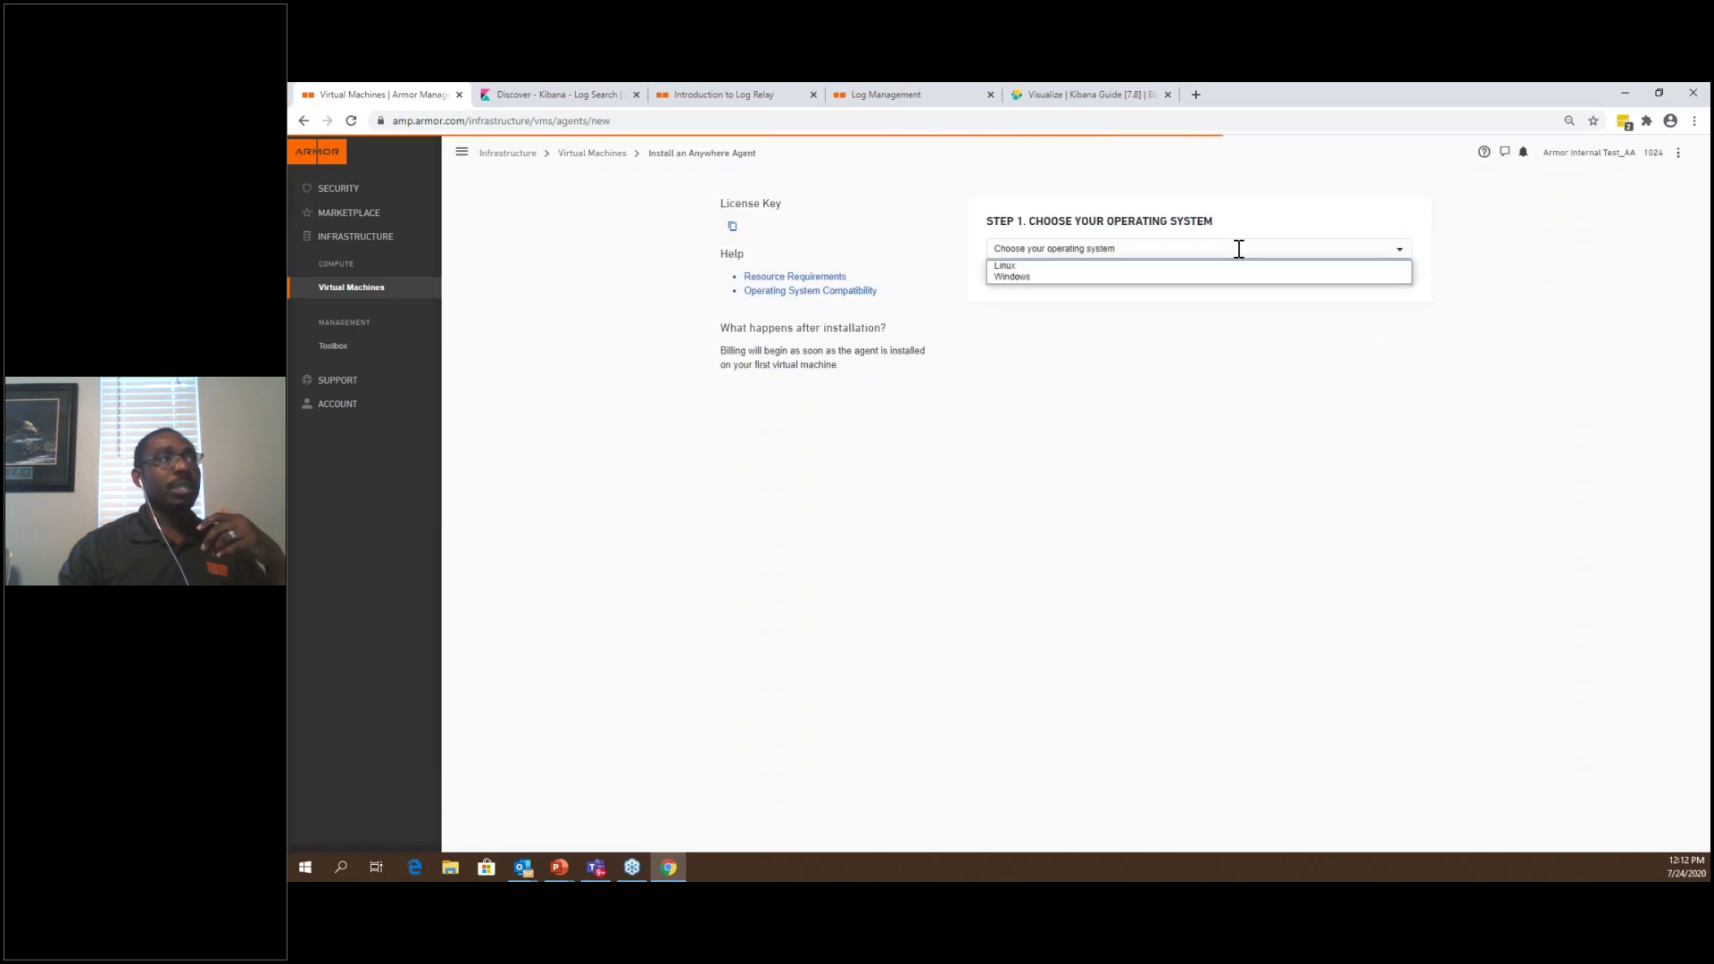
left_click(1215, 265)
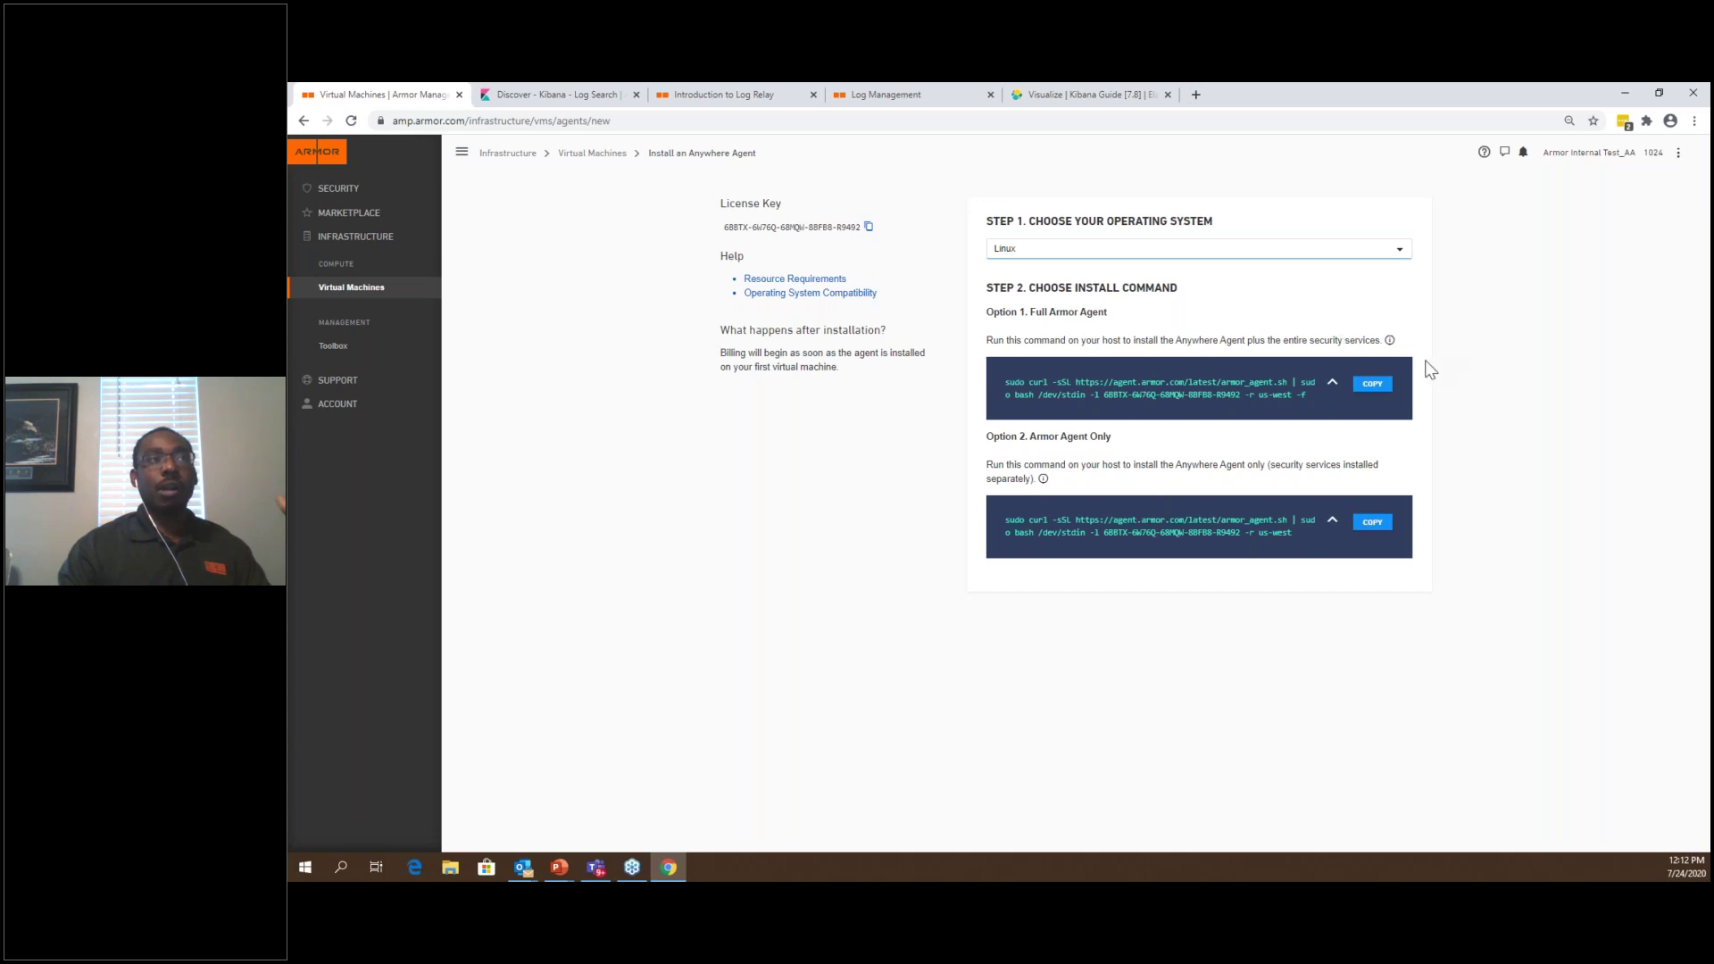
mouse_move(1389, 344)
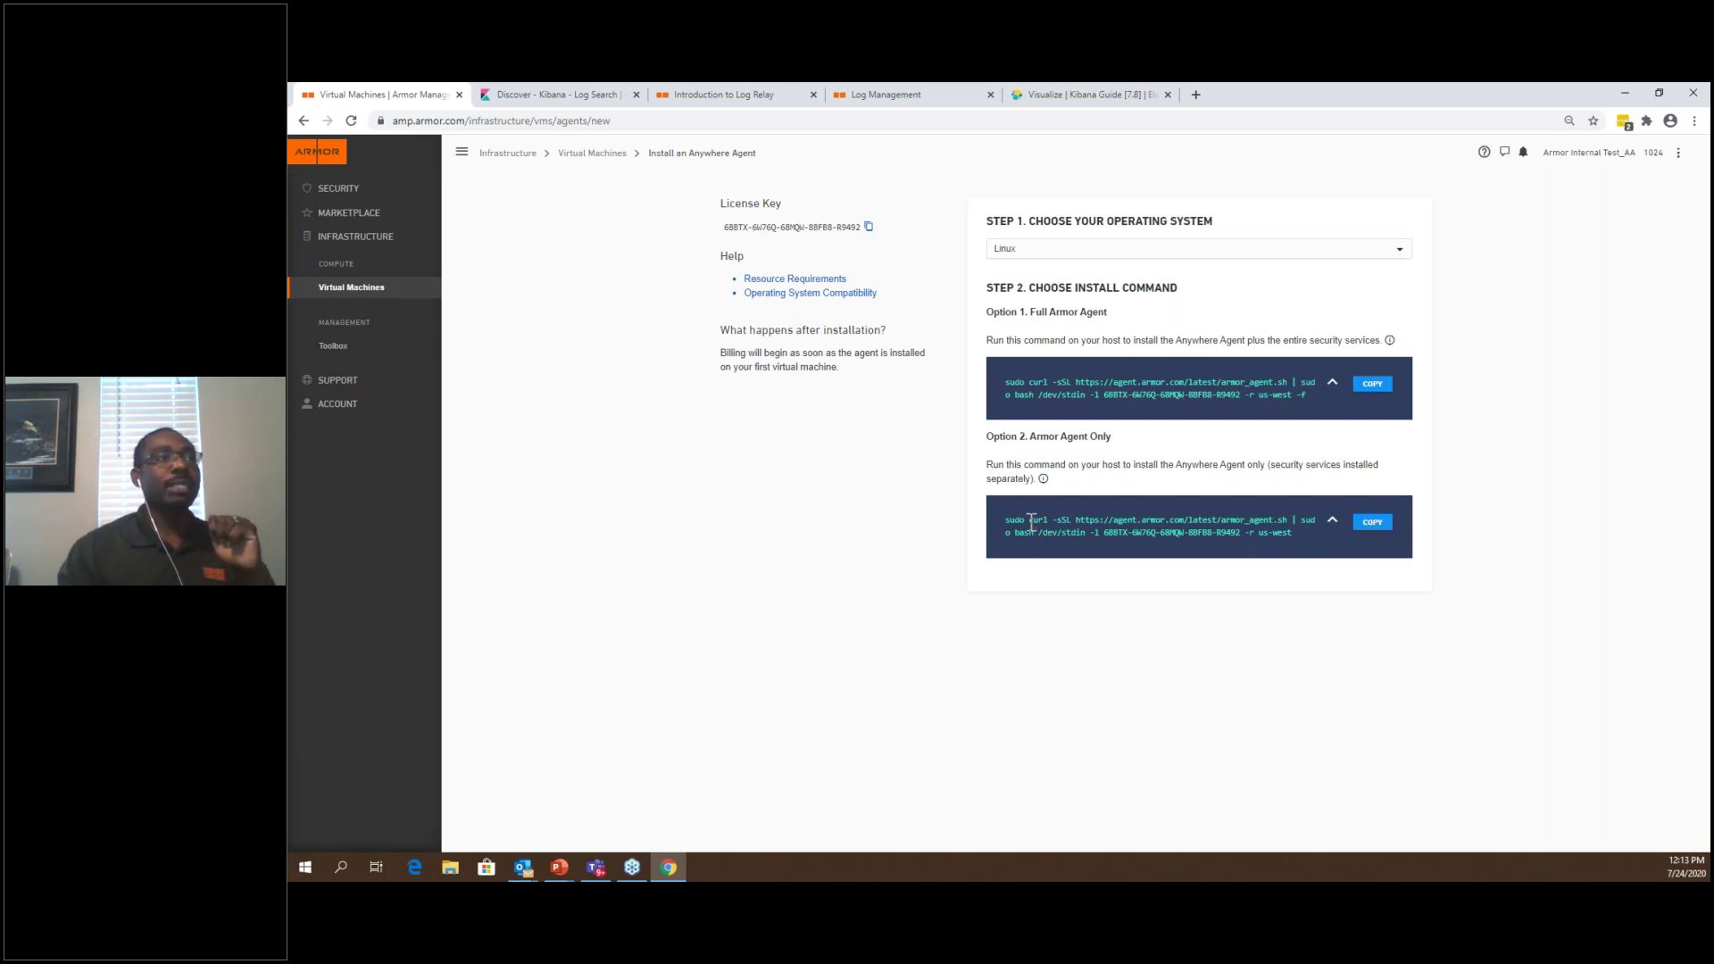
Start a new scheduled task in the Toolbox, set its product to Log Relay and check the available operations
left_click(343, 353)
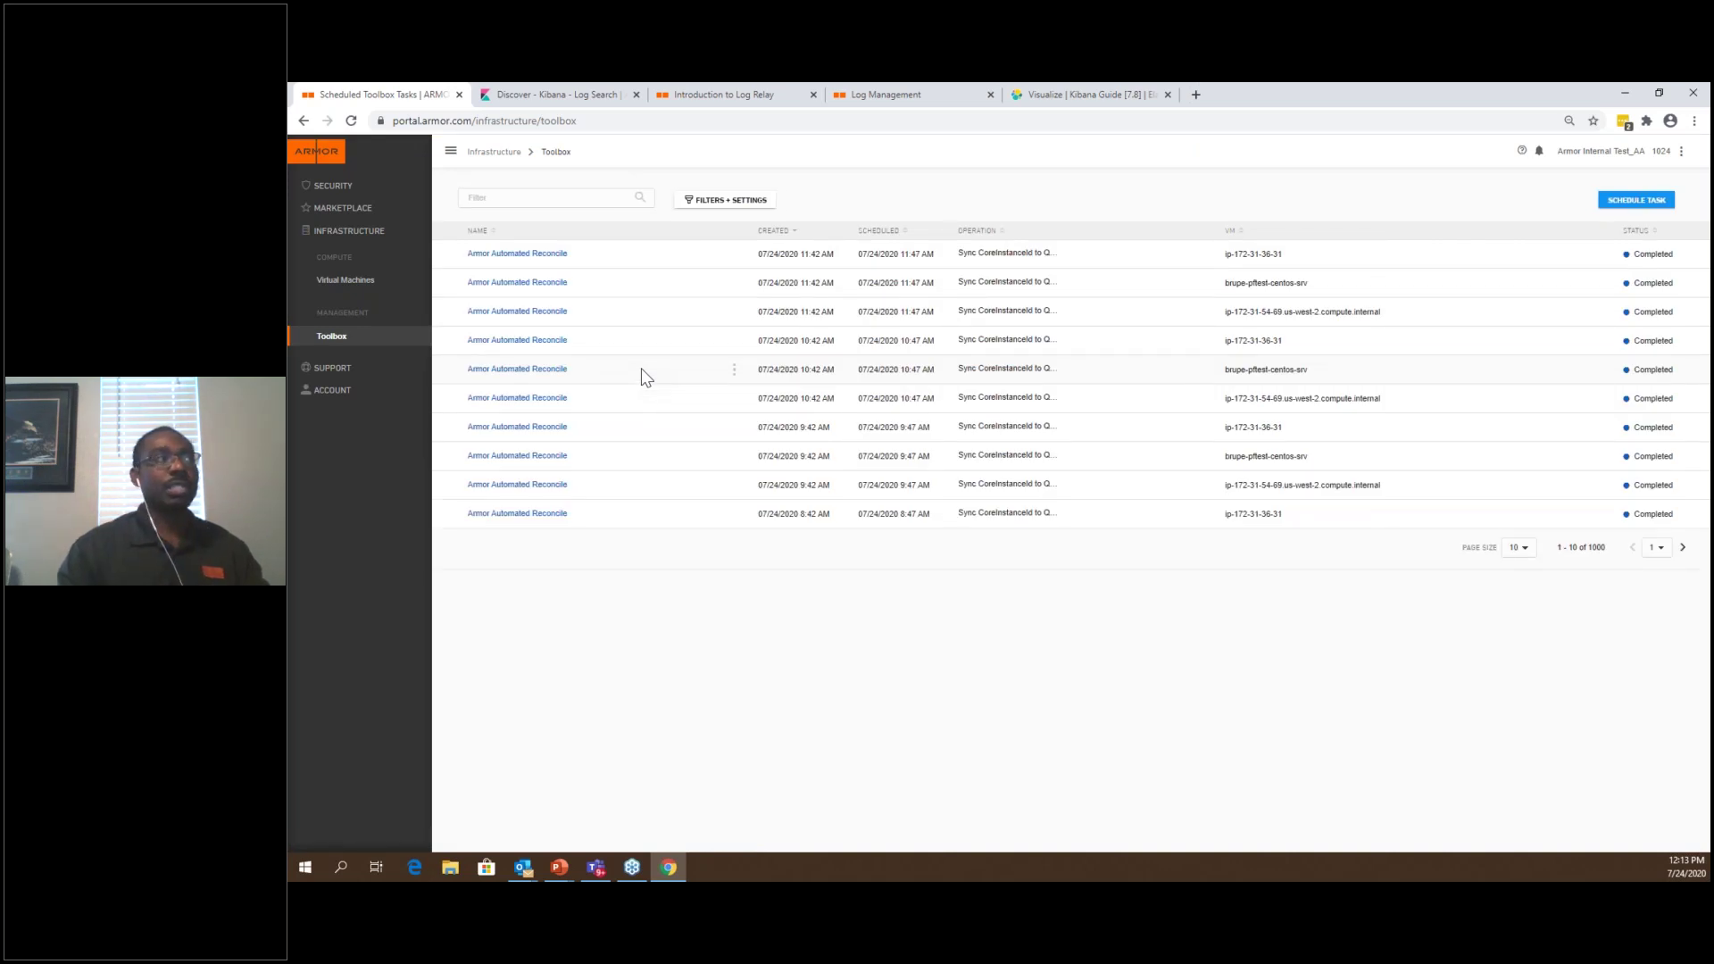
left_click(1623, 205)
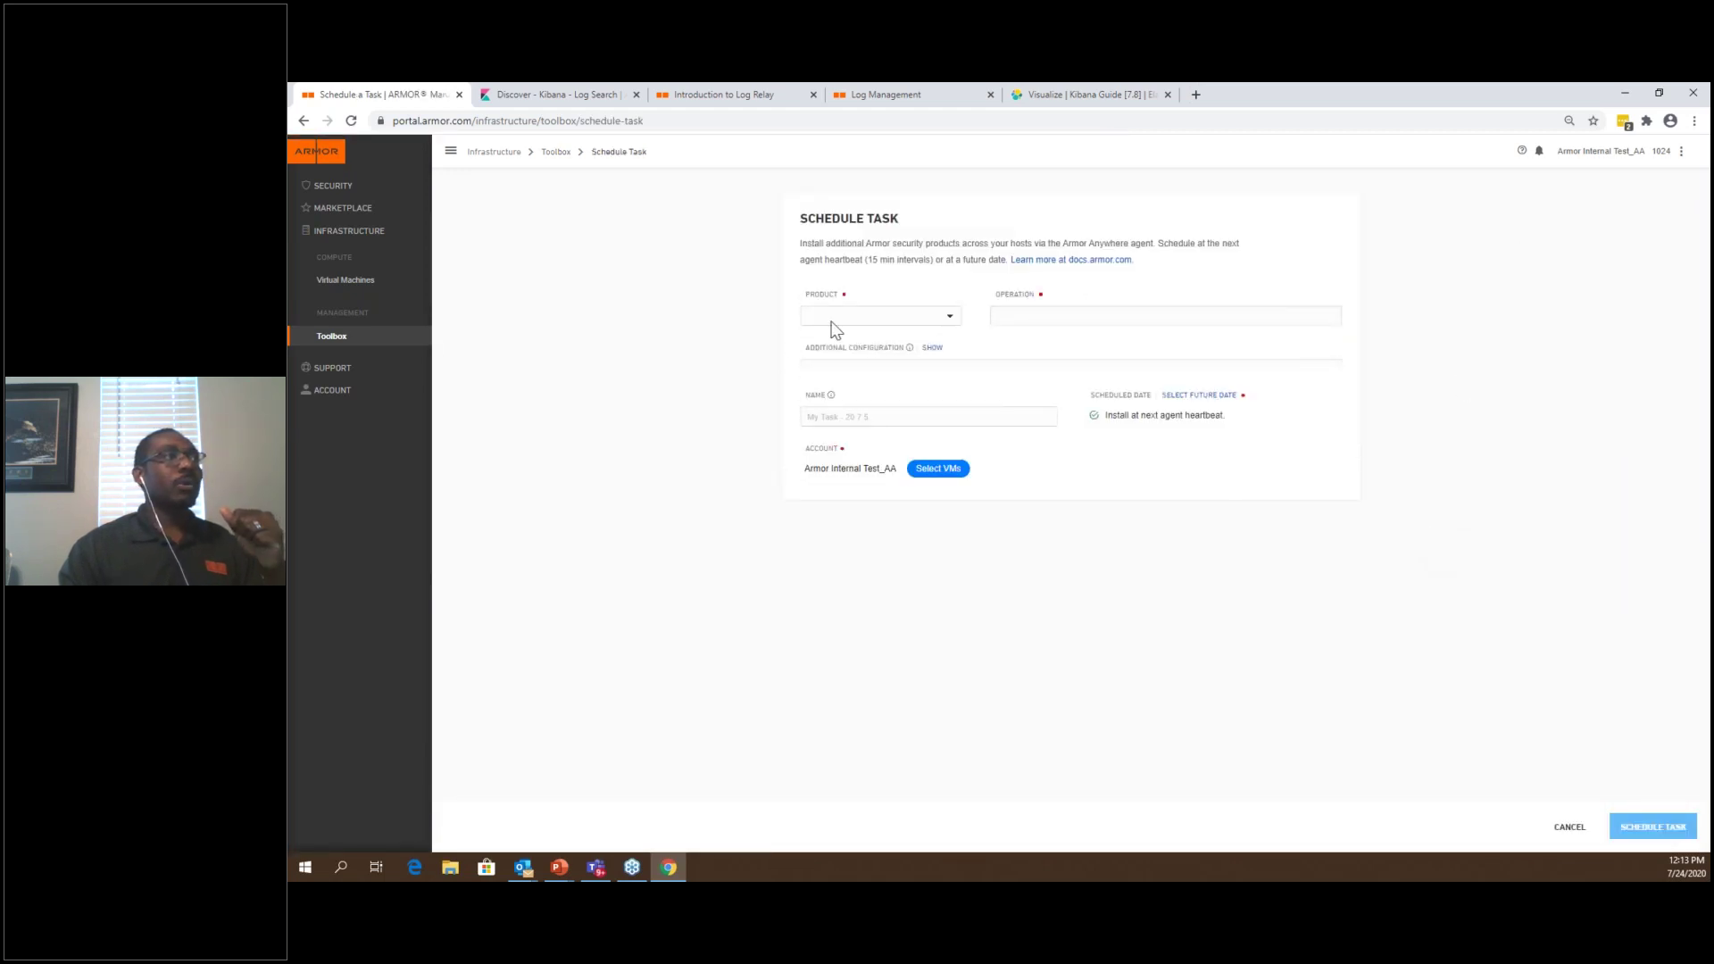
left_click(953, 315)
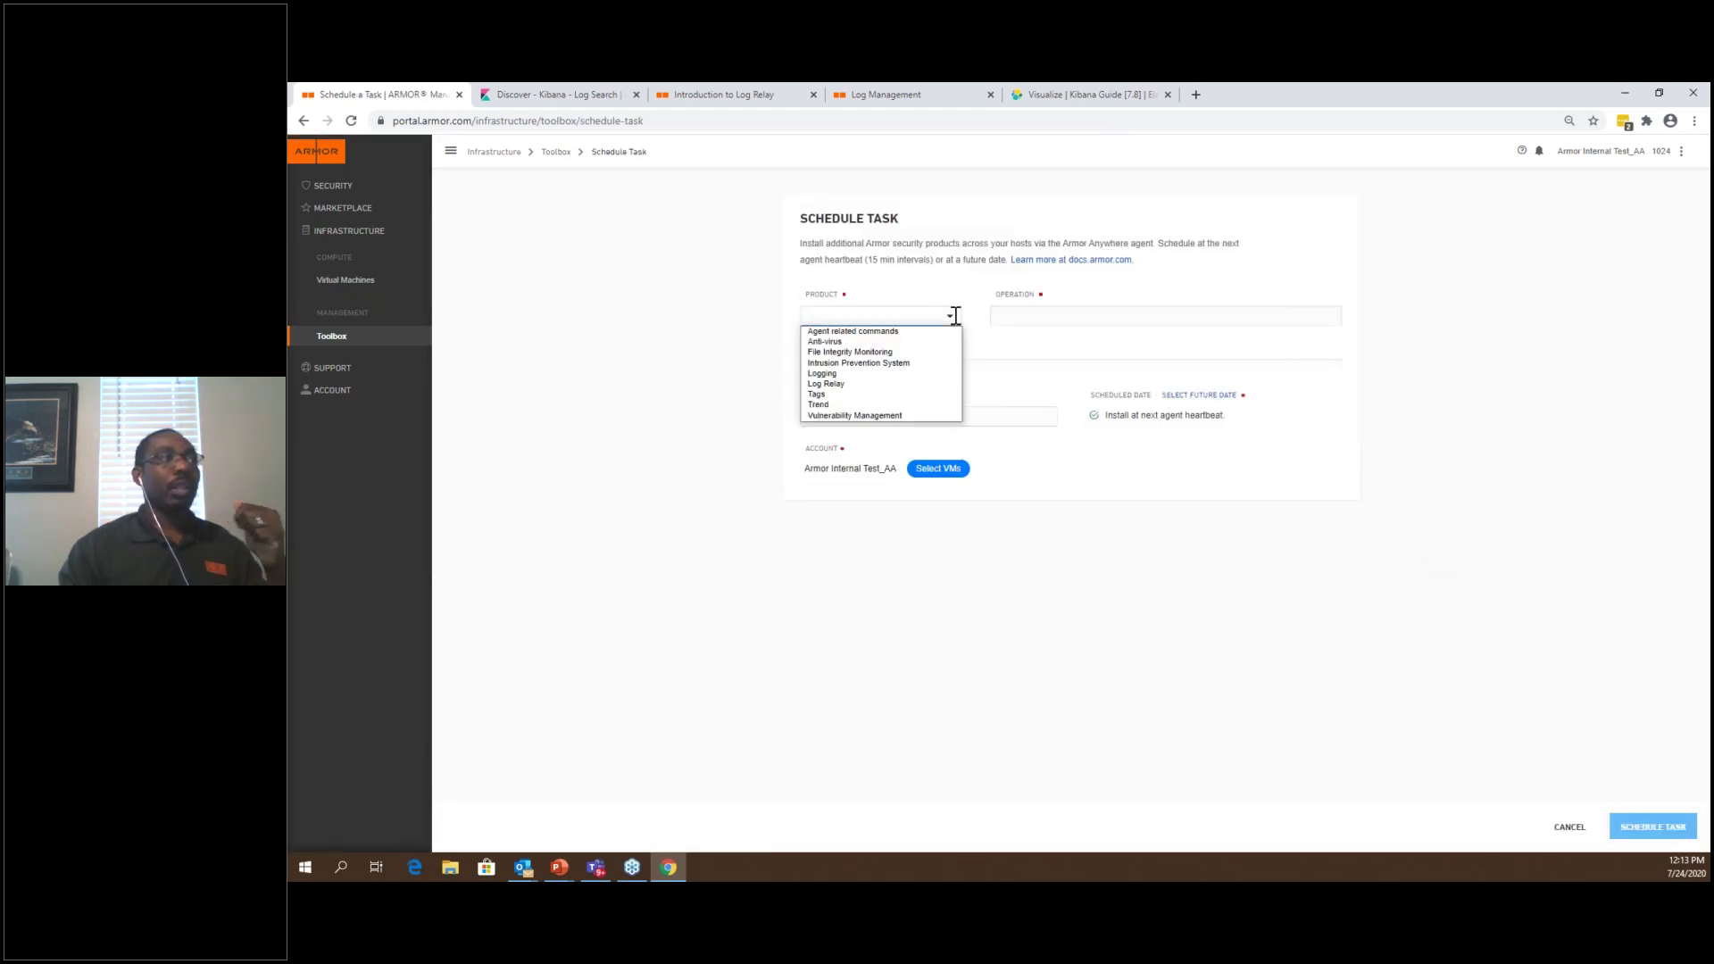
left_click(932, 386)
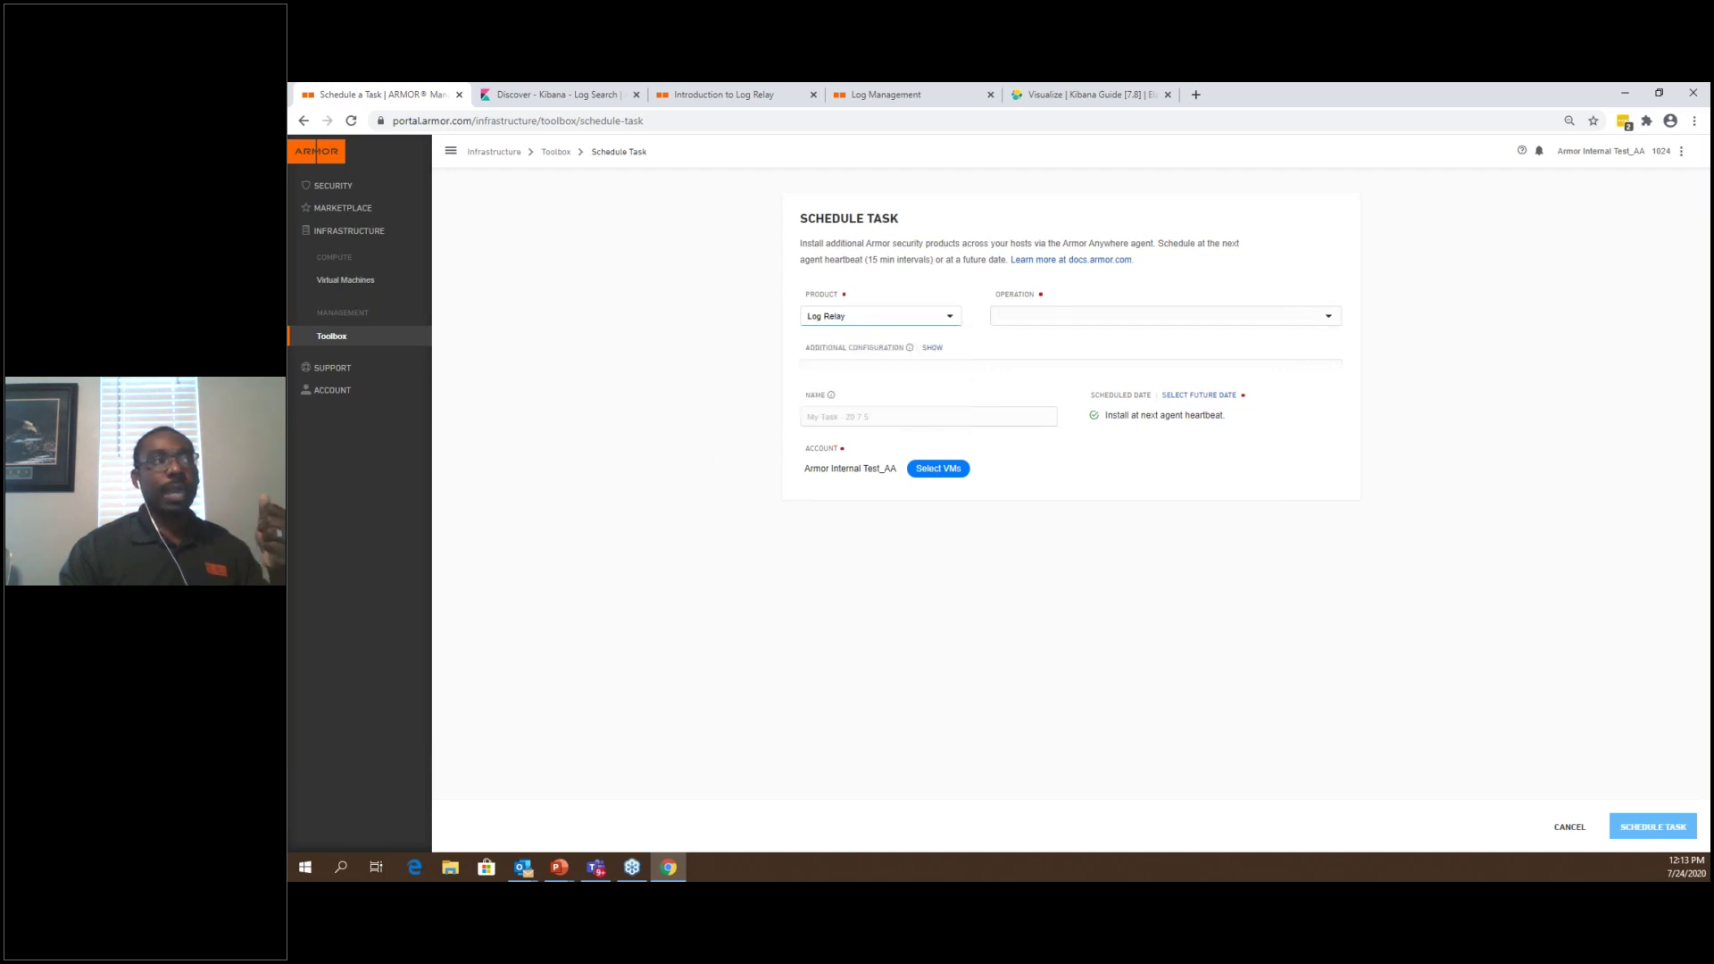
left_click(1292, 314)
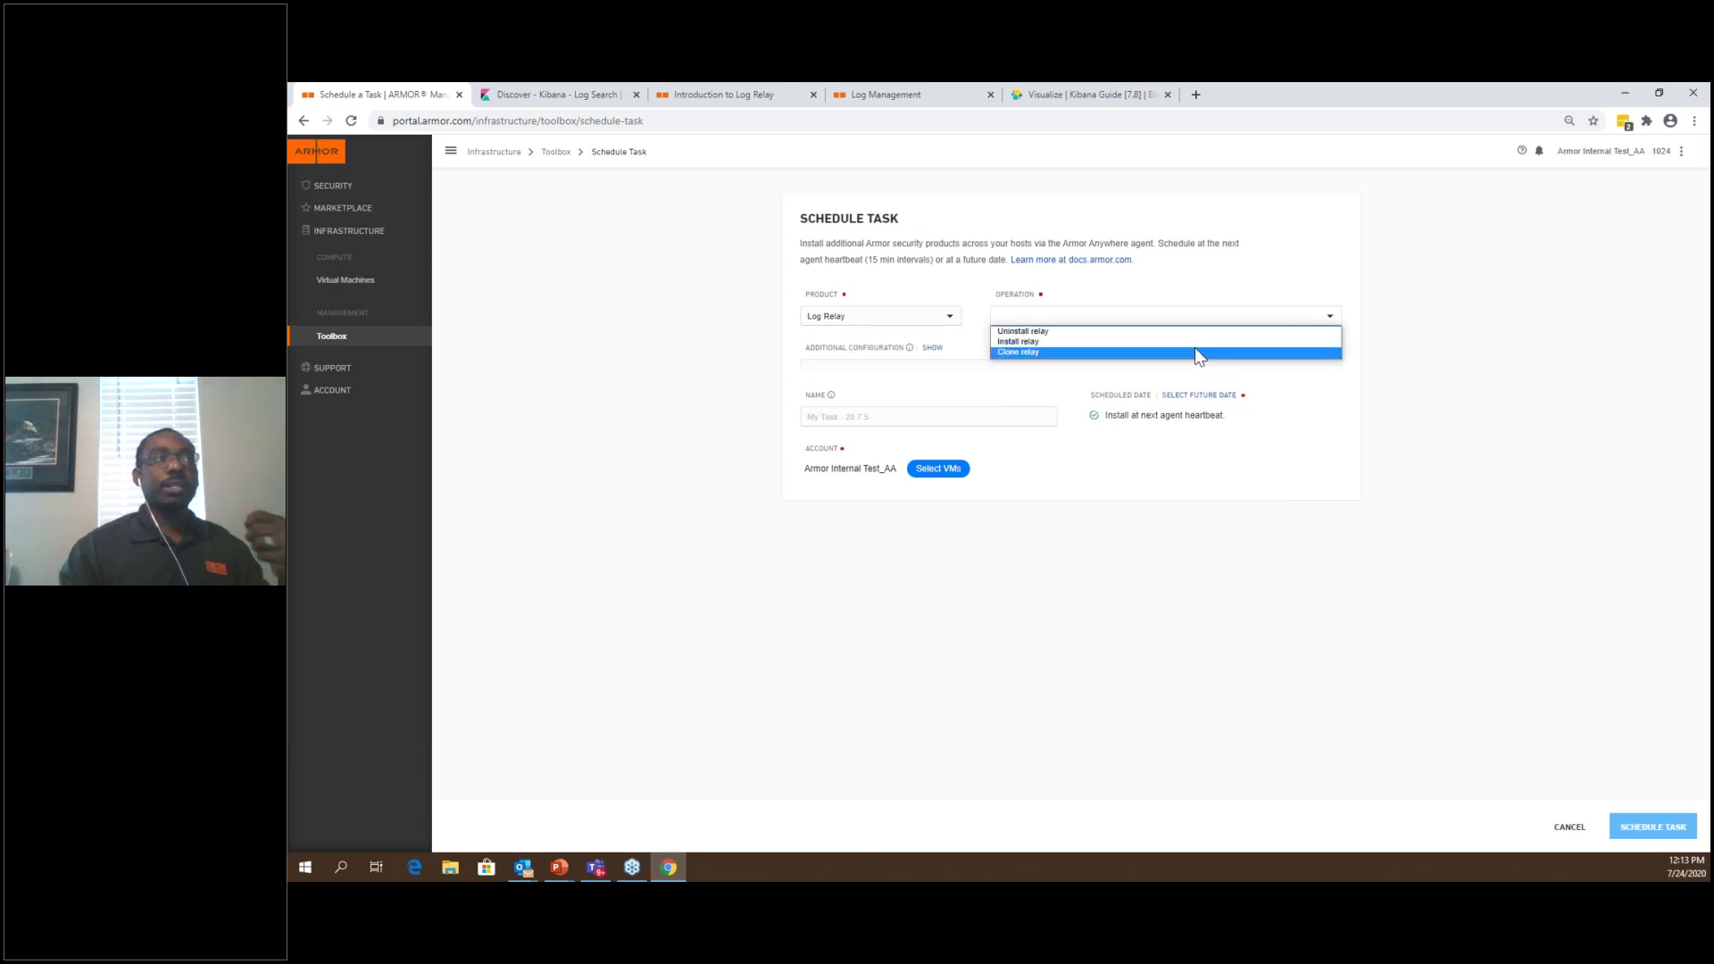
left_click(1107, 511)
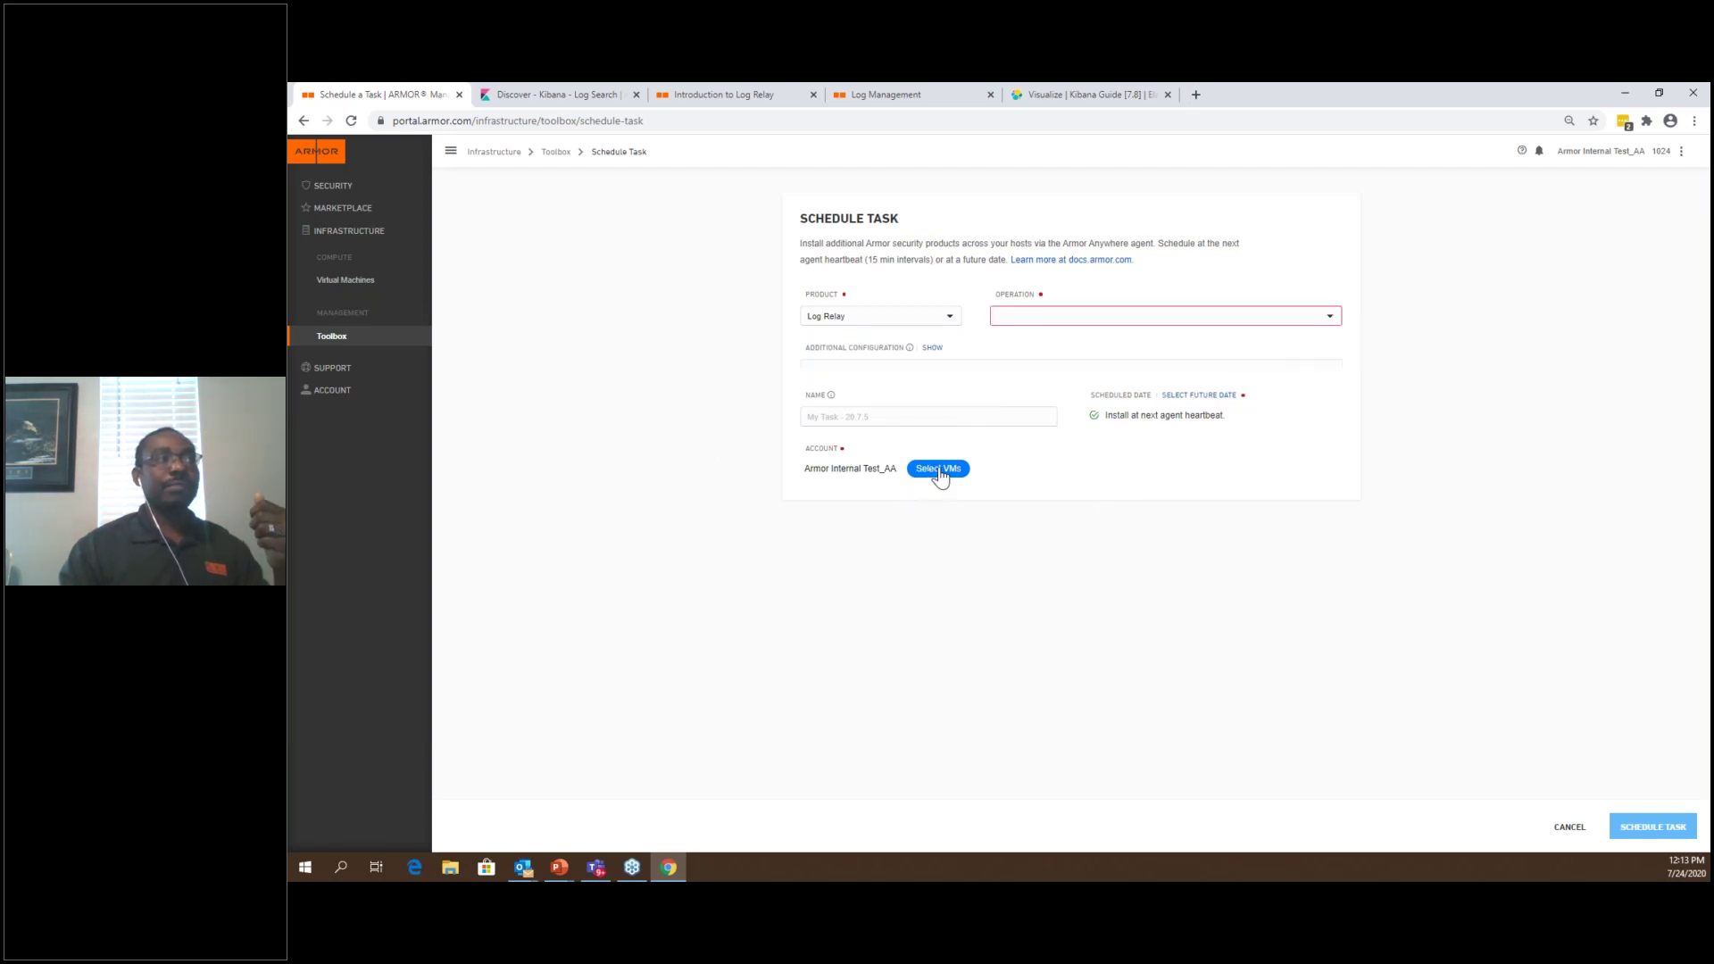
Try selecting all listed VMs, and instead only sql2 and logrelay_support, for the task and cancel the selection
left_click(939, 468)
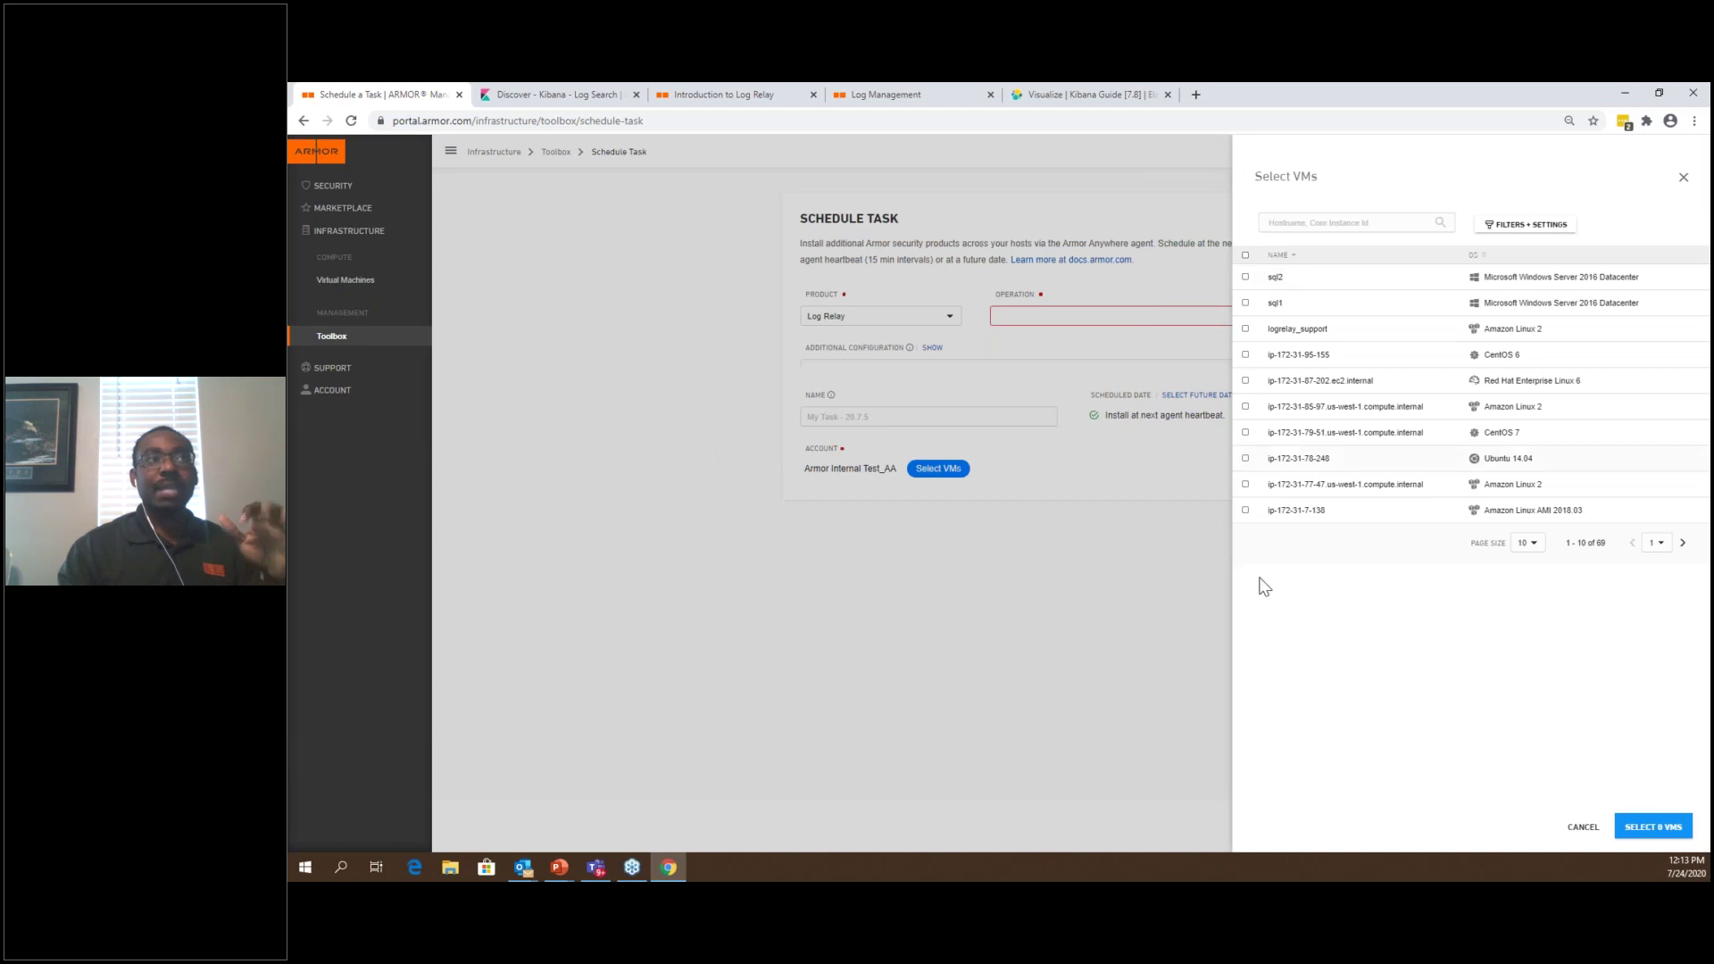
left_click(1246, 256)
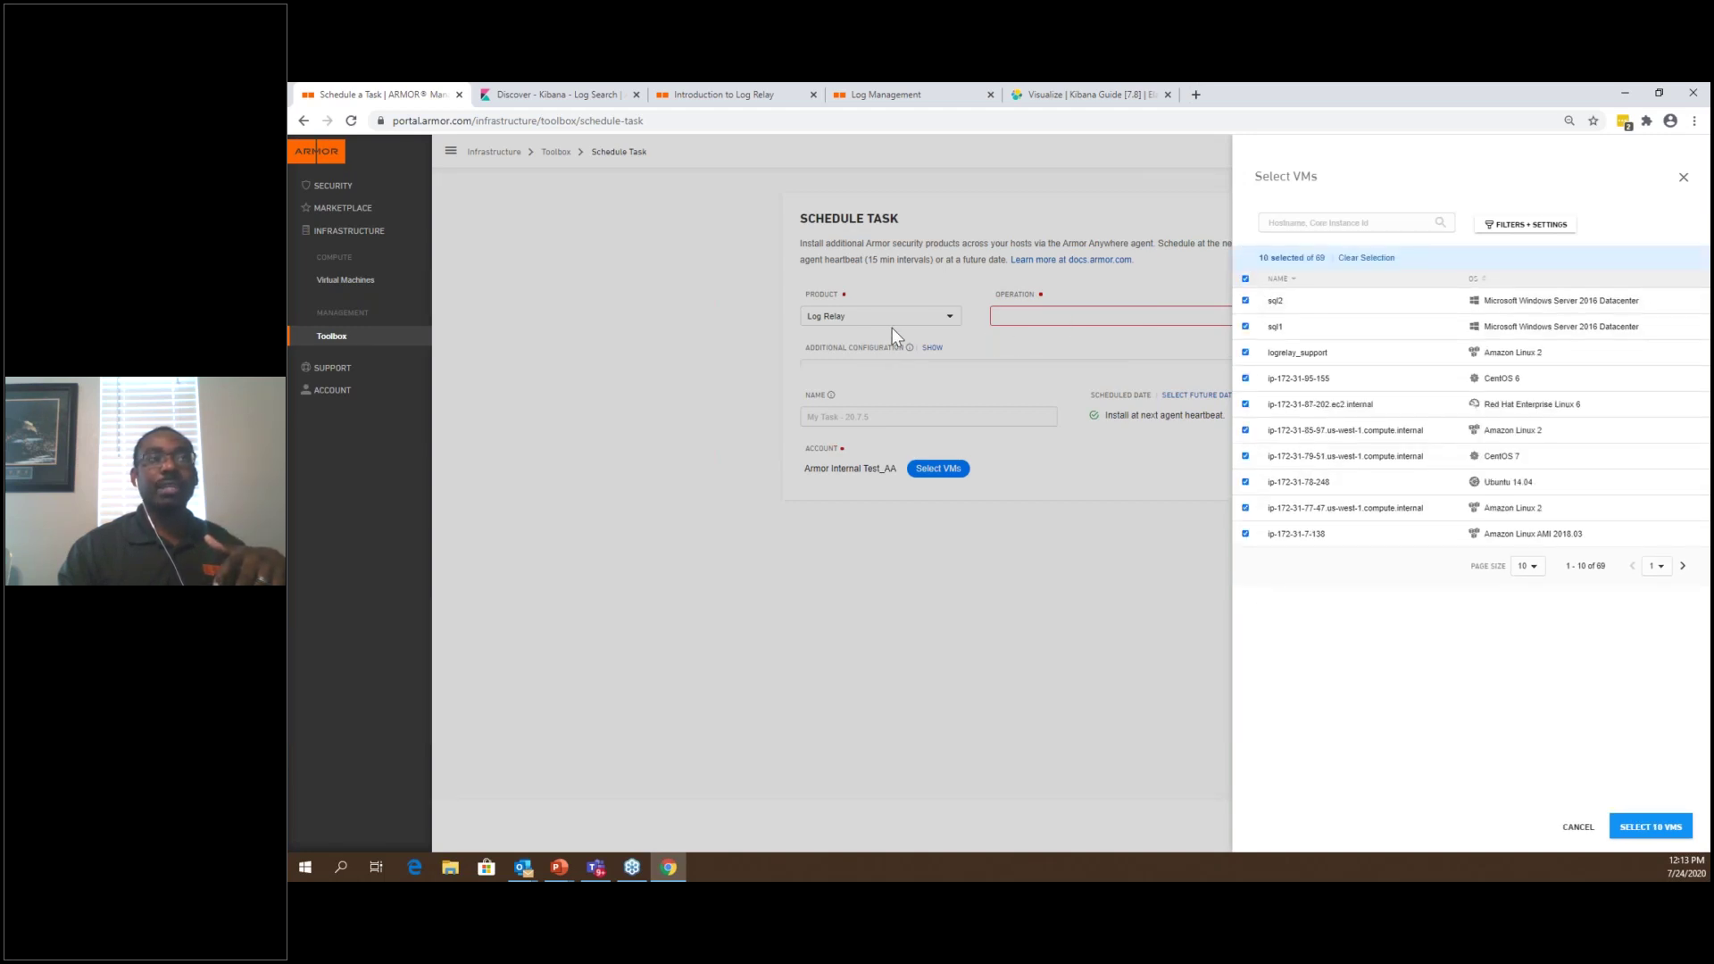
left_click(1245, 279)
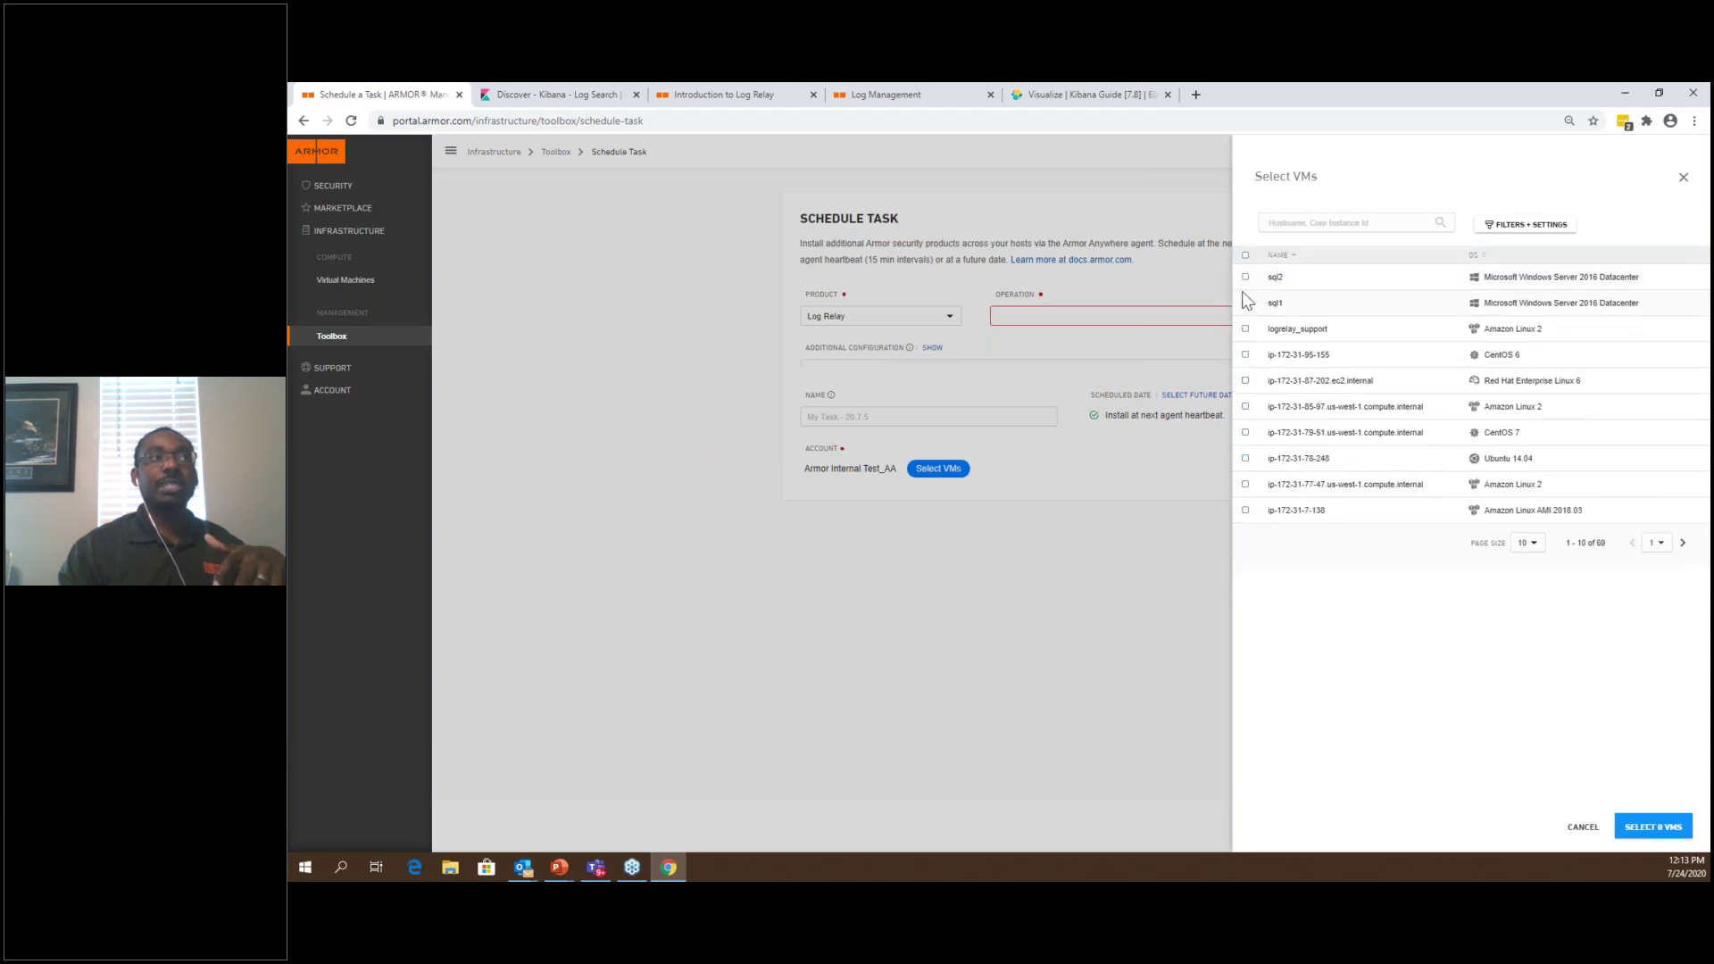
left_click(1245, 277)
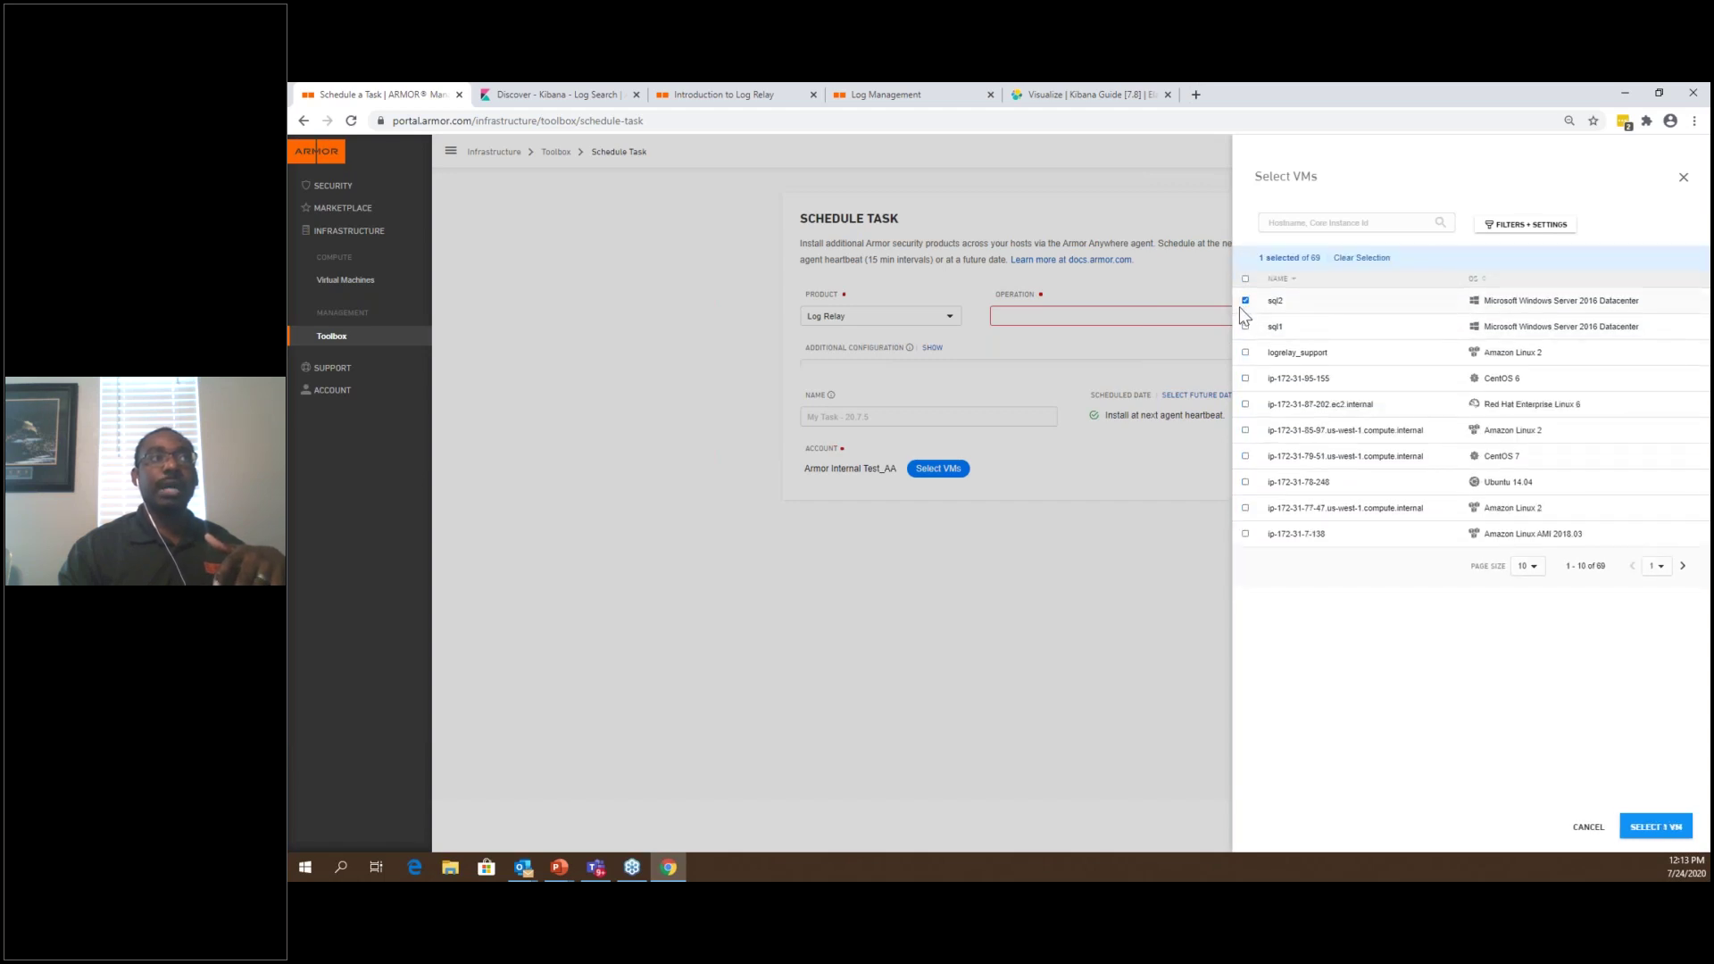
left_click(1245, 352)
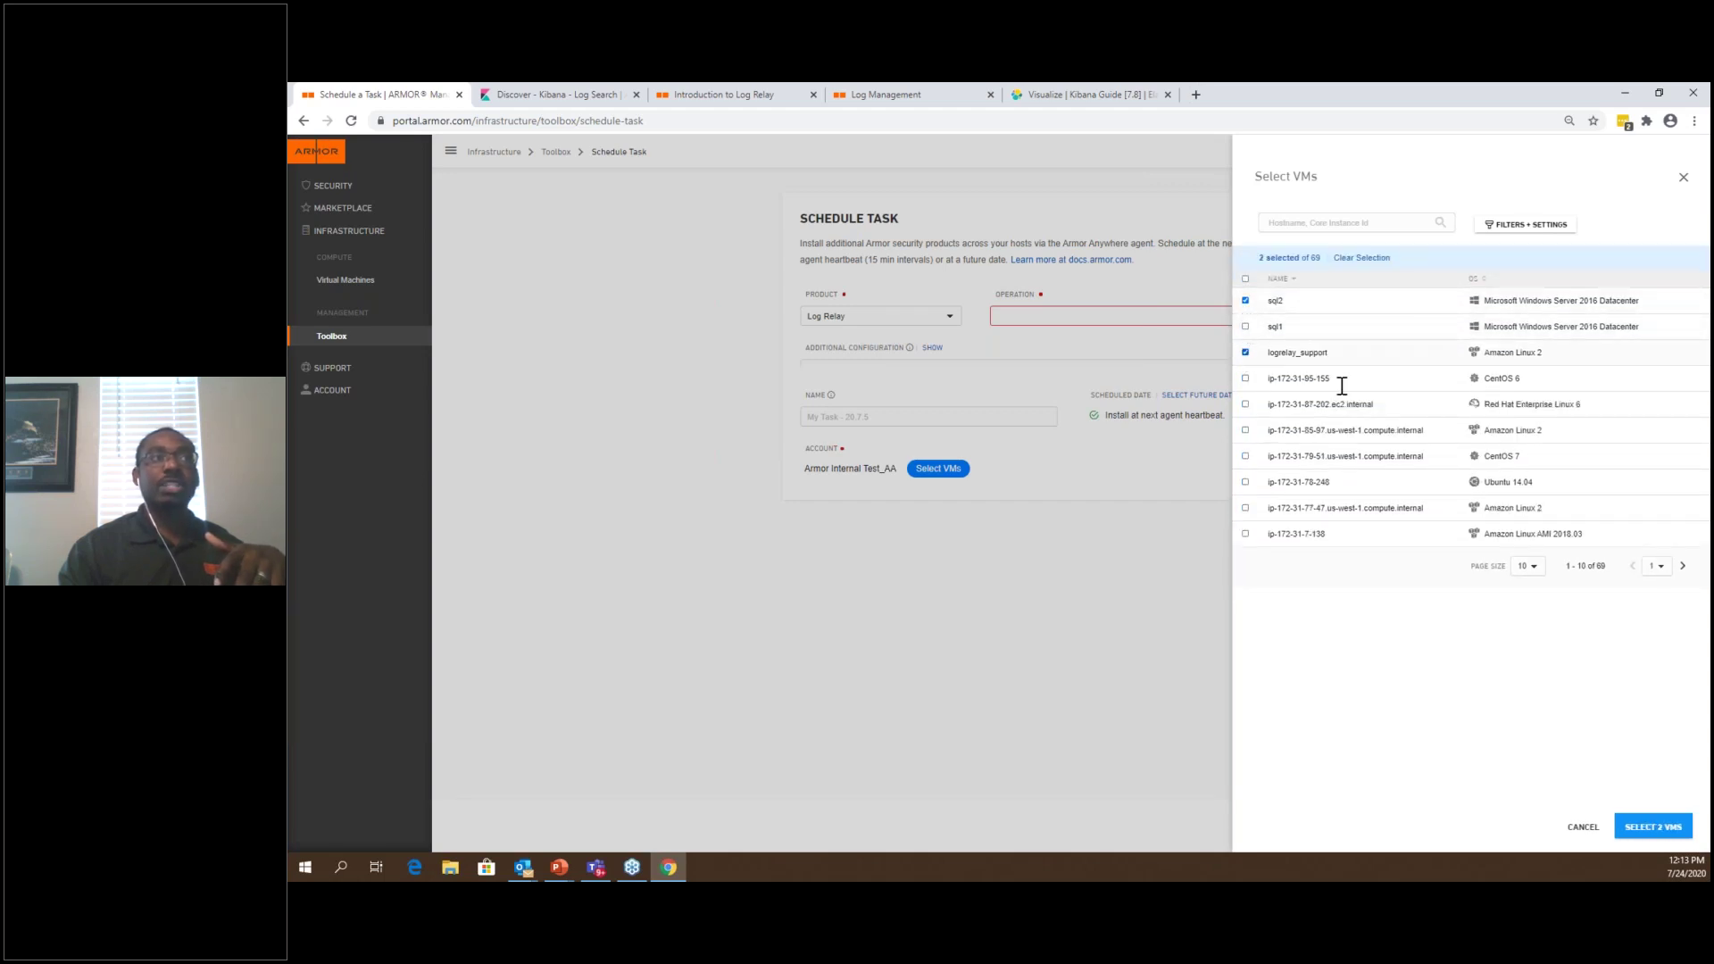
left_click(1588, 828)
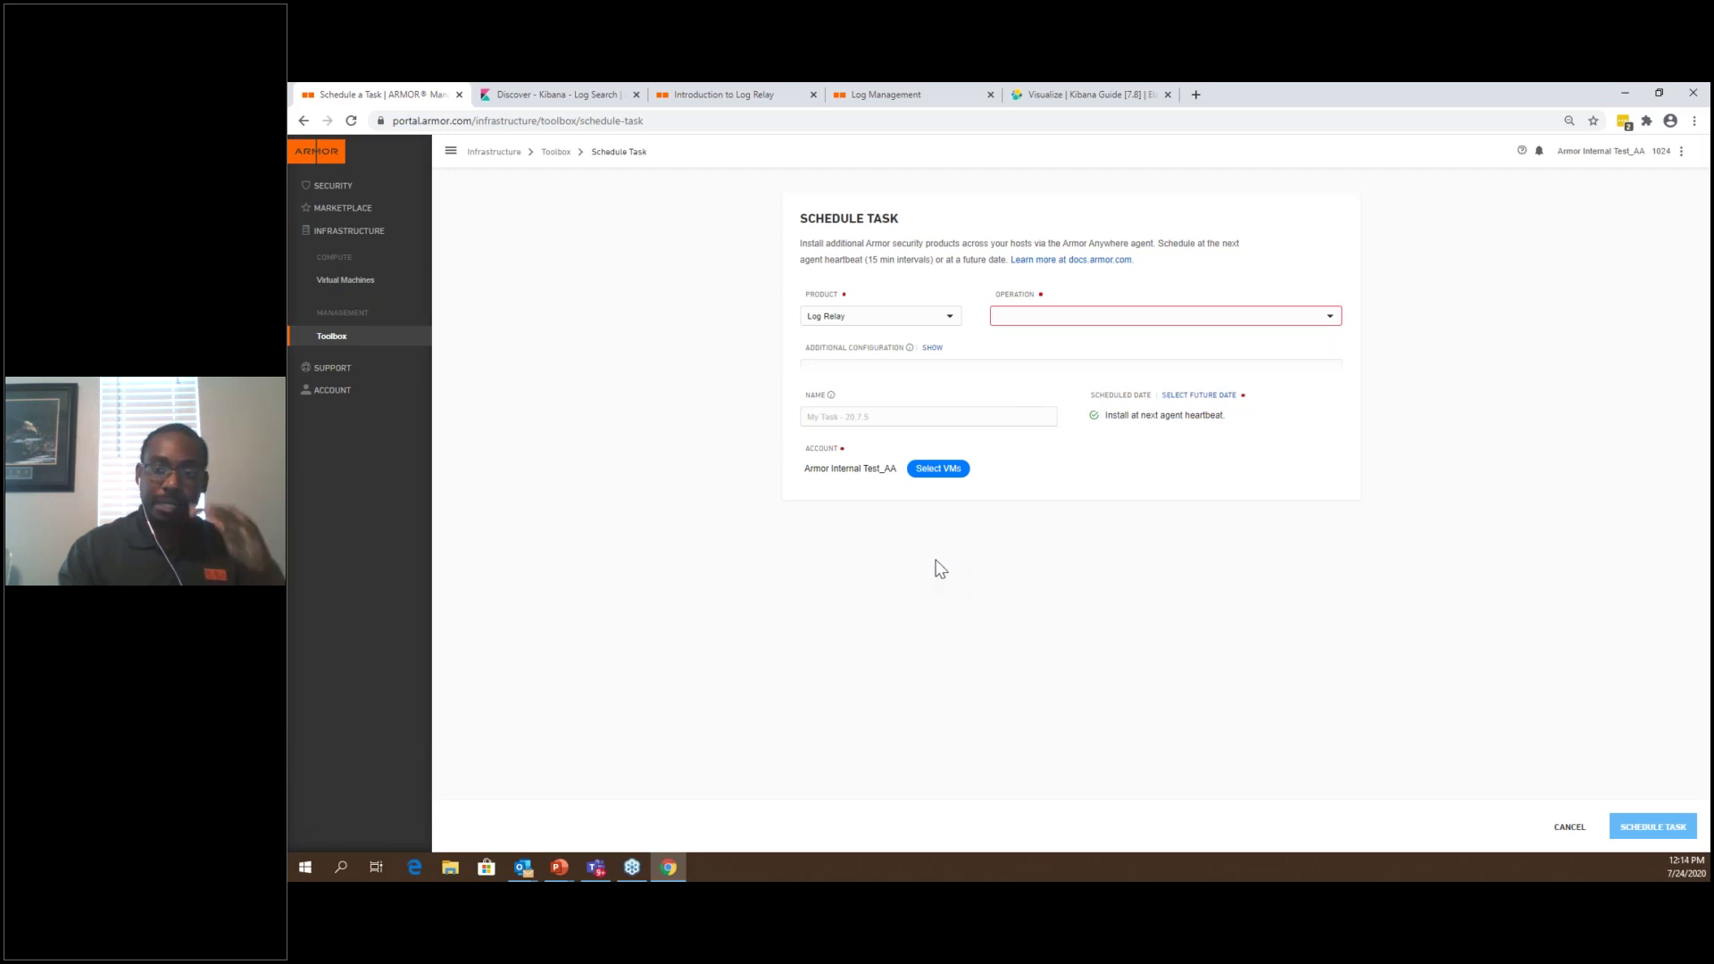
Open the Log & Data Management console in the Security section and show its agent sources
left_click(358, 189)
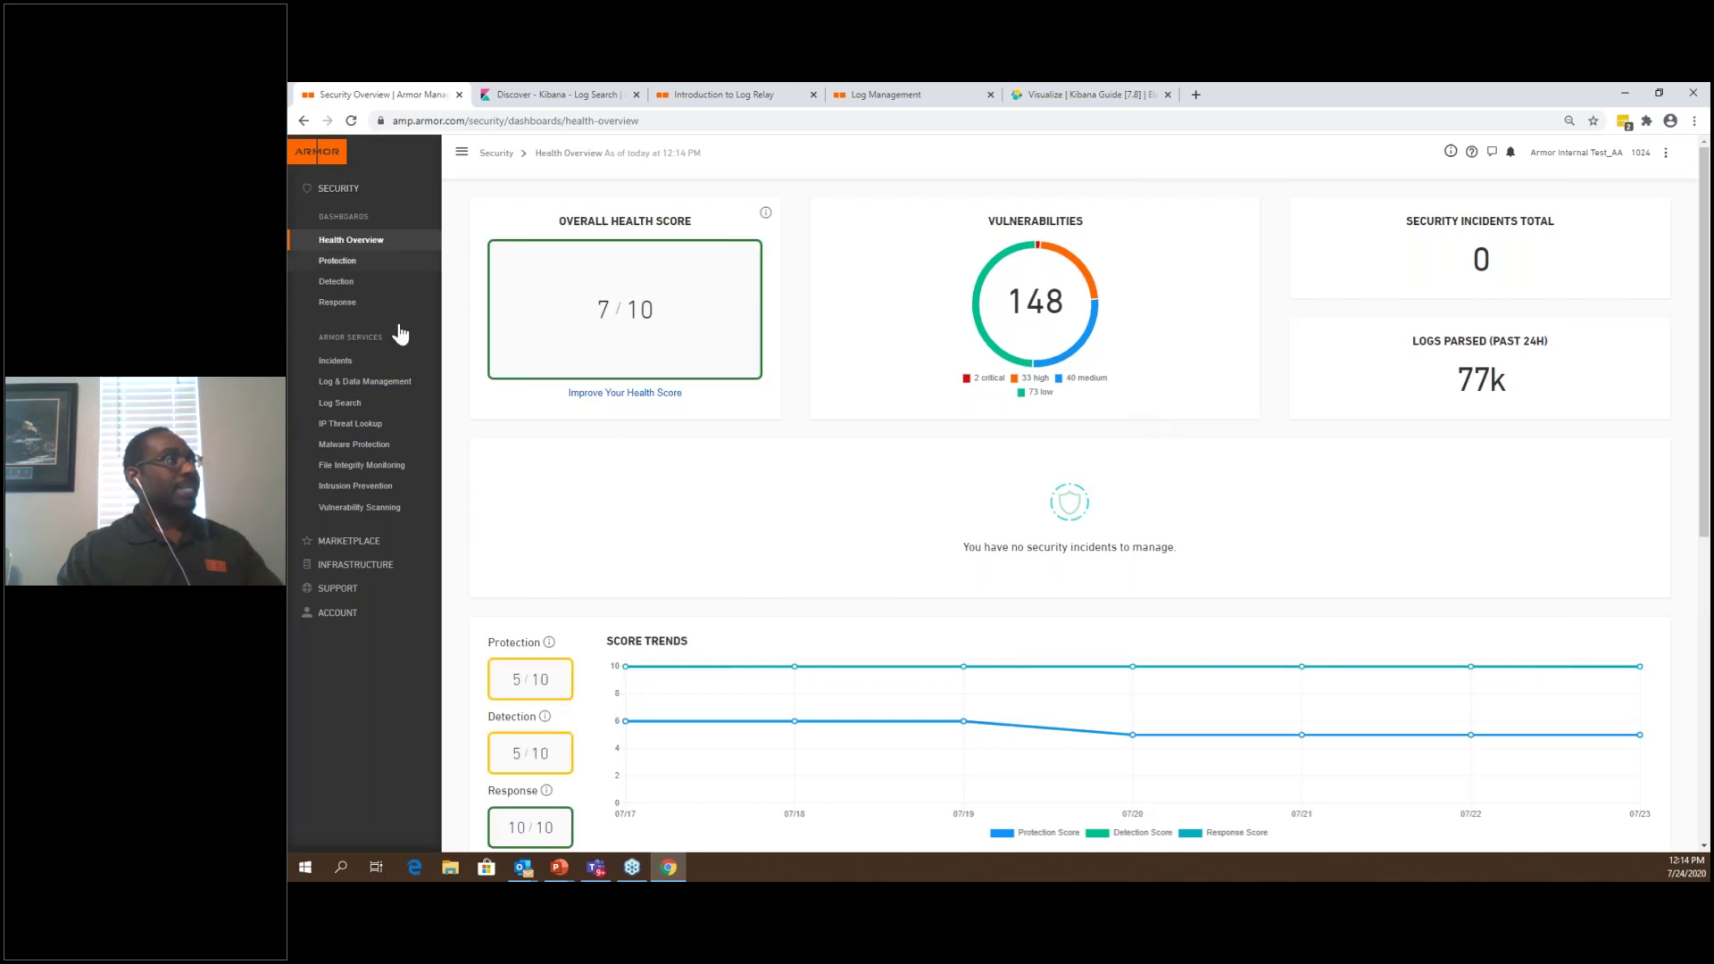
left_click(402, 382)
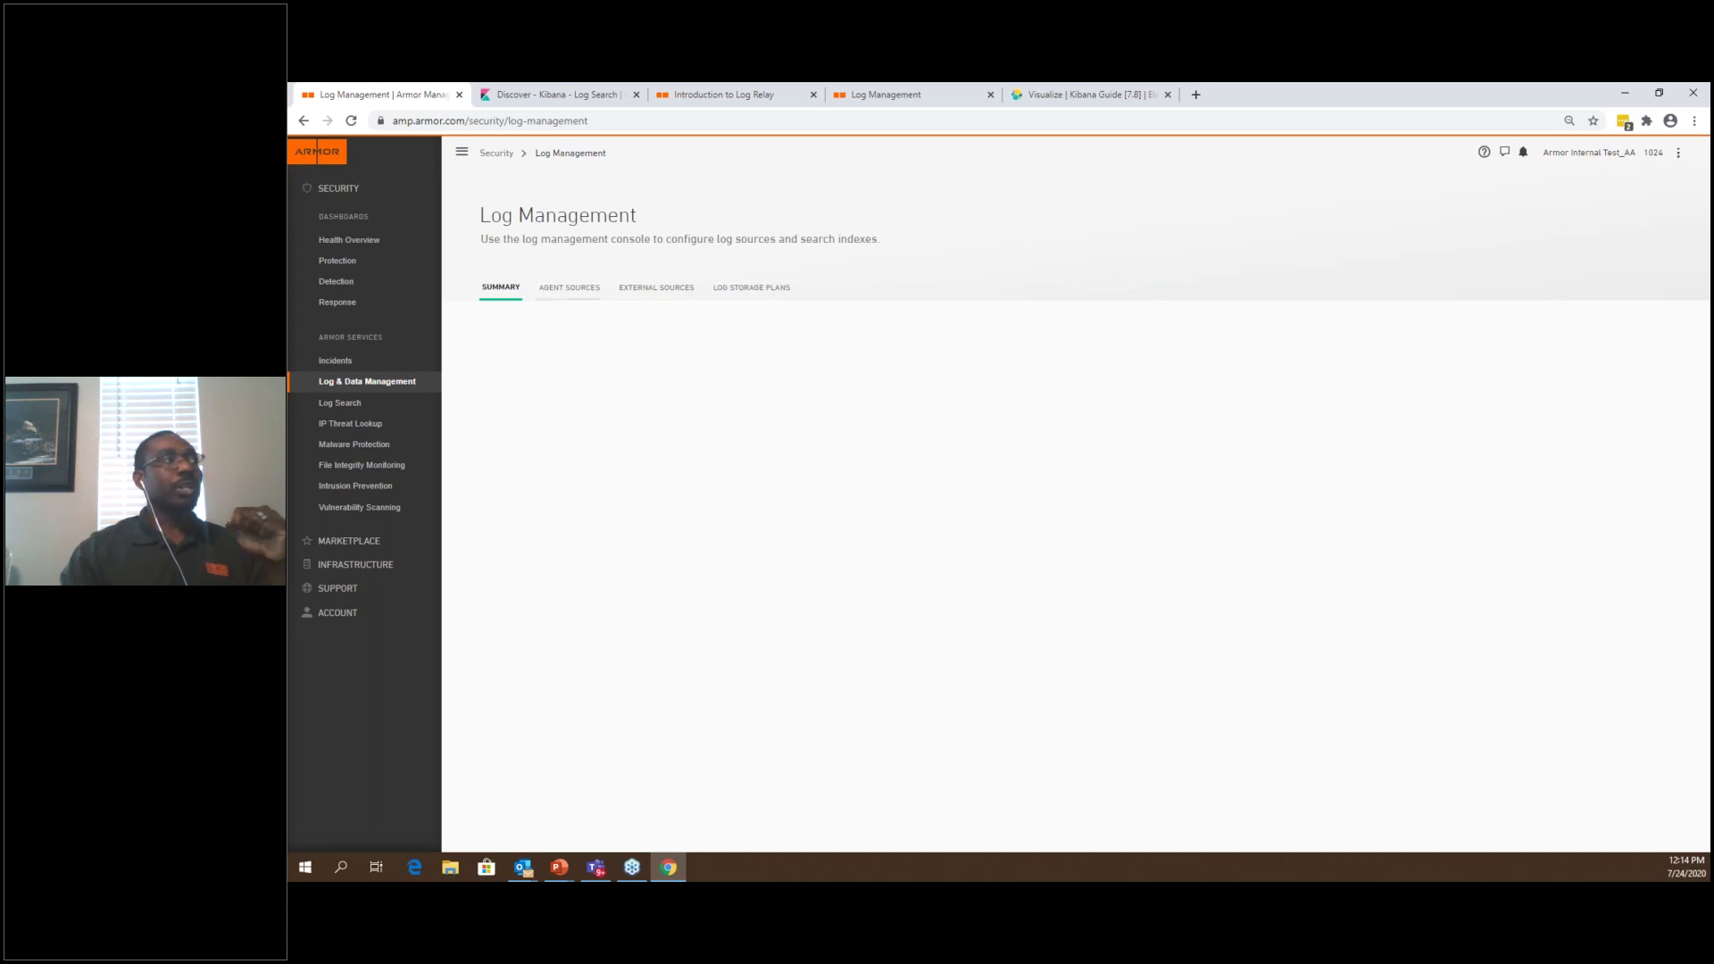
left_click(556, 293)
left_click(500, 304)
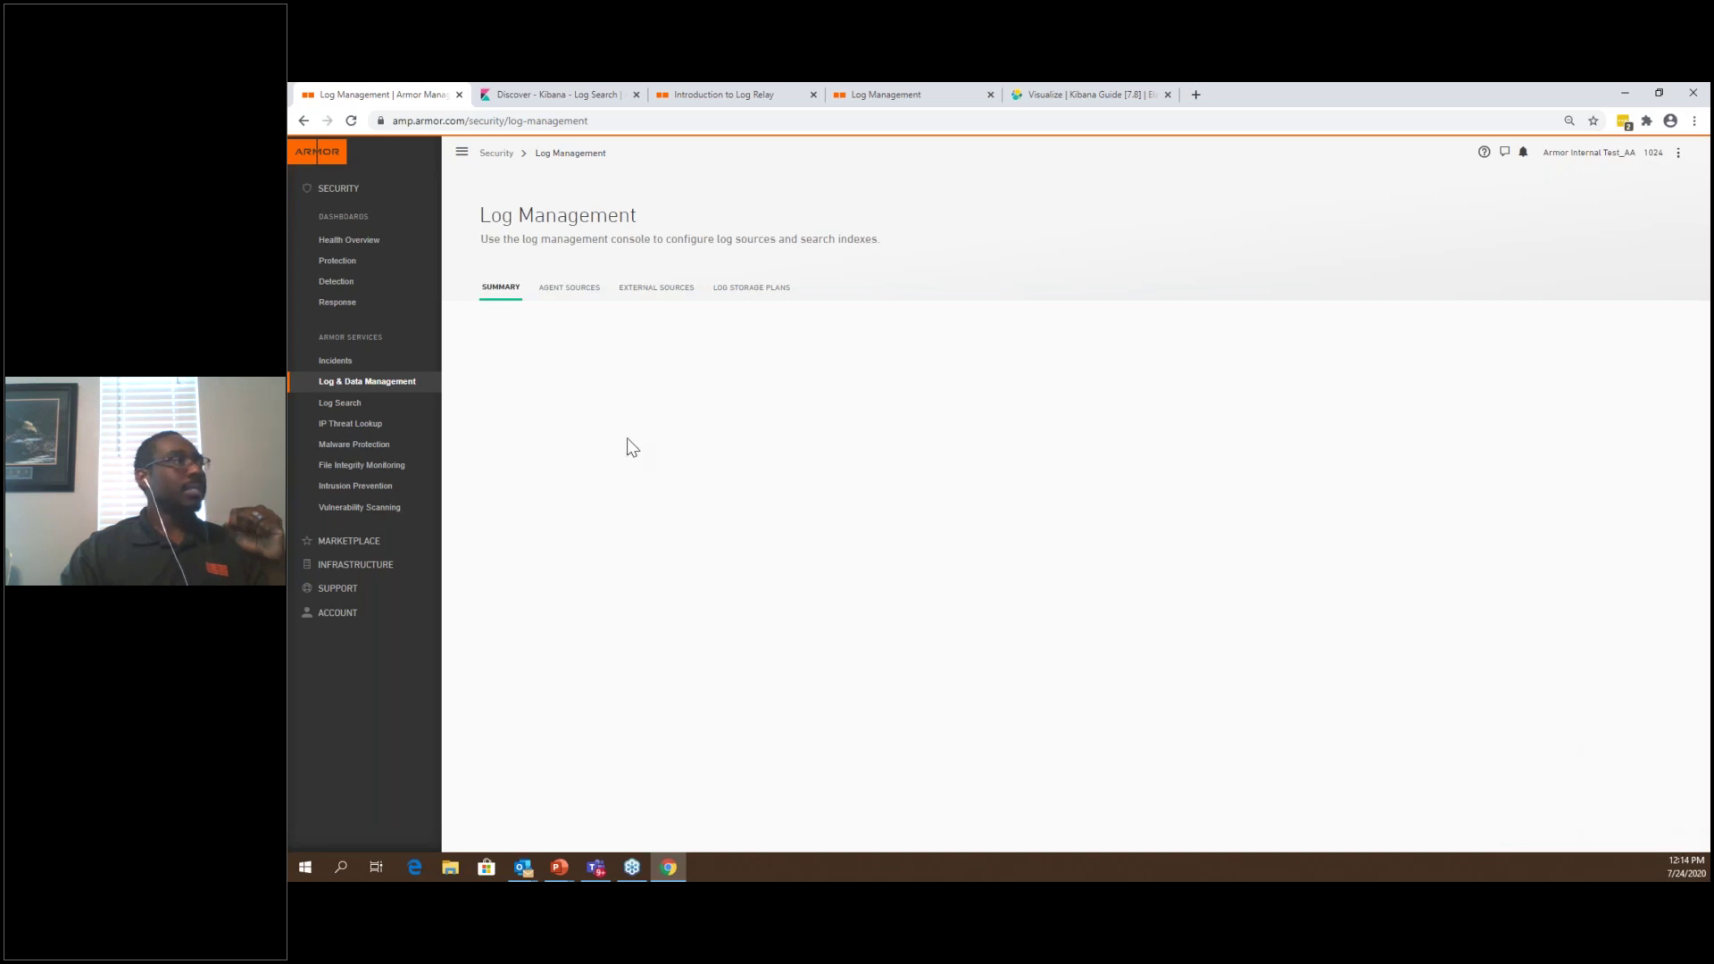
left_click(567, 290)
left_click(495, 295)
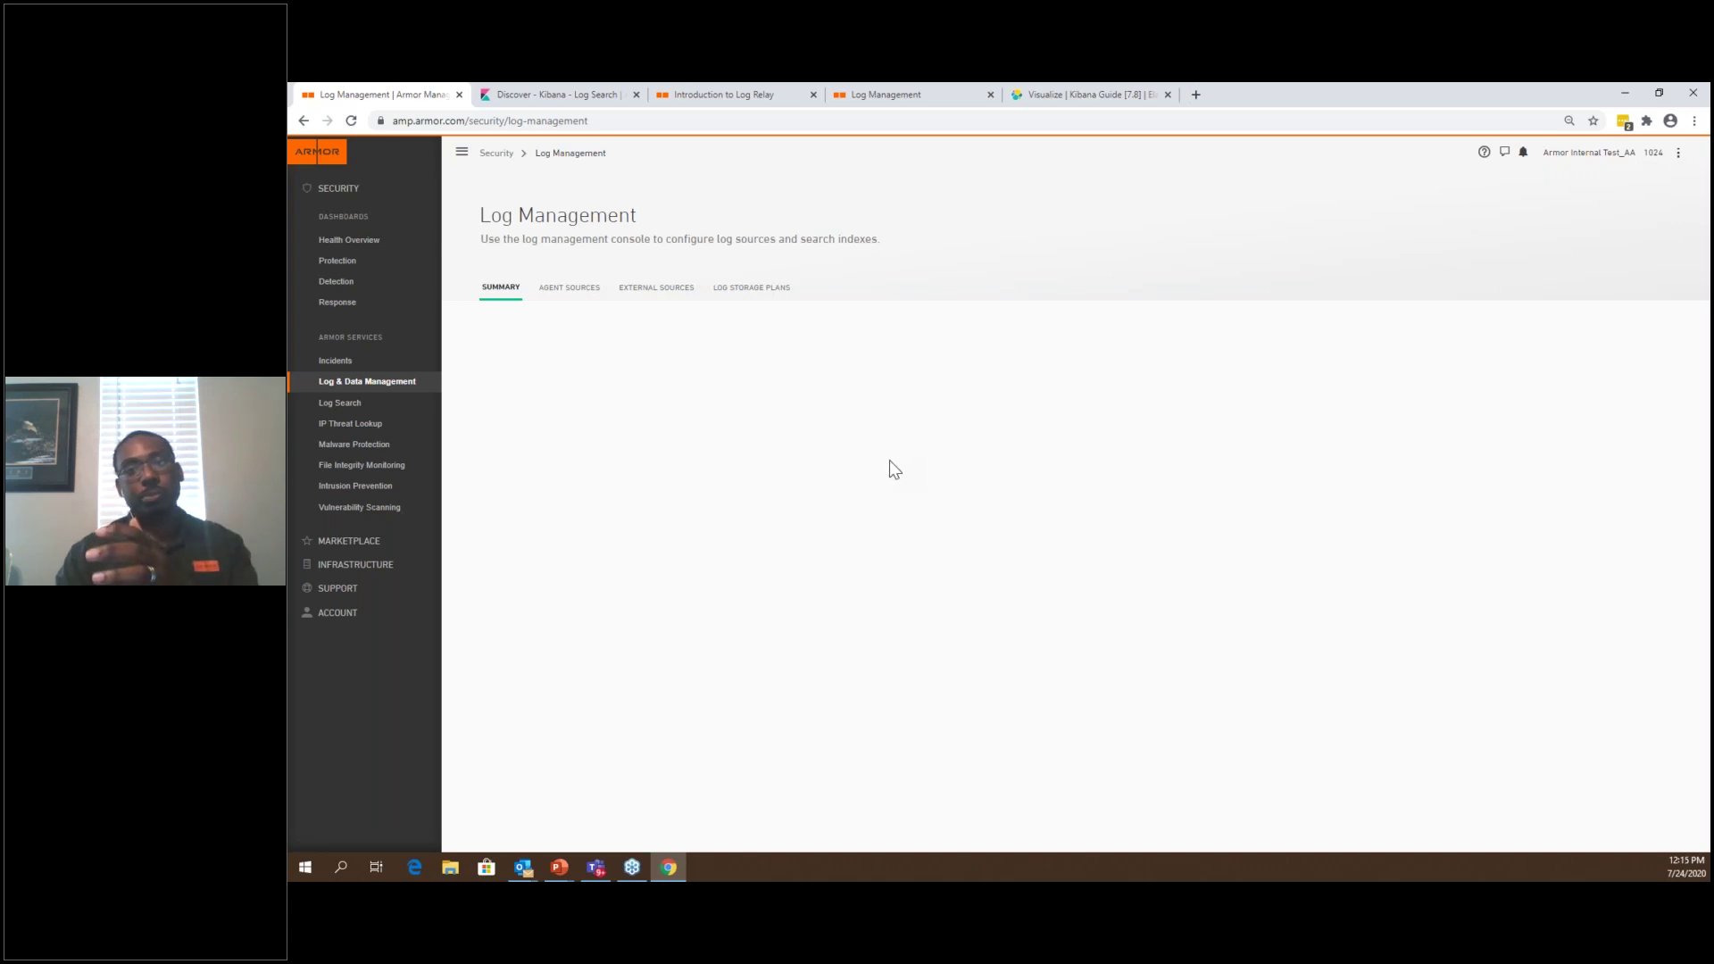
left_click(569, 300)
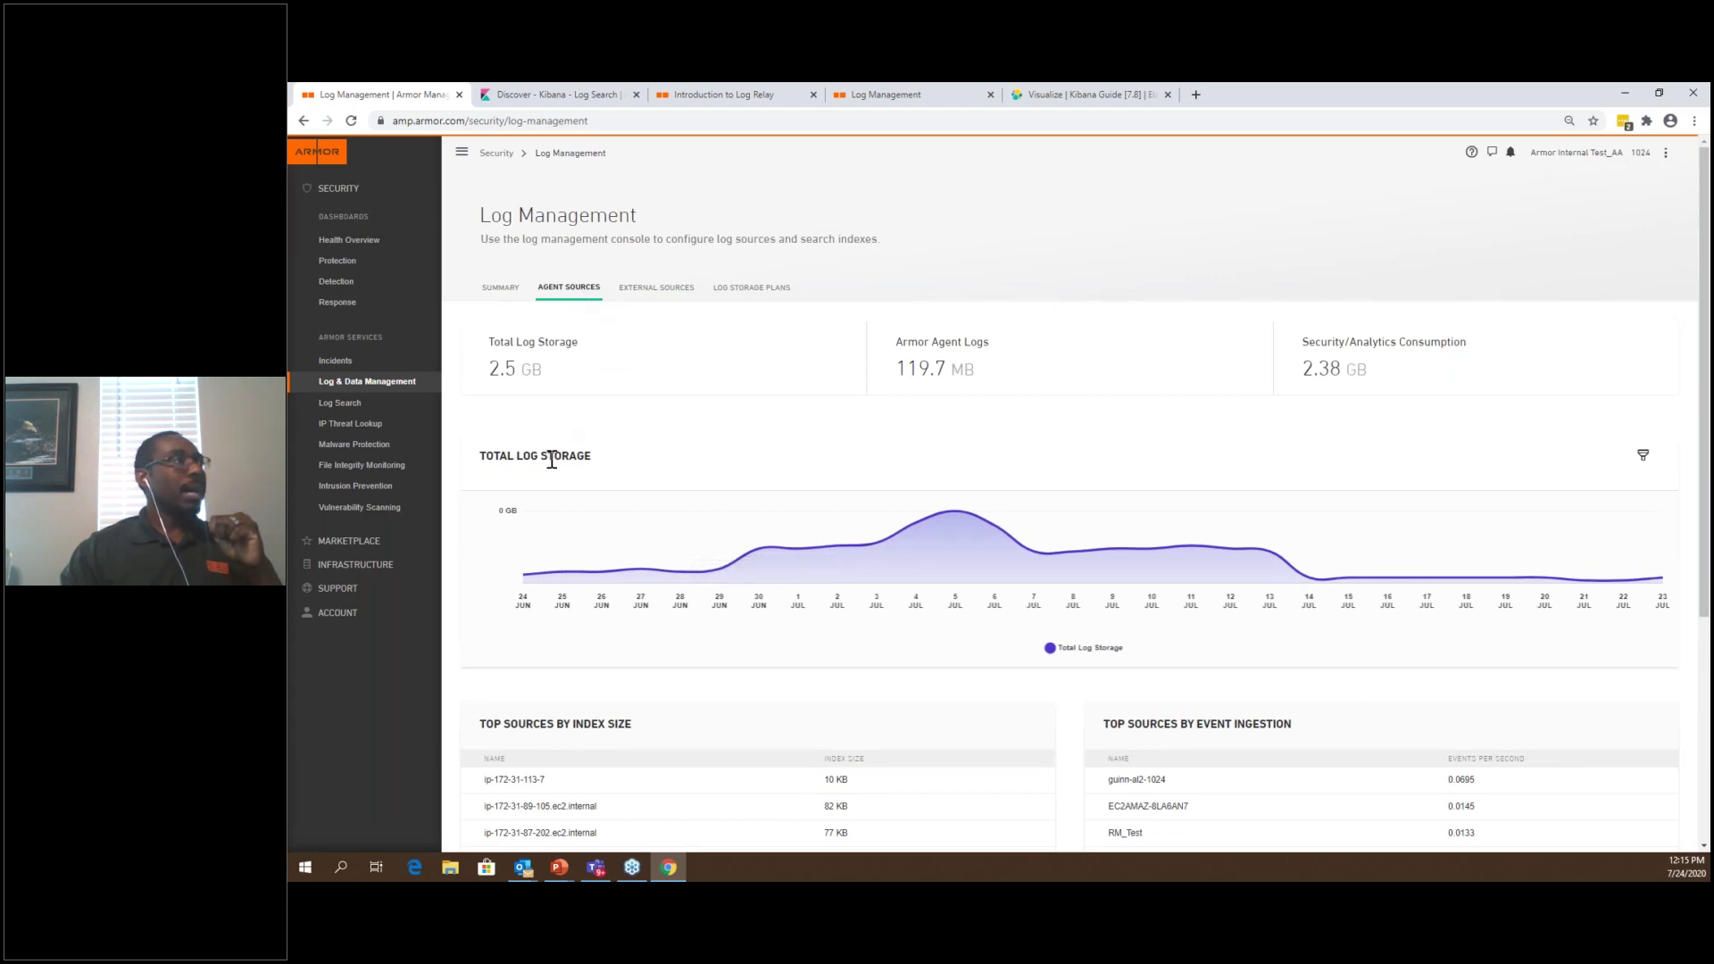
Review the total log storage chart and the top sources by index size and event ingestion, and return to the summary
scroll(560, 449, "down", 3)
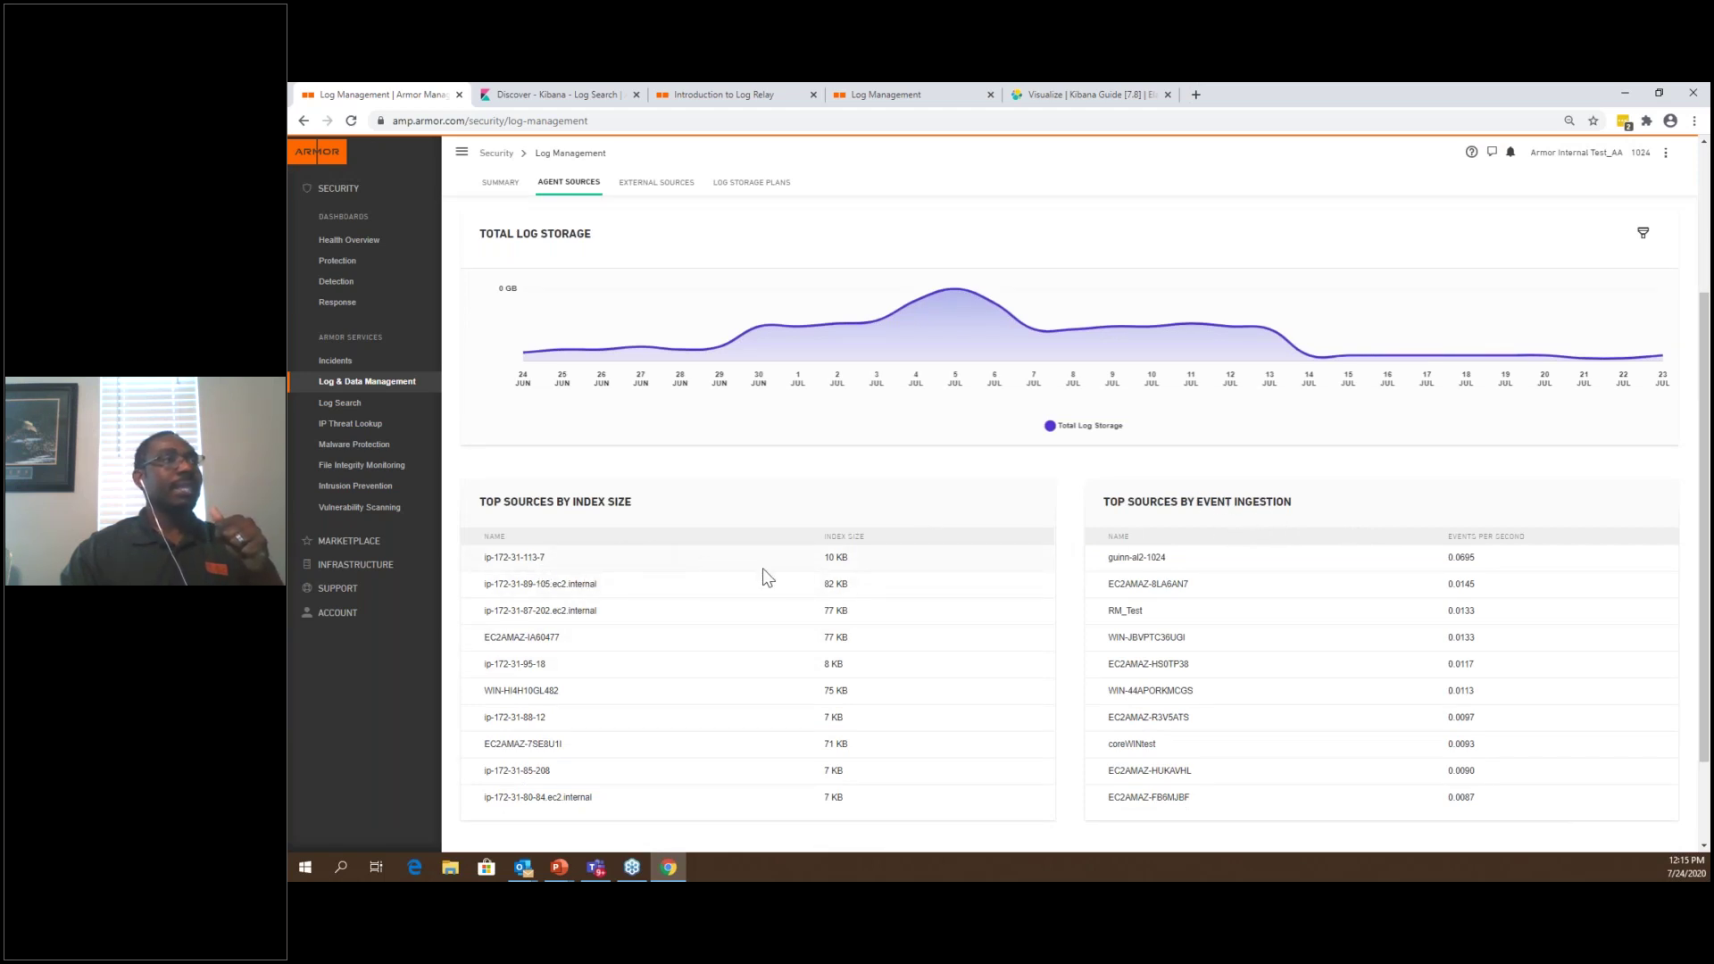
scroll(765, 581, "down", 2)
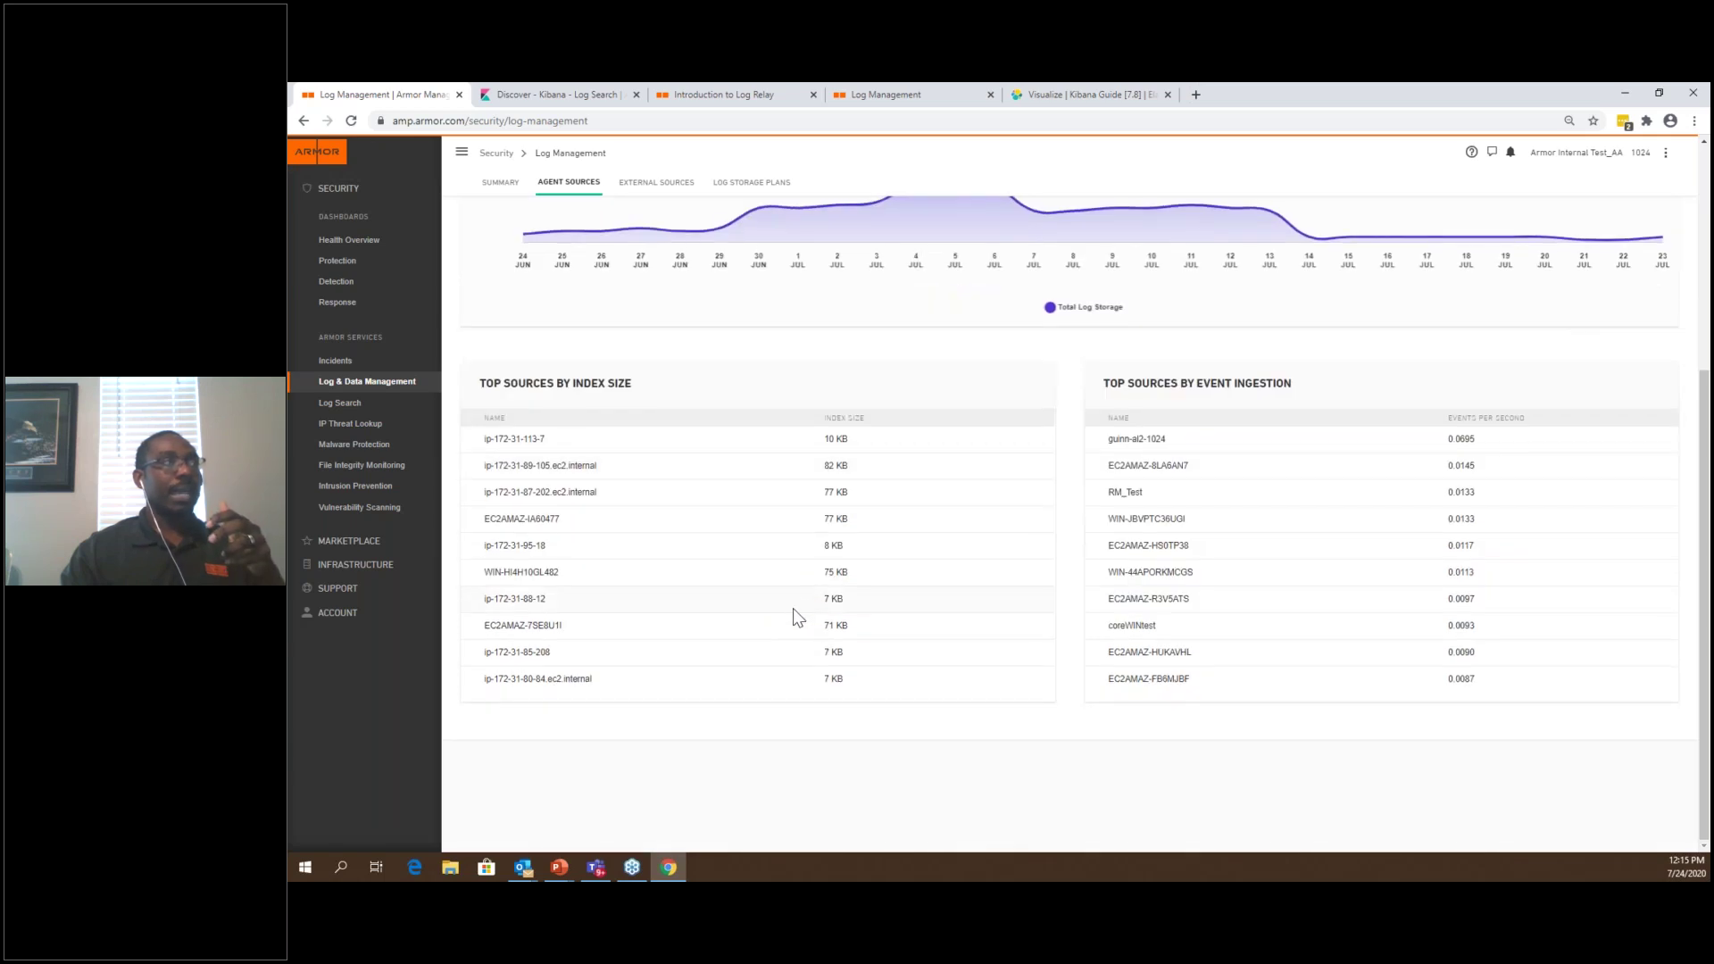
scroll(797, 615, "up", 6)
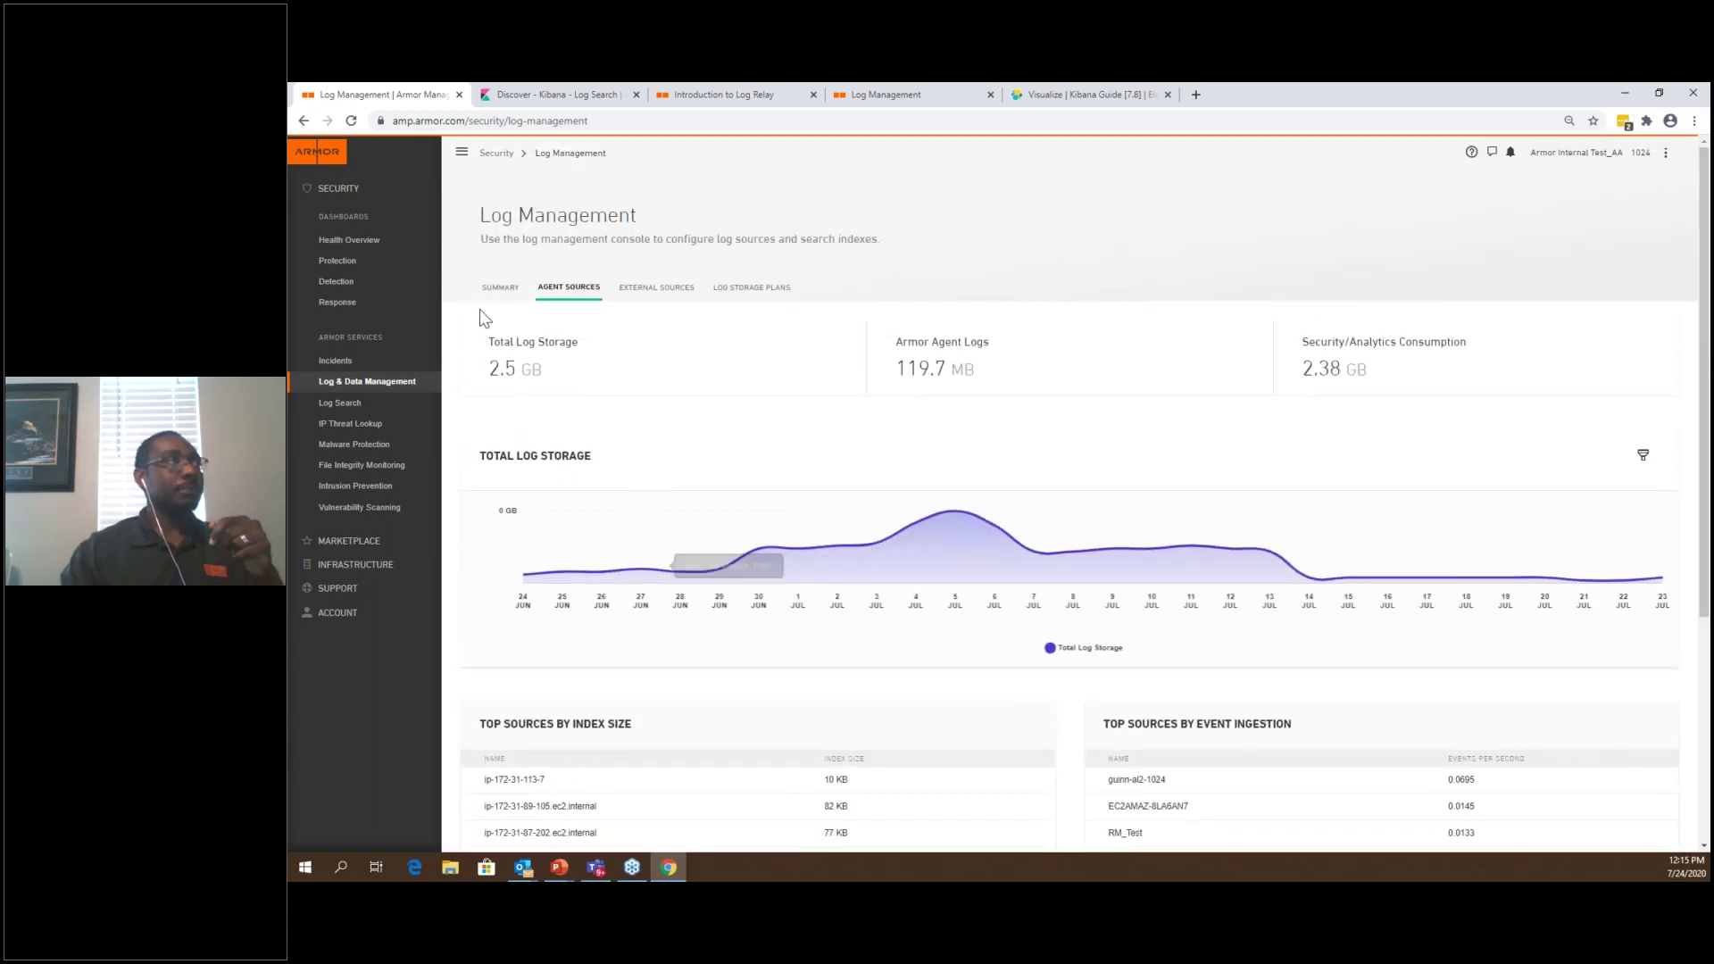
left_click(498, 289)
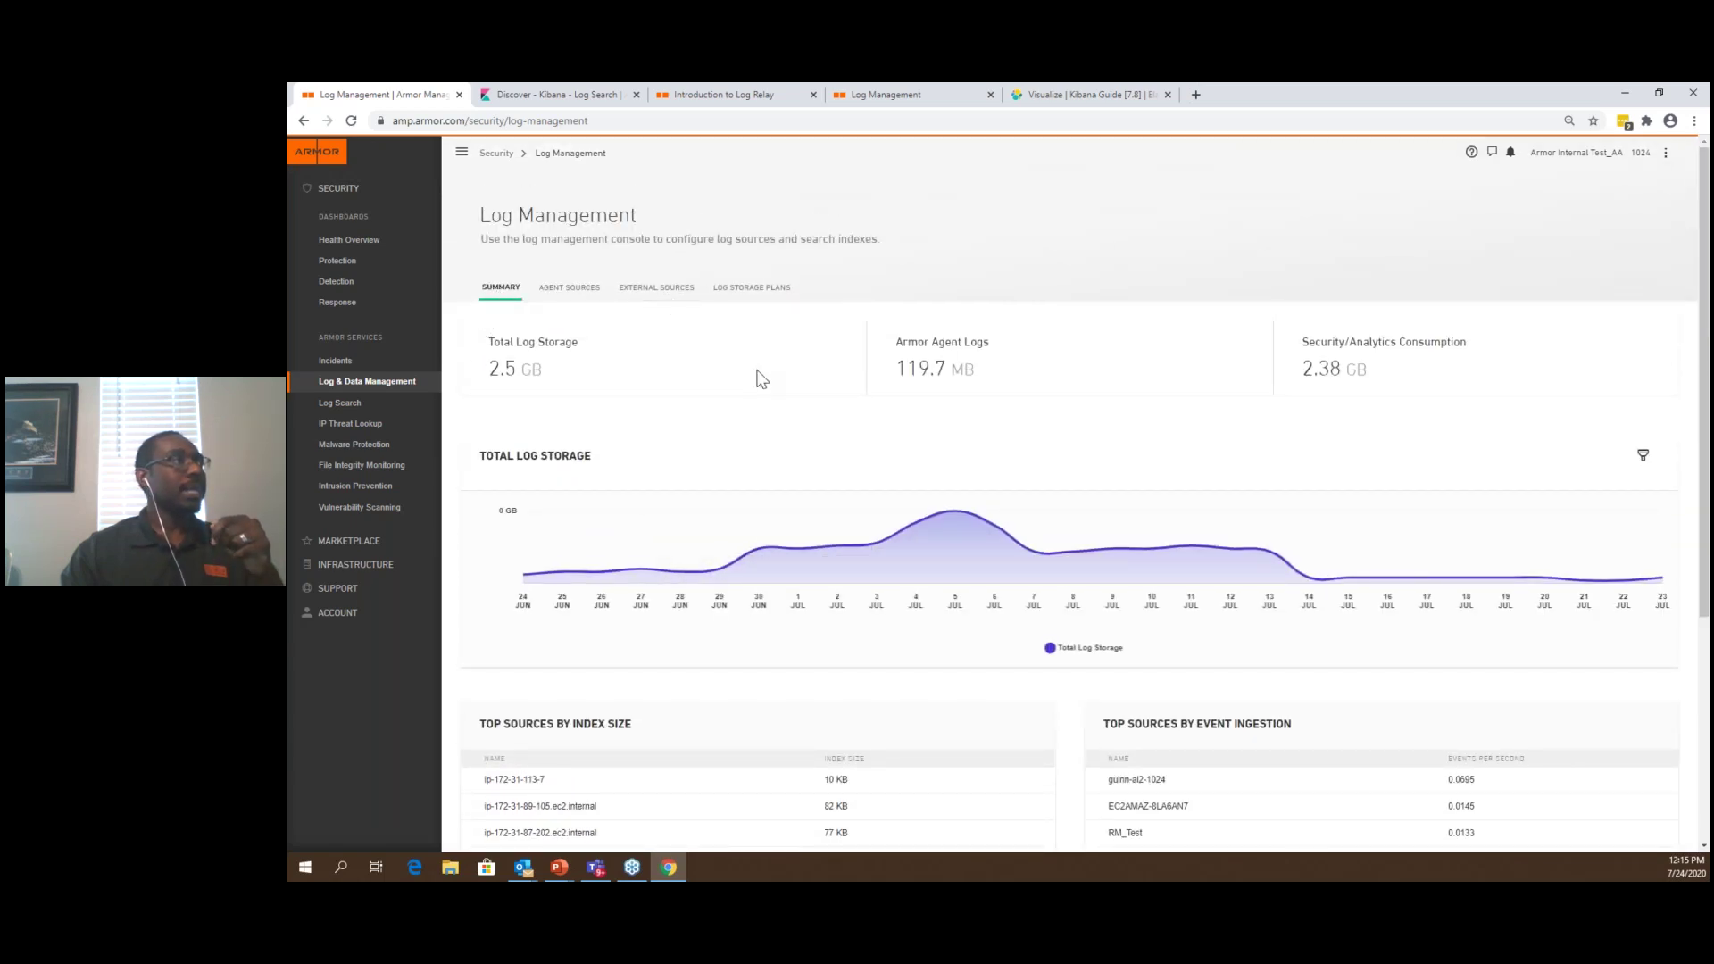
Start a new external log source and set its endpoint to lc-95253fcd.logs.armor.com
left_click(658, 290)
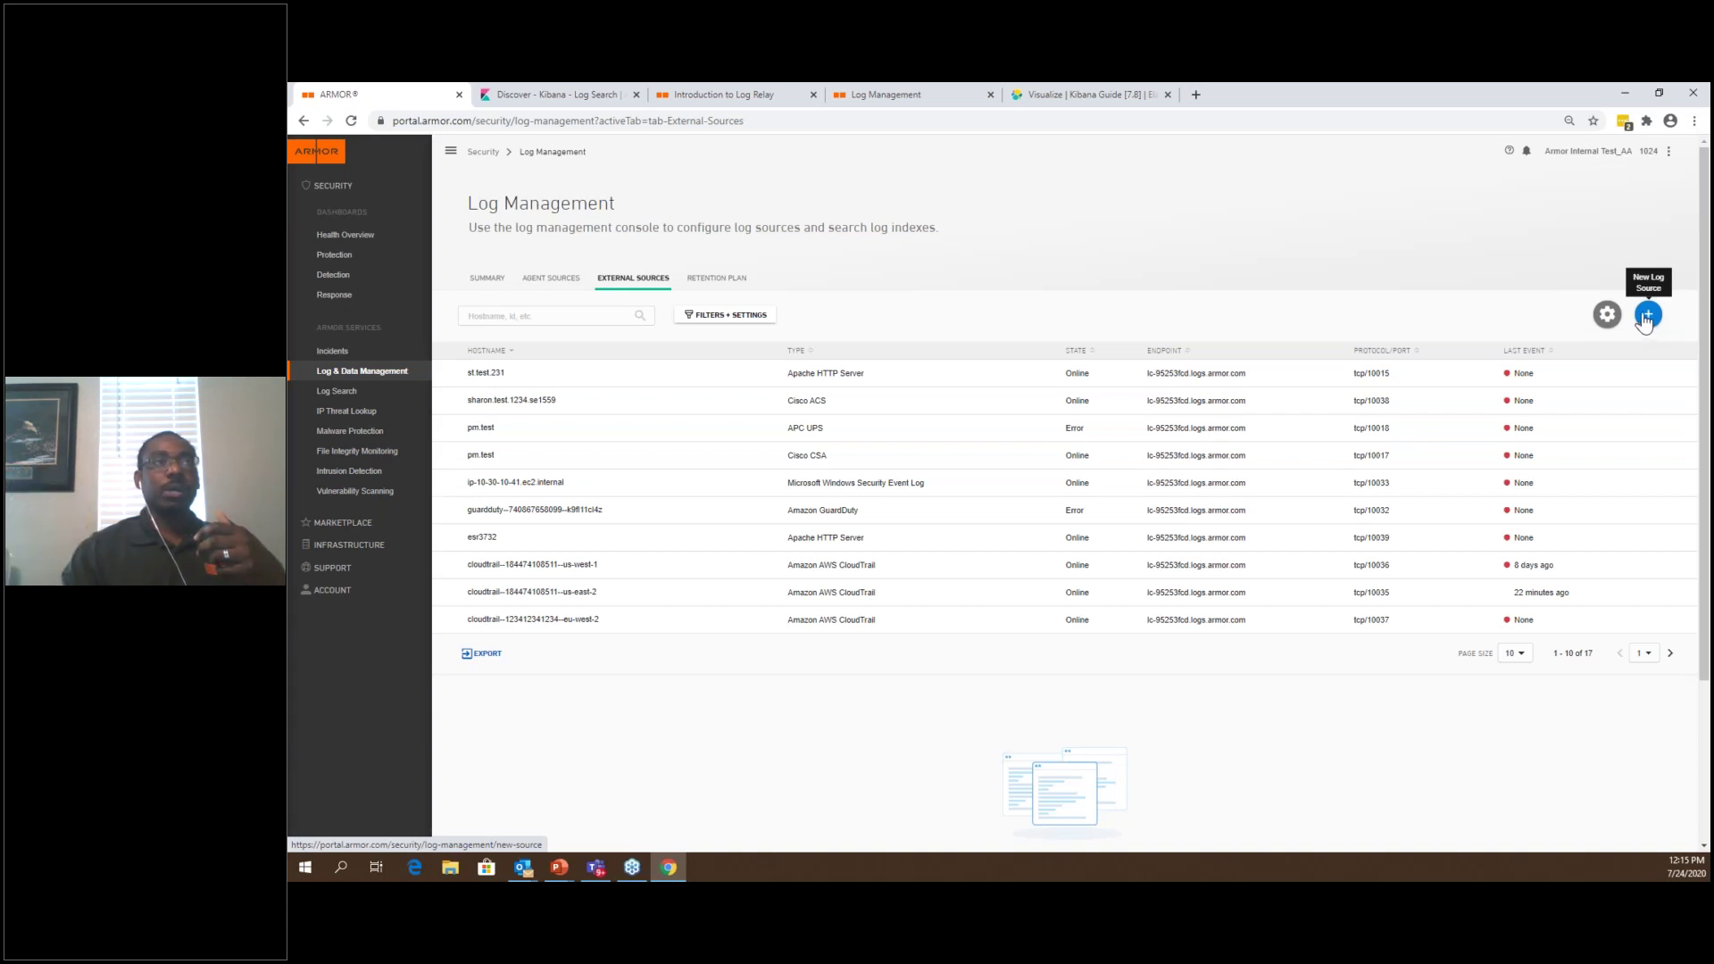
left_click(1647, 317)
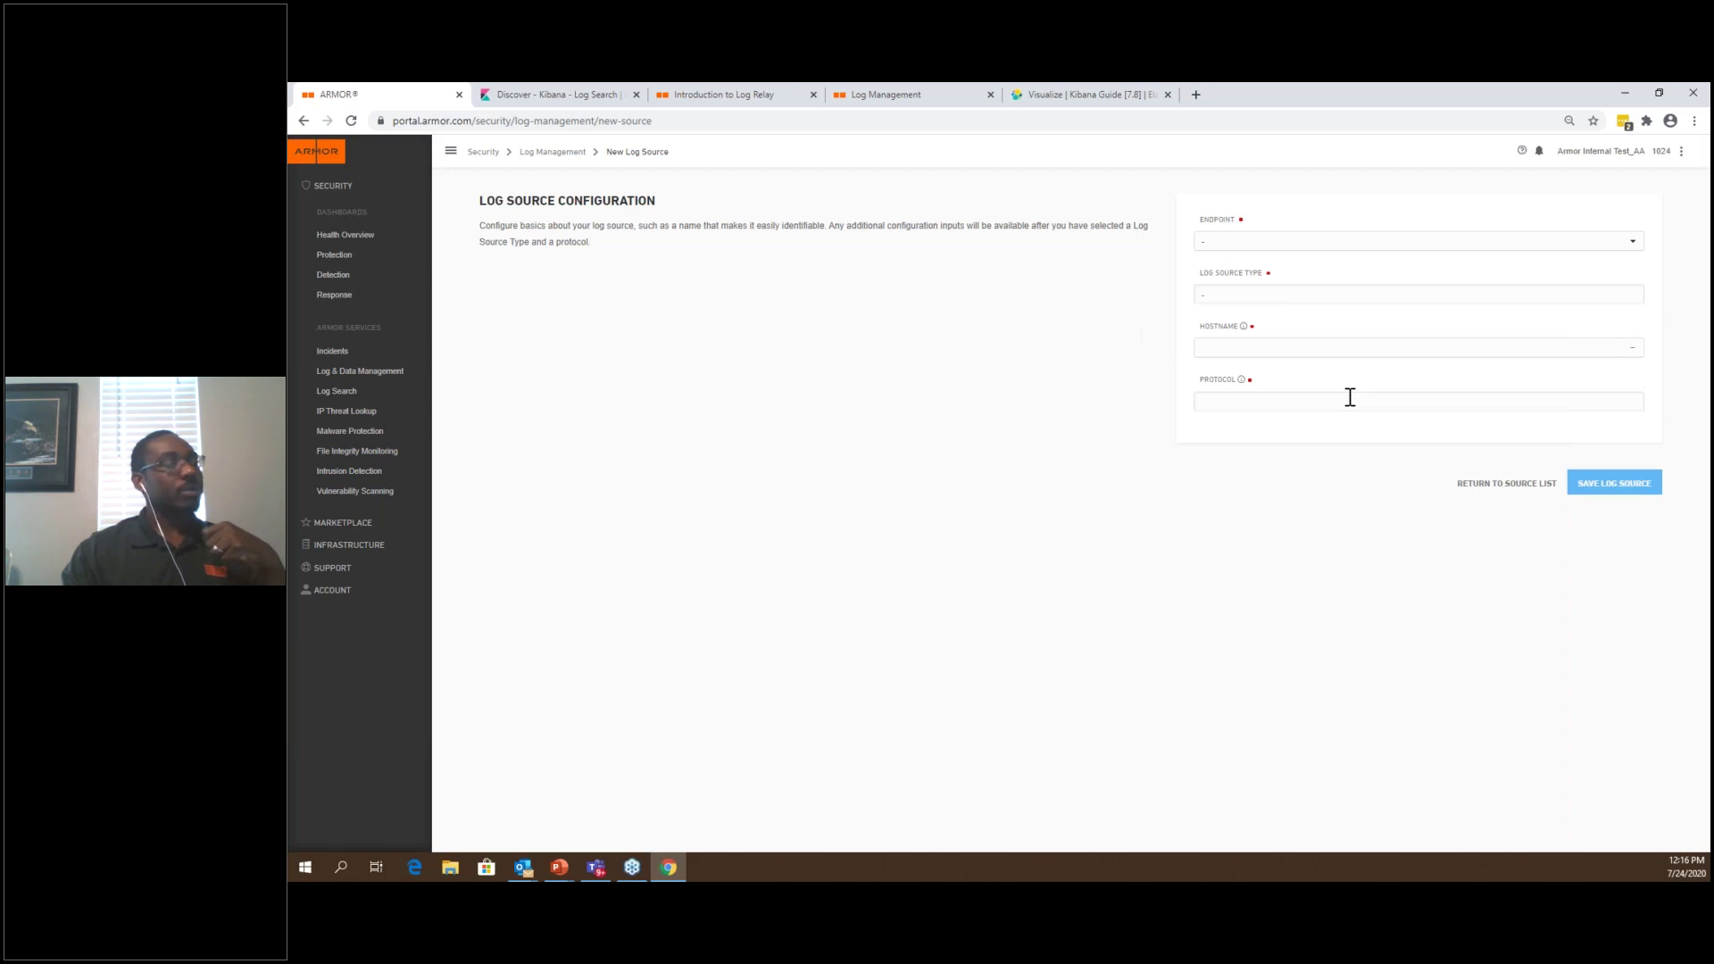
left_click(1562, 240)
left_click(1475, 265)
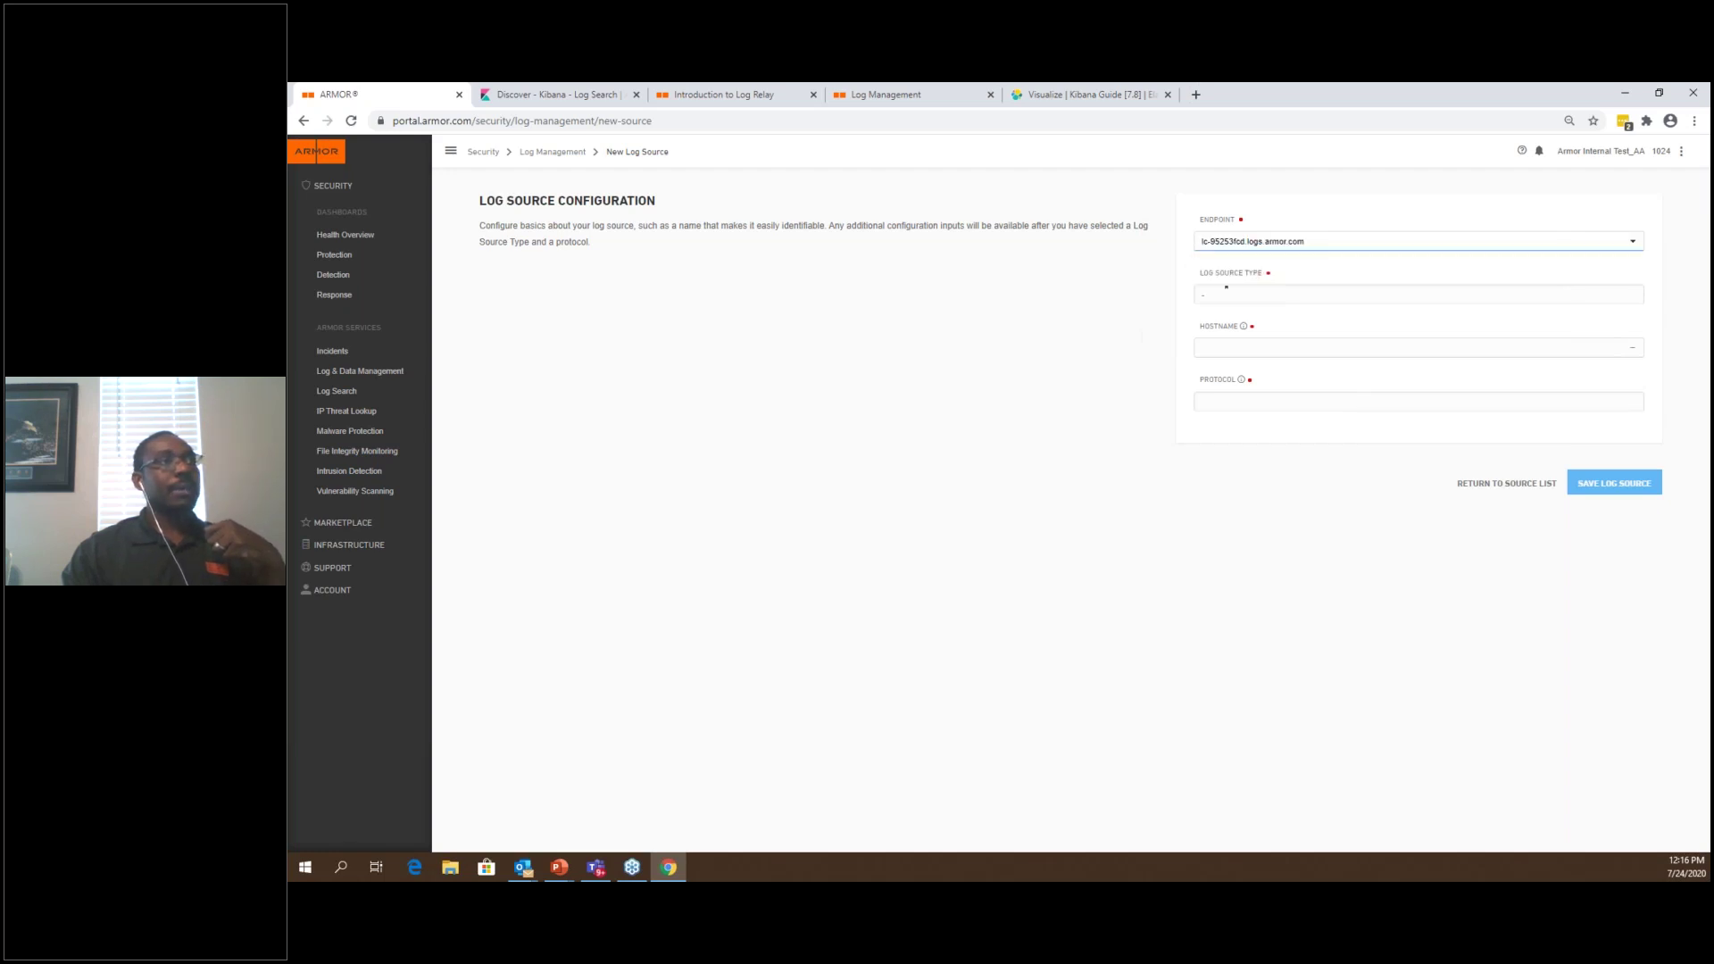
Try Amazon AWS CloudTrail and Barracuda Web Application Firewall as the log source type
left_click(1407, 294)
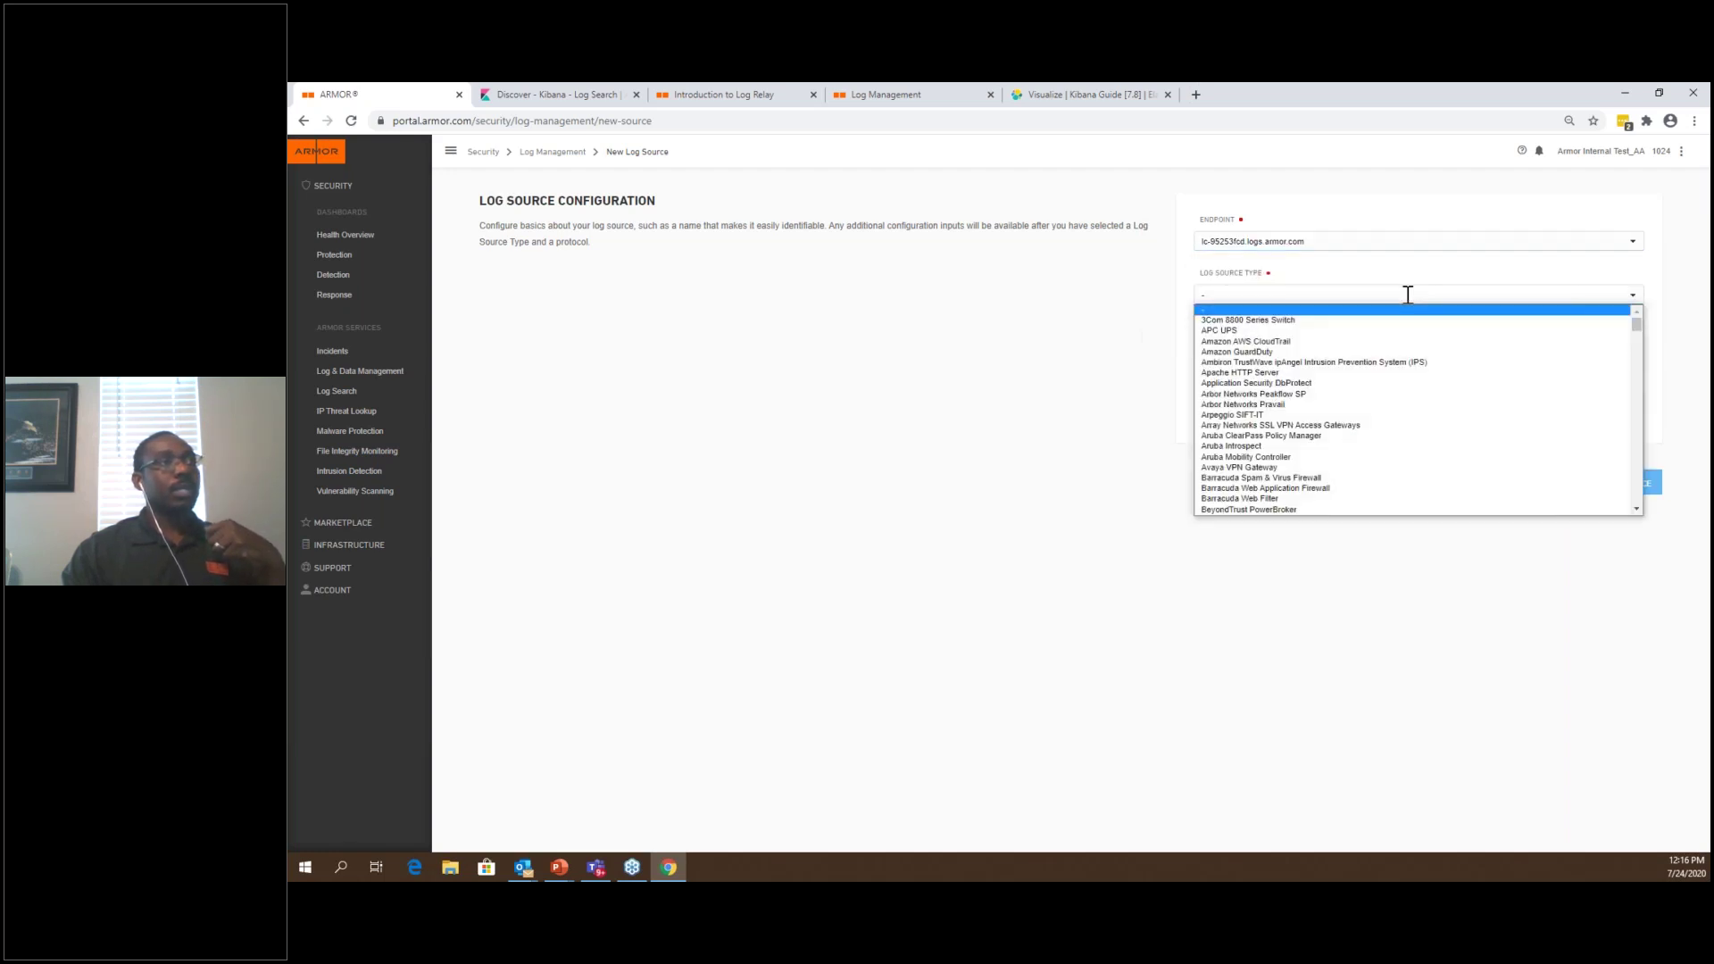
left_click(1399, 344)
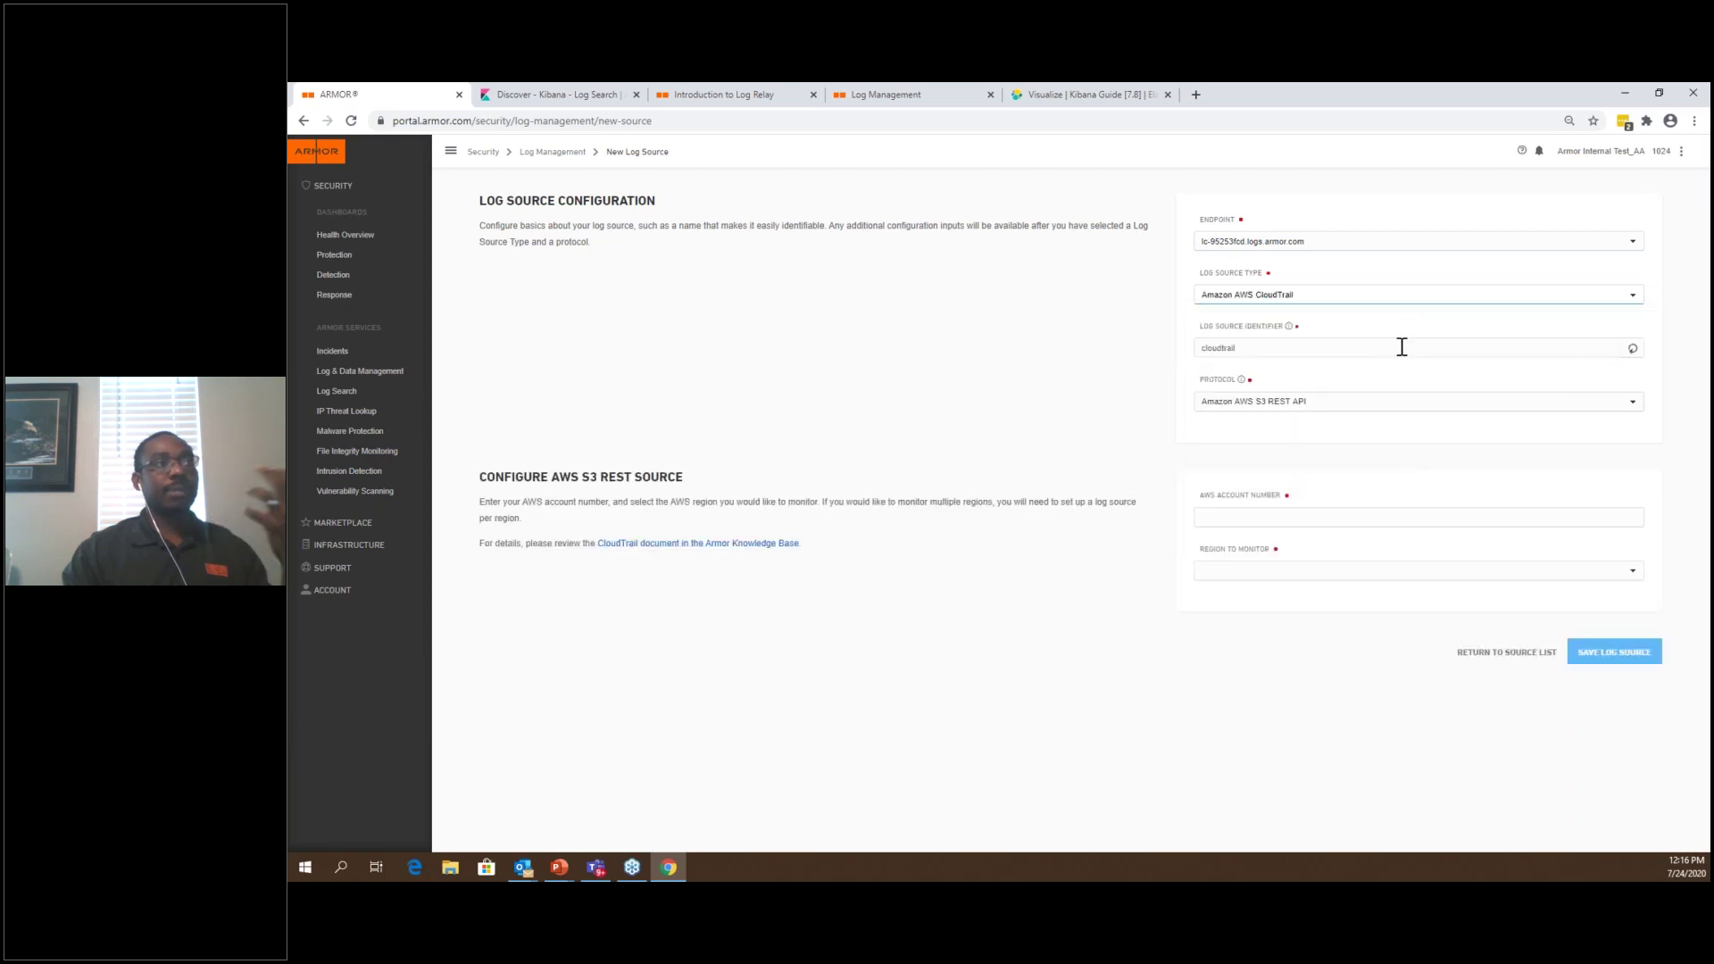
left_click(1404, 295)
scroll(1396, 394, "down", 5)
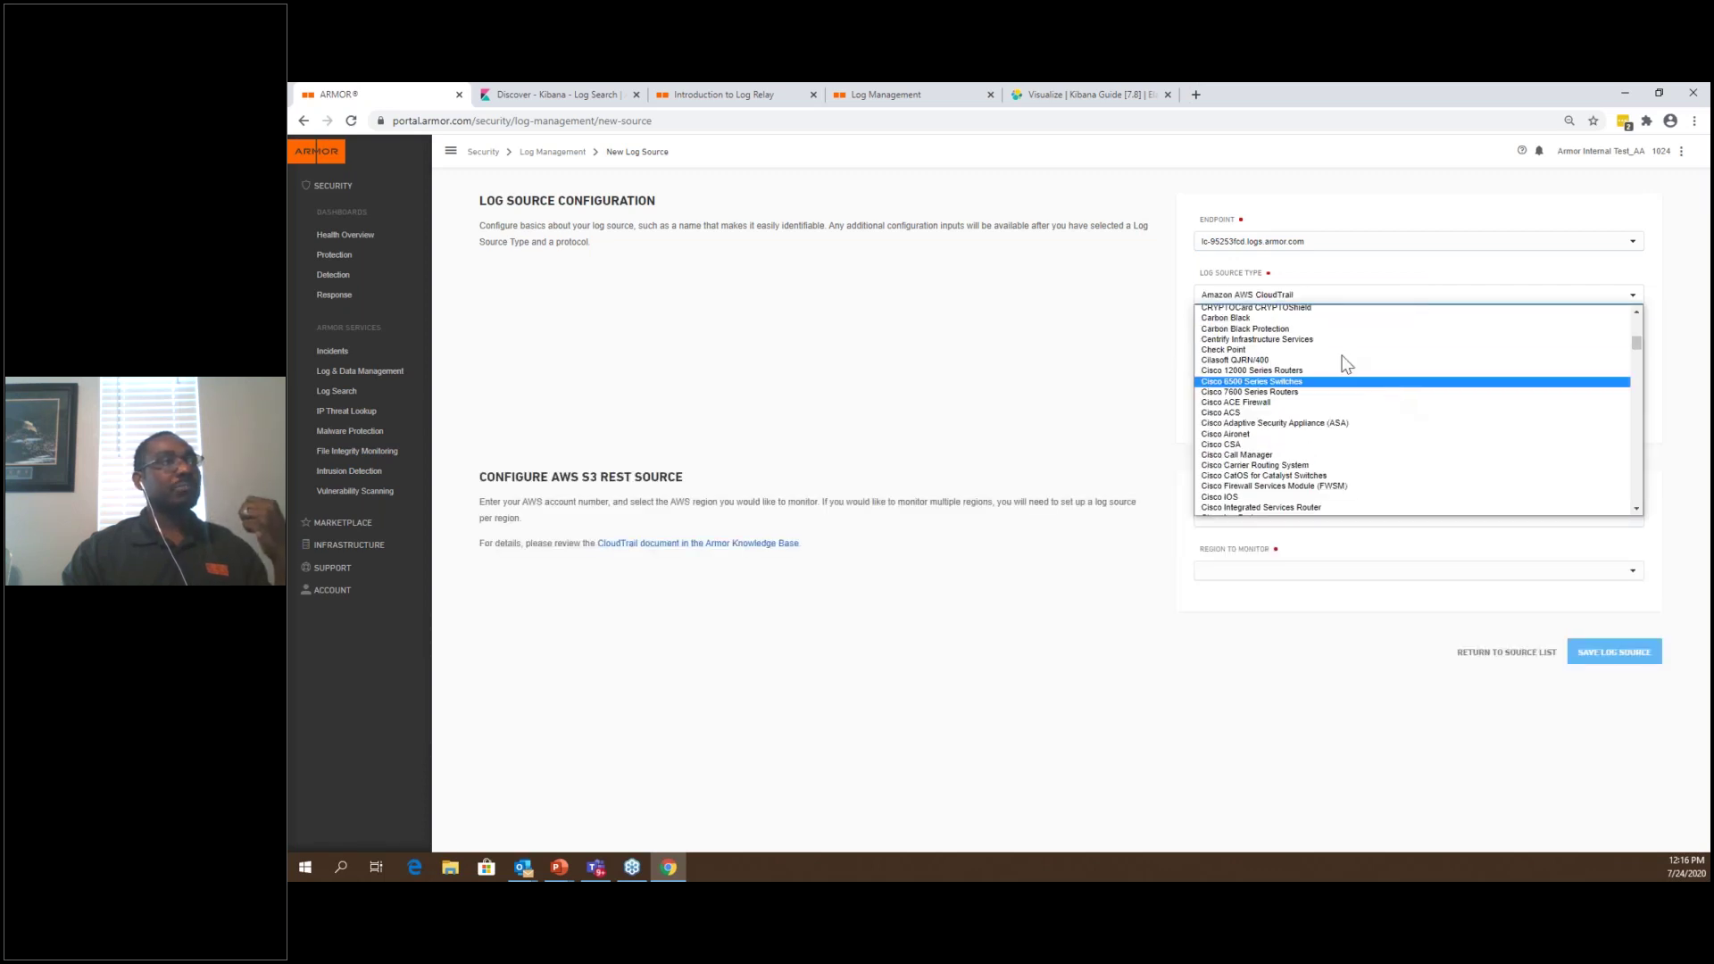
left_click(1330, 356)
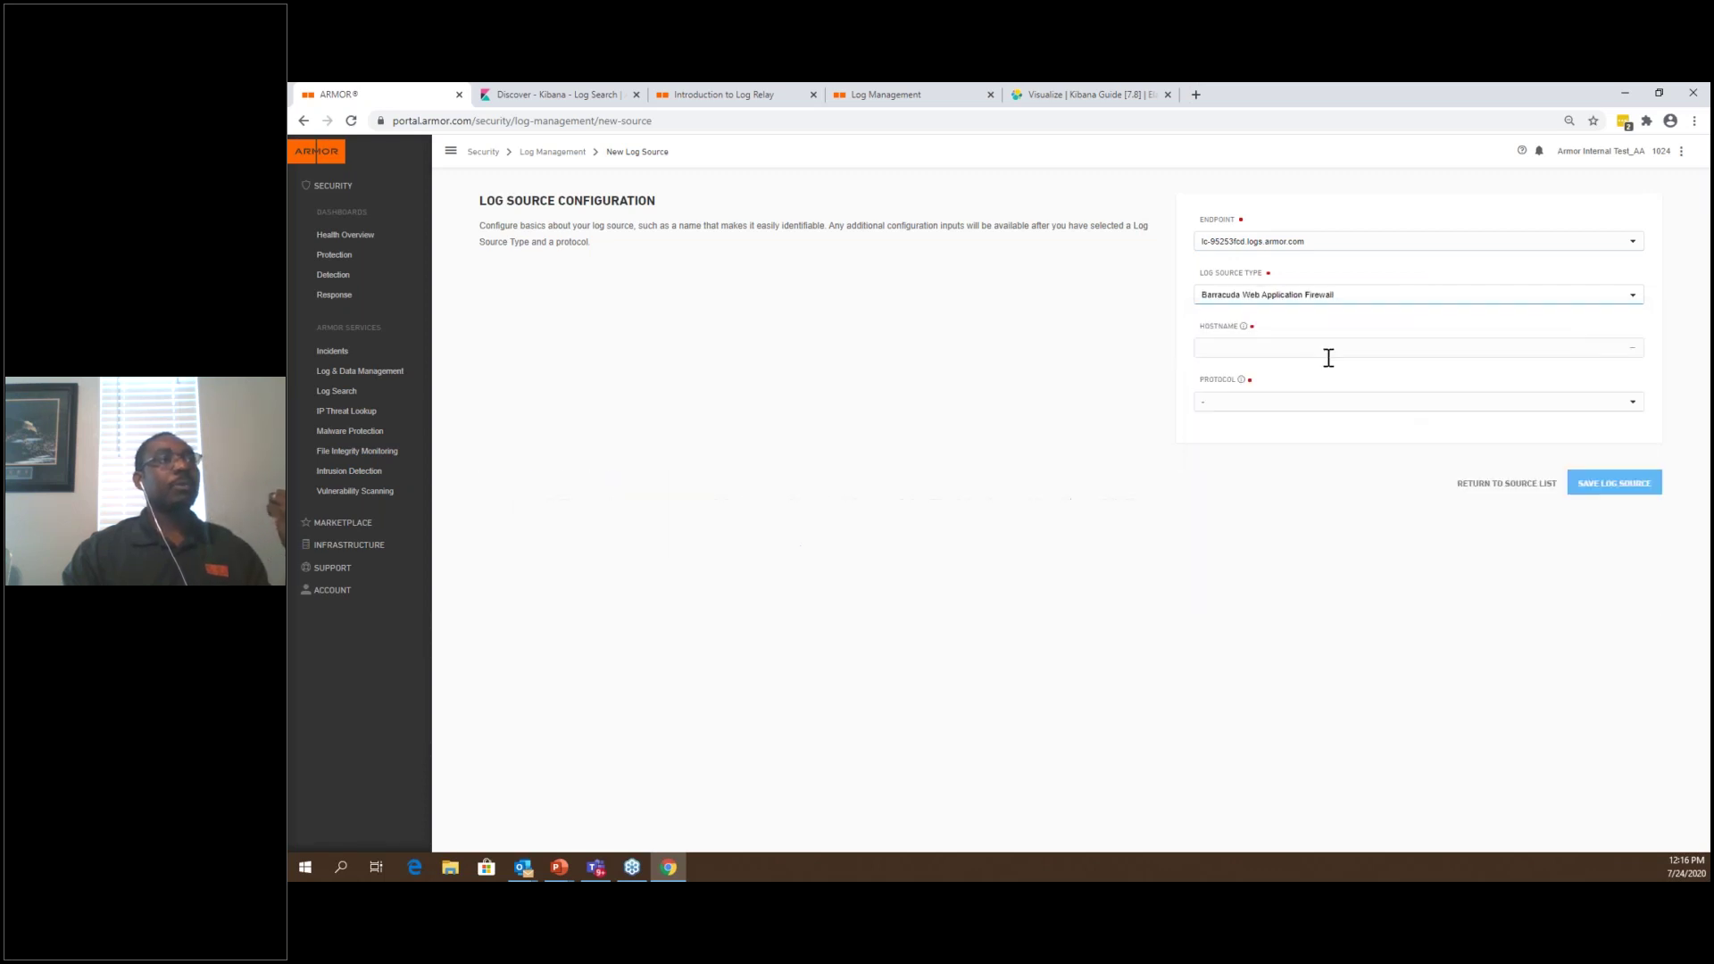
Try Check Point as the log source type with TLS Syslog as the protocol
left_click(1338, 295)
scroll(1339, 394, "down", 1)
scroll(1339, 395, "down", 2)
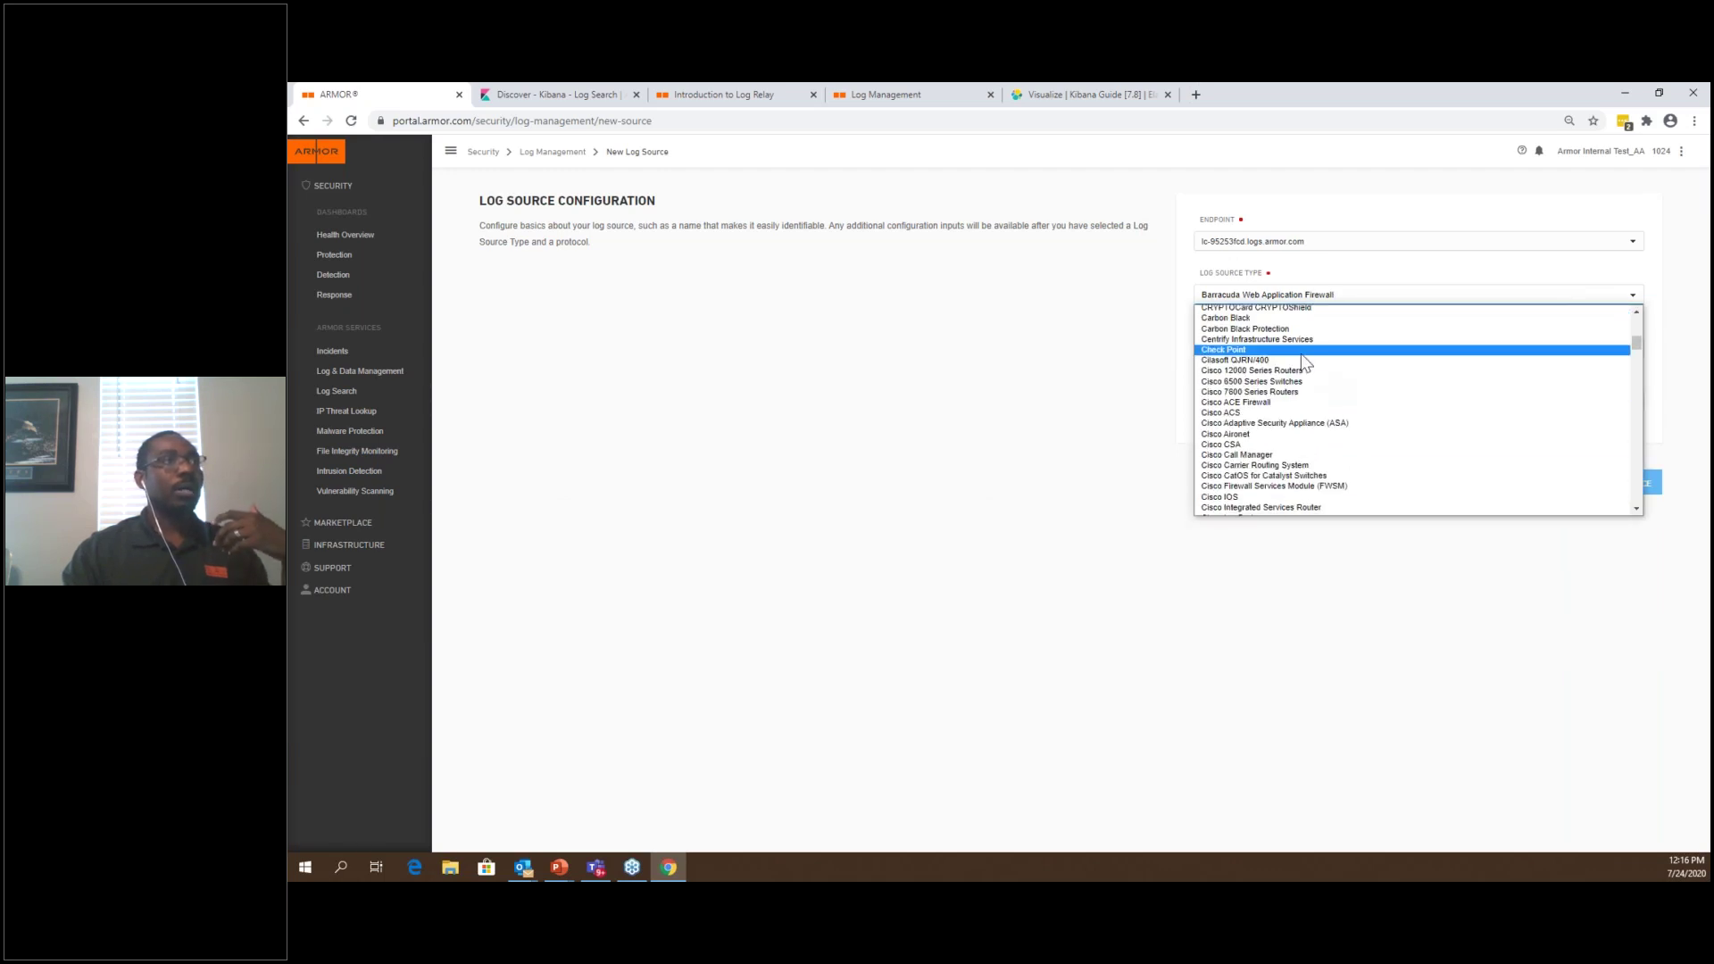
left_click(1299, 353)
left_click(1327, 406)
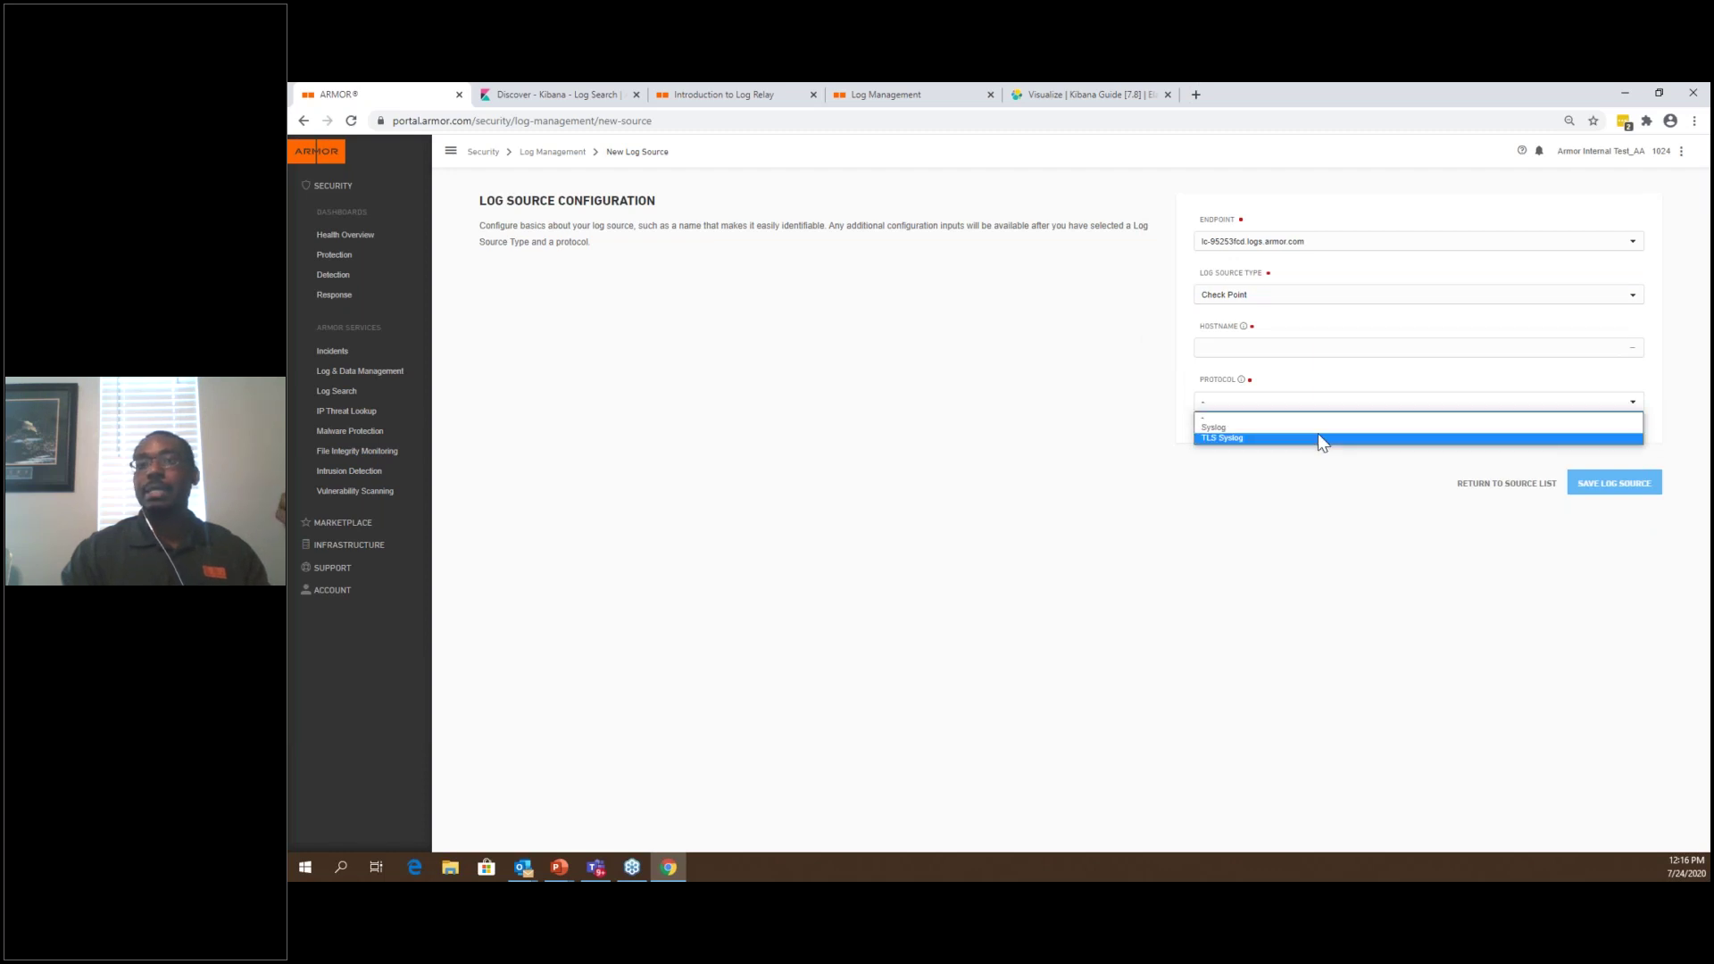
left_click(1305, 417)
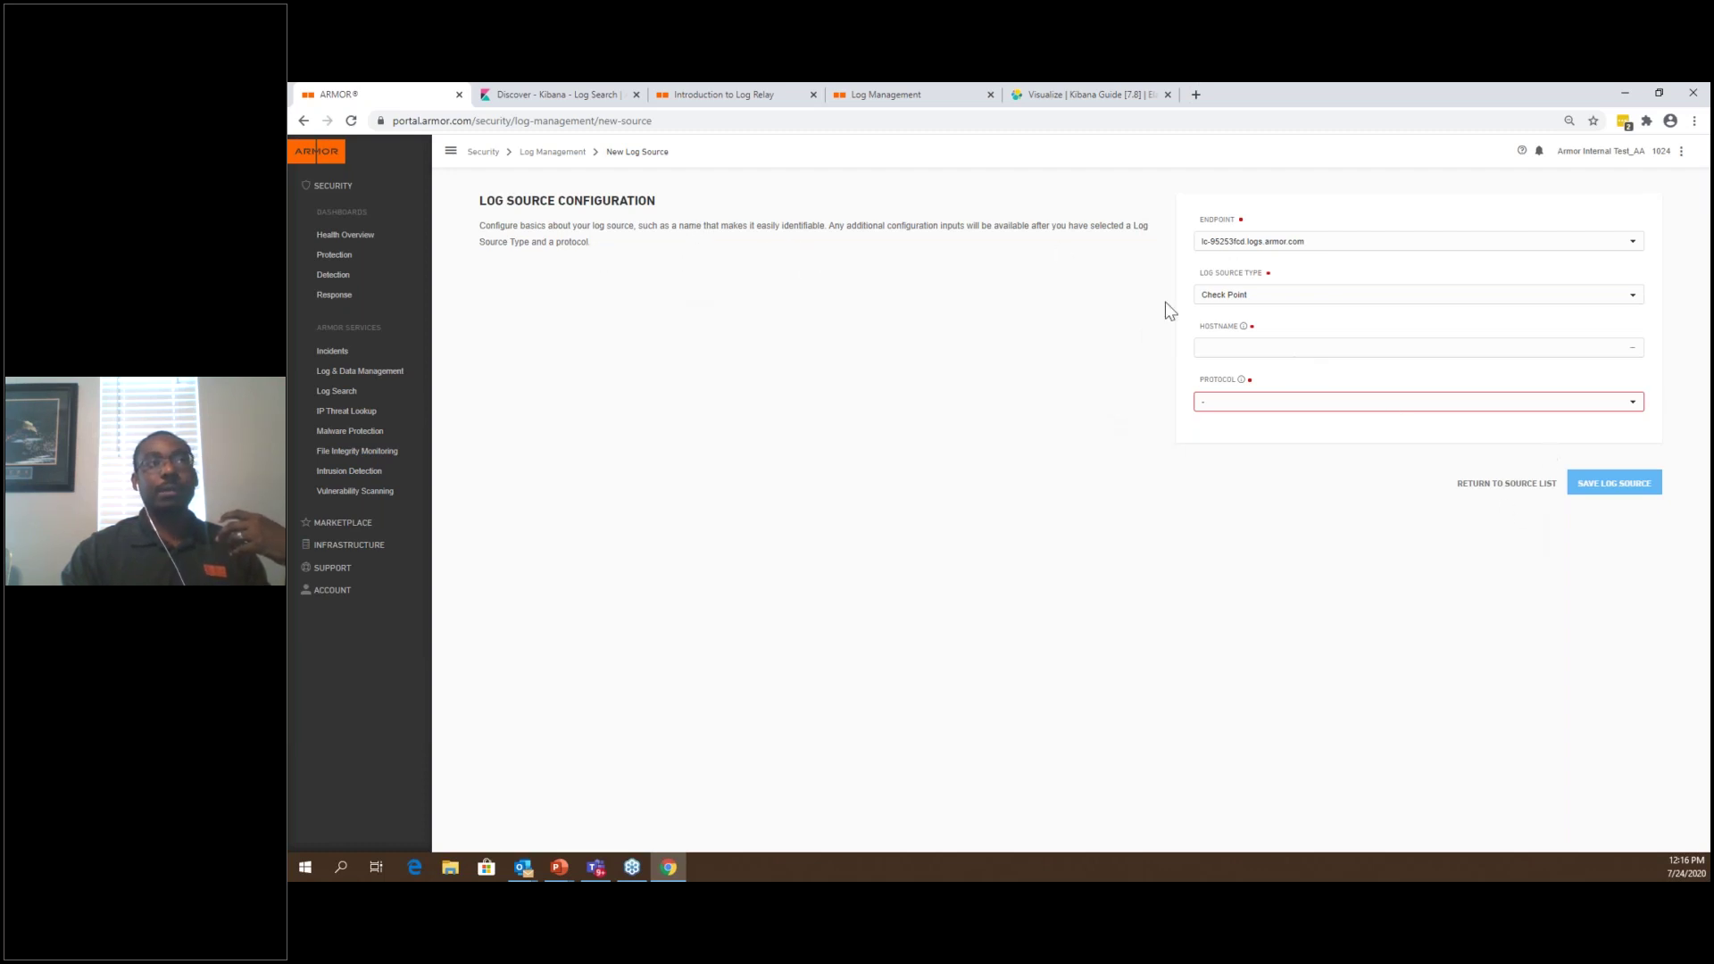
left_click(1256, 402)
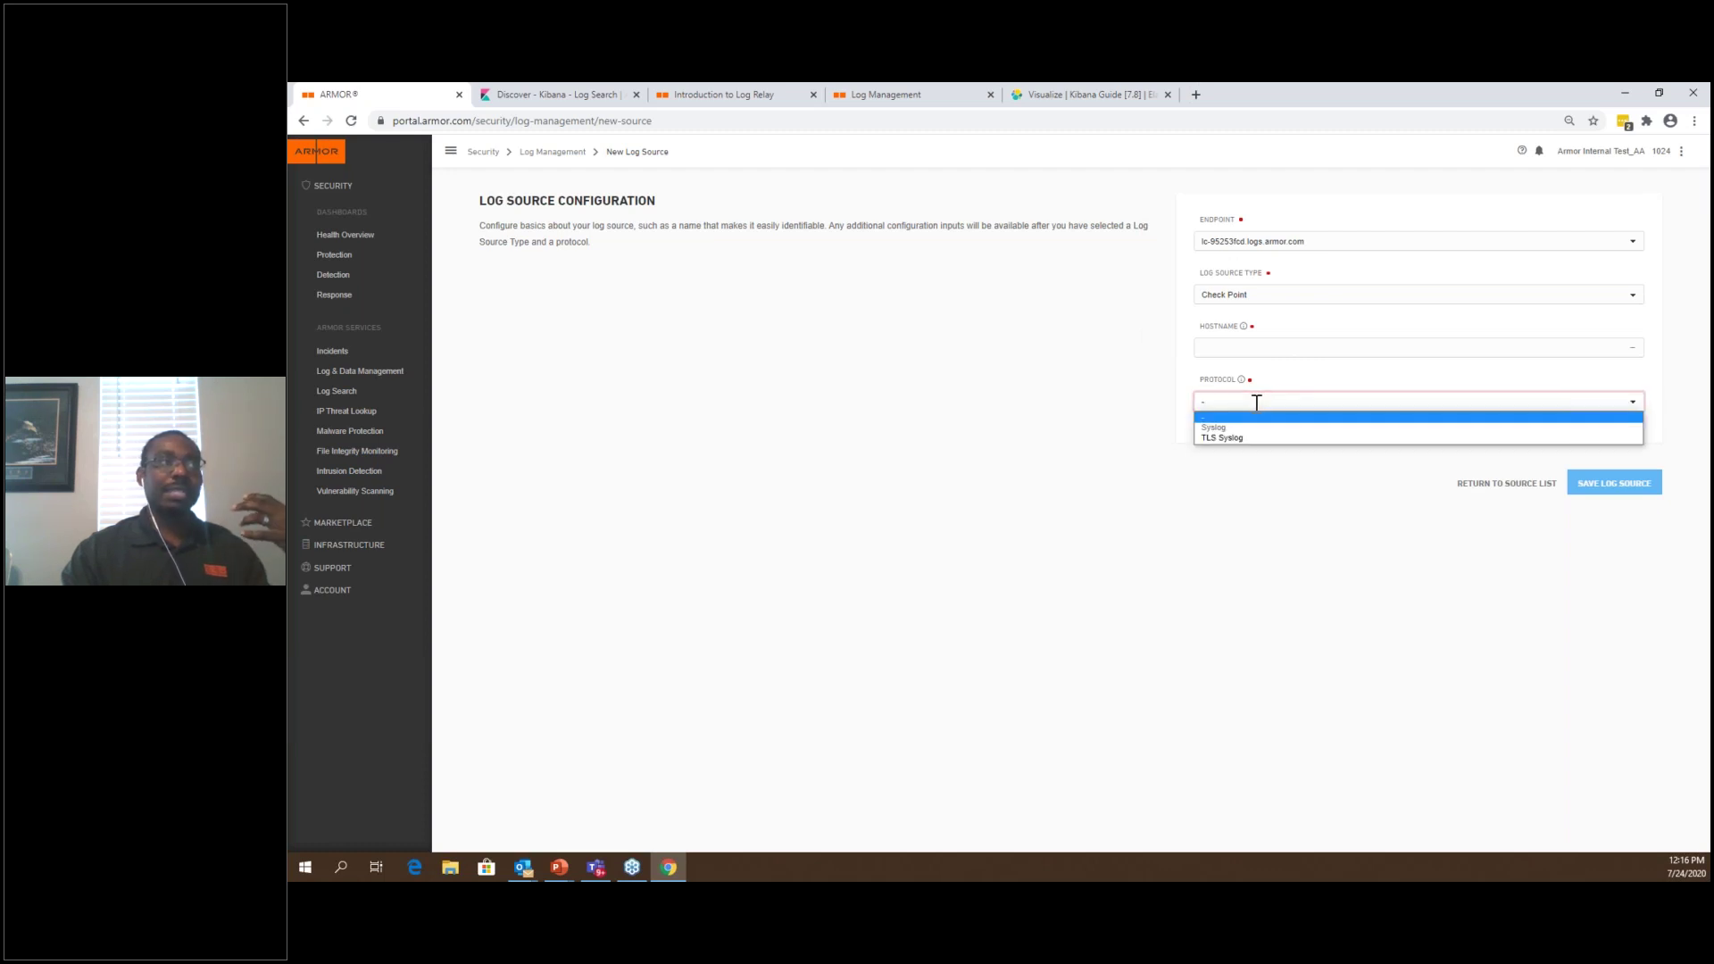
left_click(1239, 435)
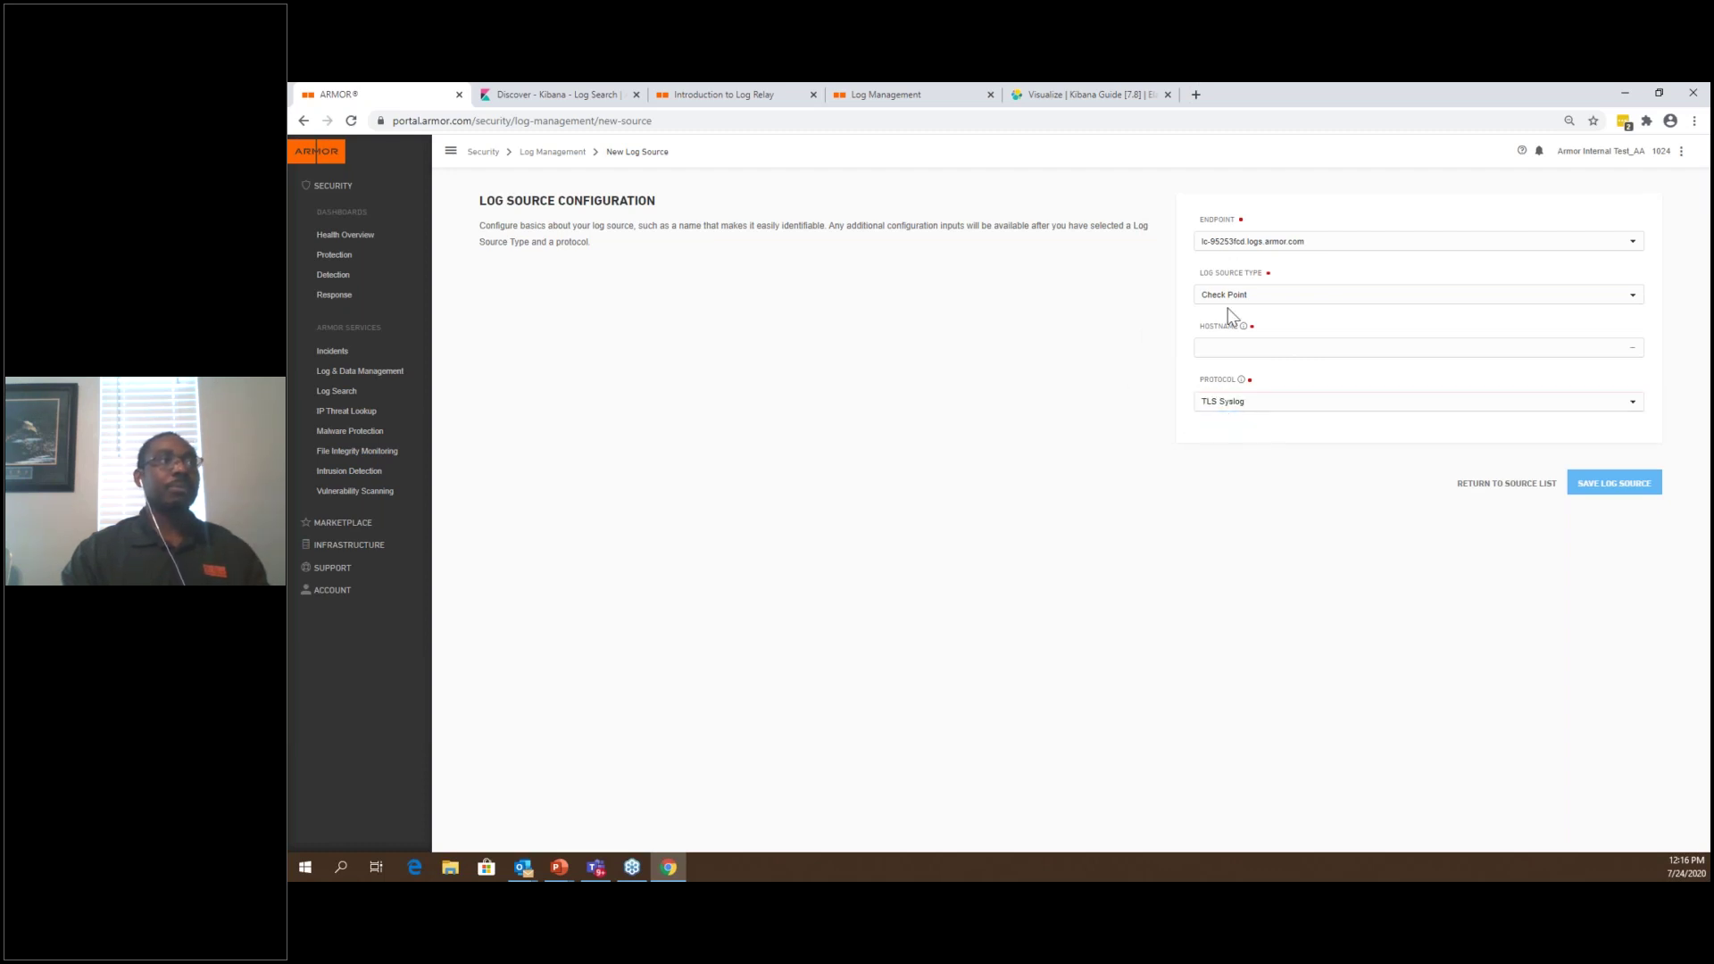
Switch the log source type back to Amazon AWS CloudTrail and return to the source list without saving
left_click(1268, 294)
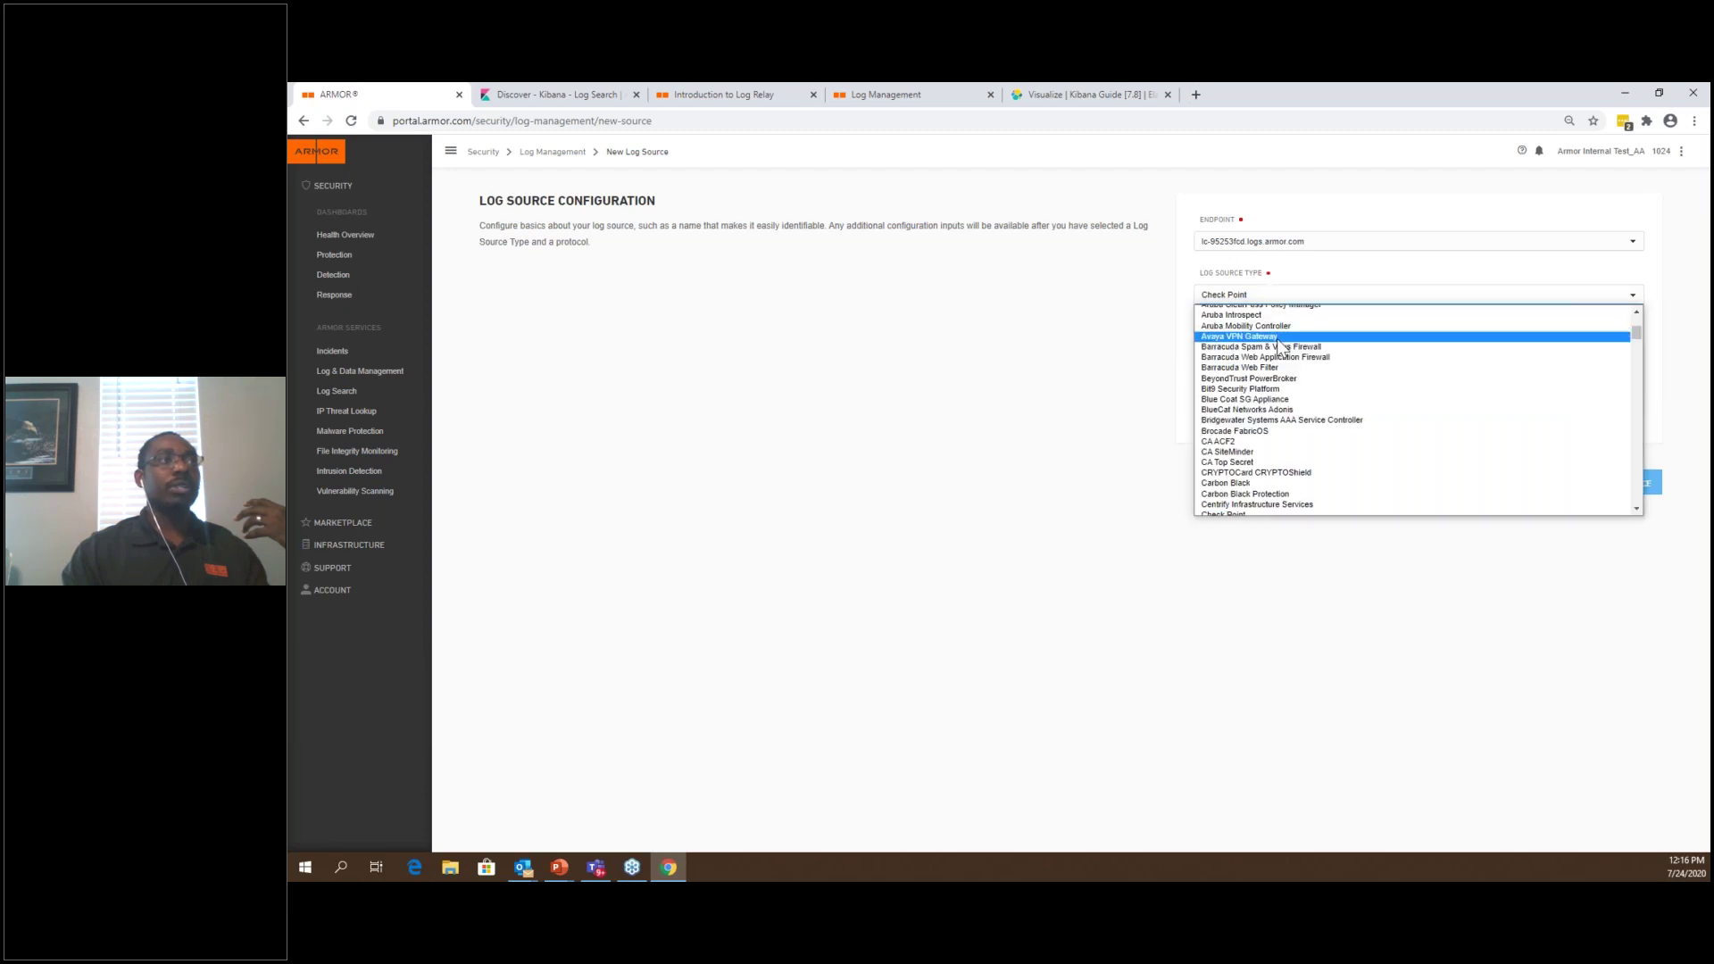
scroll(1282, 348, "up", 5)
left_click(1278, 344)
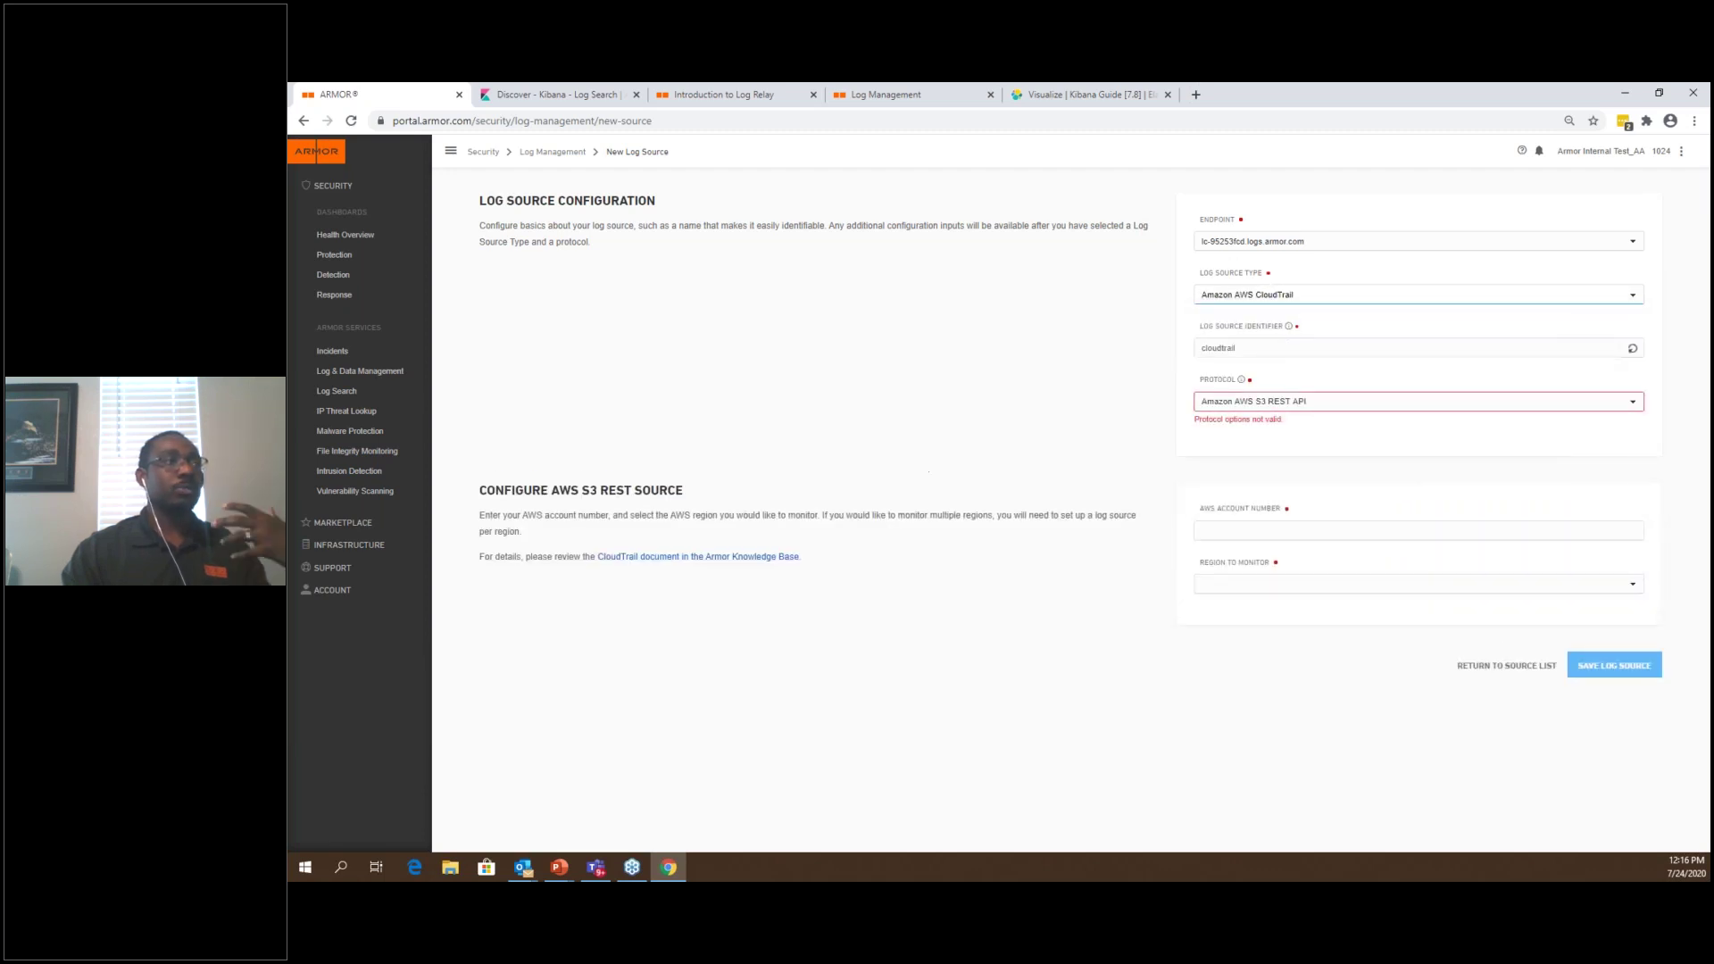
left_click(1499, 671)
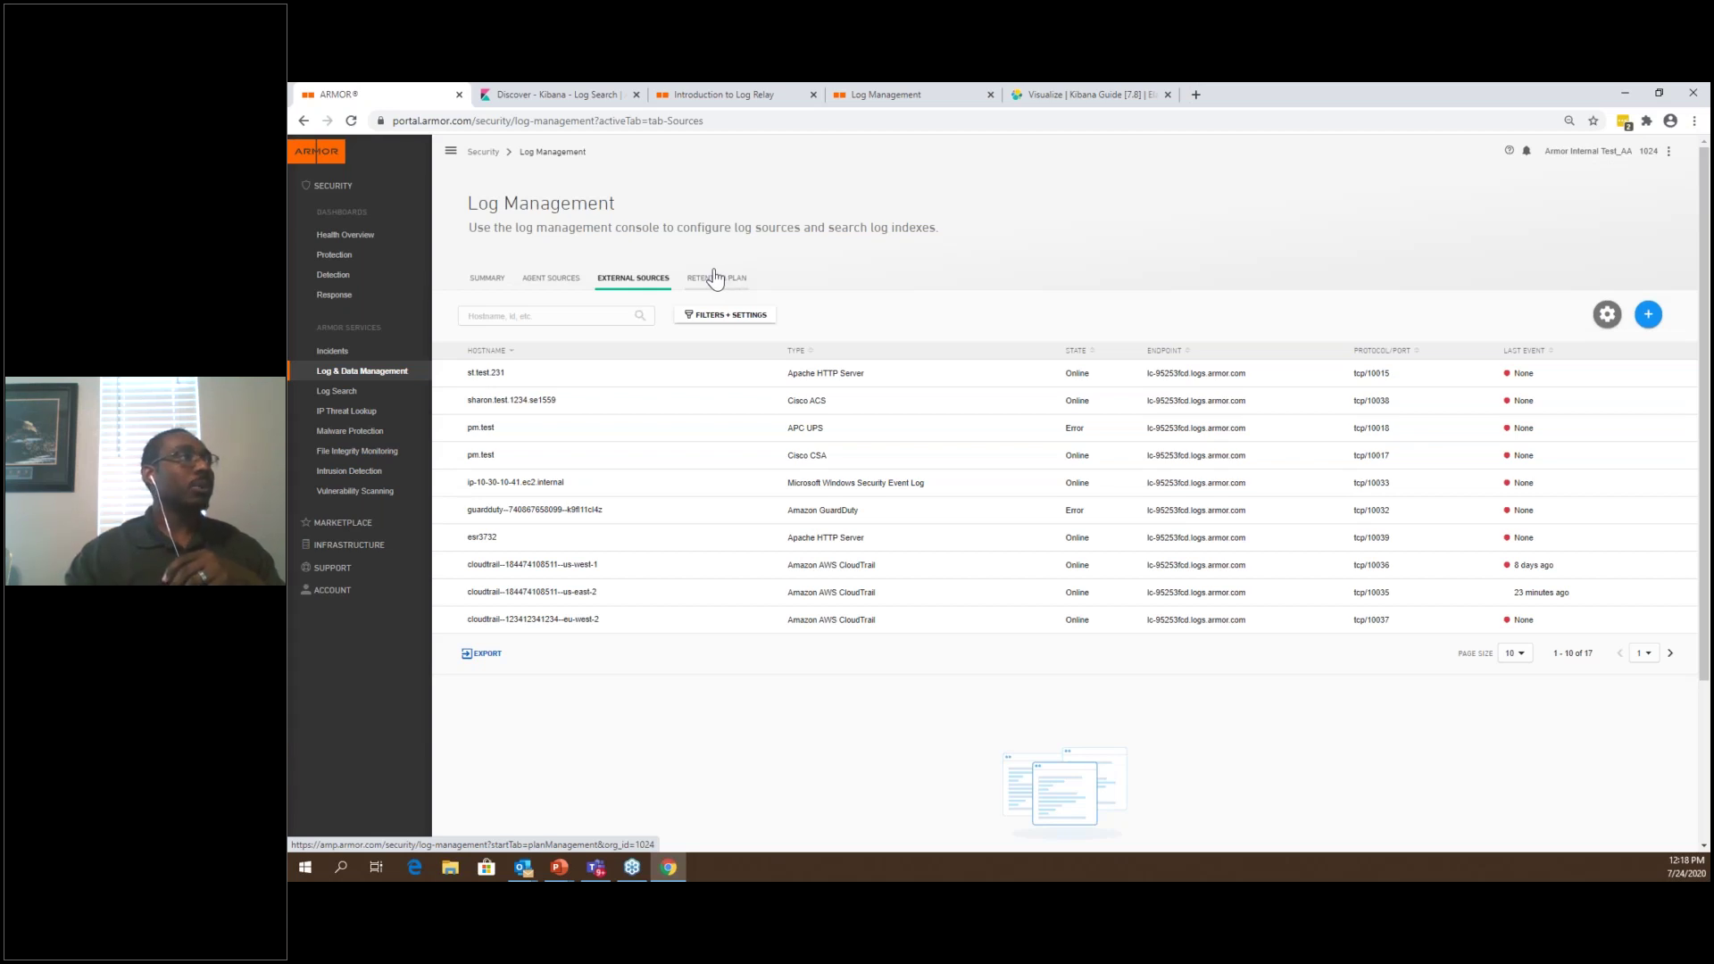
Show the log storage plans in Log Management and open Log Search in a separate browser tab
left_click(730, 278)
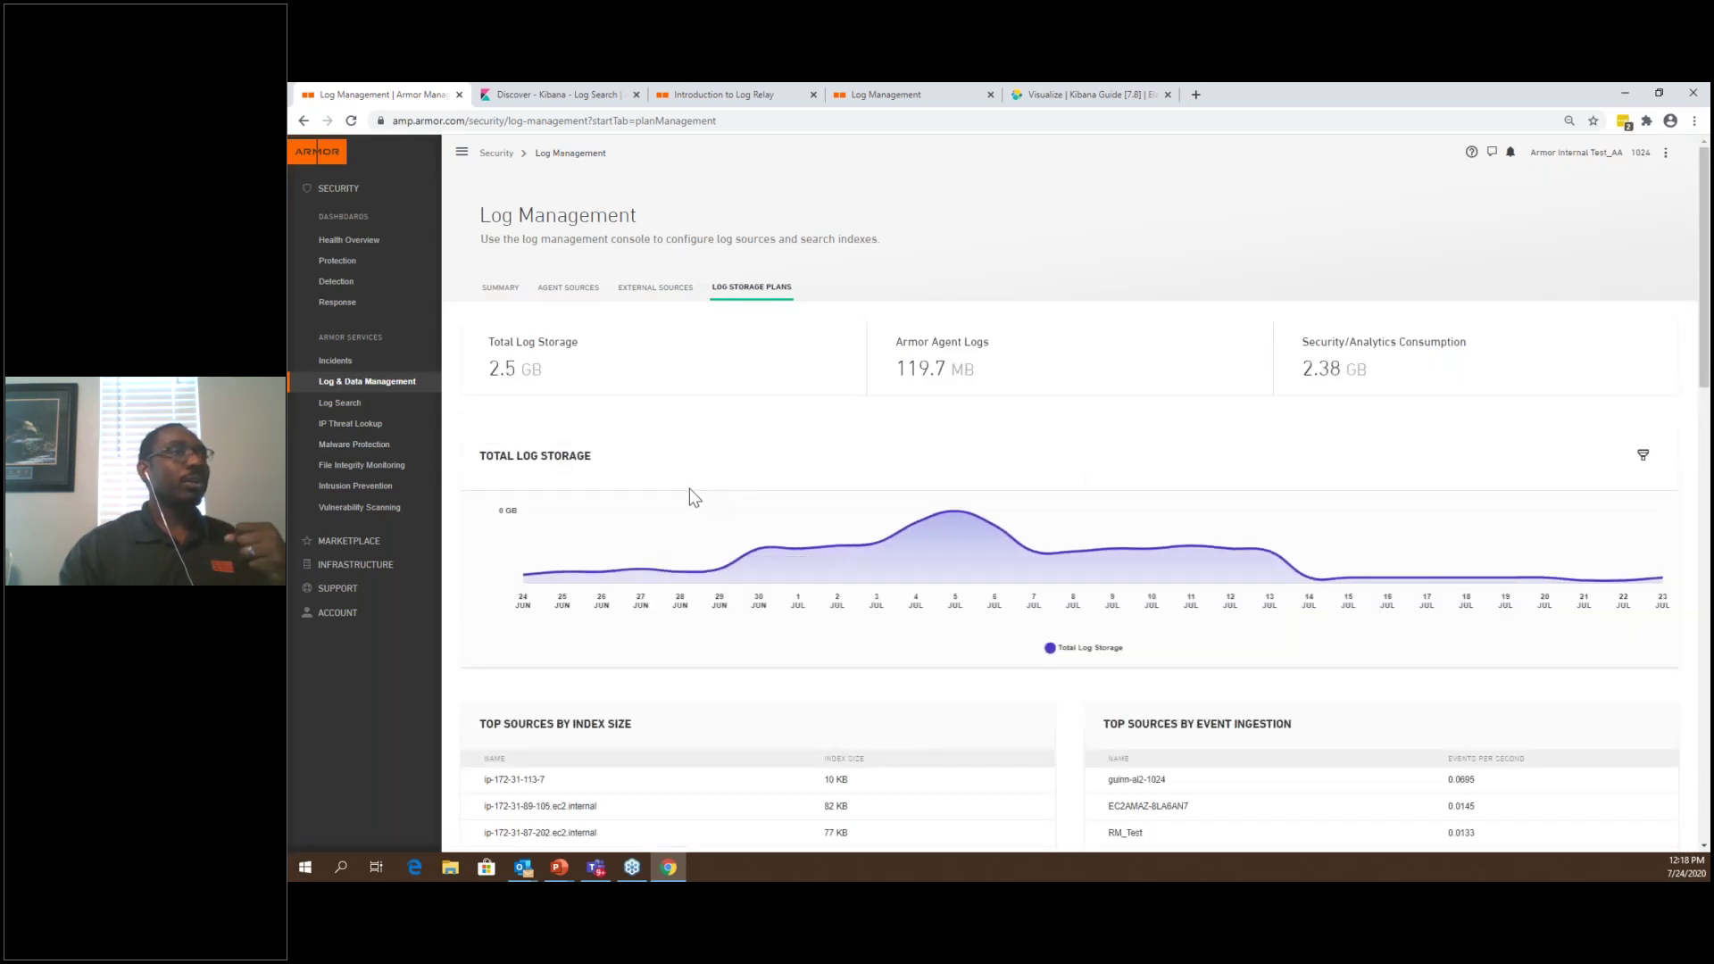
right_click(351, 413)
left_click(870, 267)
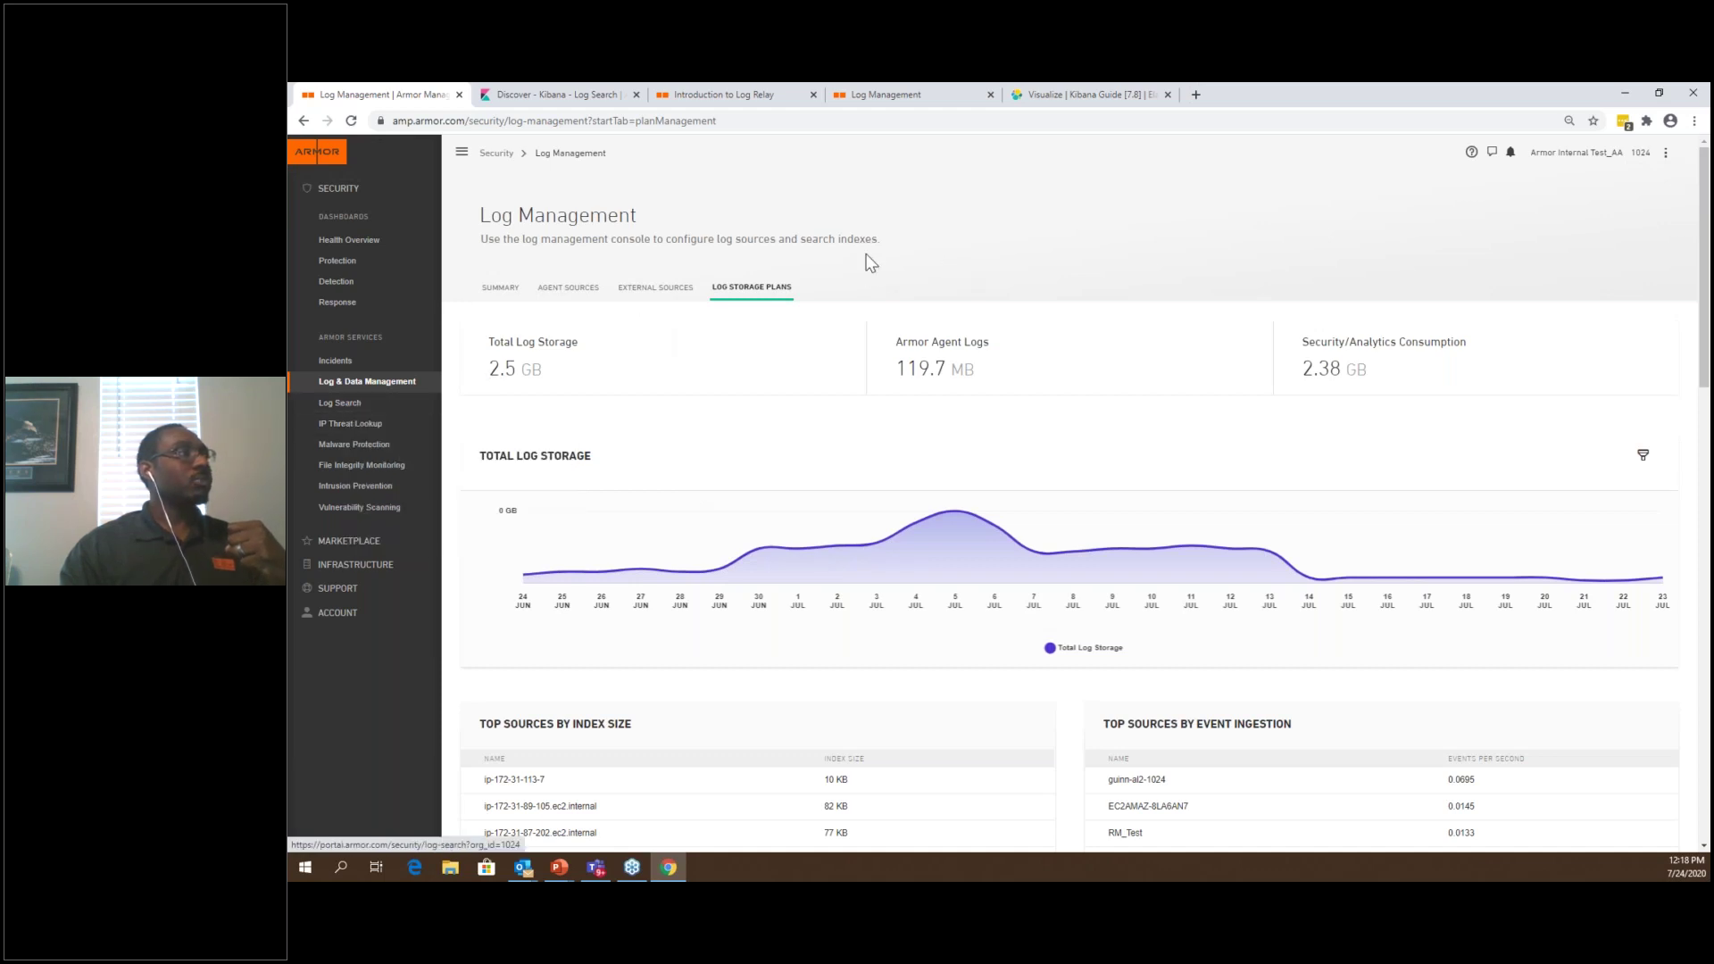
right_click(352, 405)
left_click(393, 418)
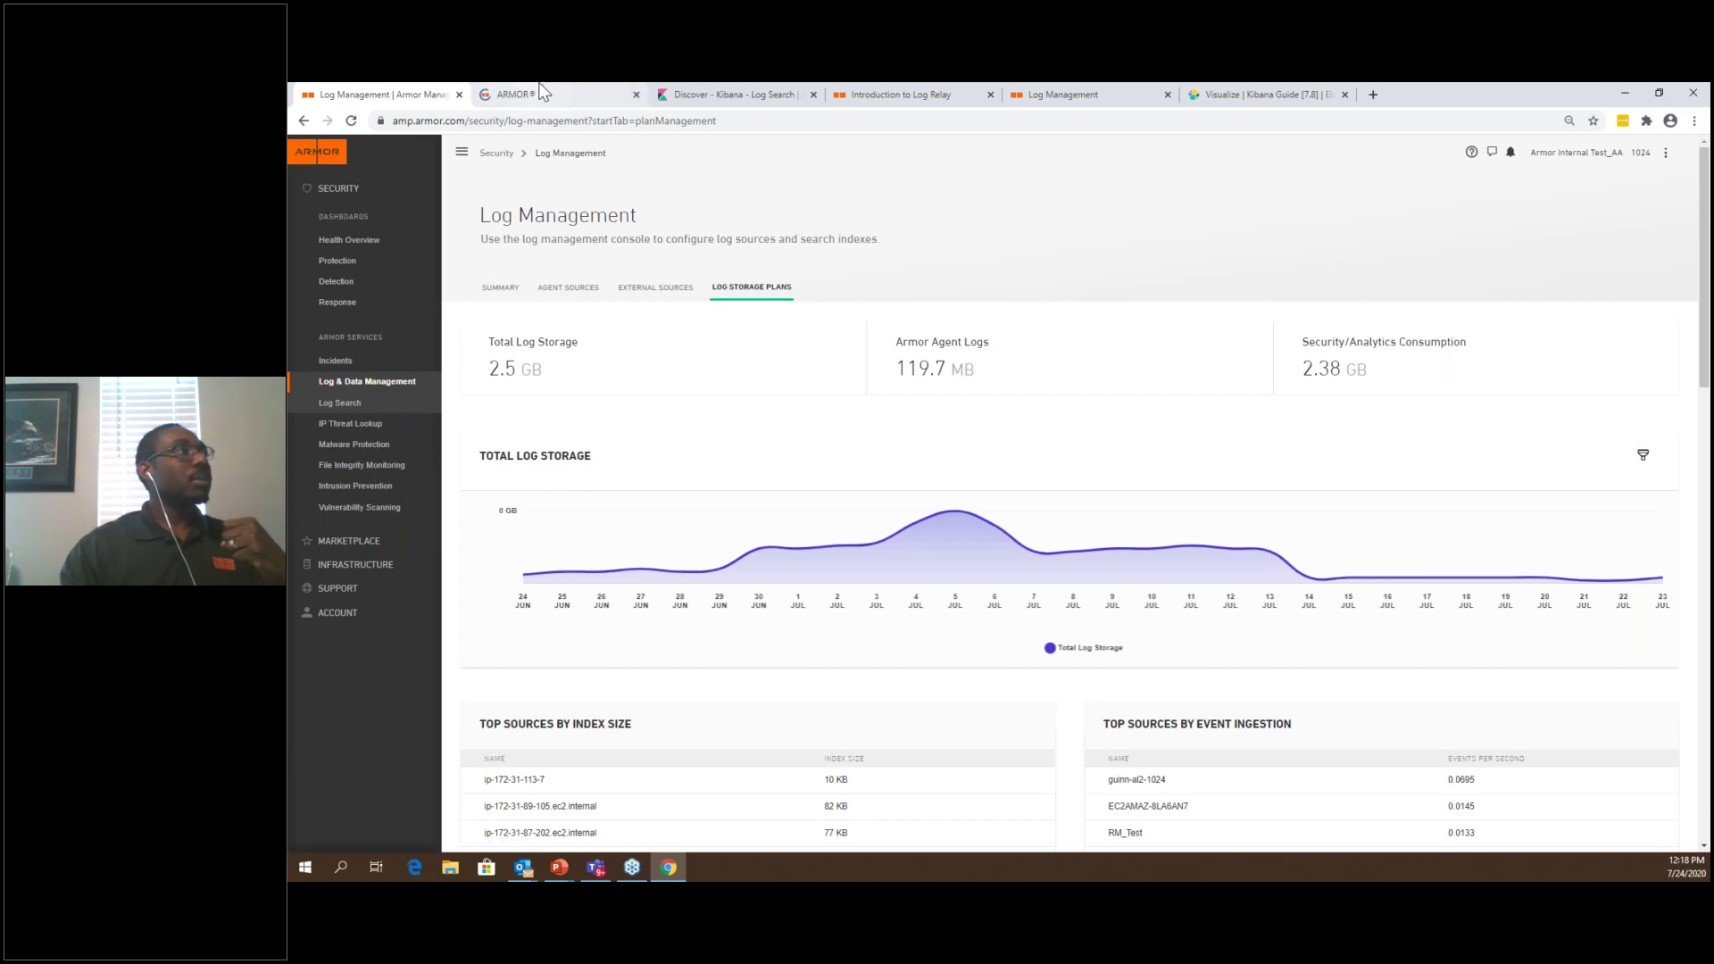
left_click(604, 92)
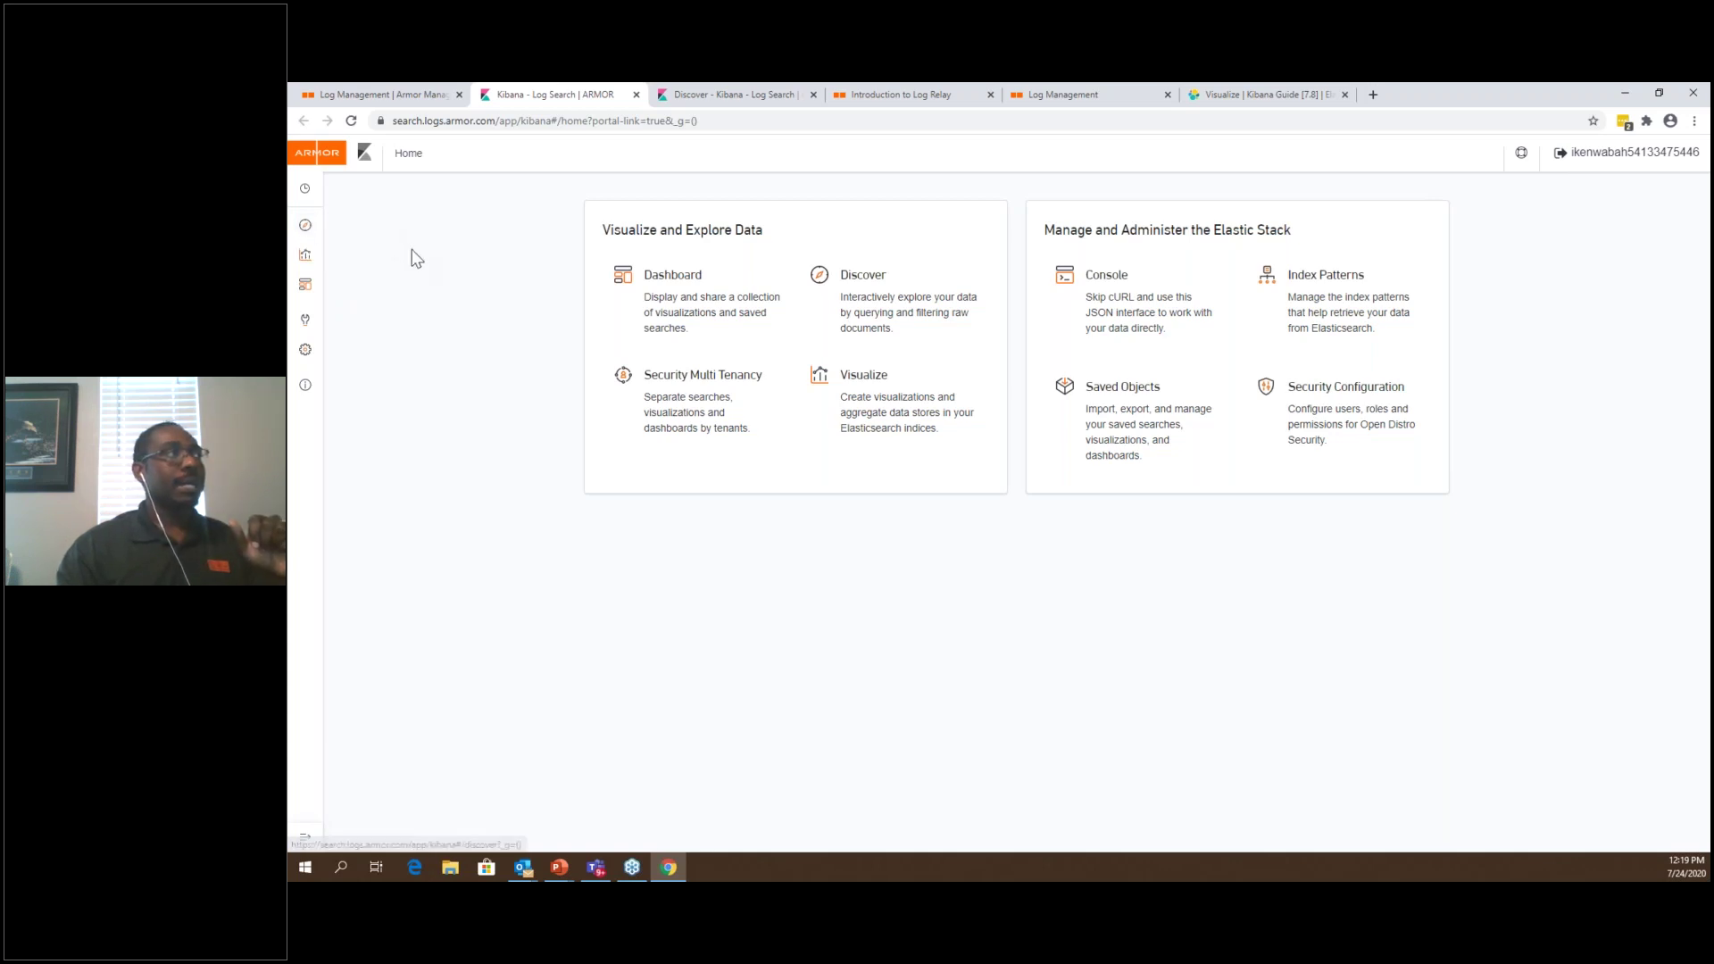
Search the last 15 minutes of logs in Discover for "eicar_test_file" and examine the newest matching event as JSON
left_click(306, 225)
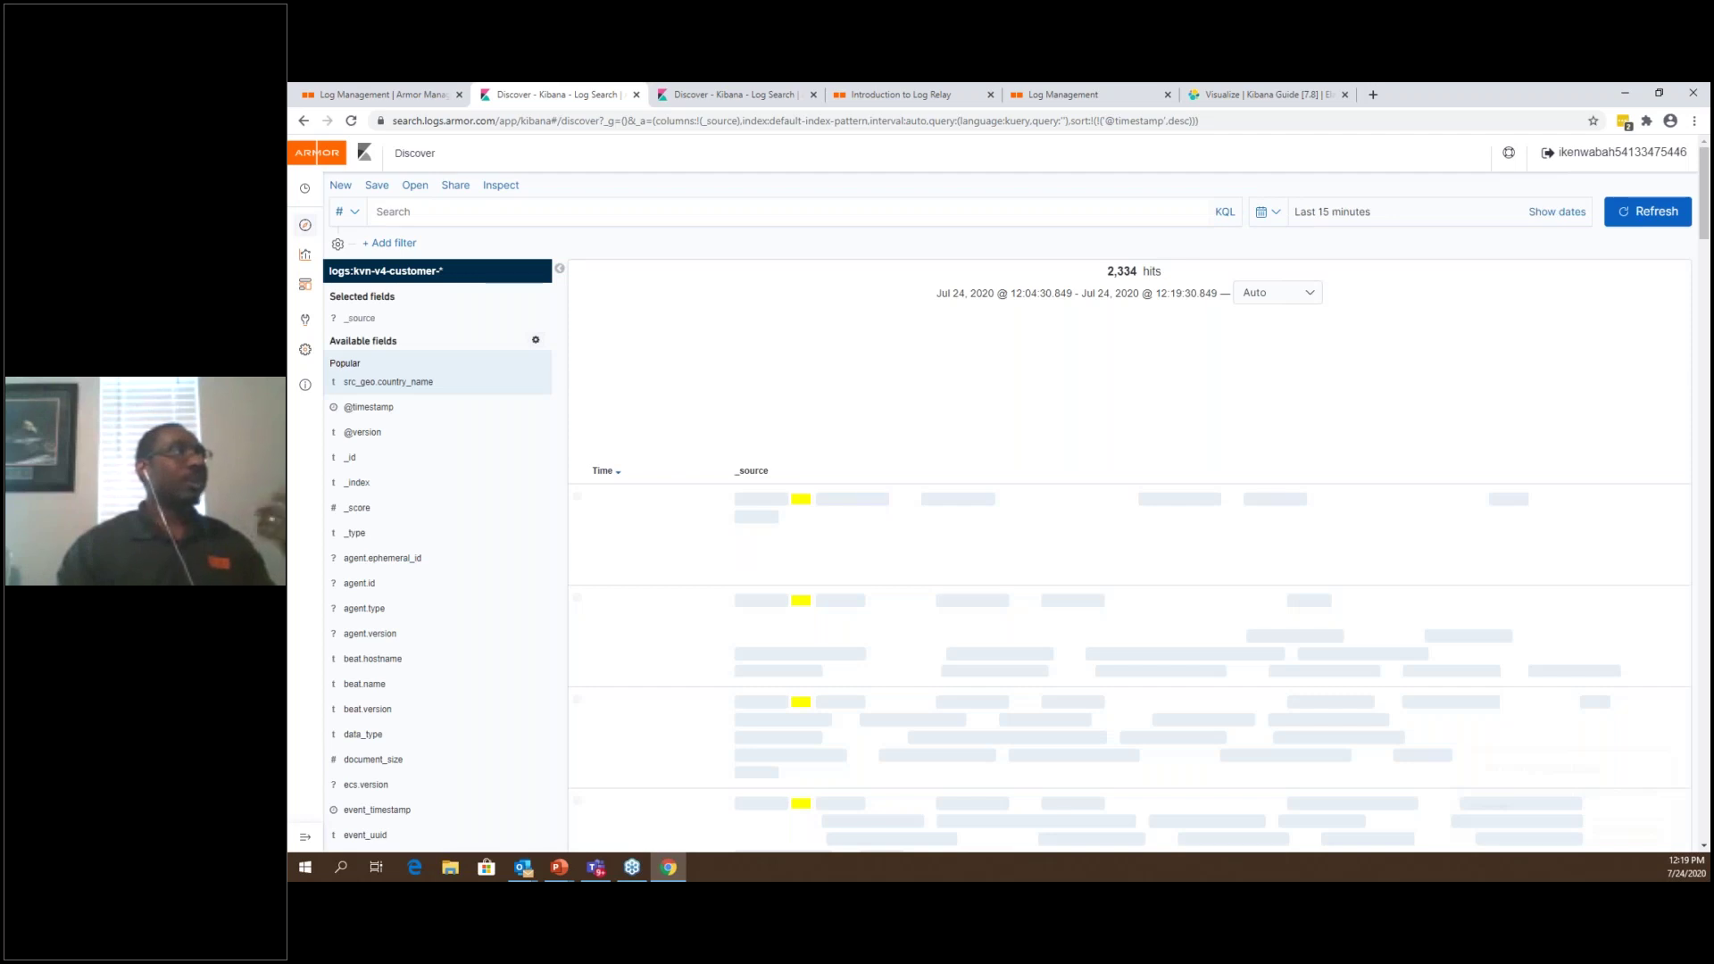
left_click(1268, 212)
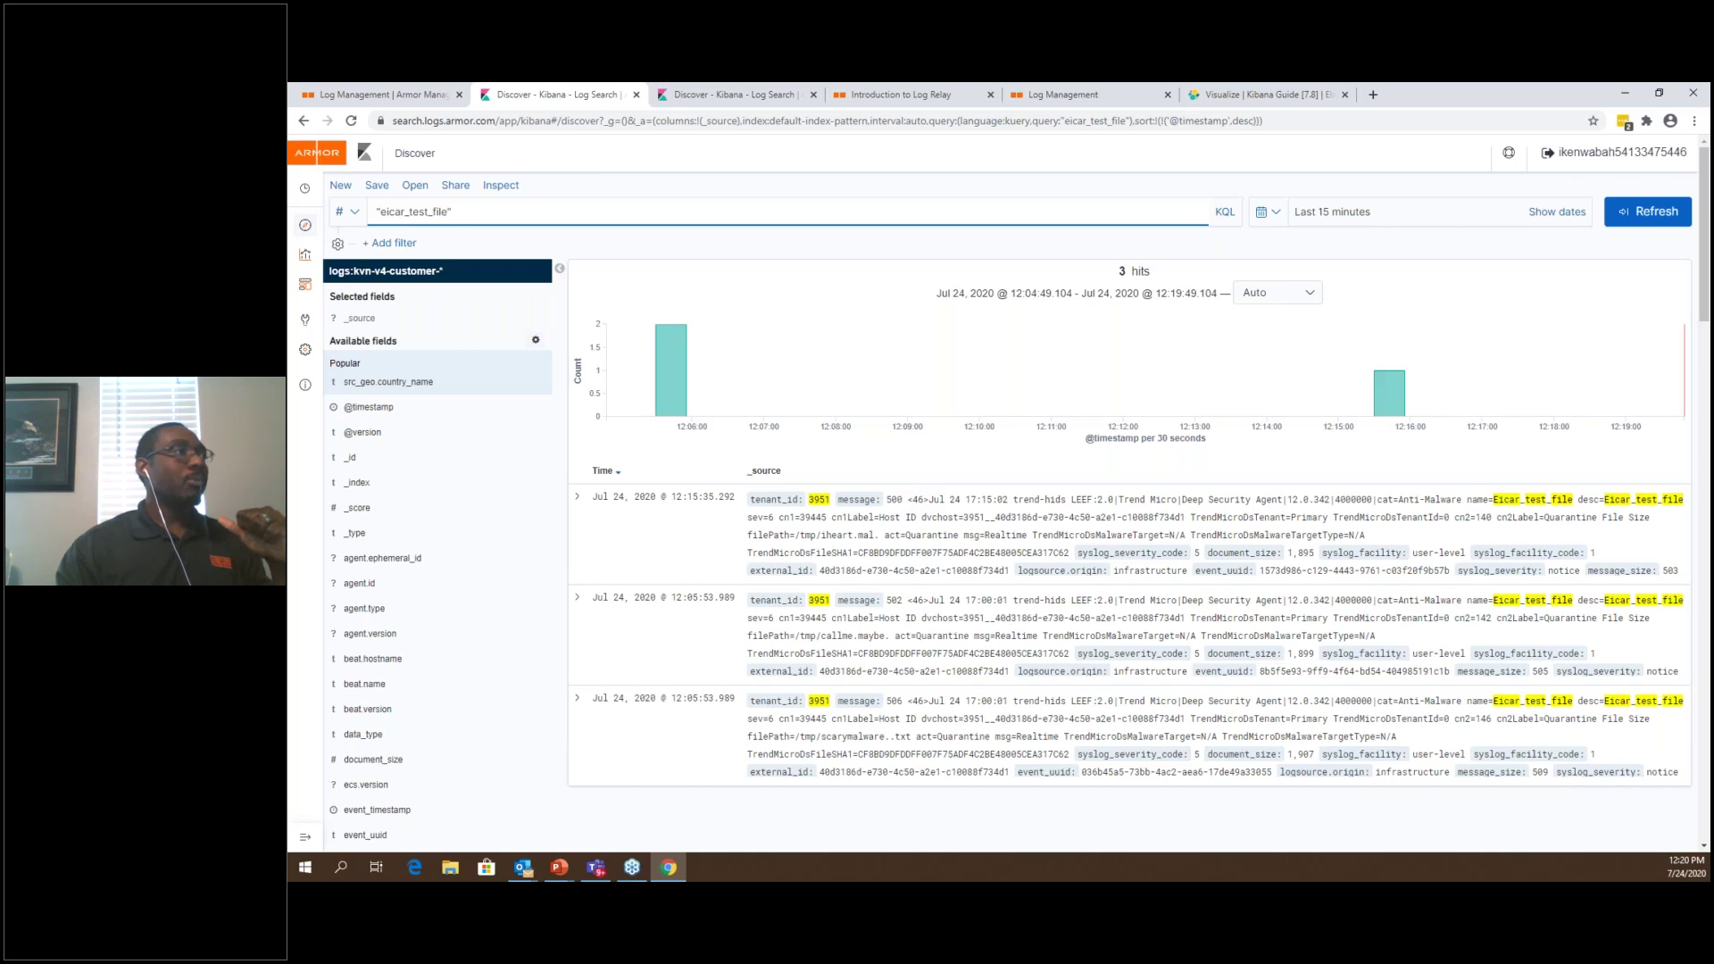
left_click(576, 496)
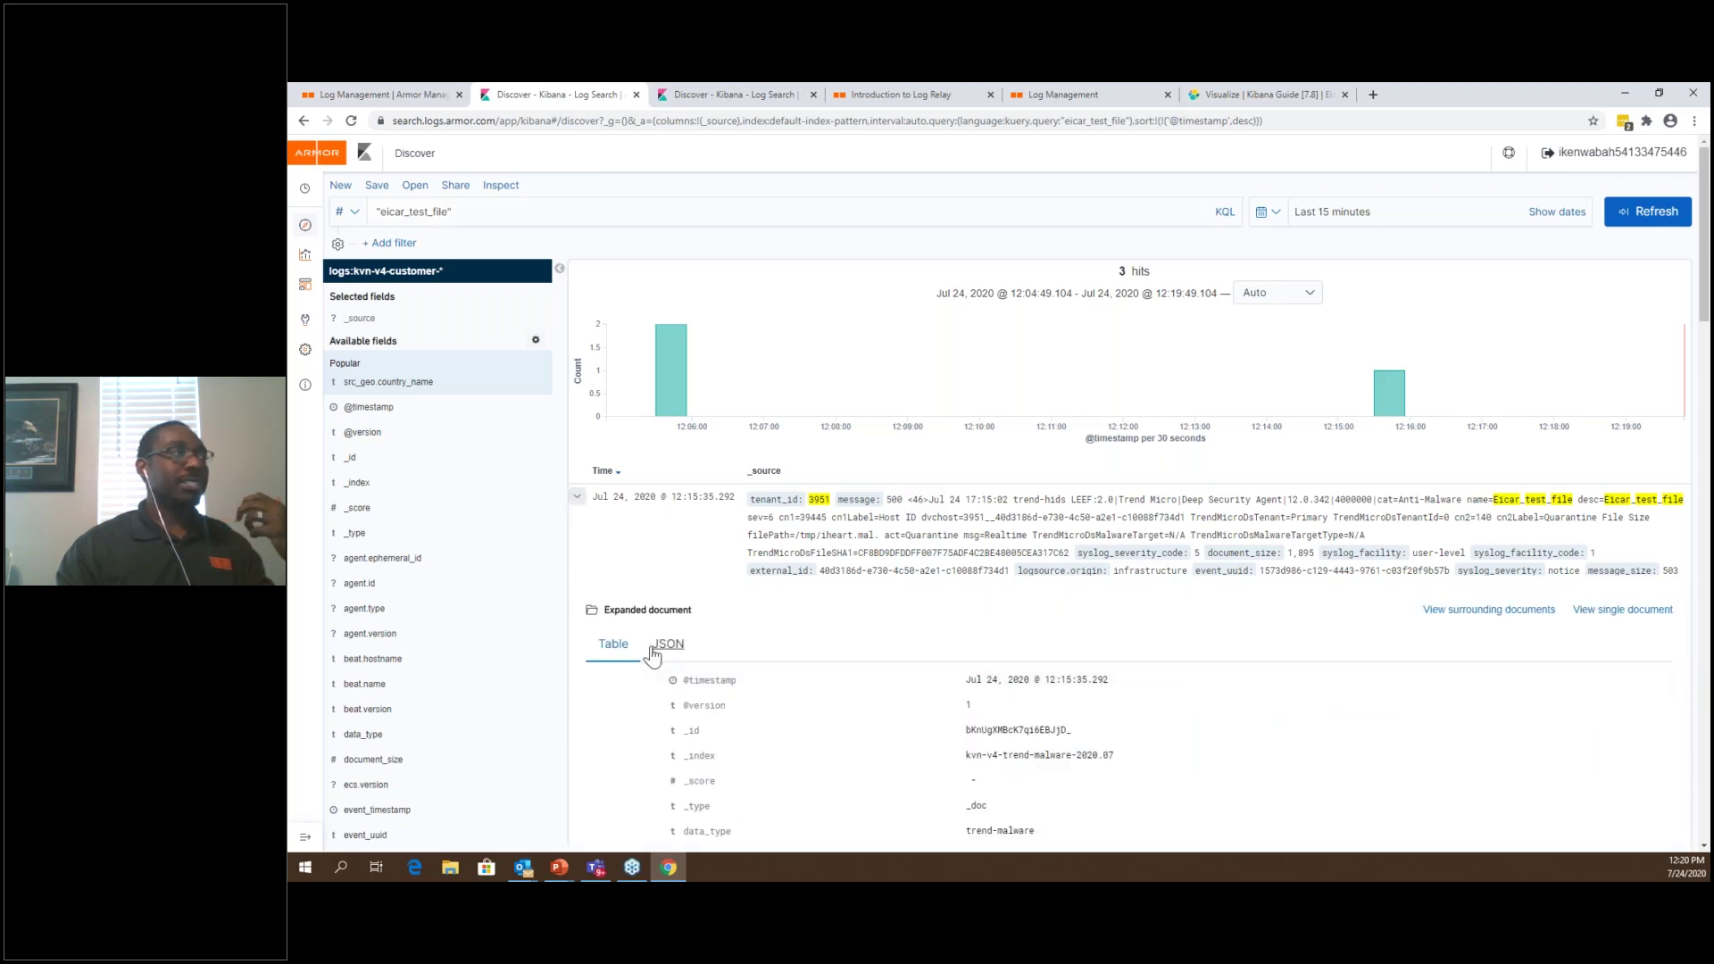
scroll(652, 656, "down", 5)
scroll(657, 571, "up", 4)
left_click(665, 569)
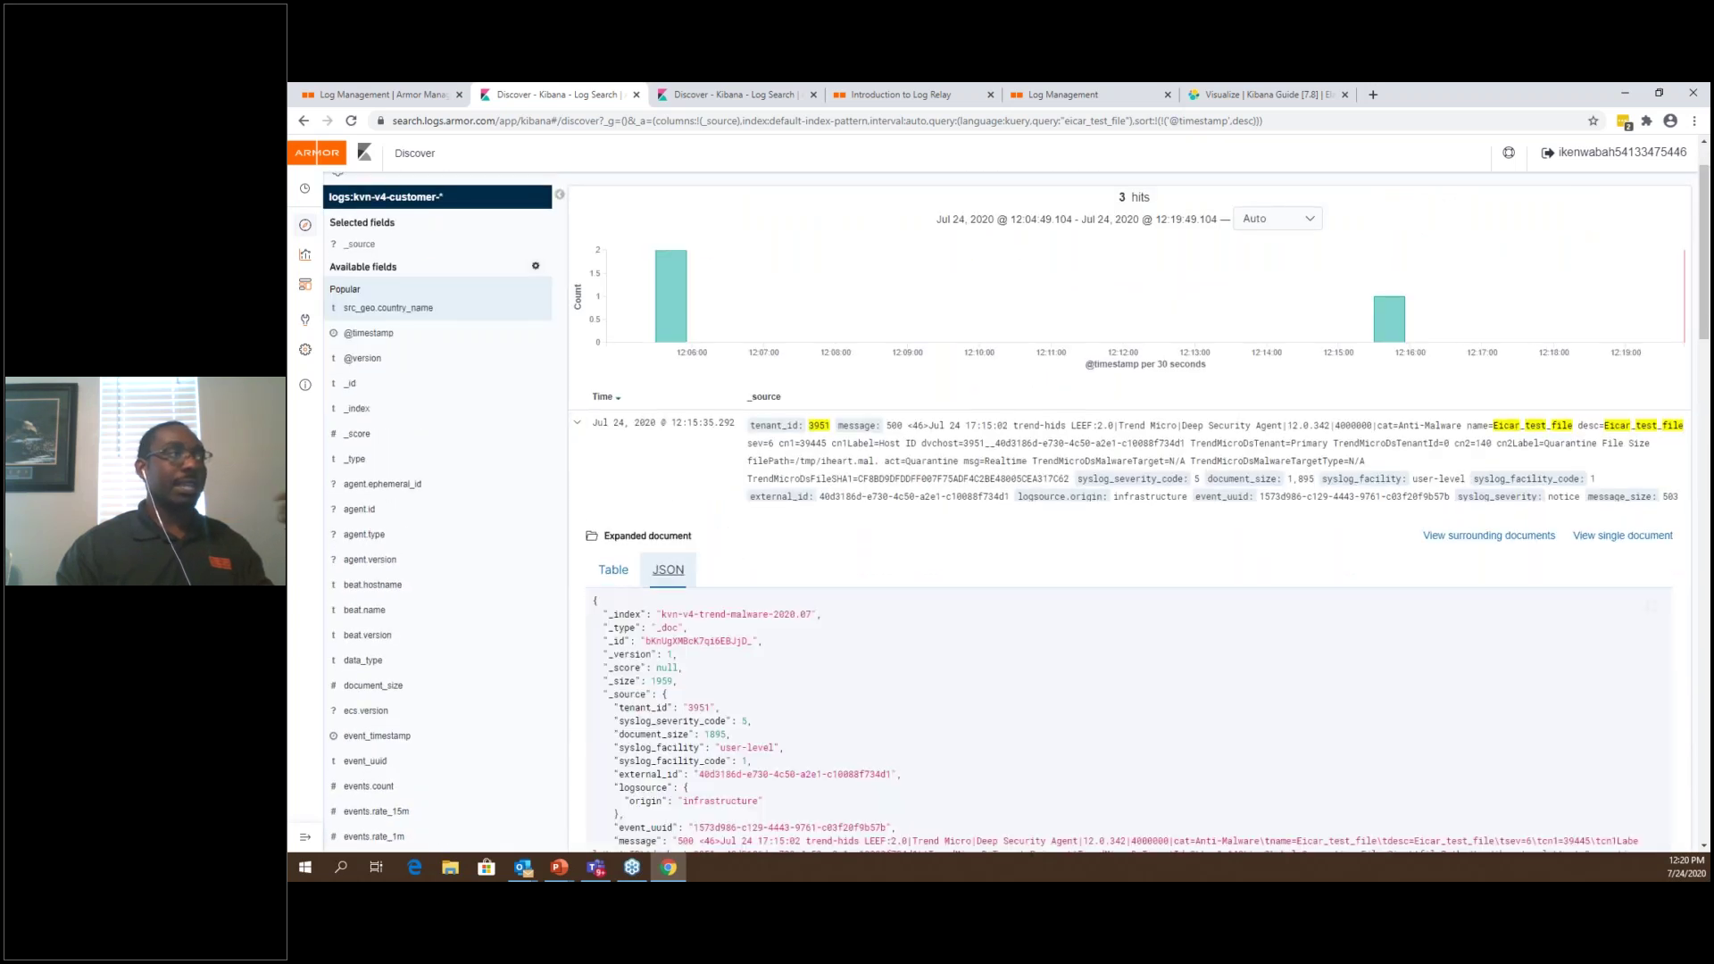
scroll(807, 616, "down", 12)
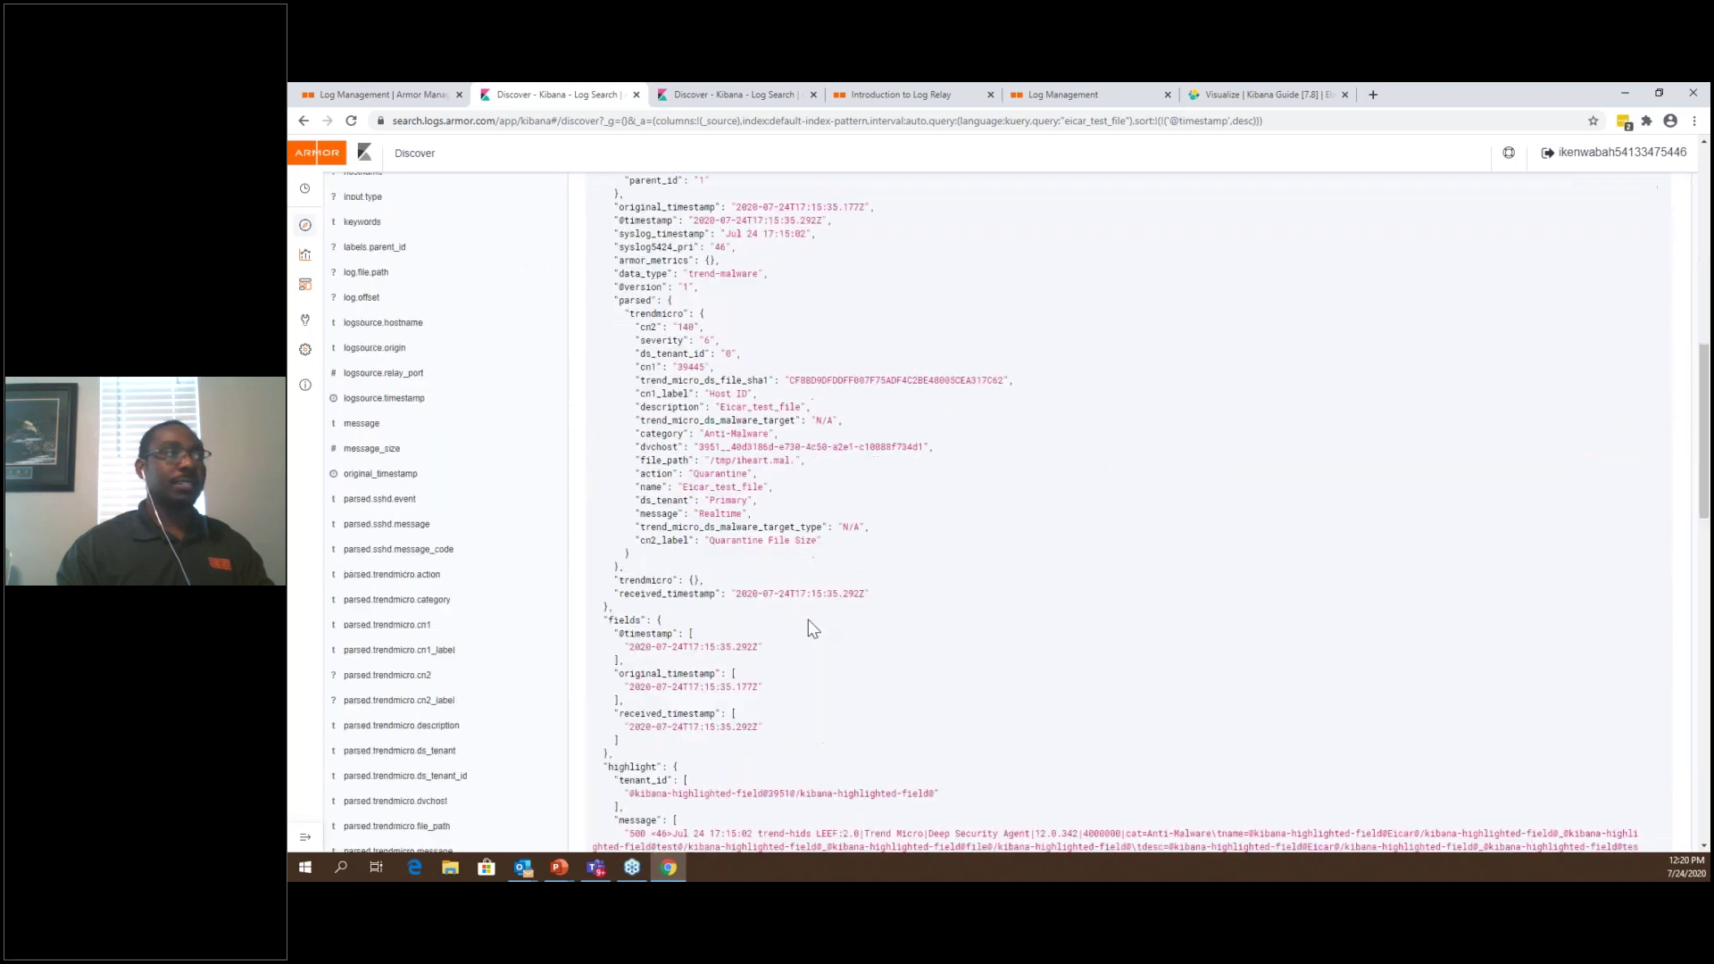
scroll(807, 625, "up", 12)
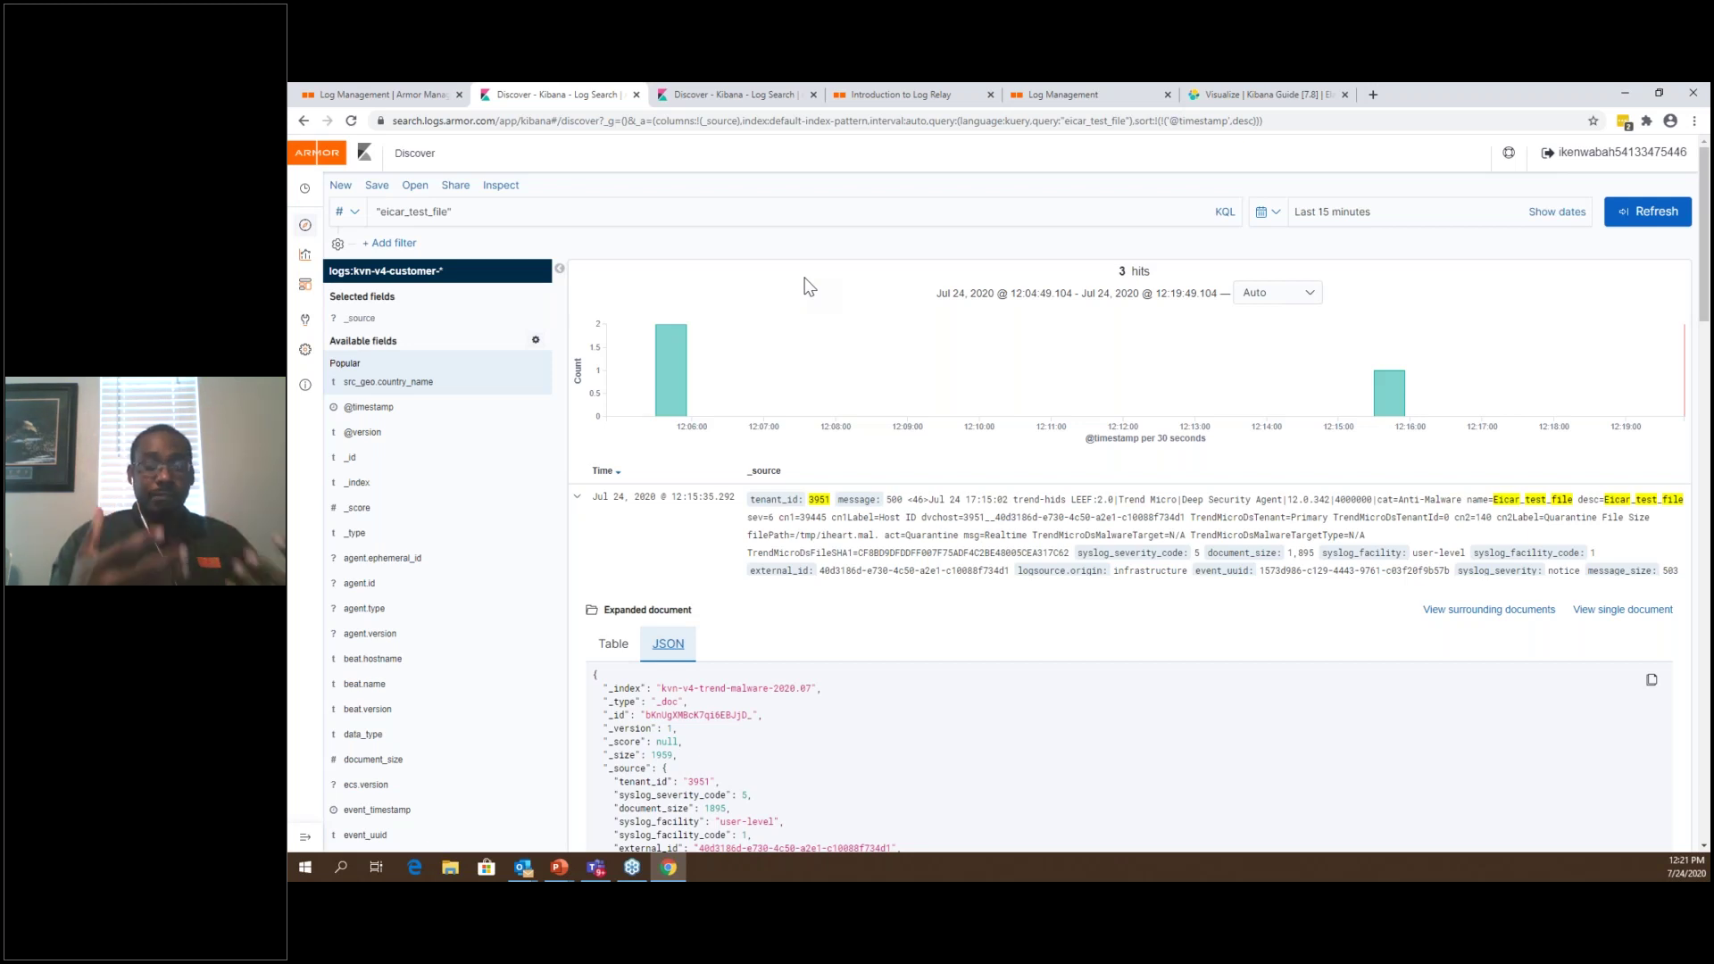
Clear the "eicar_test_file" query and update the log results
triple_click(684, 212)
key("BackSpace")
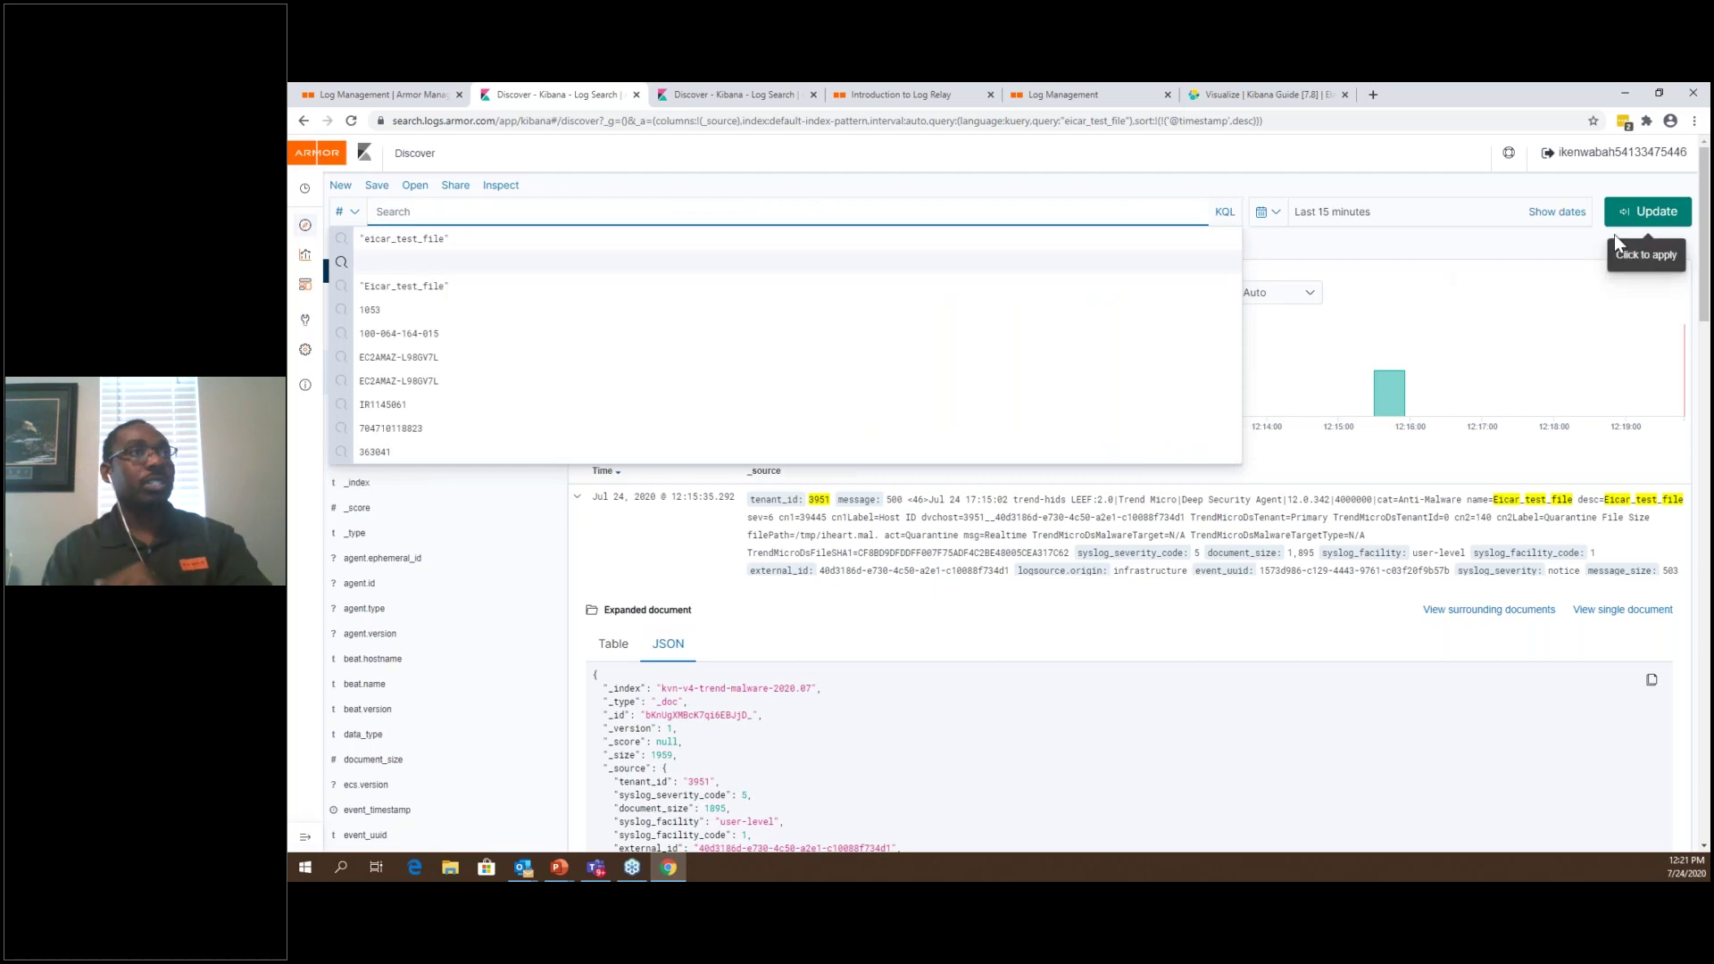
left_click(1645, 215)
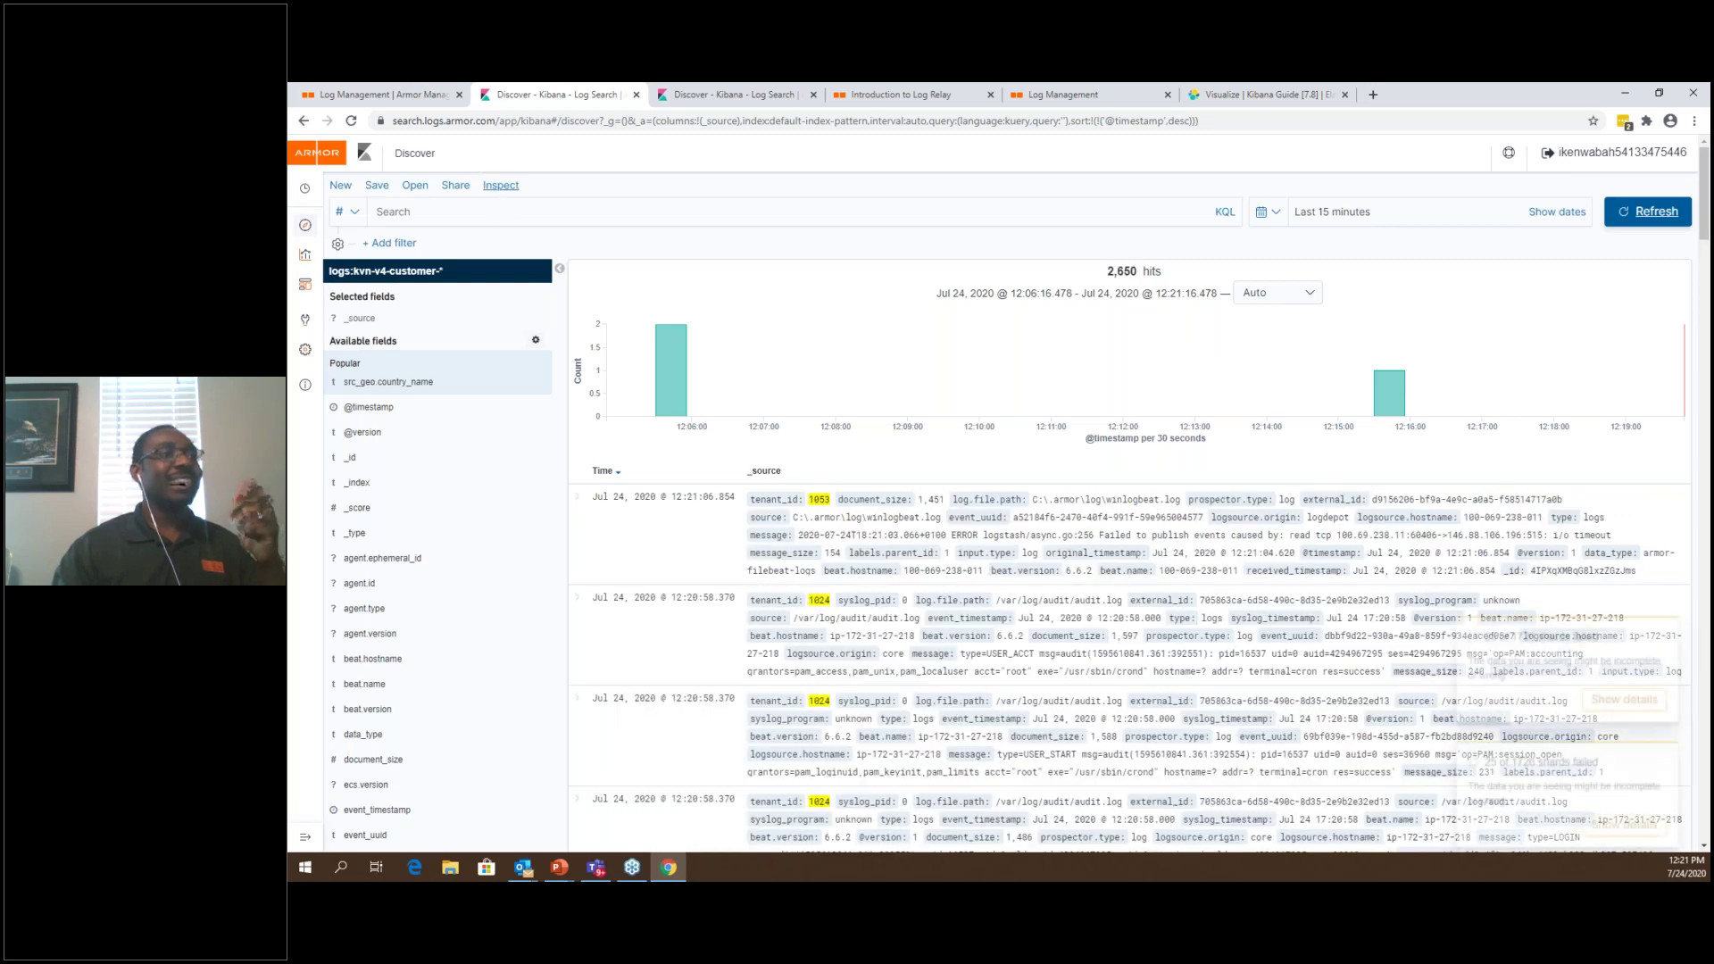
Add a filter with field tenant_id and operator "is", using the tenant ID of the eicar_test_file events
left_click(394, 243)
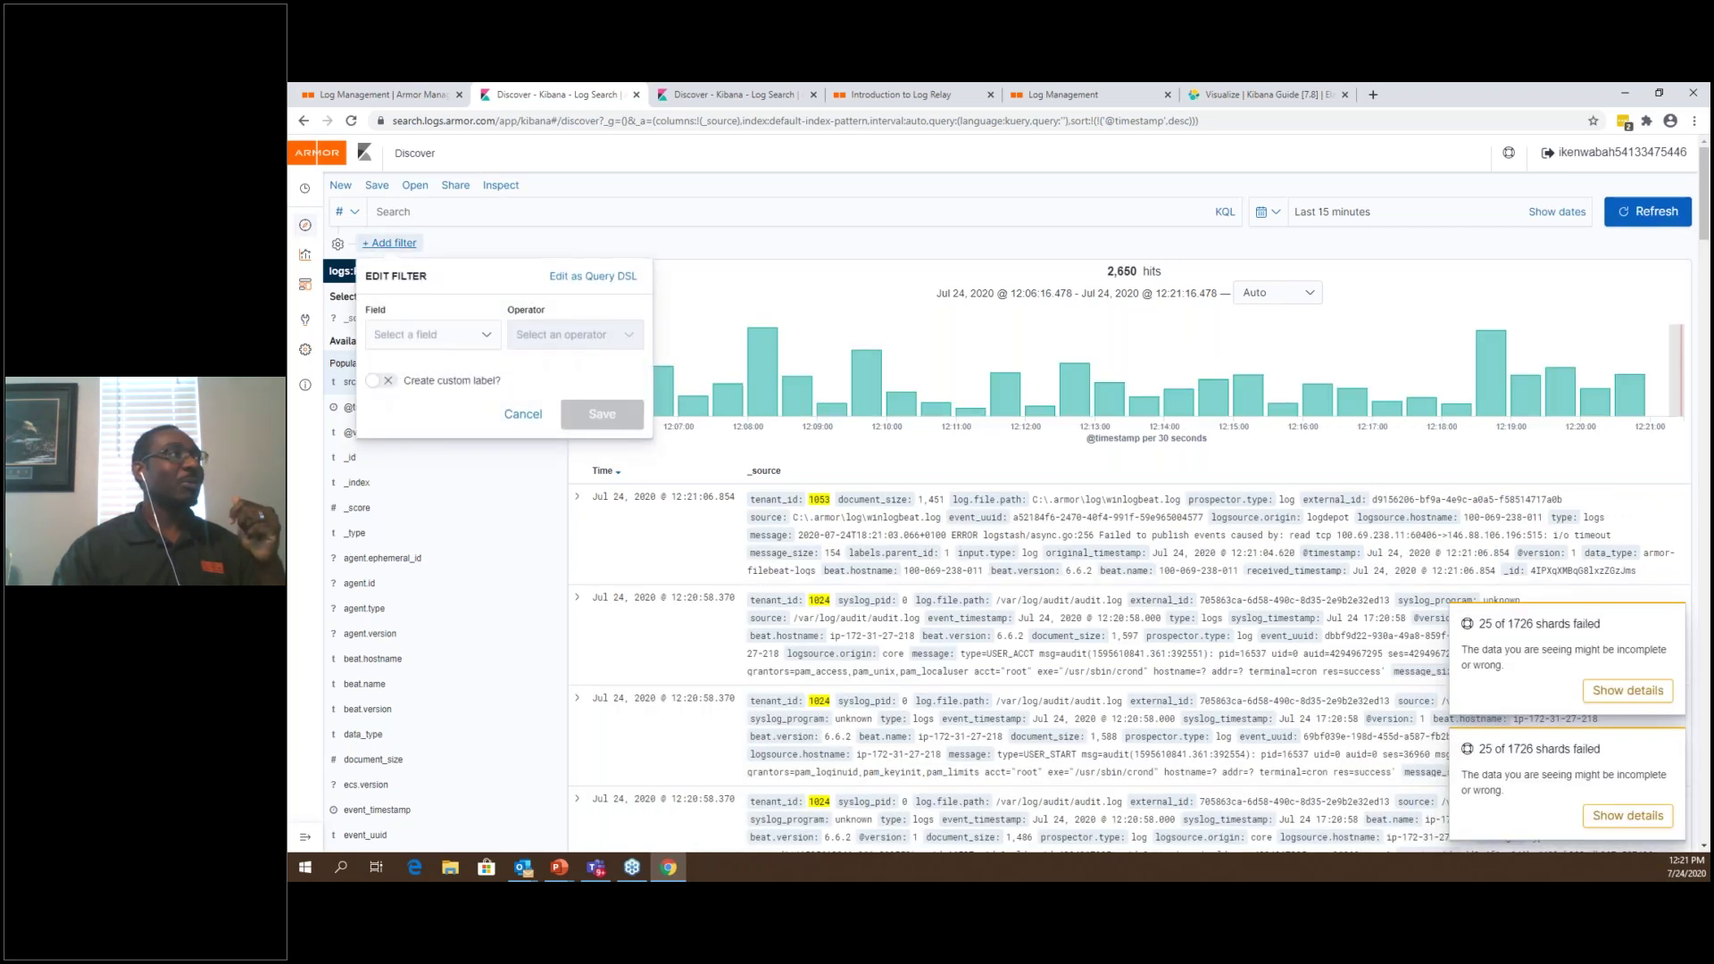
left_click(418, 336)
type("tea")
key("BackSpace")
type("nant")
left_click(444, 405)
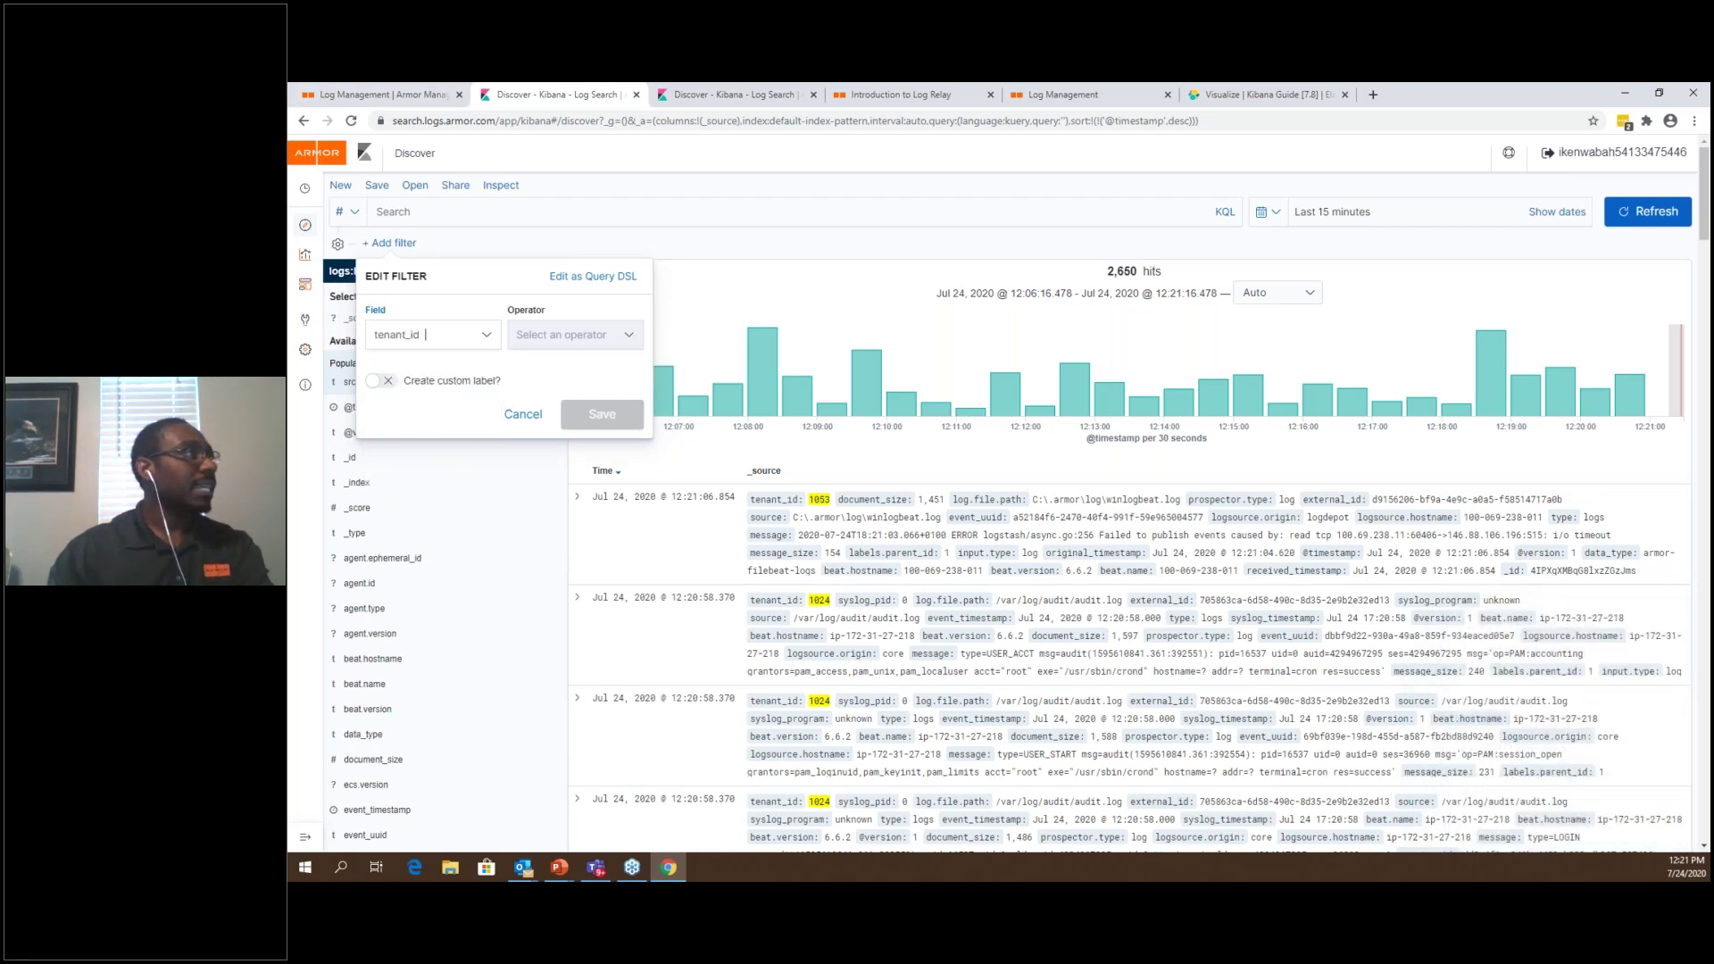
left_click(576, 368)
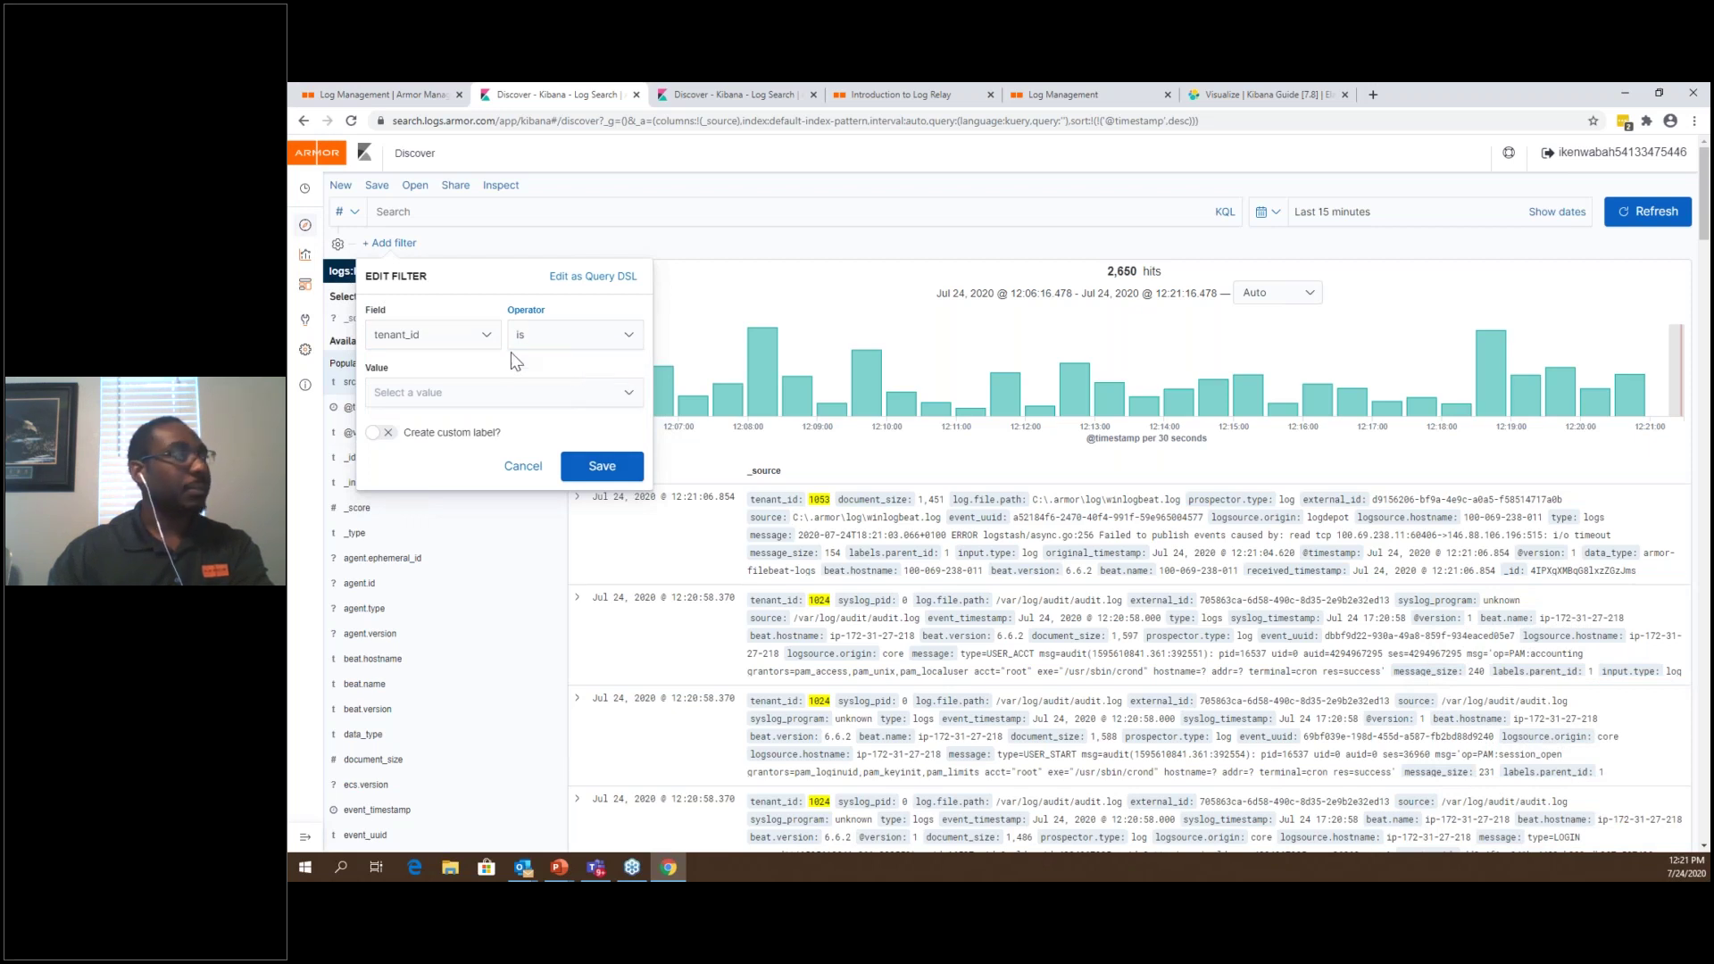
left_click(476, 397)
type("3951")
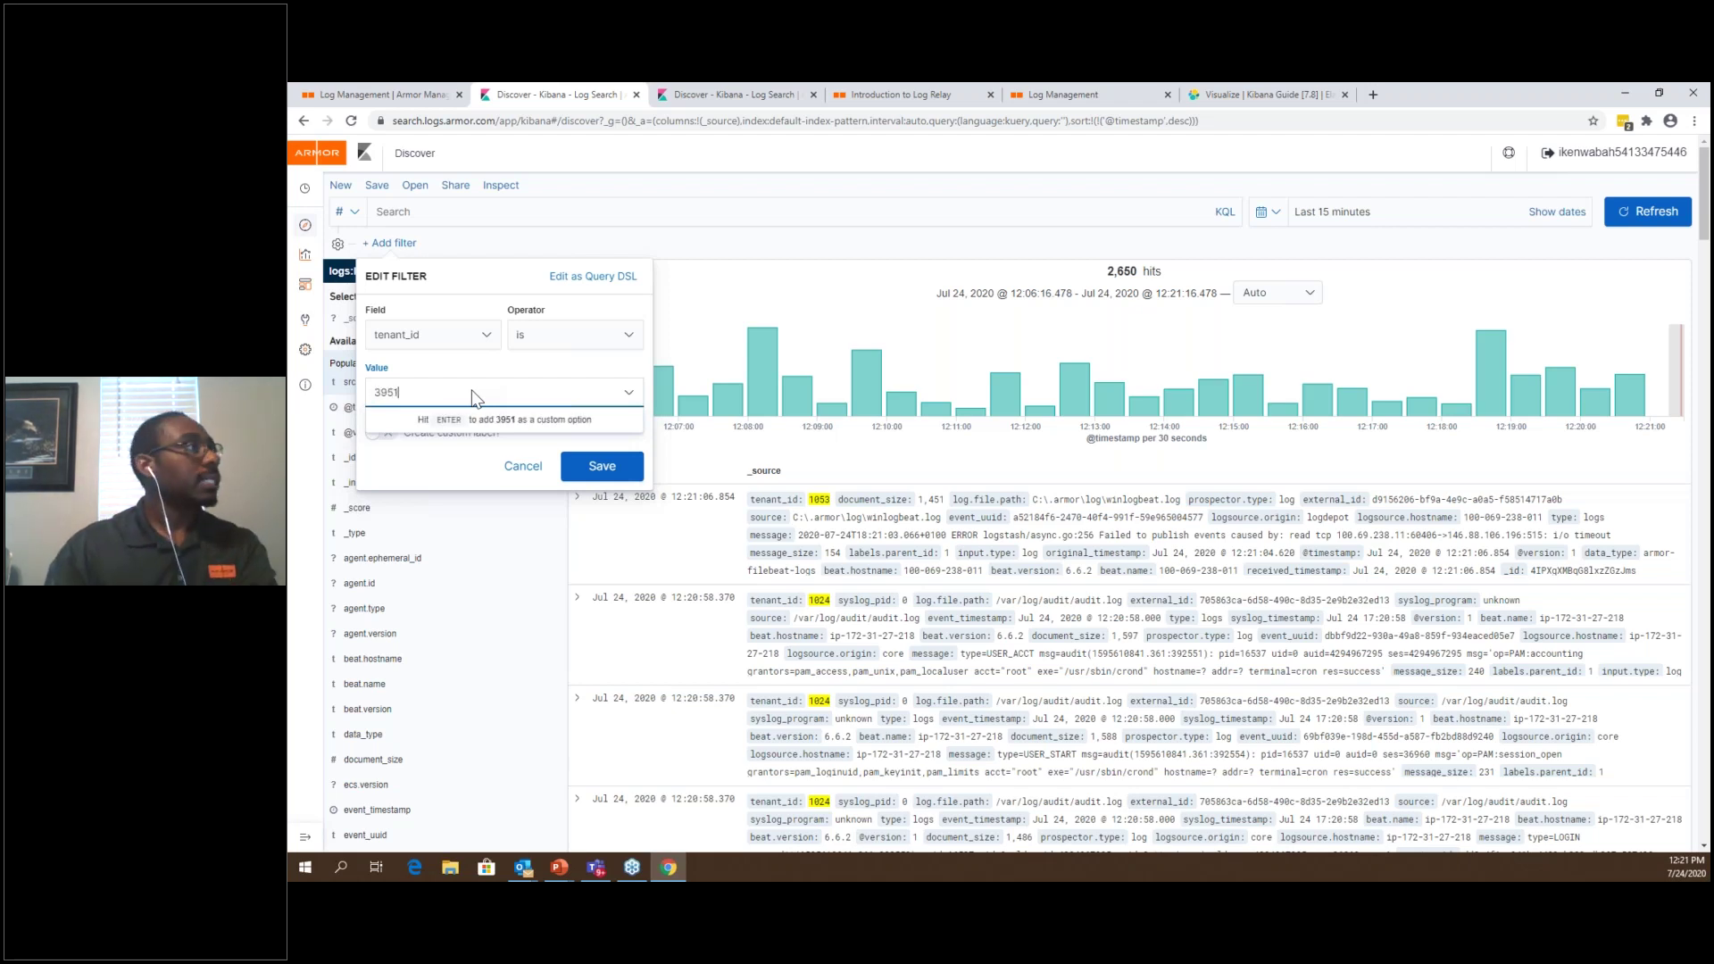
key("Return")
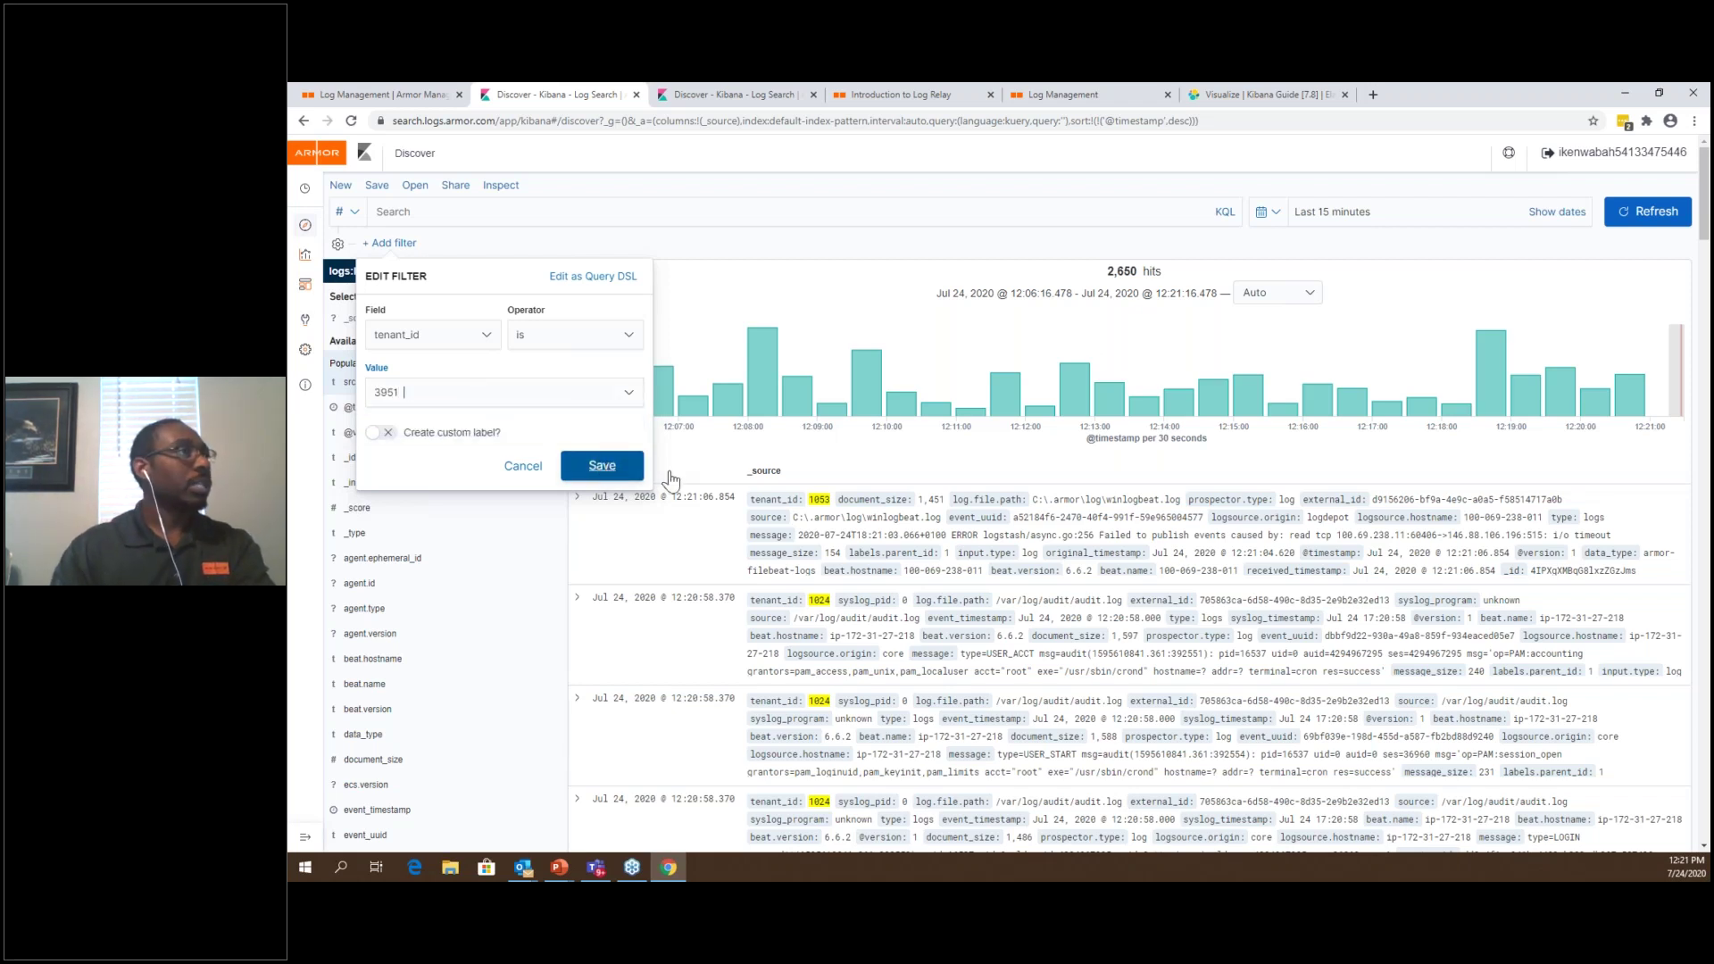
left_click(591, 466)
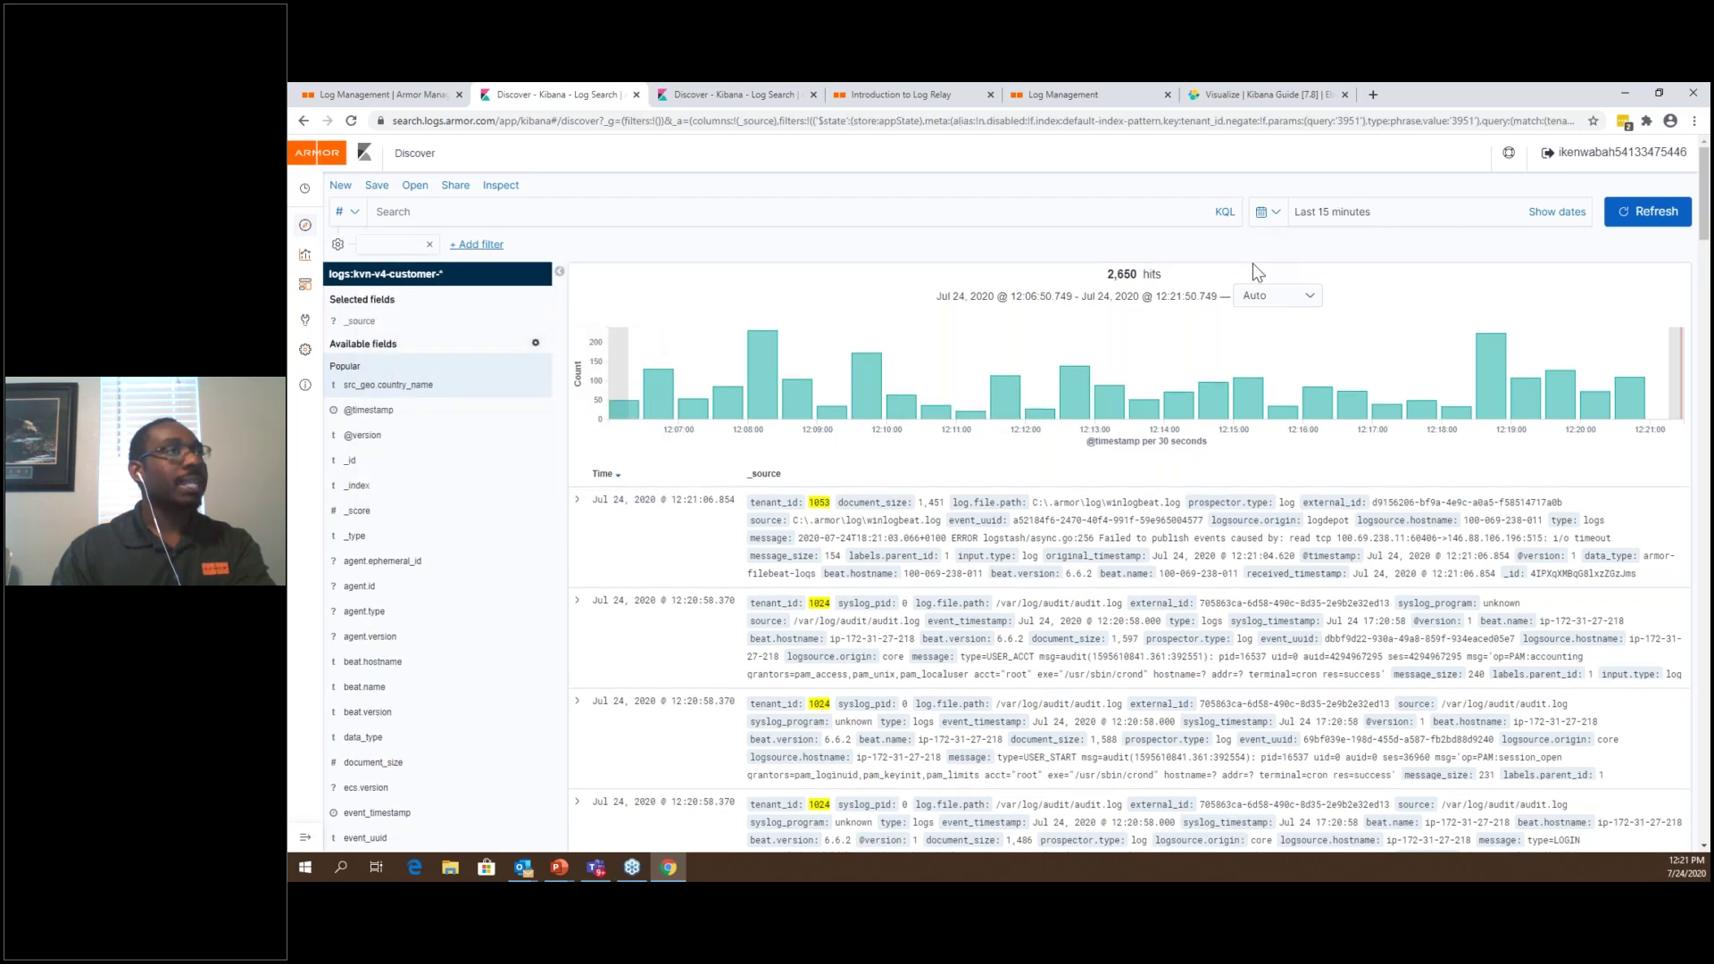
Set the time range to the last 30 days, refresh the results and browse the events filtered by tenant
left_click(1262, 214)
left_click(1444, 381)
left_click(1632, 214)
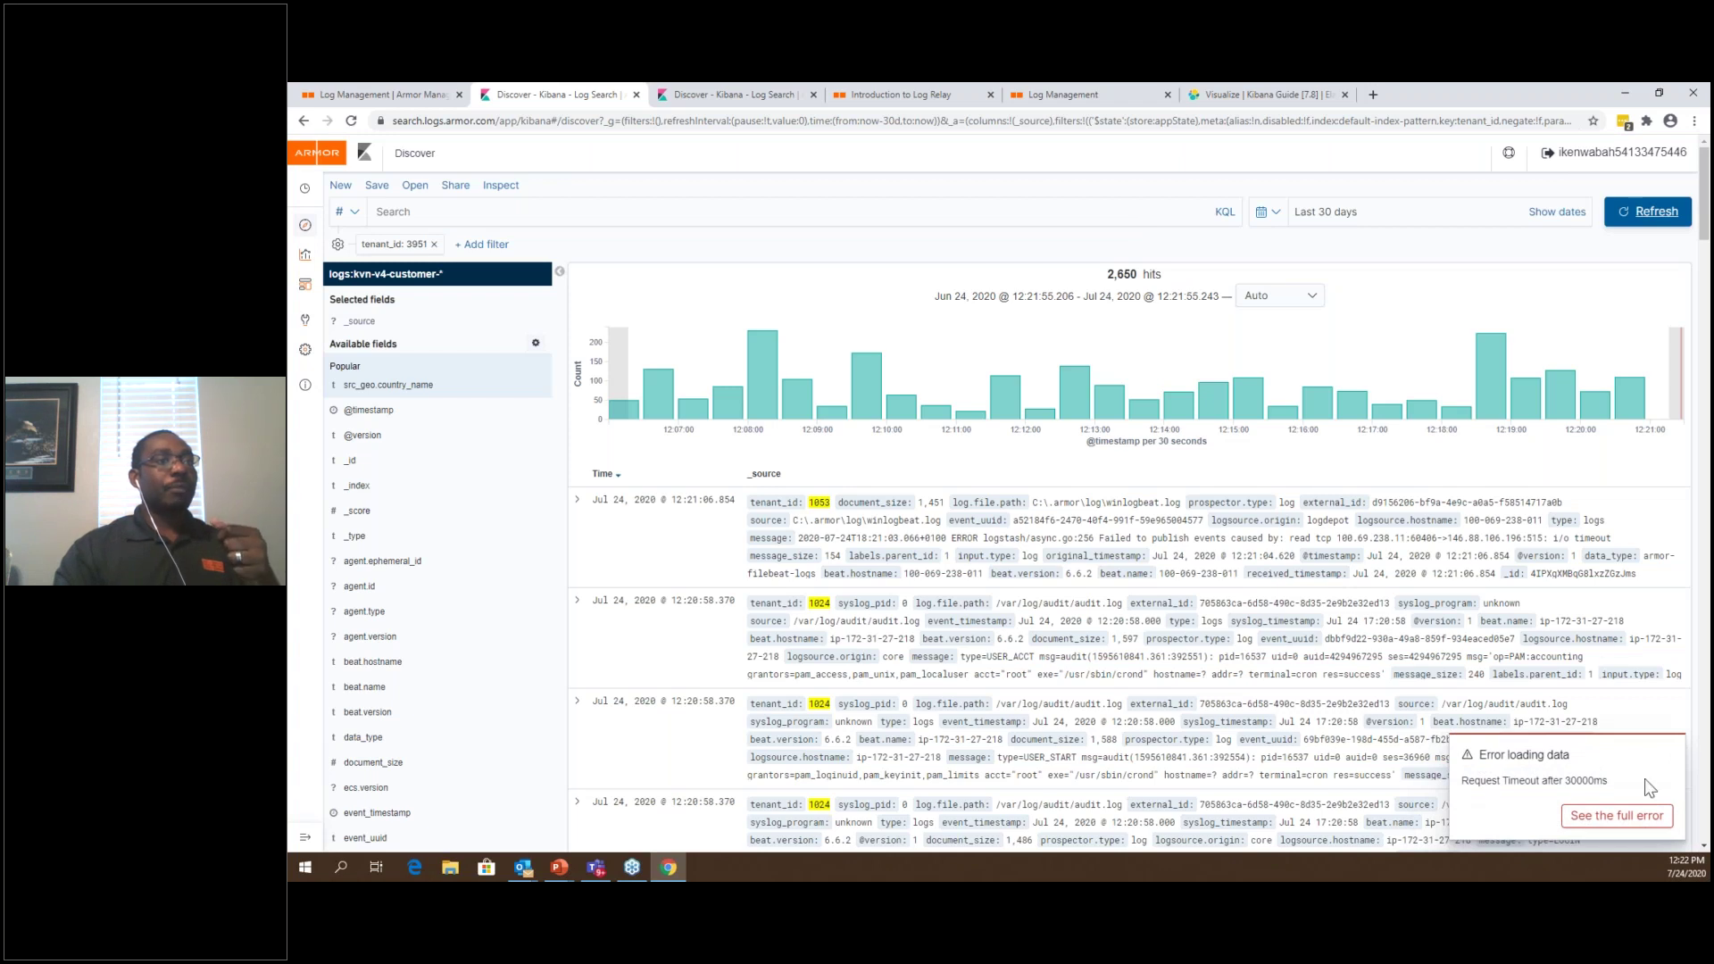
mouse_move(1667, 761)
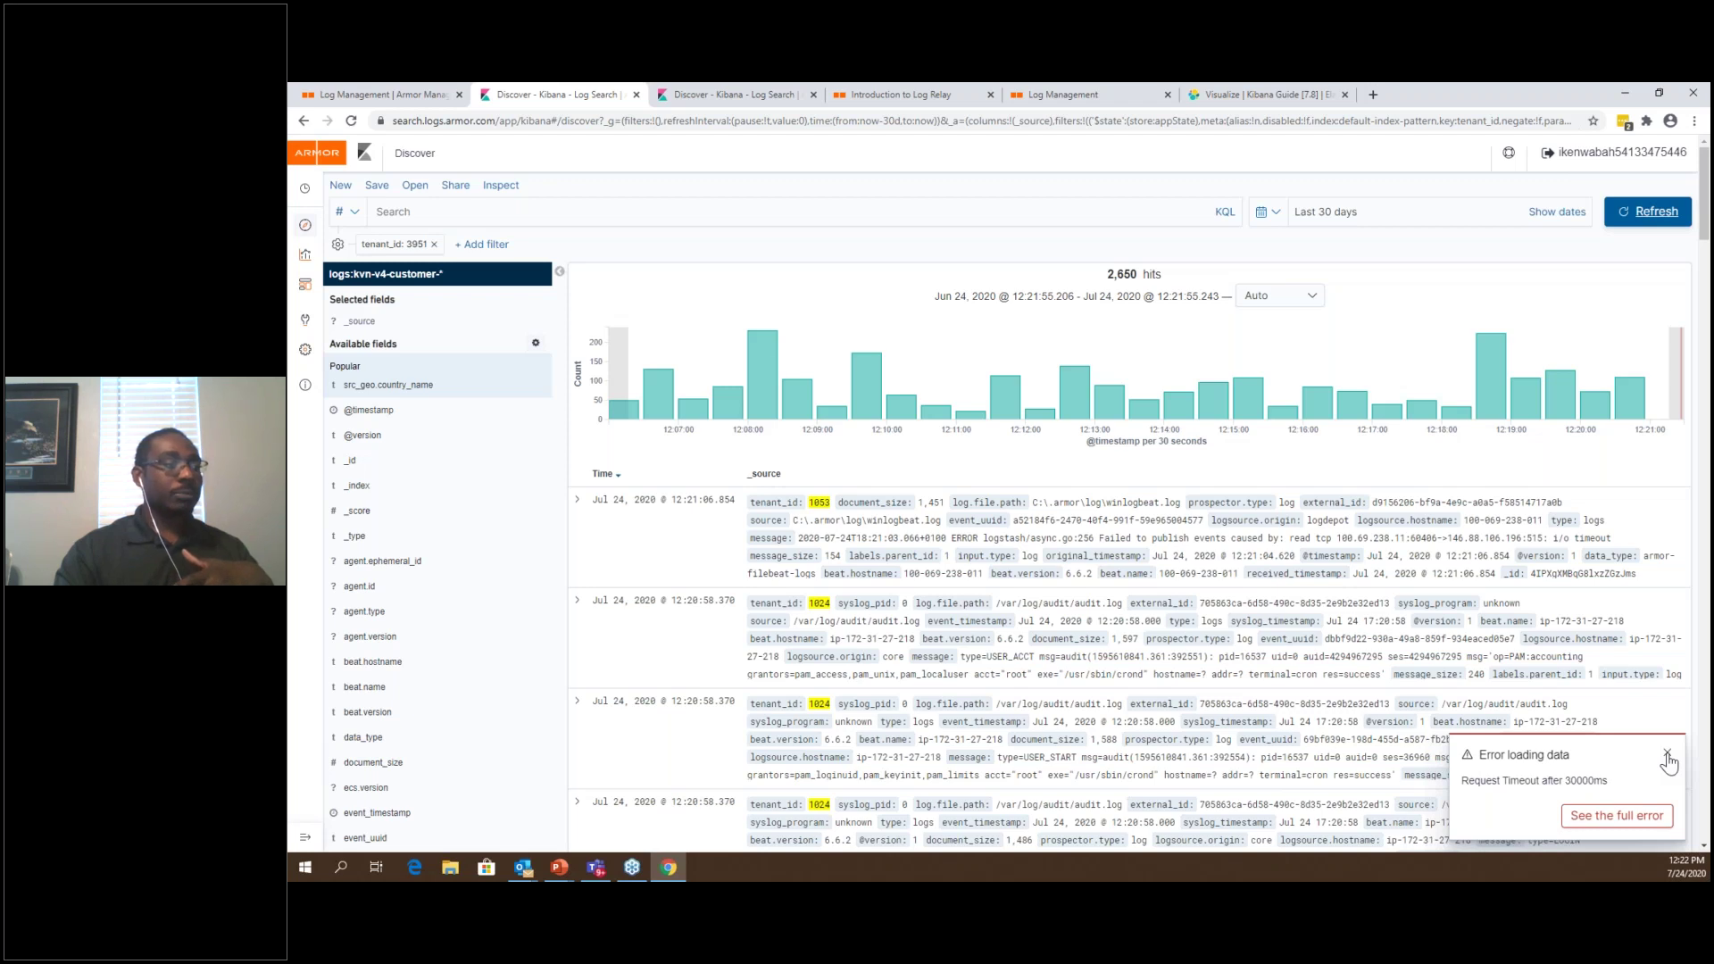
left_click(1666, 757)
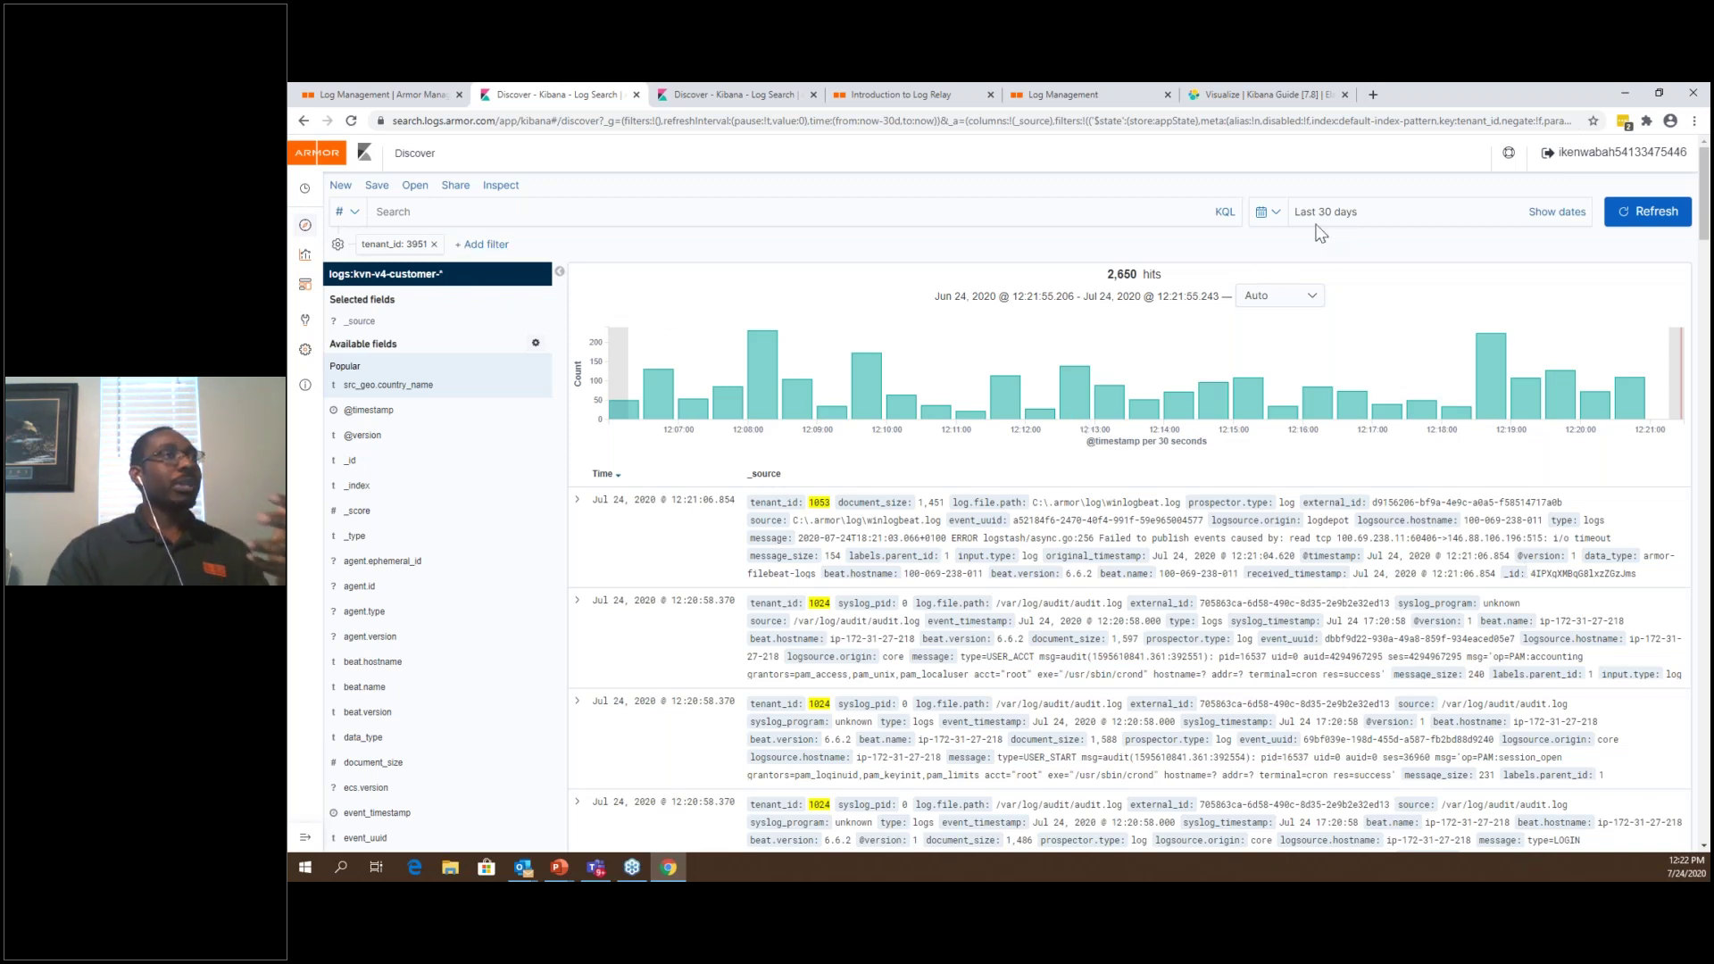
left_click(1623, 224)
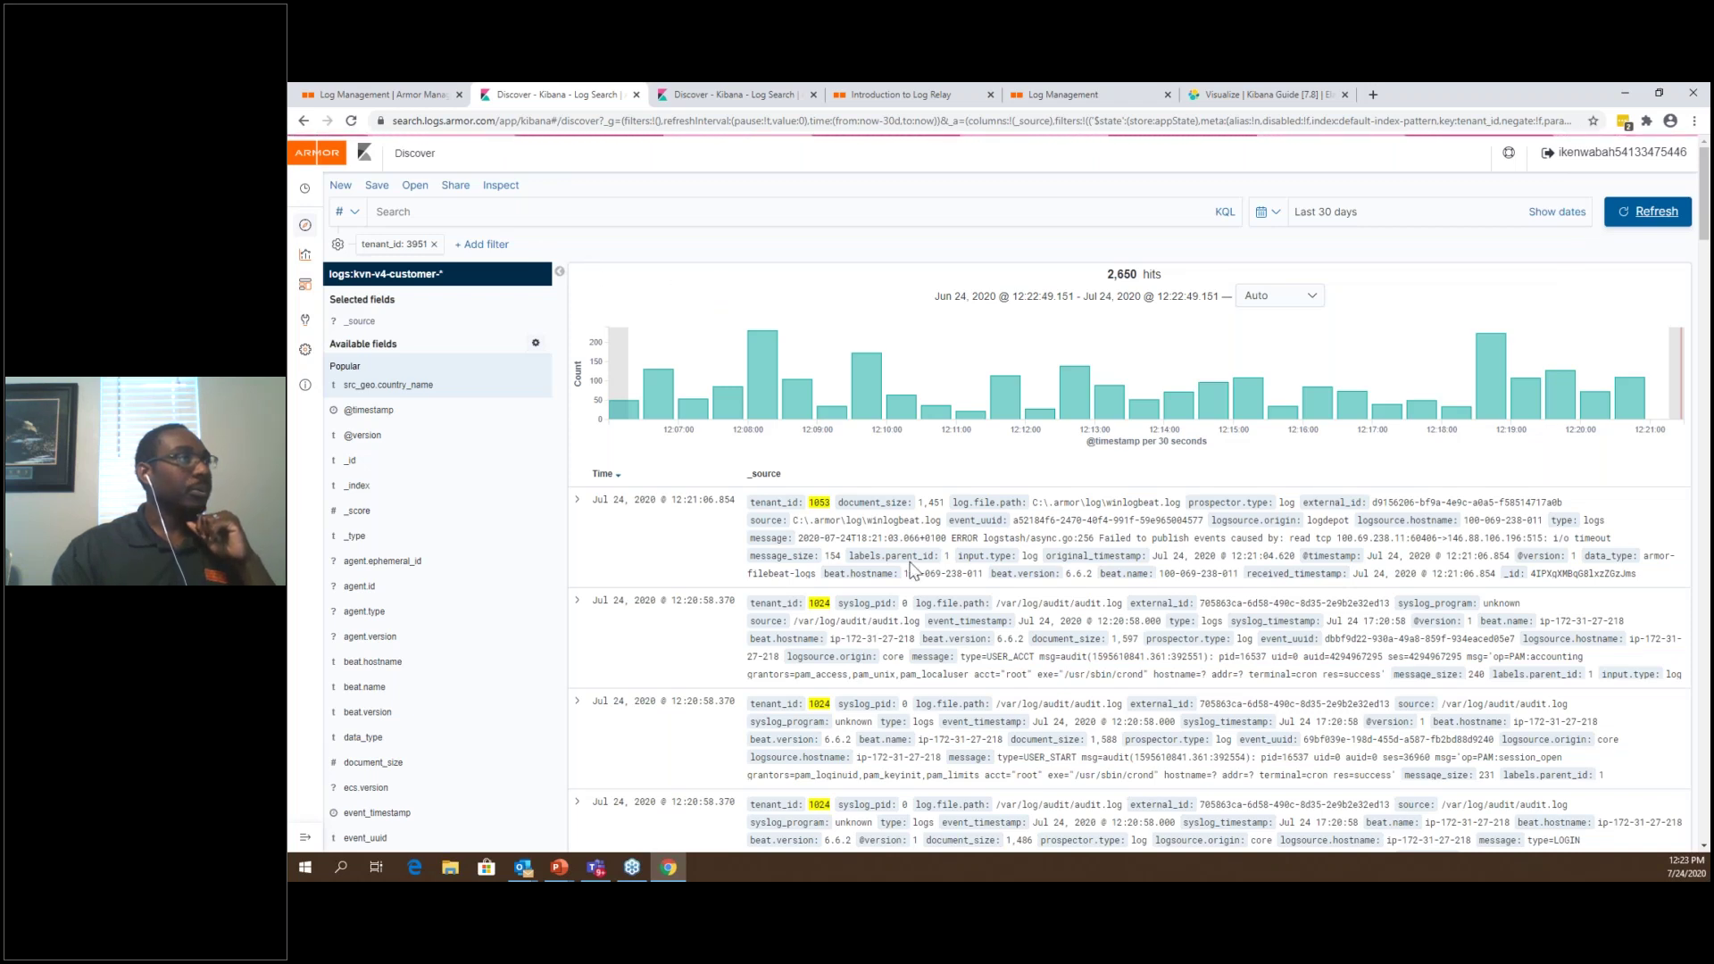
scroll(912, 569, "down", 1)
scroll(912, 569, "down", 3)
scroll(1030, 271, "up", 4)
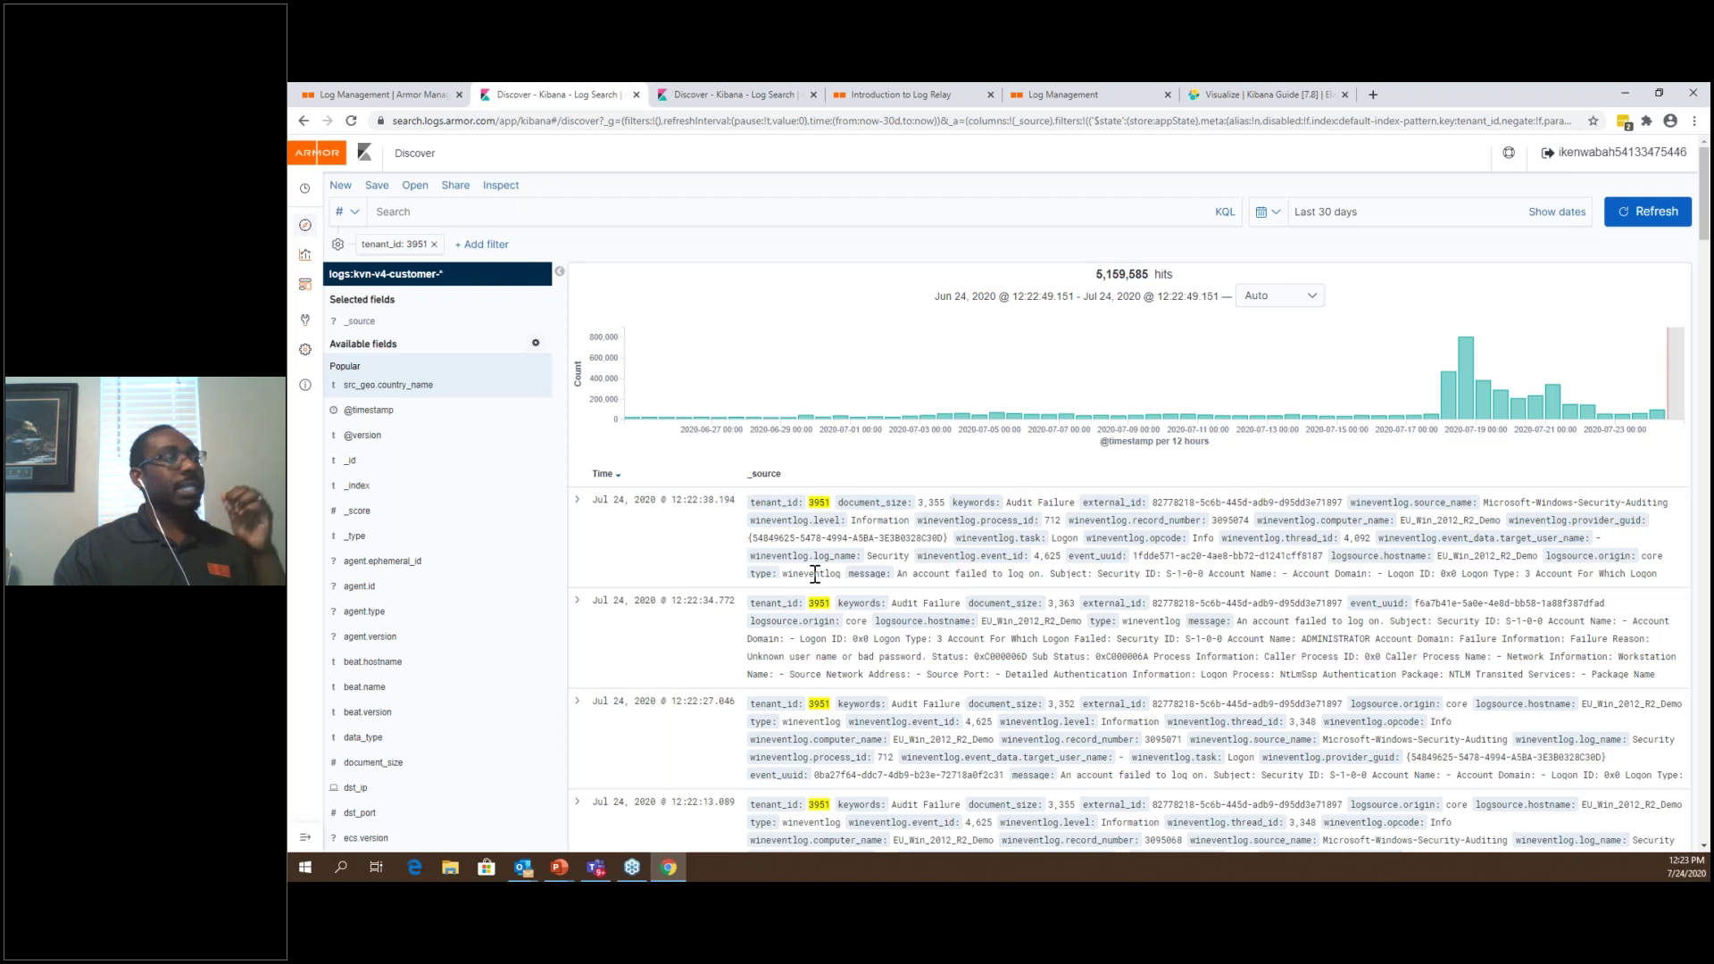
scroll(823, 663, "down", 15)
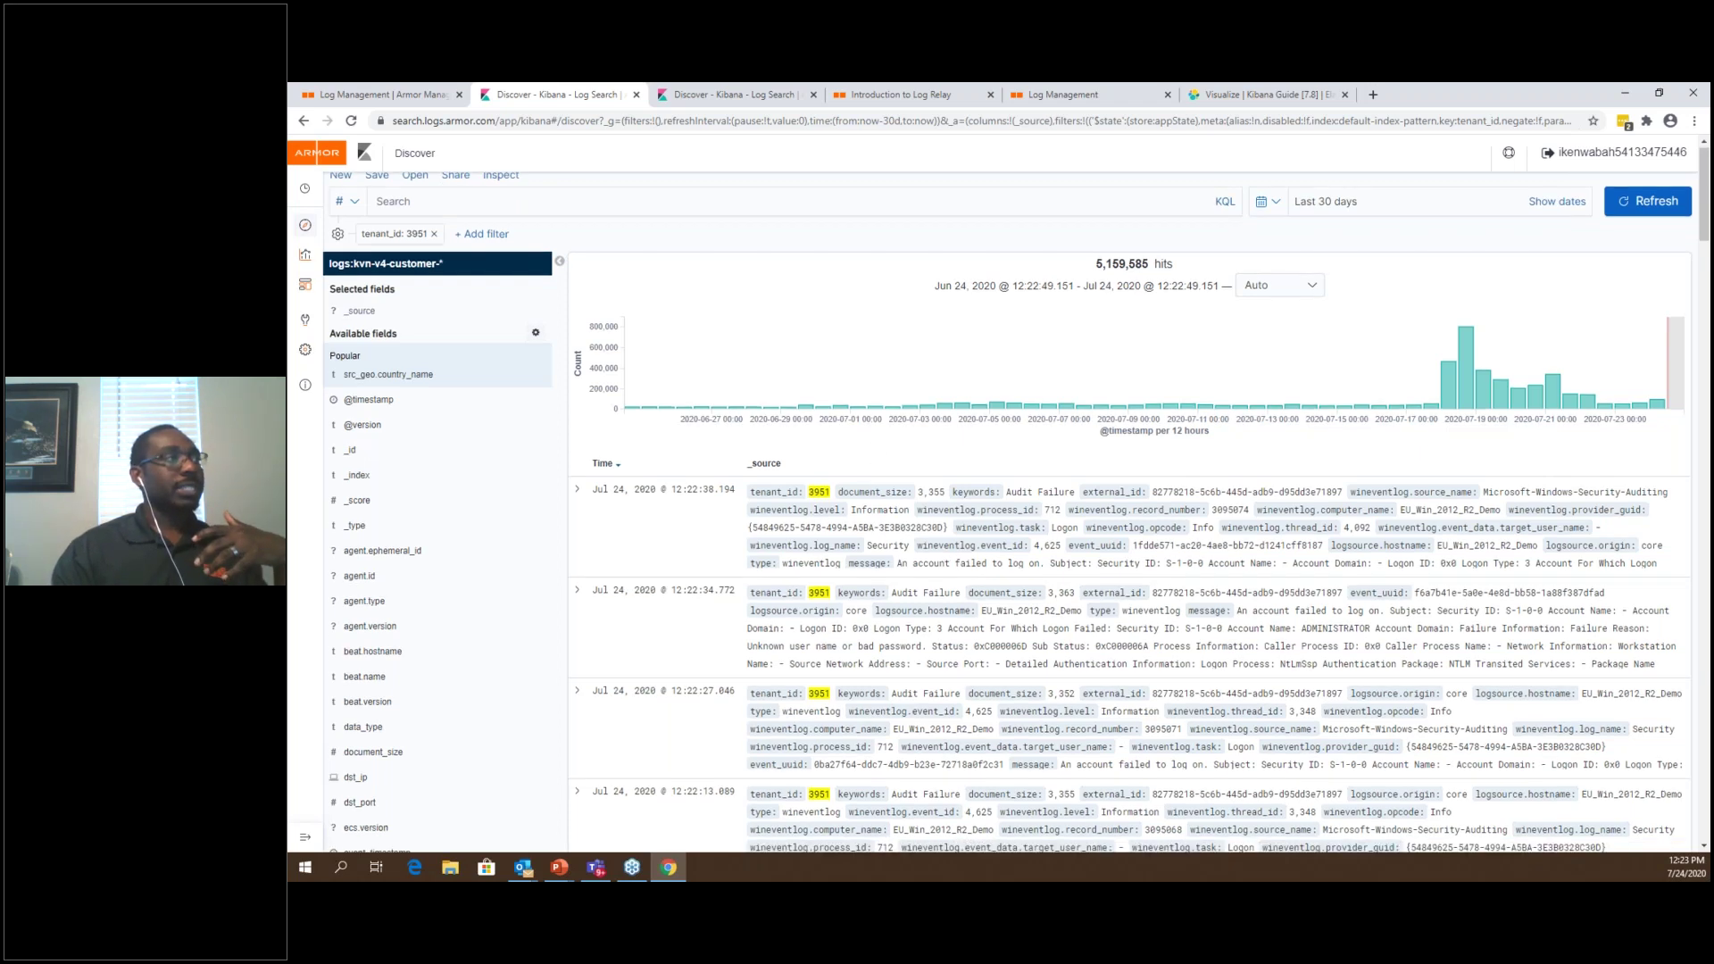
scroll(1466, 362, "up", 15)
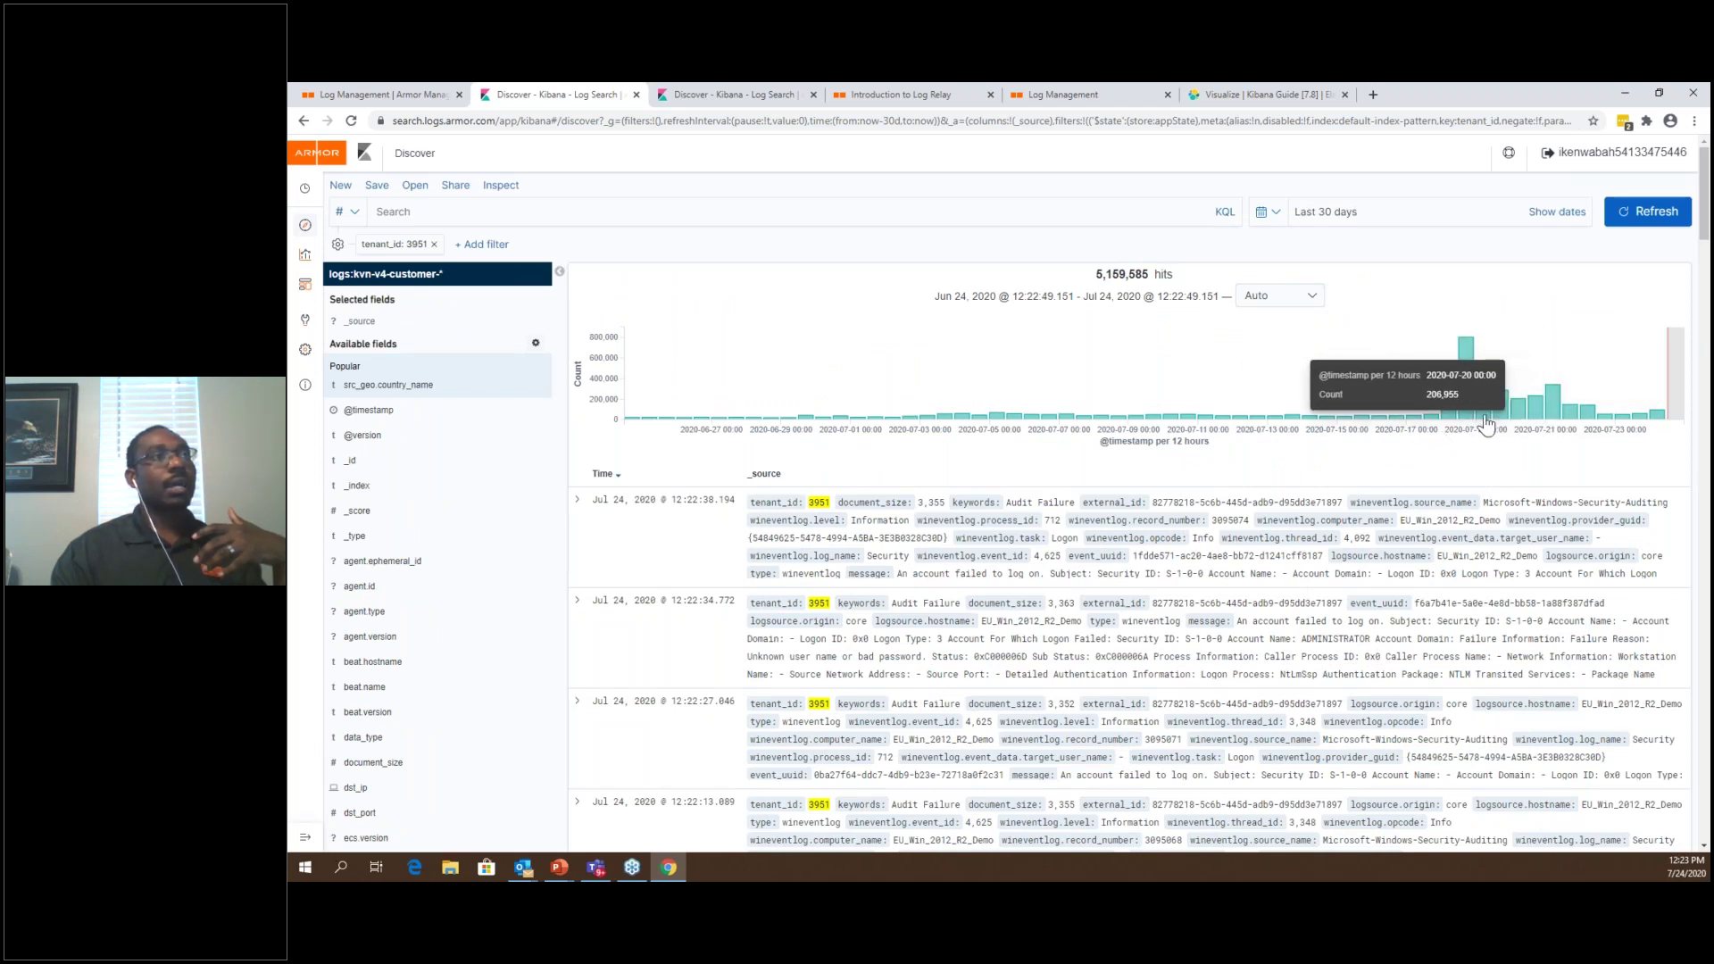
Add a filter on parsed.trendmicro.category with operator "is one of" and the values Integrity Monitor and Intrusion Prevention
left_click(492, 246)
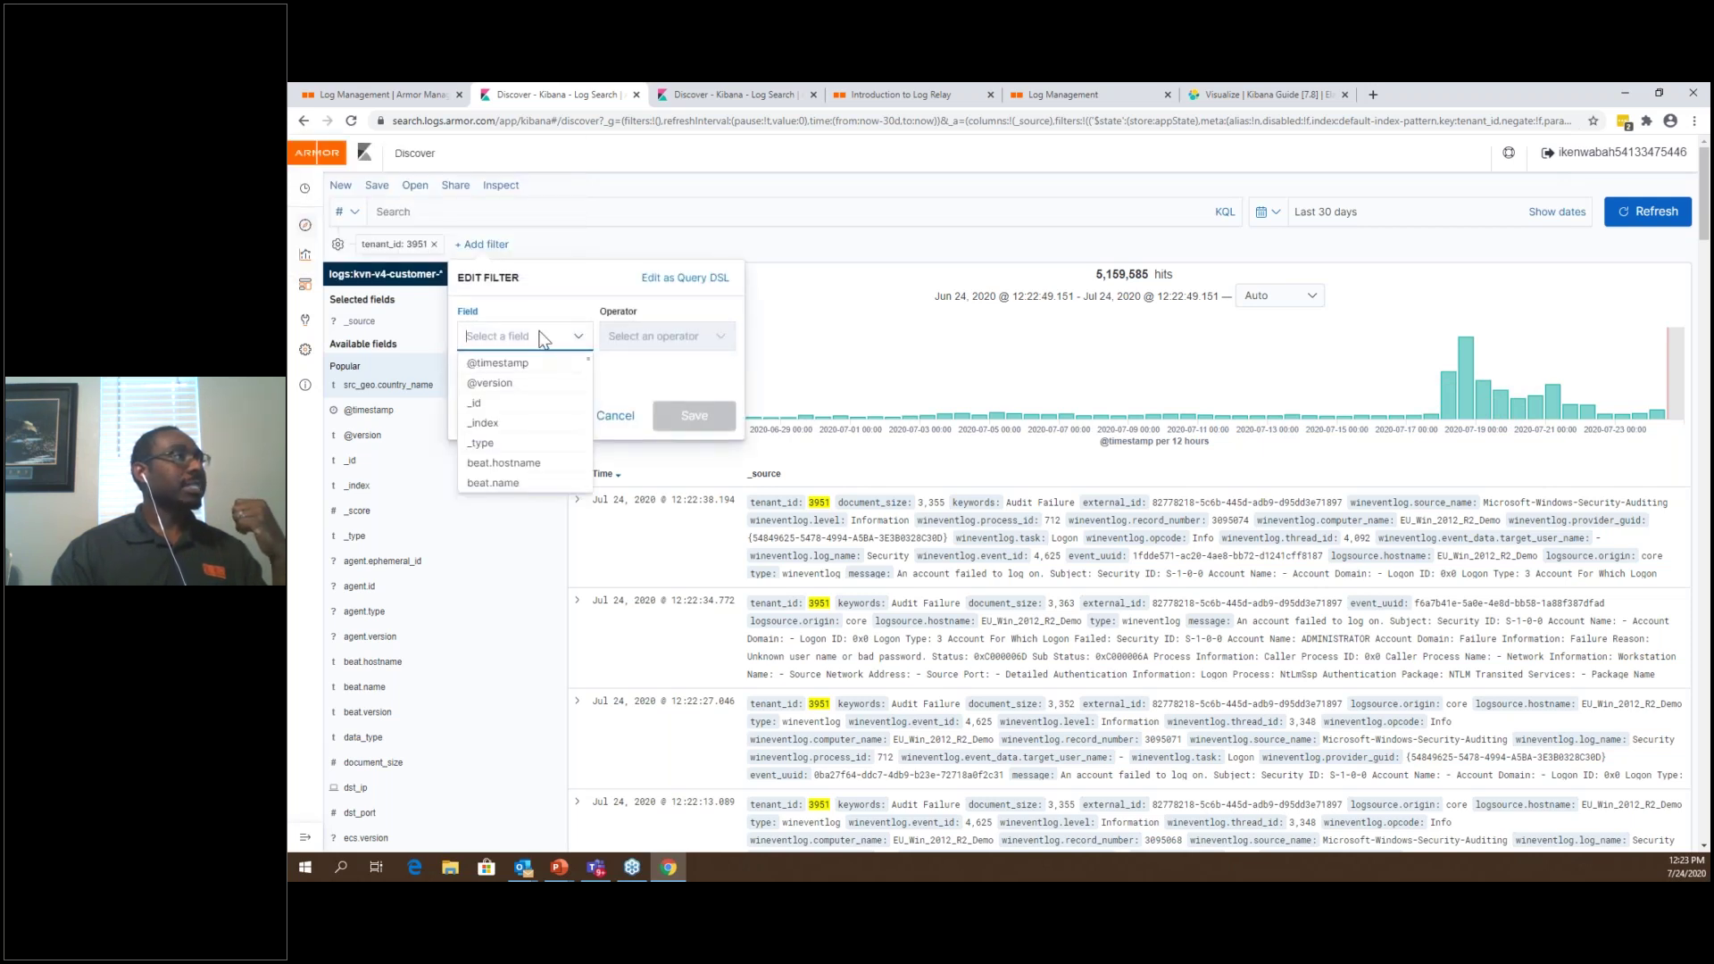
type("trendmicro.ca")
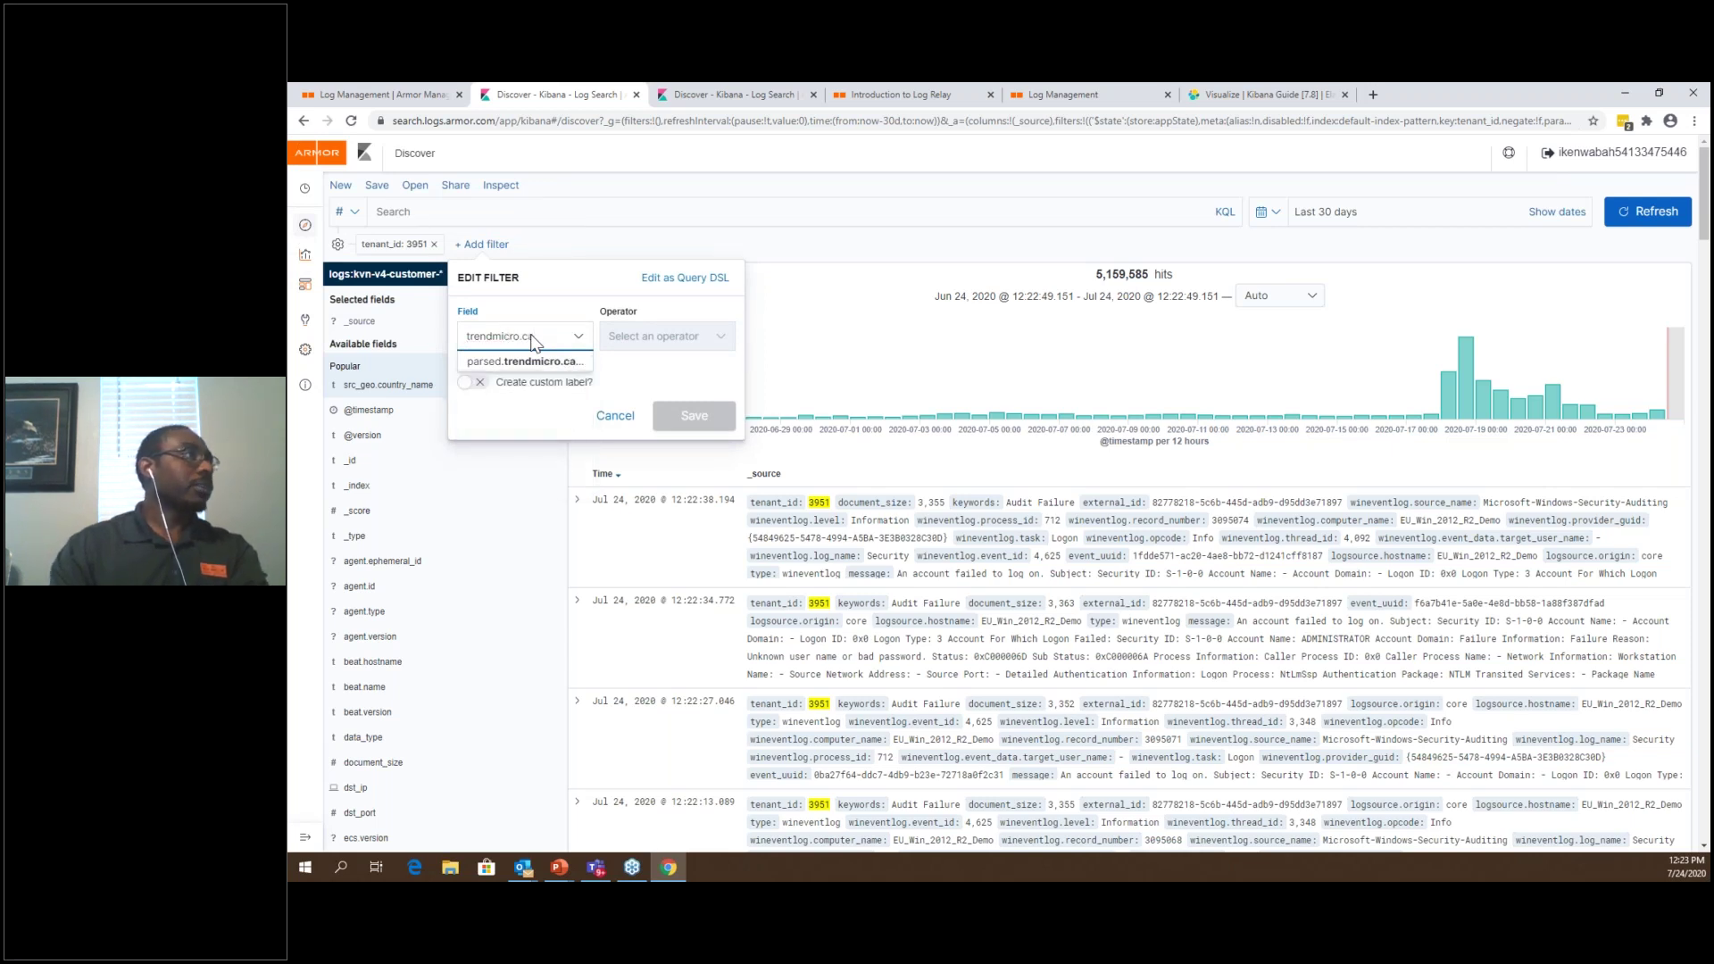
left_click(562, 362)
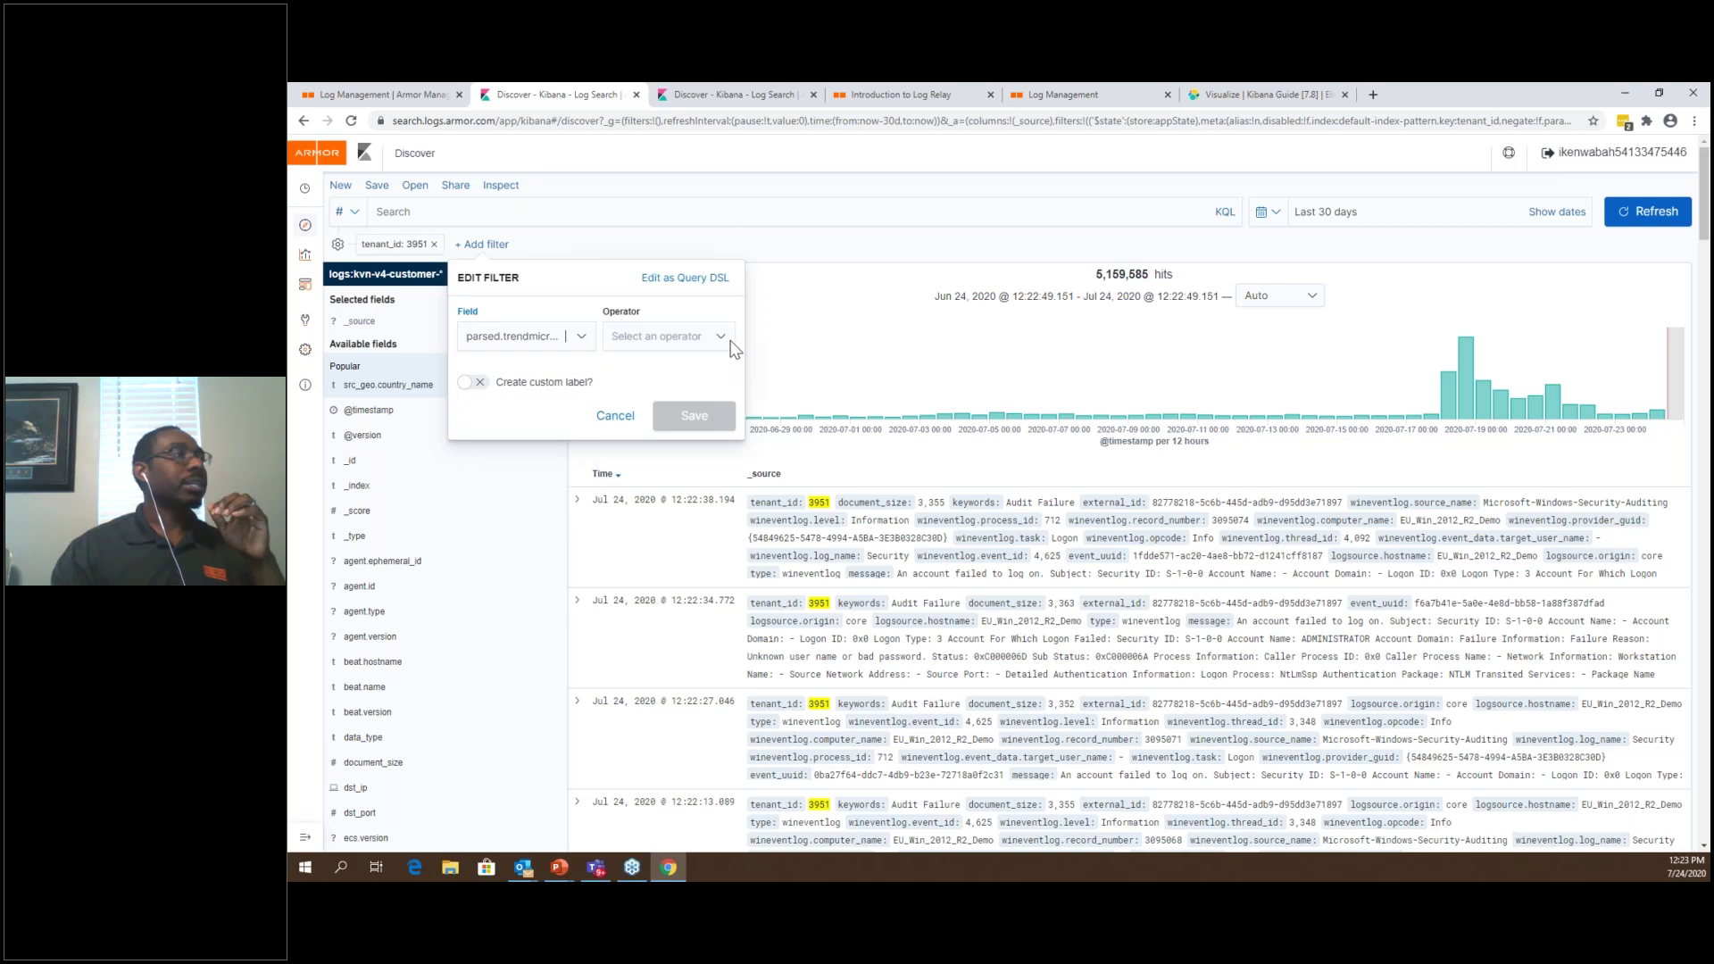
left_click(719, 337)
left_click(679, 403)
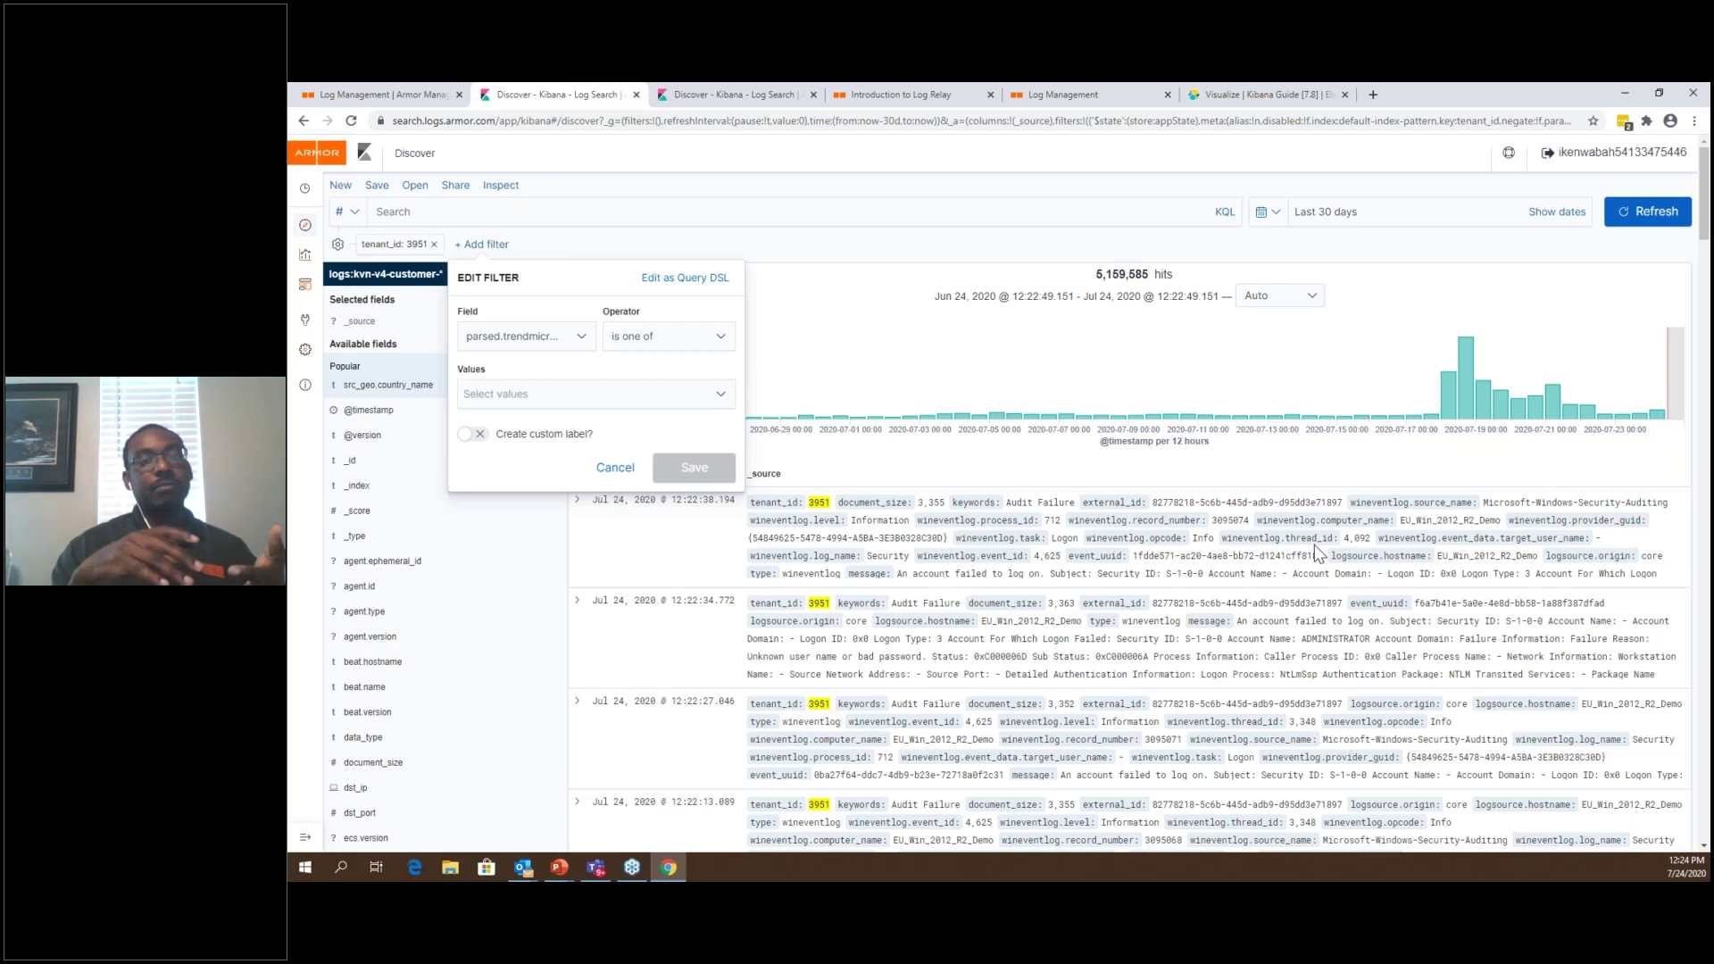
left_click(729, 402)
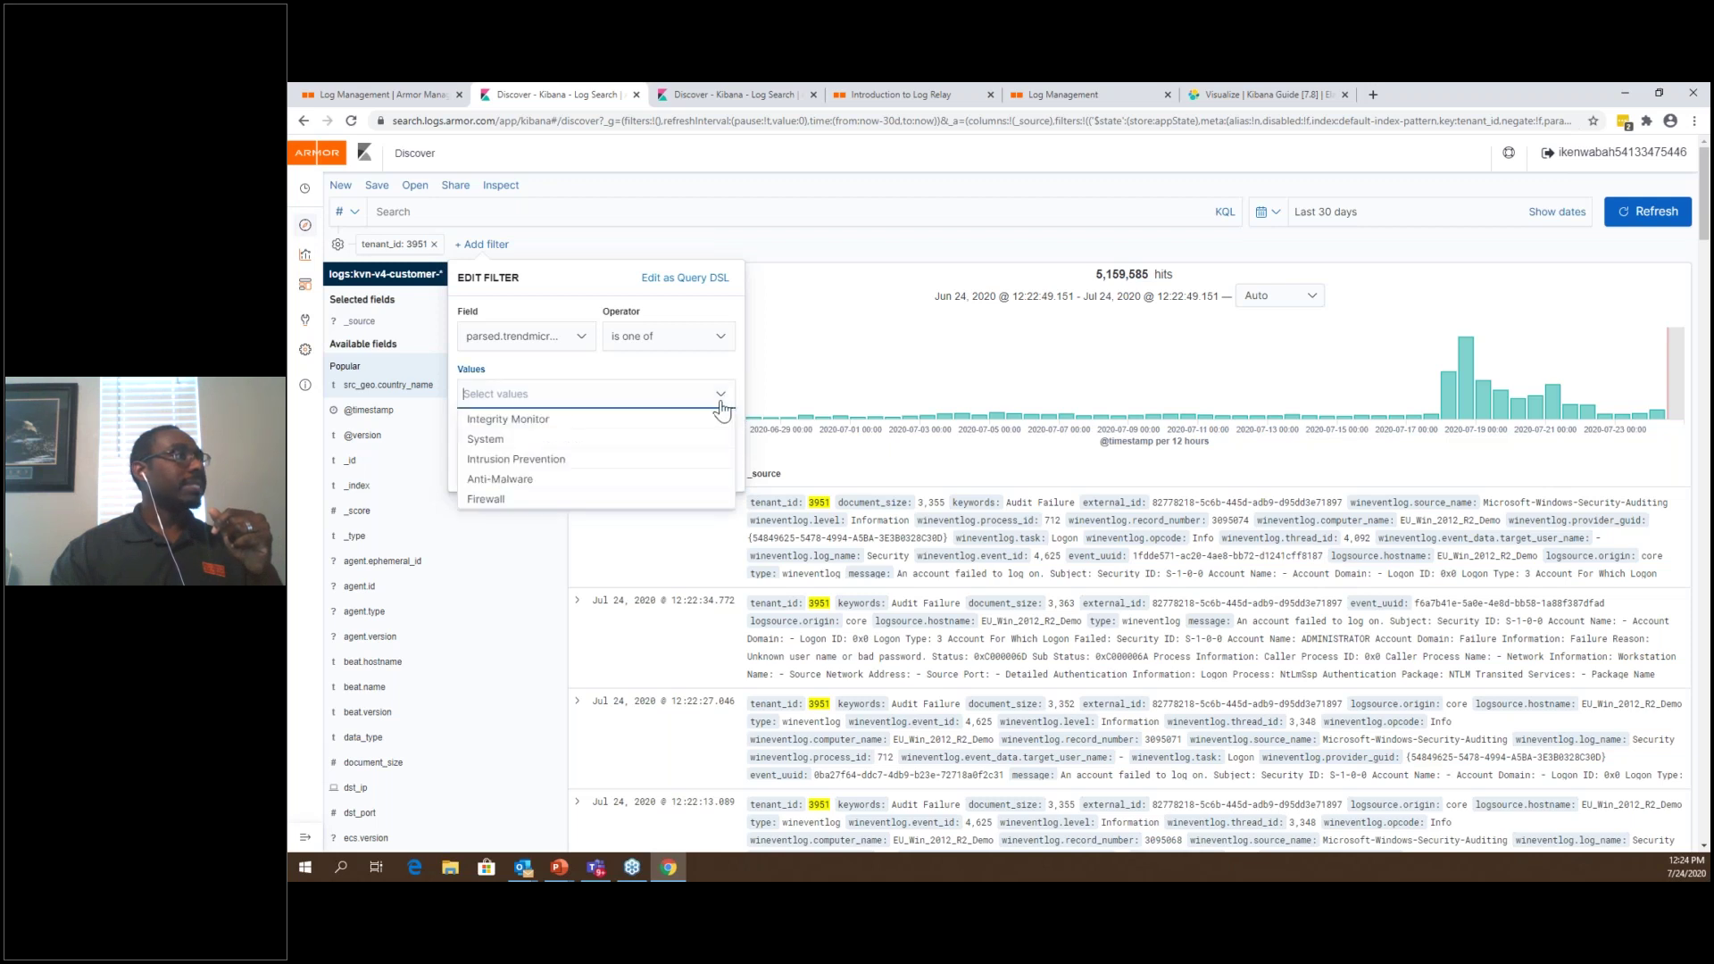
left_click(620, 422)
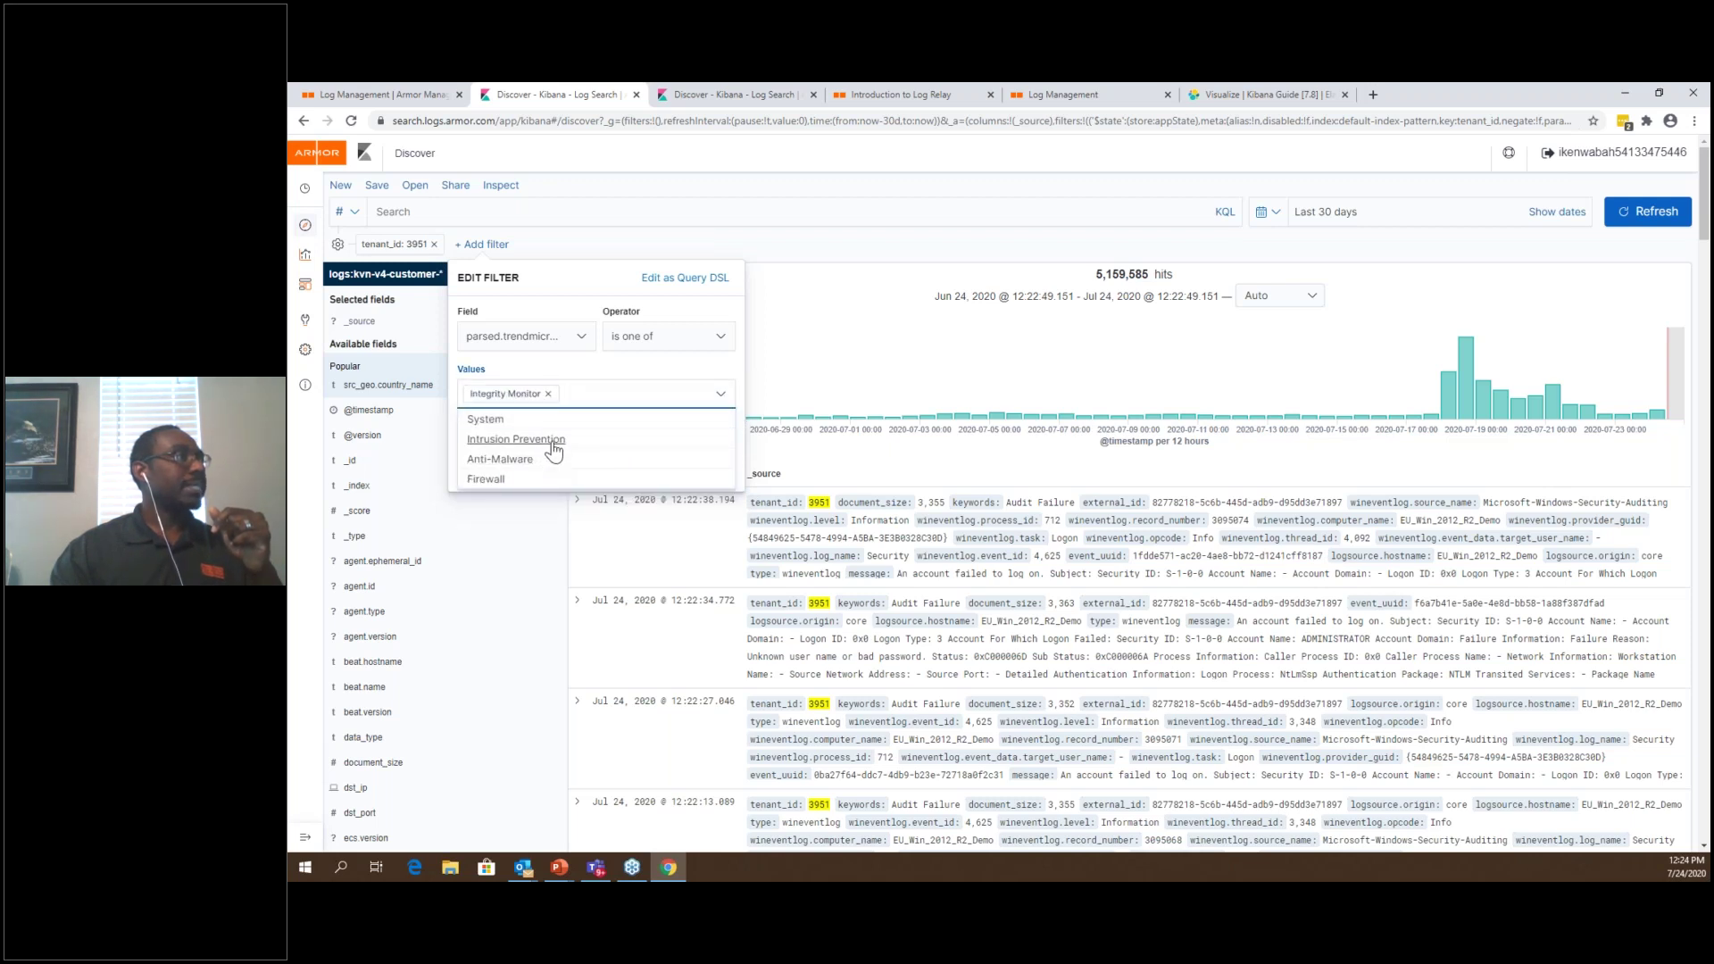
left_click(552, 444)
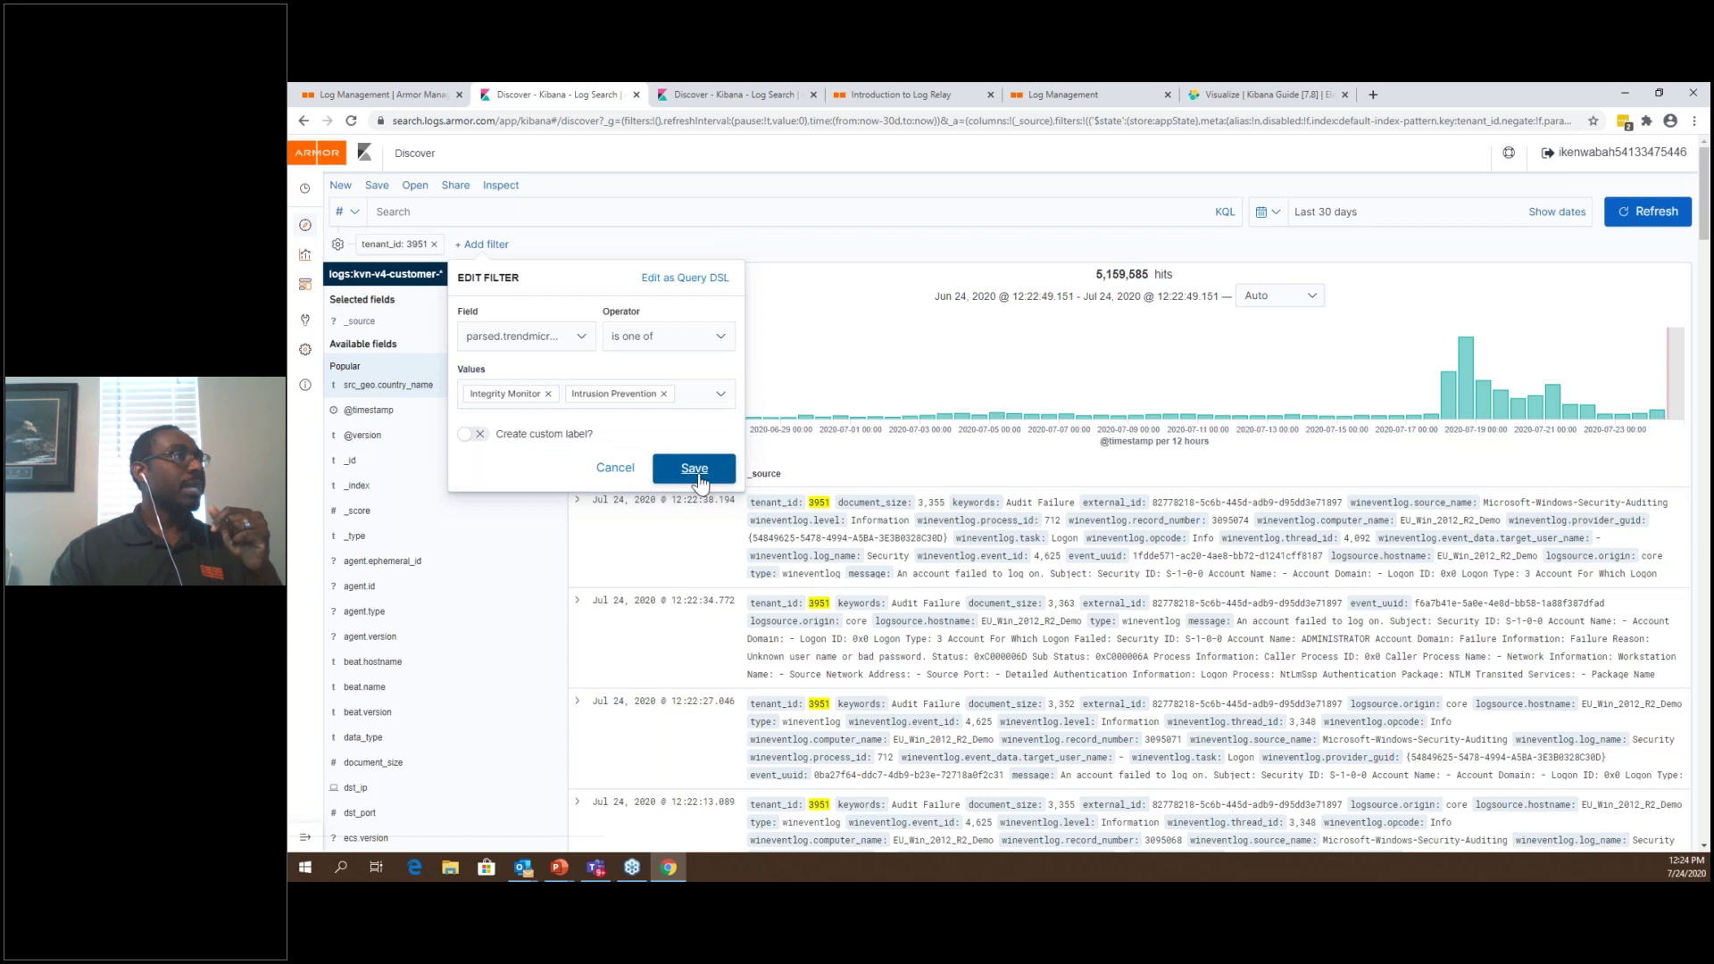
left_click(694, 469)
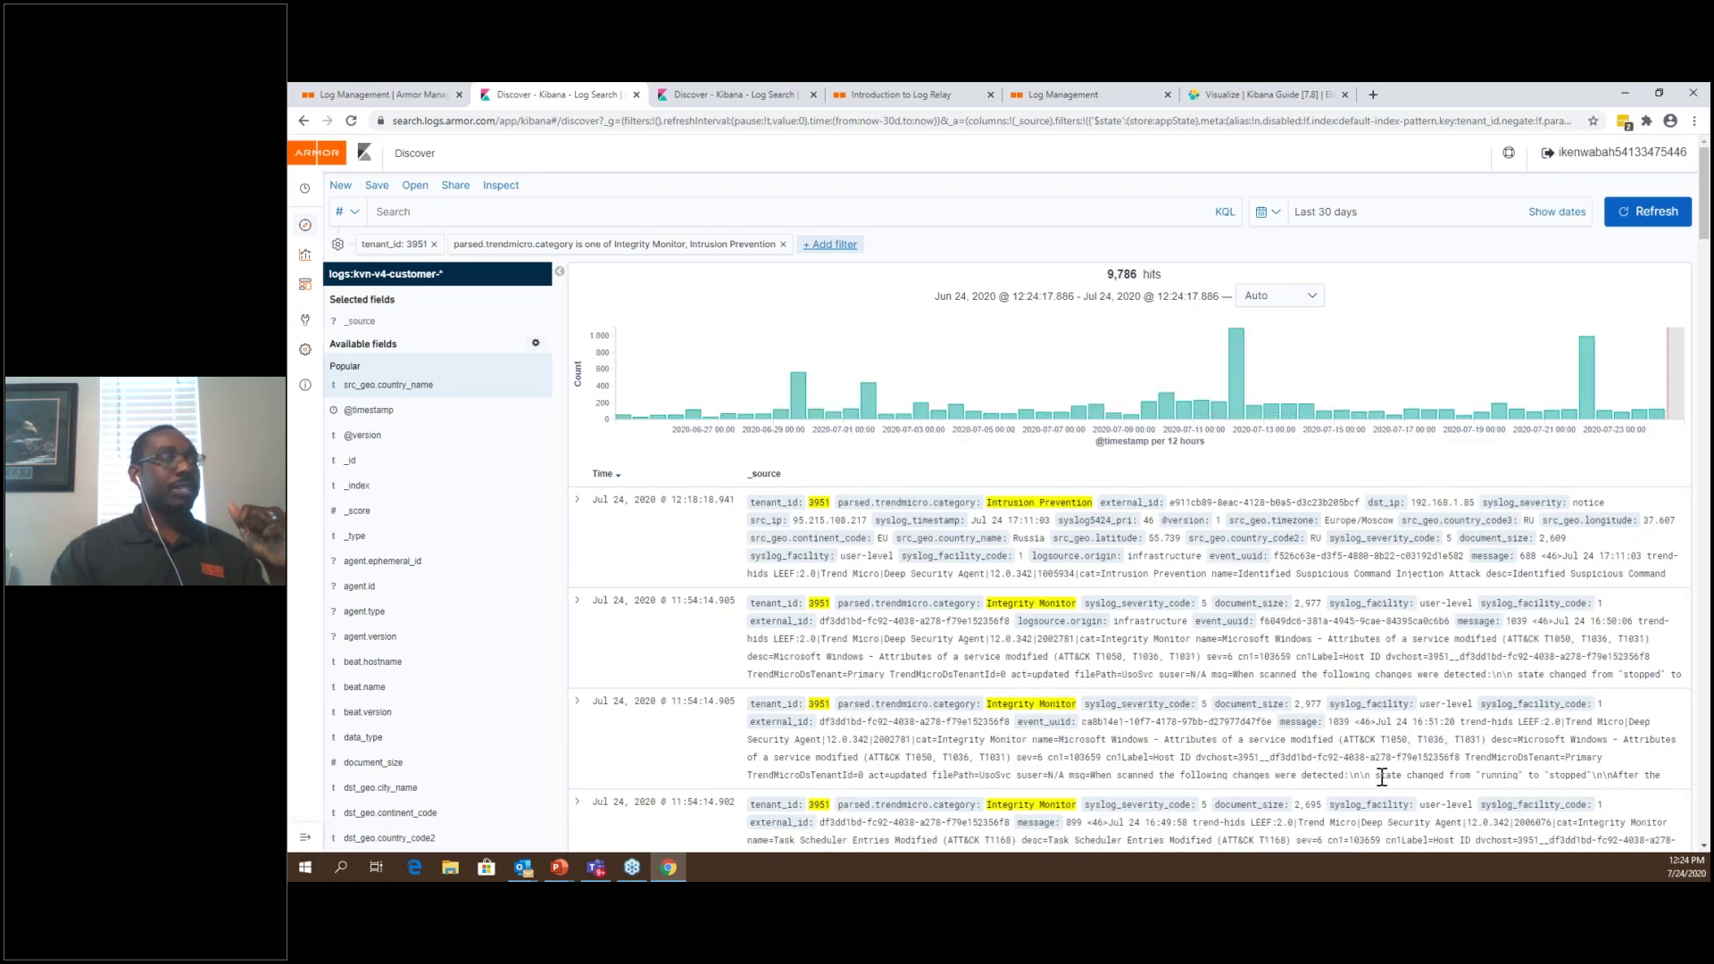
Save the filtered Discover search under the title "Test 5 live demo"
left_click(374, 185)
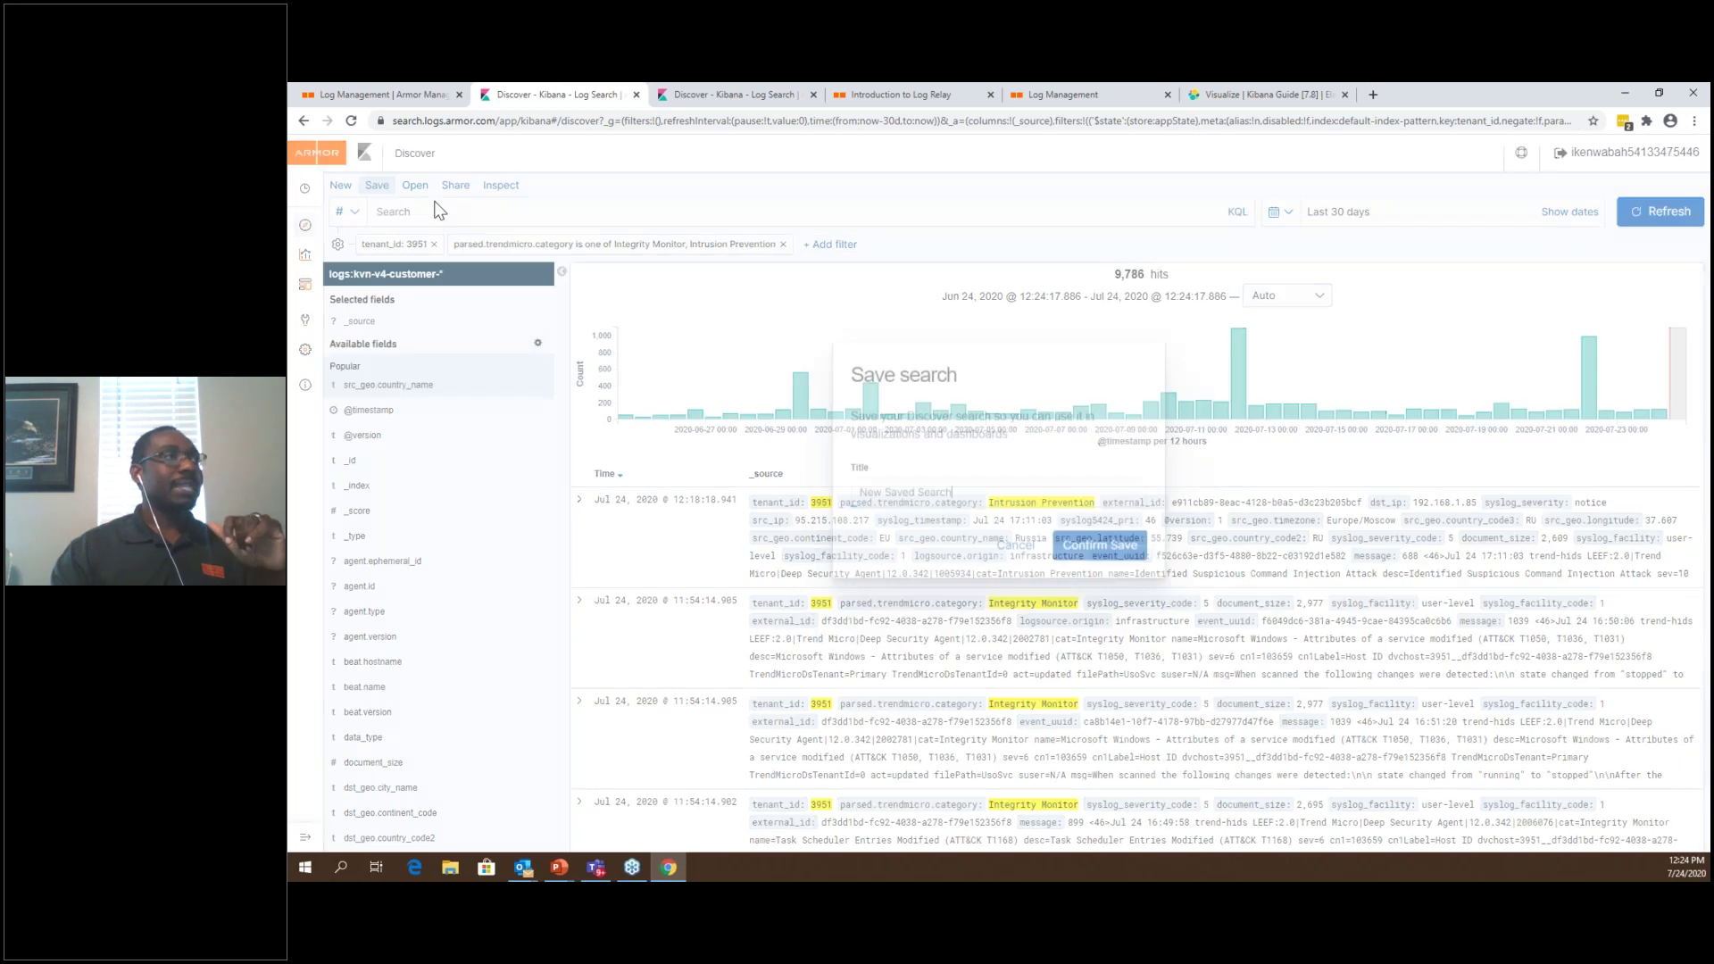
type("Test")
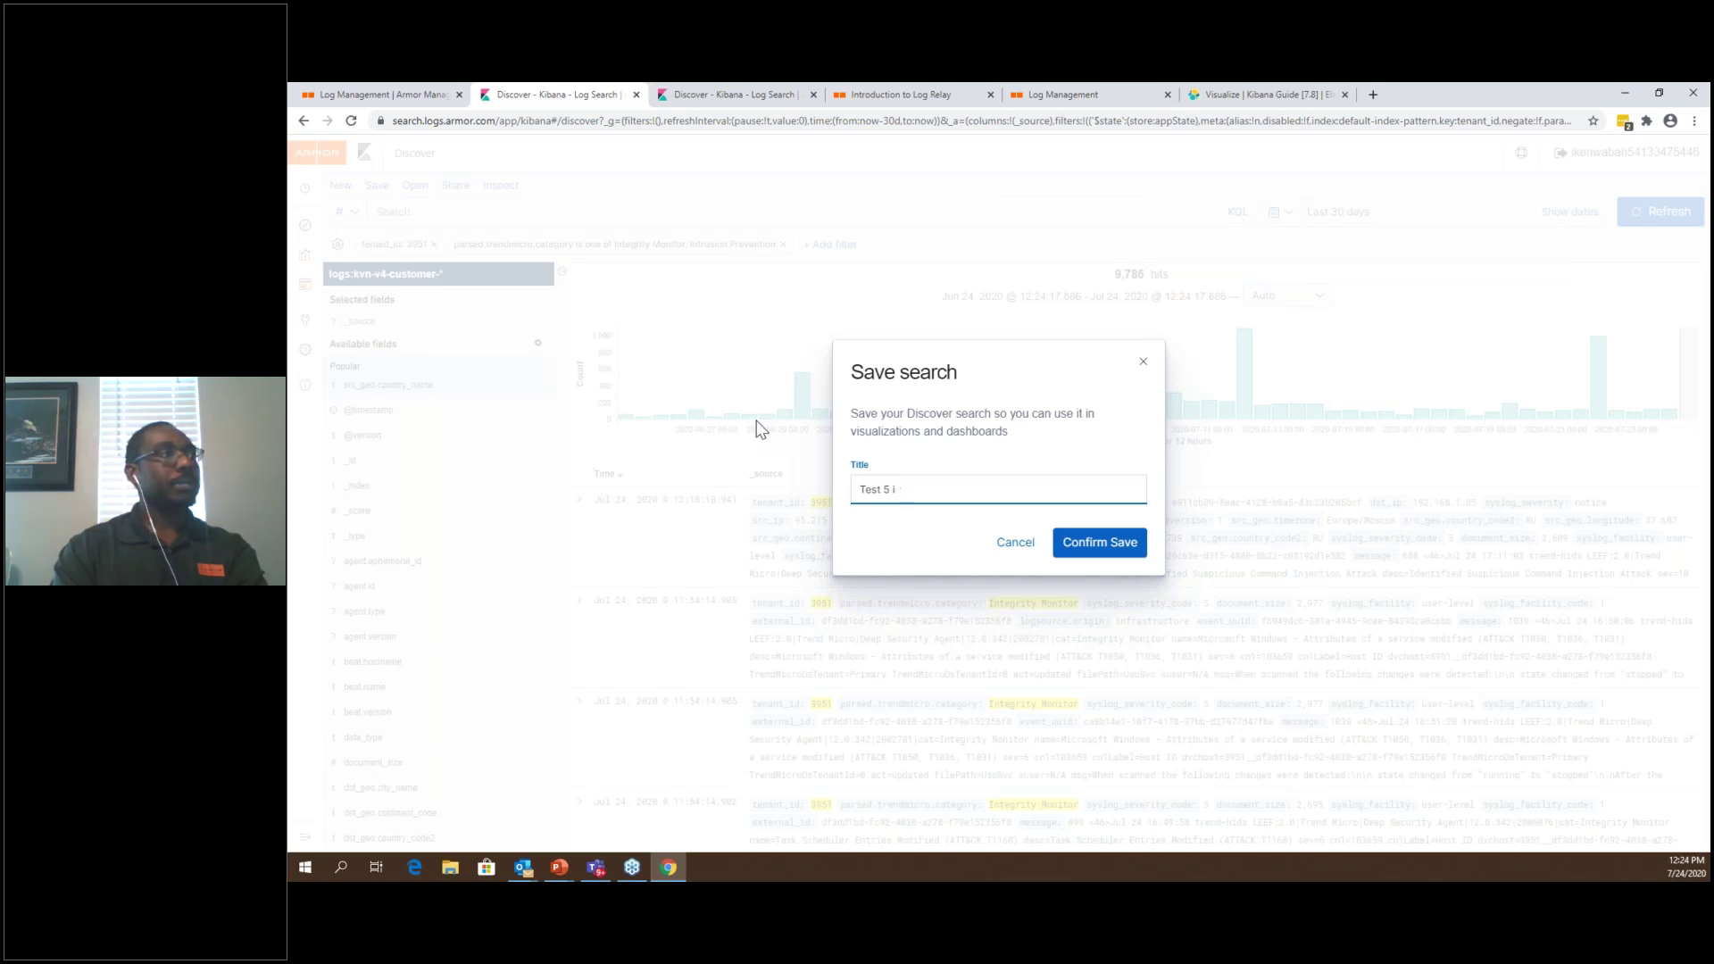
type("5 live demo")
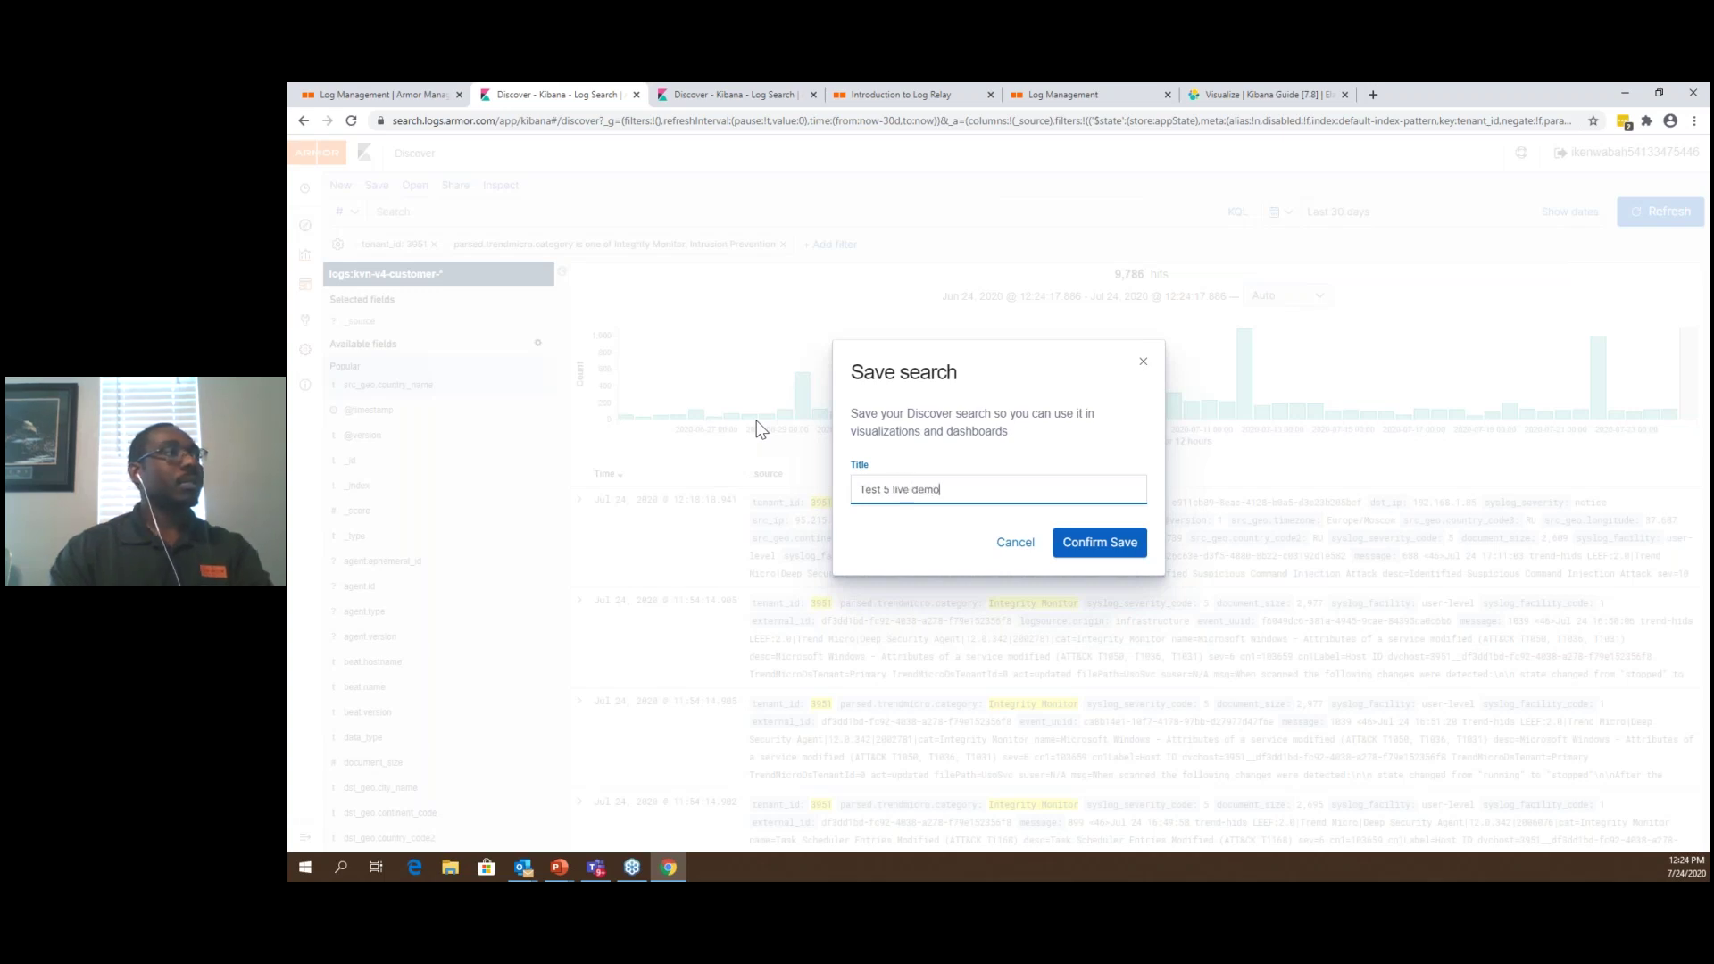
left_click(1077, 539)
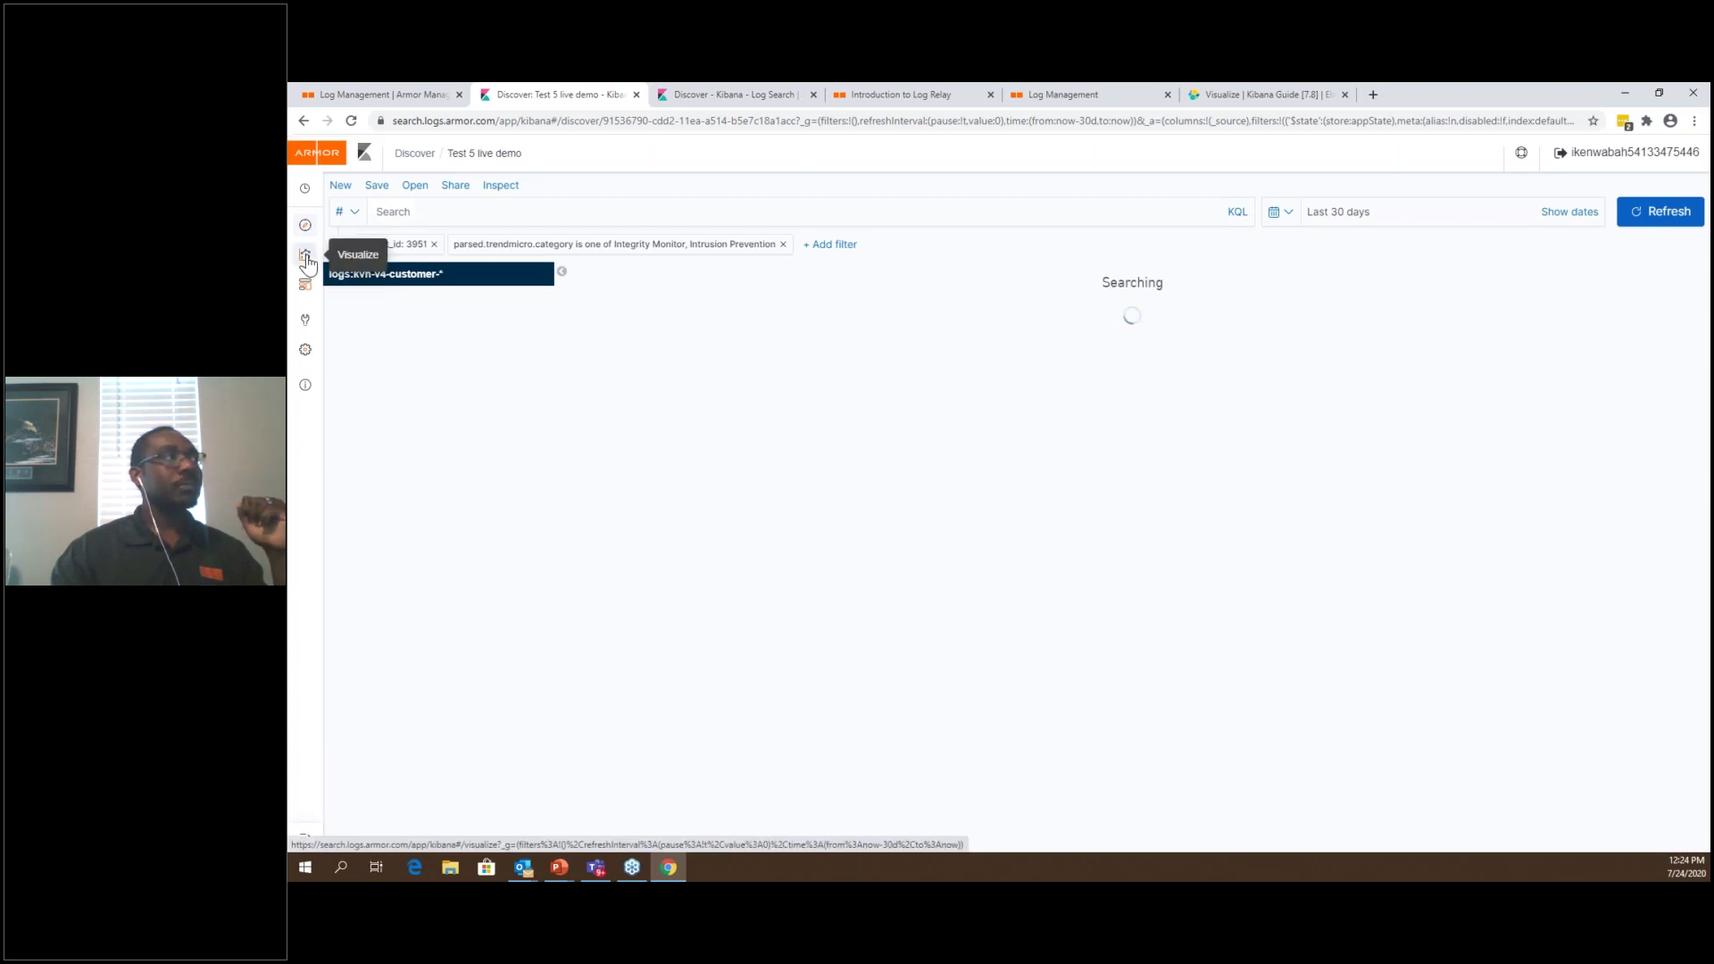
Create a new Vertical Bar visualization that uses the saved search "Test 5 live demo" as its source
left_click(304, 255)
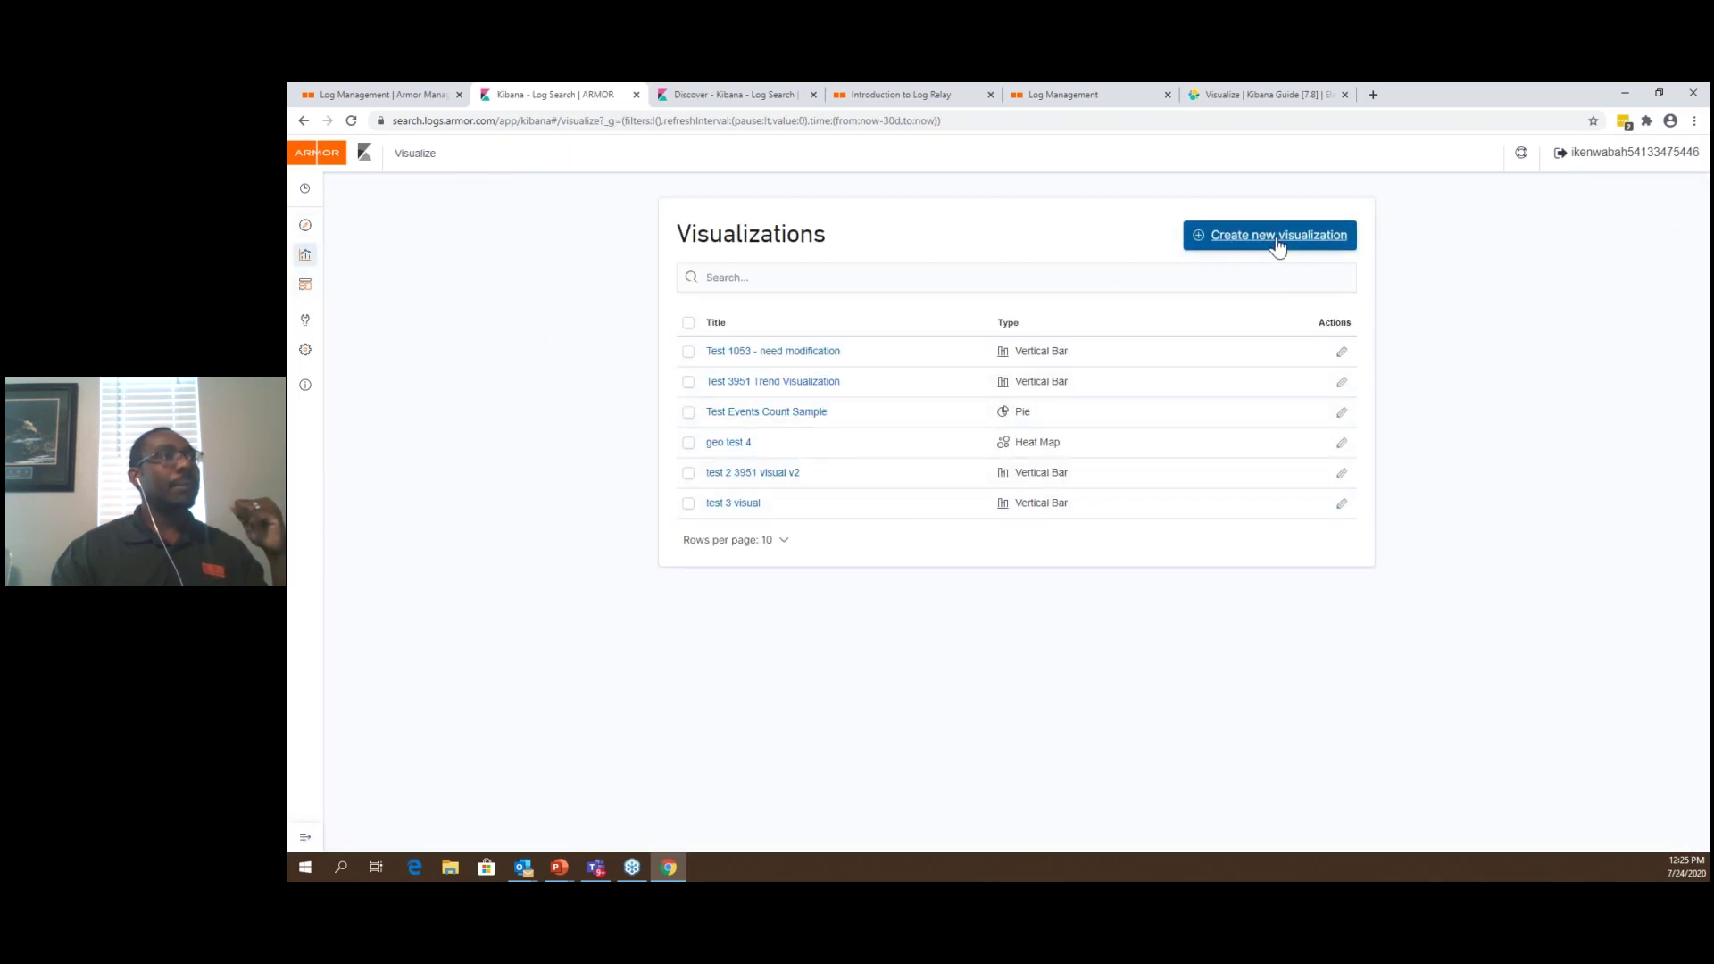
left_click(1277, 242)
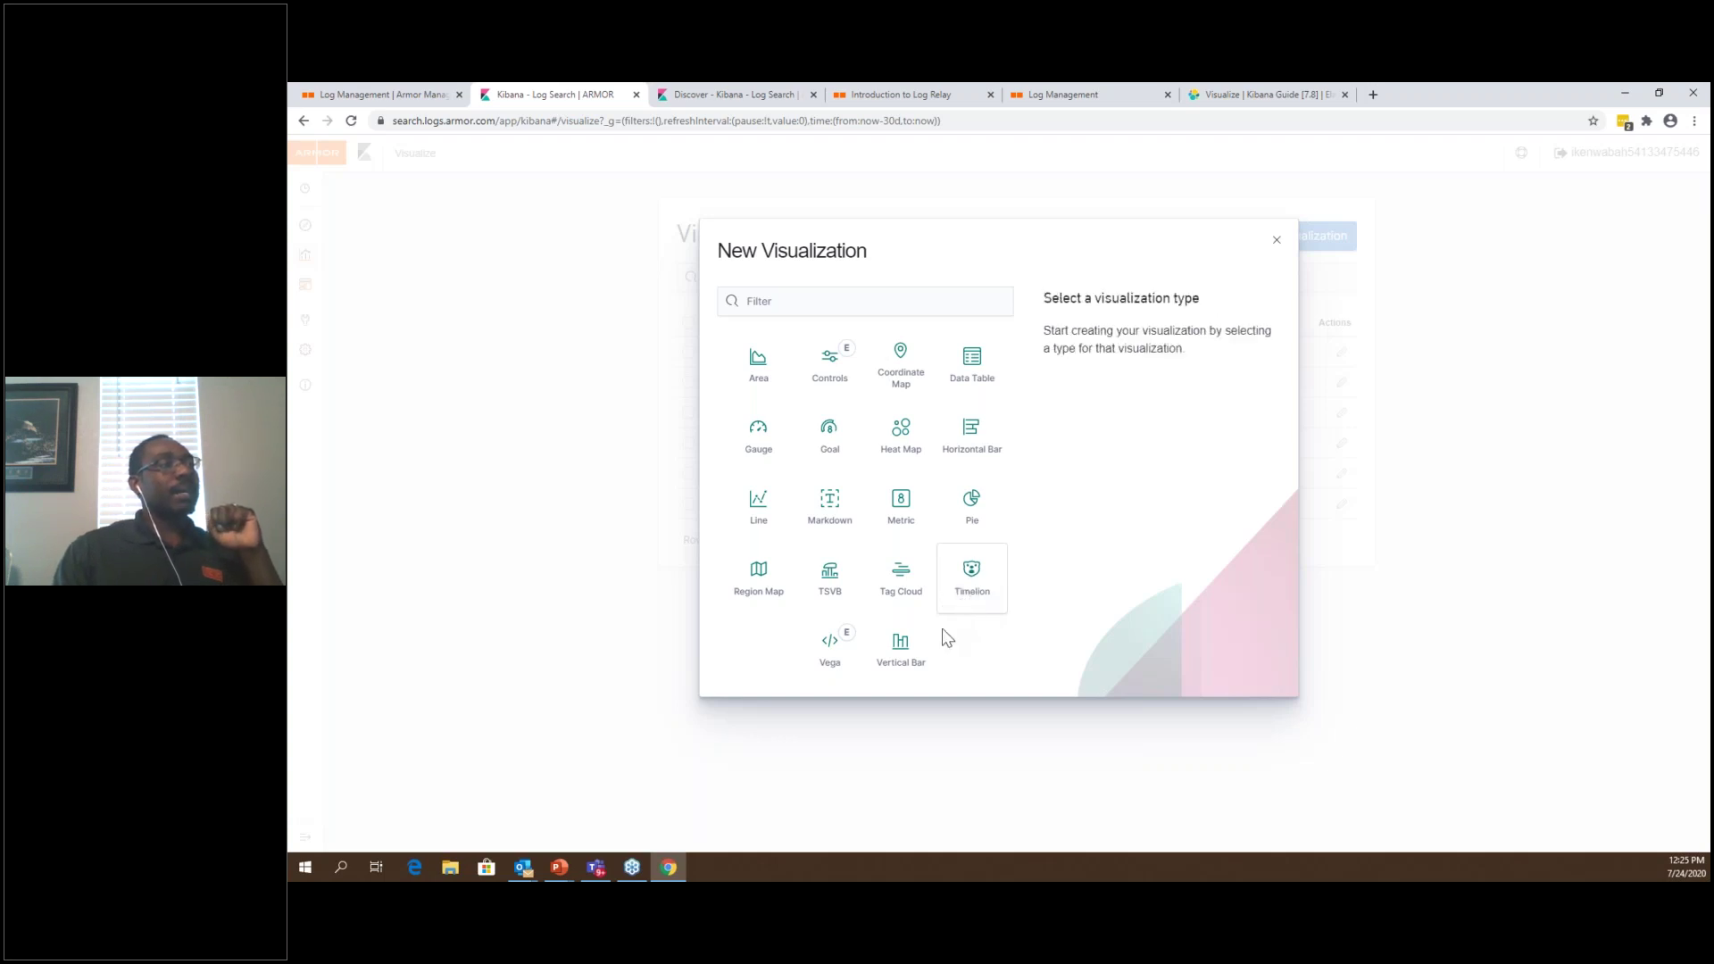
left_click(903, 665)
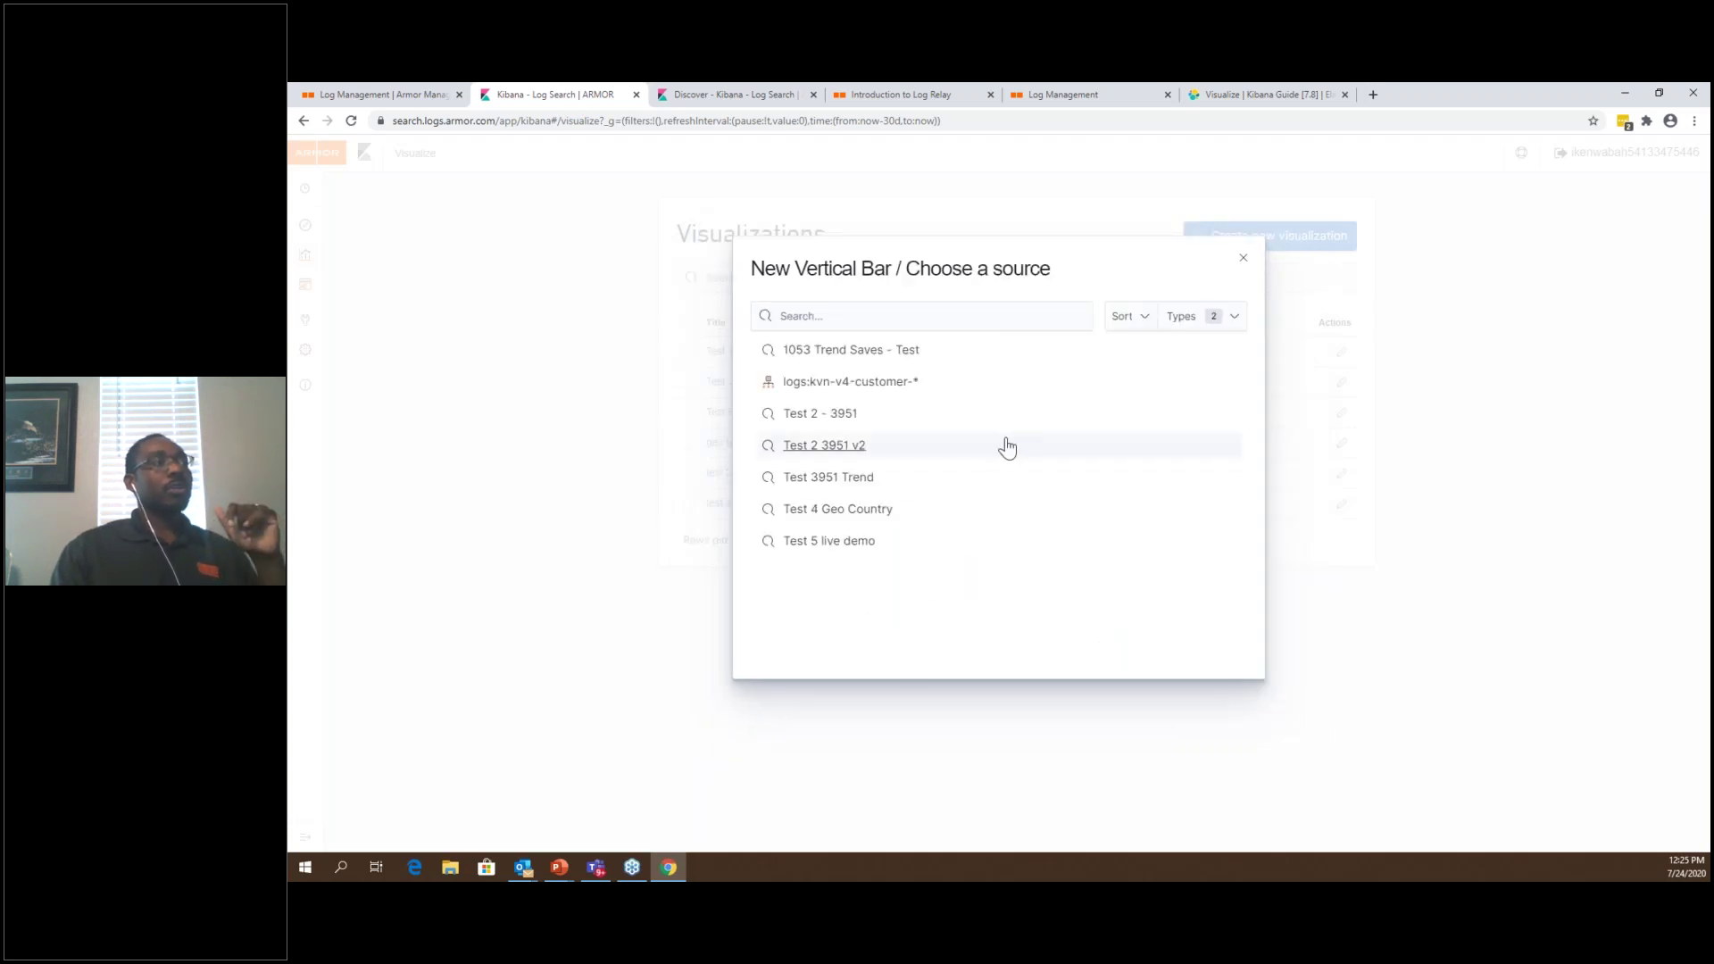
left_click(855, 548)
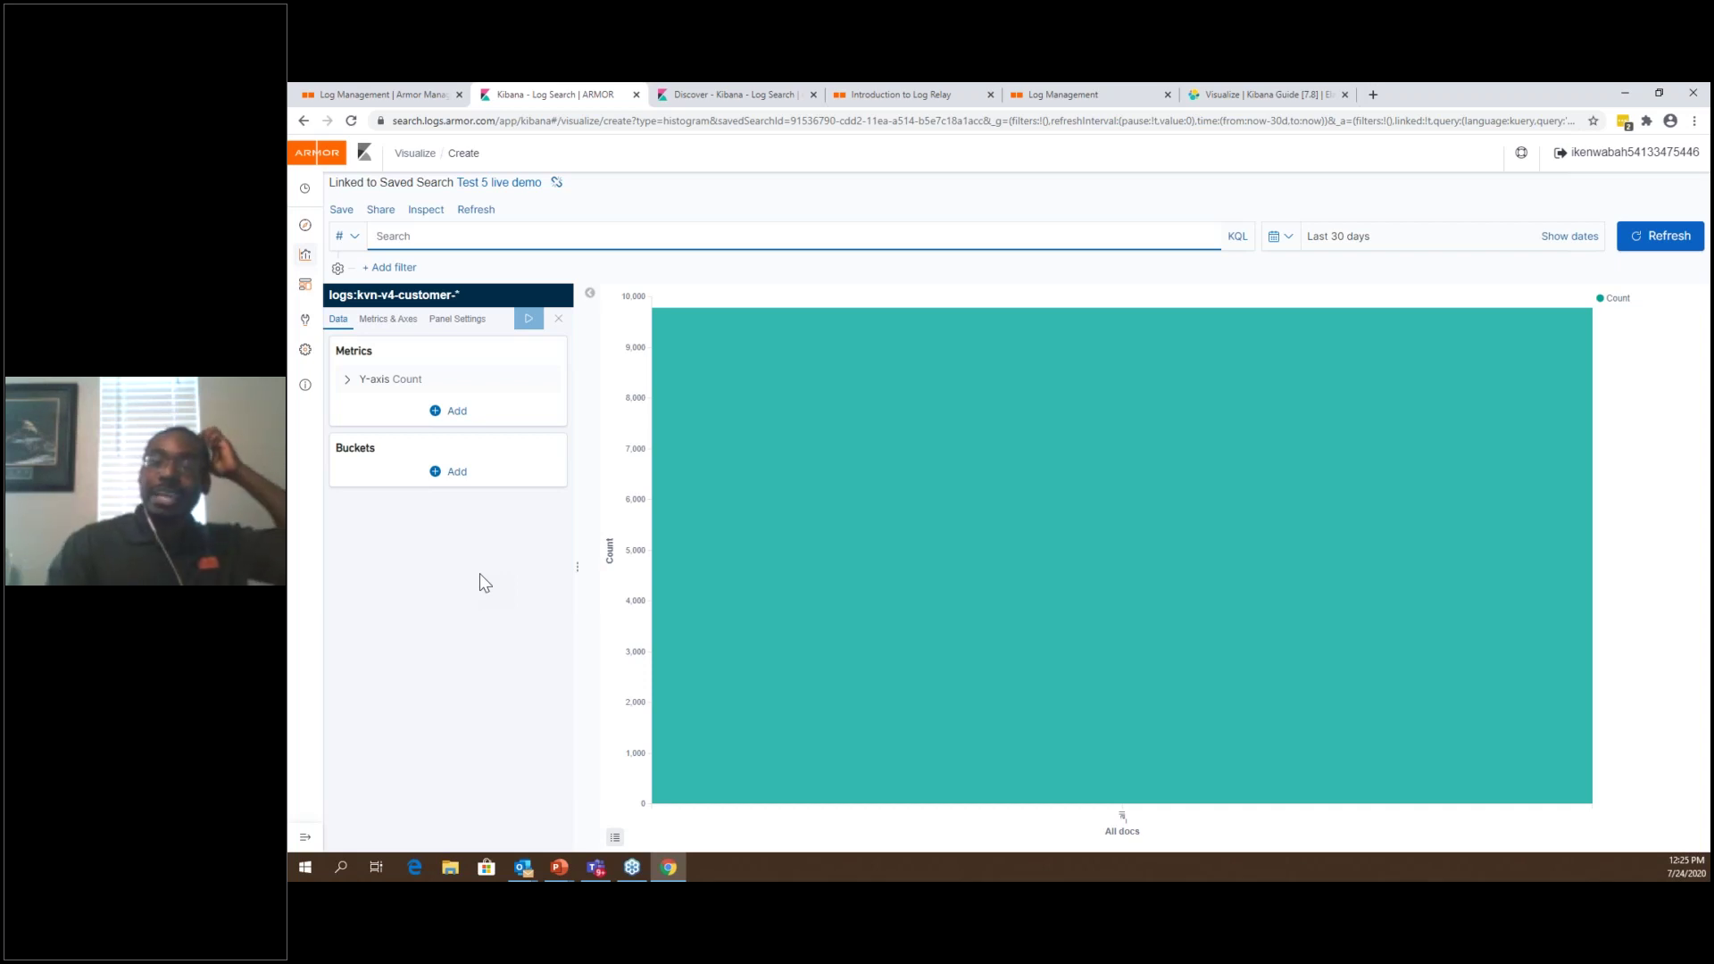
left_click(449, 472)
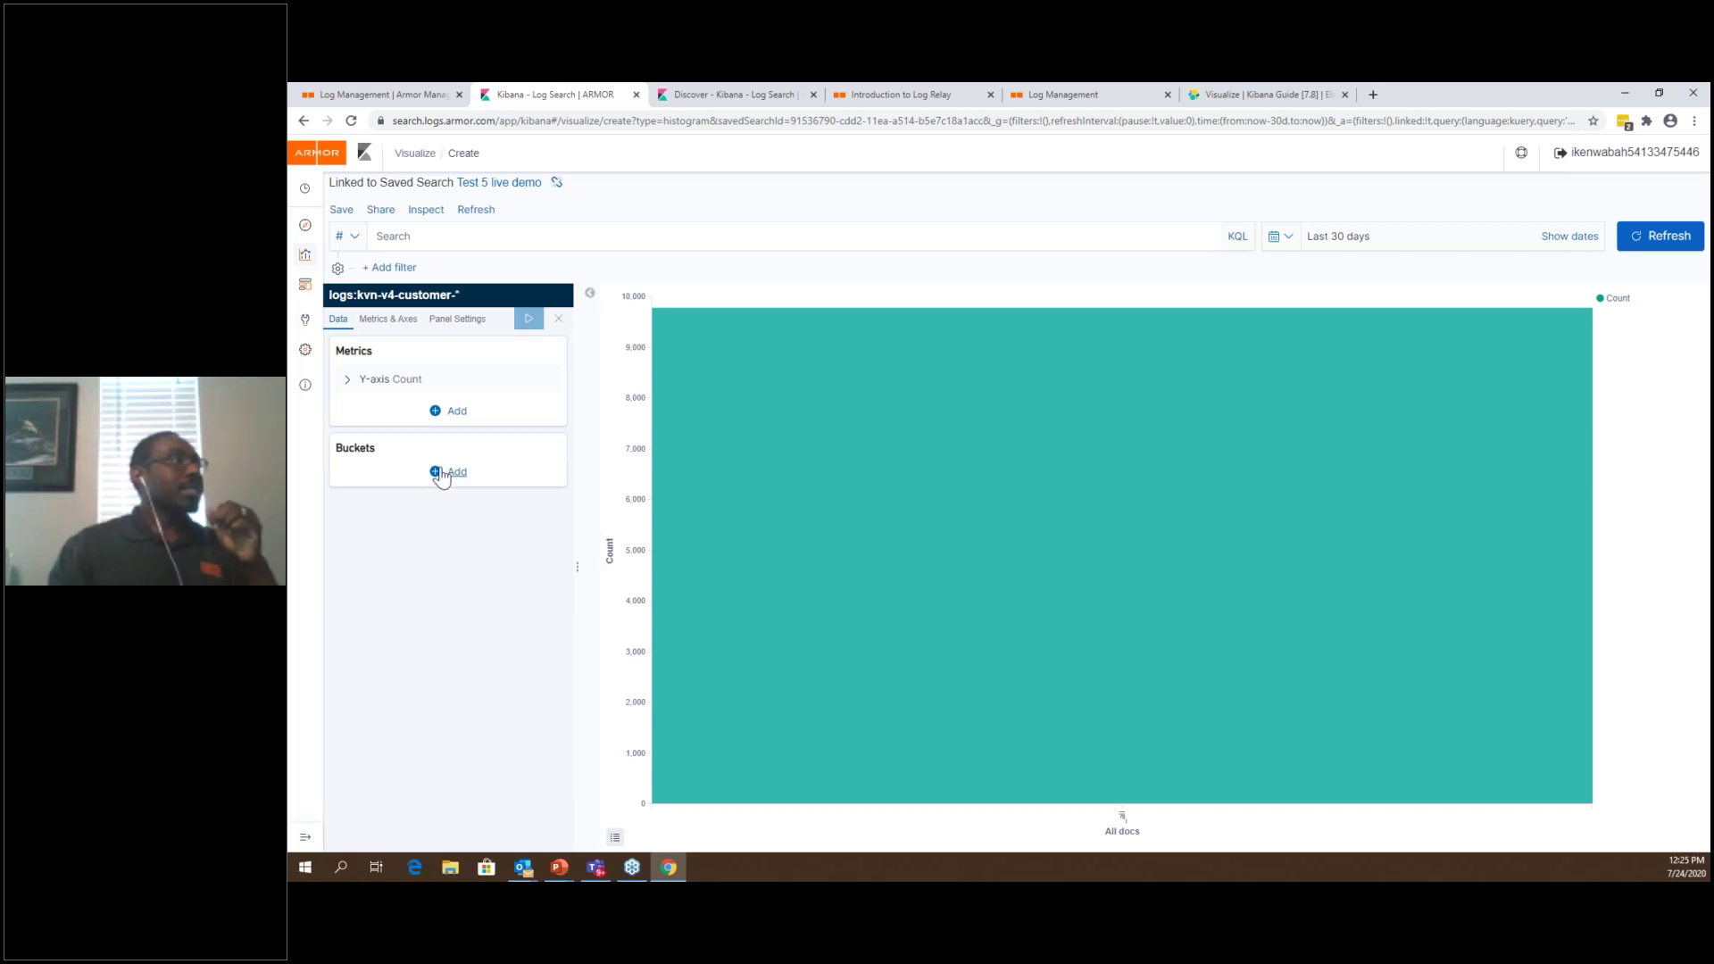
left_click(432, 582)
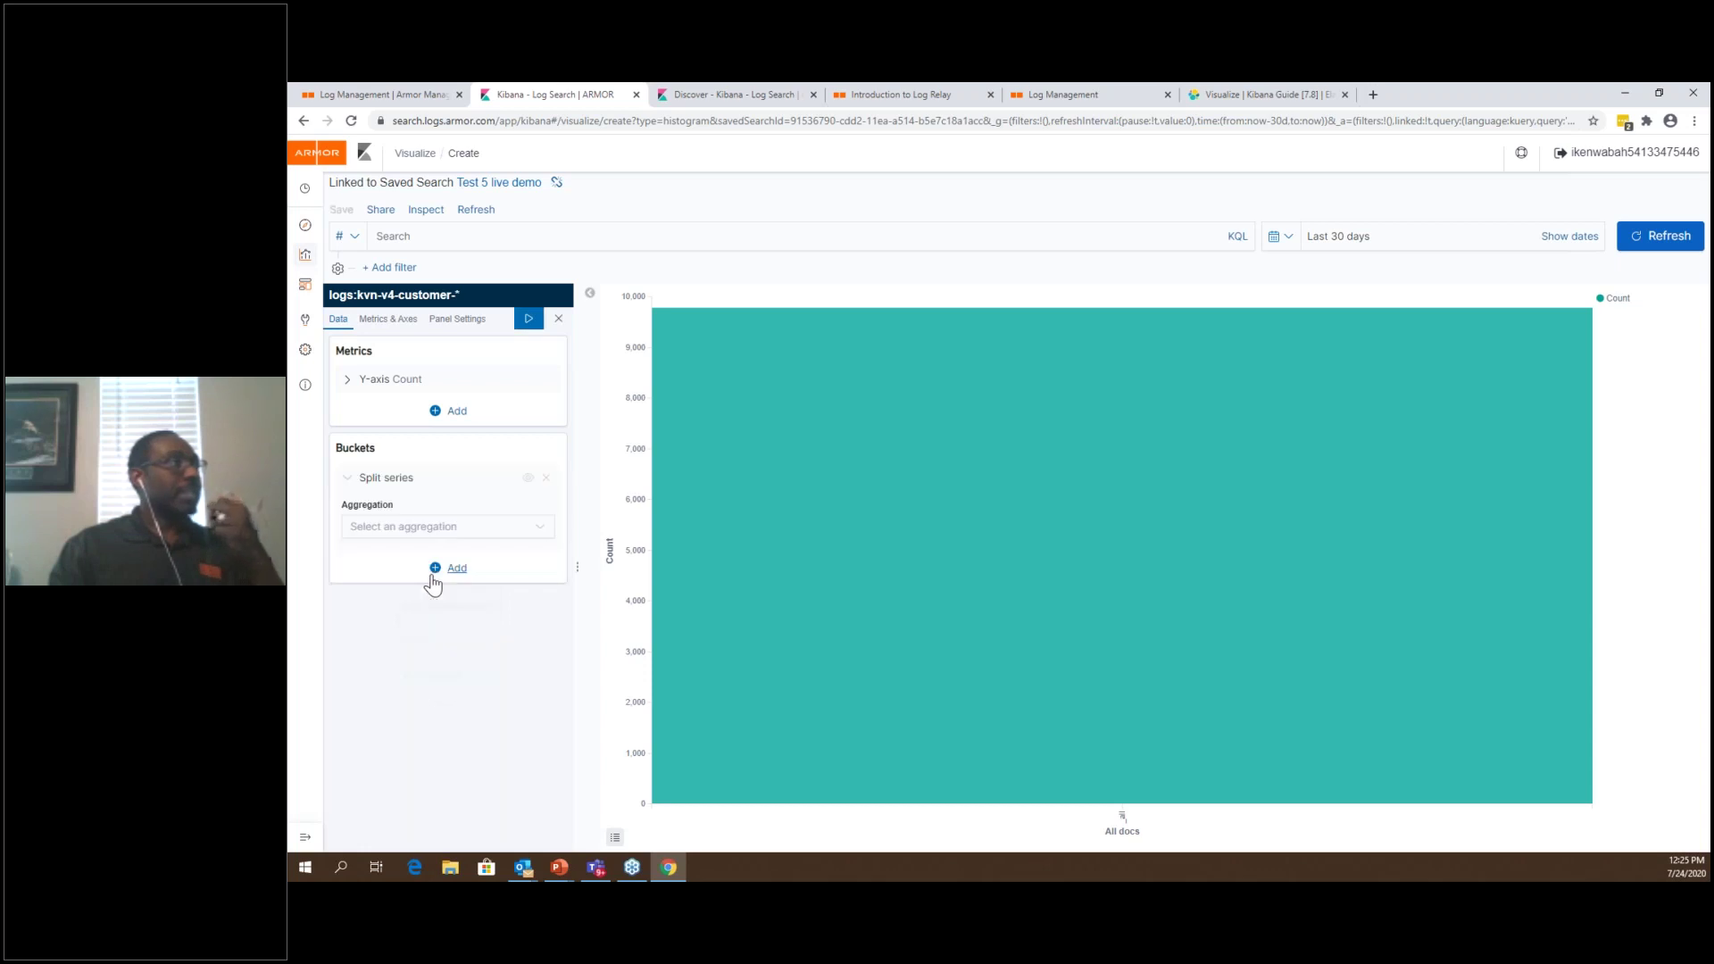
left_click(482, 537)
left_click(419, 549)
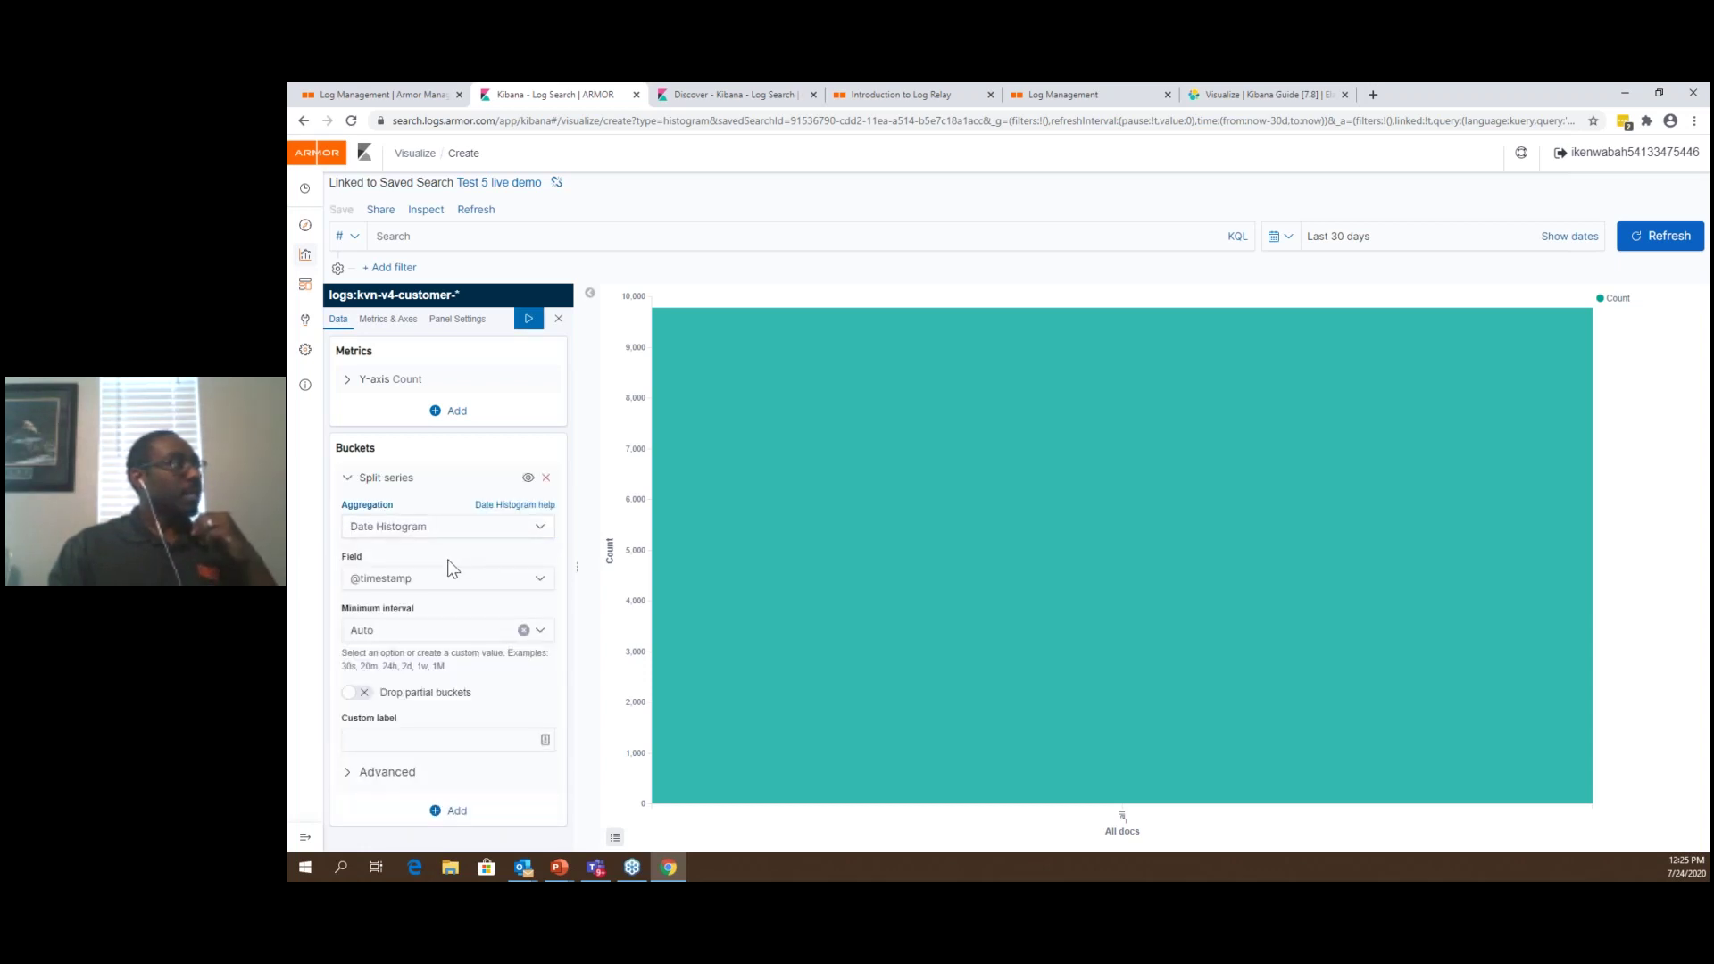
left_click(471, 637)
scroll(463, 708, "down", 1)
left_click(429, 757)
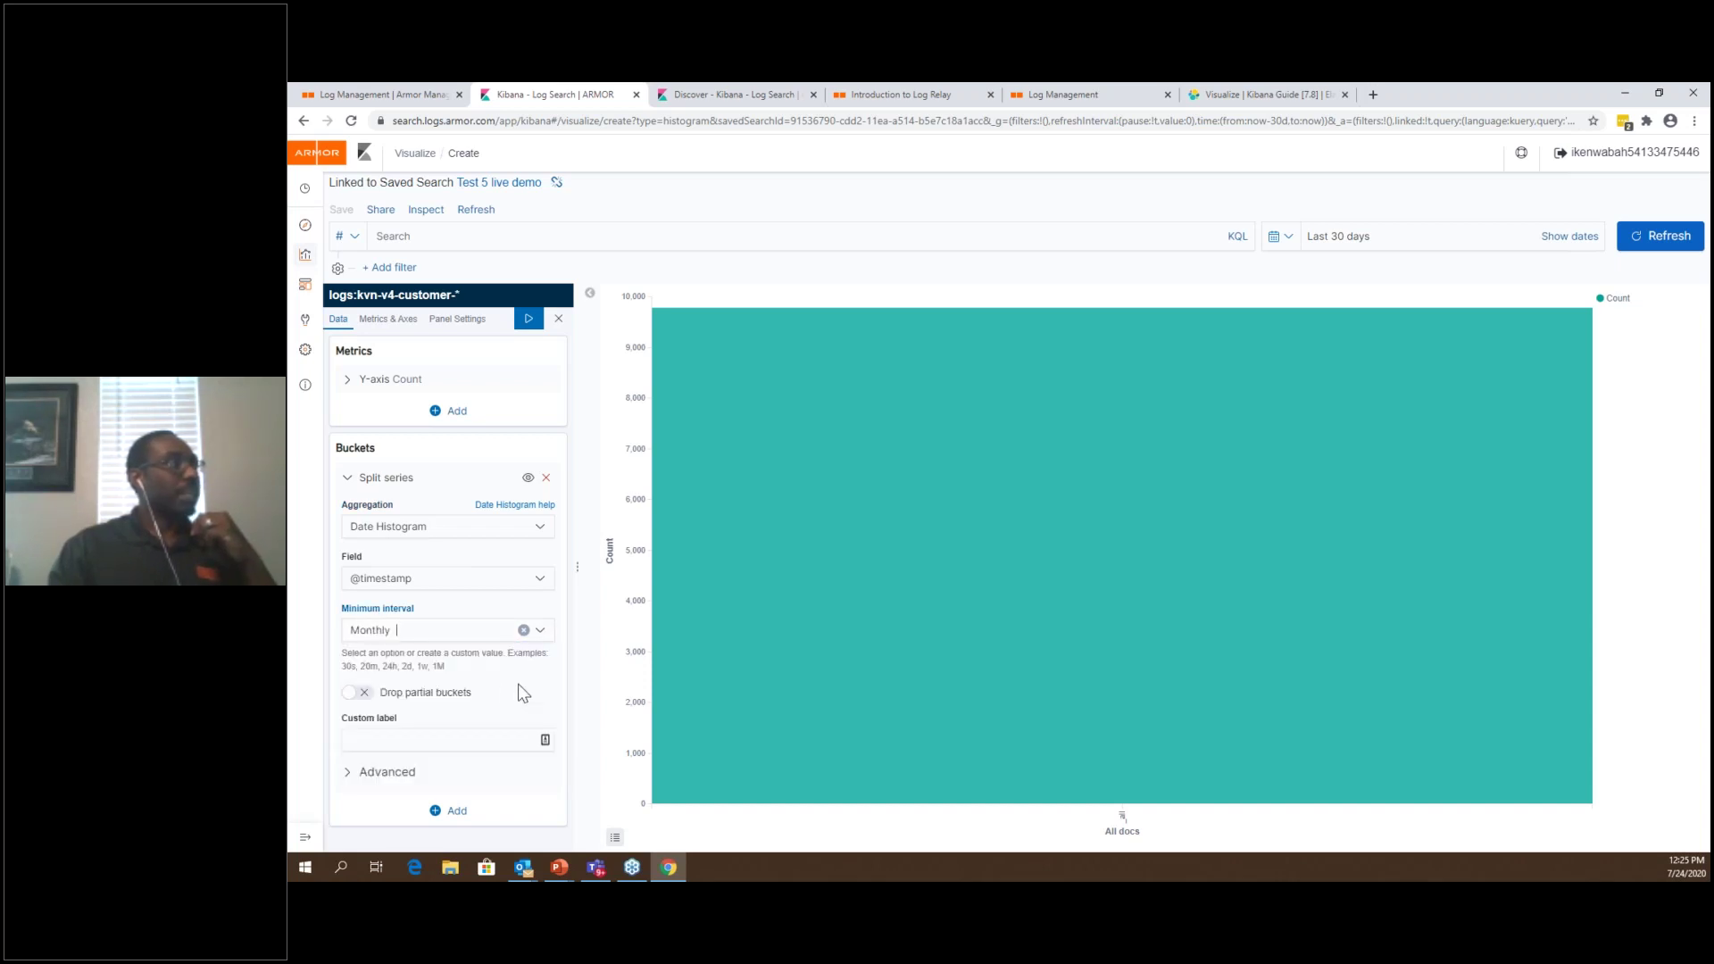
Add a second split series with a Terms sub aggregation on parsed.trendmicro.category and apply the changes to the chart
left_click(434, 810)
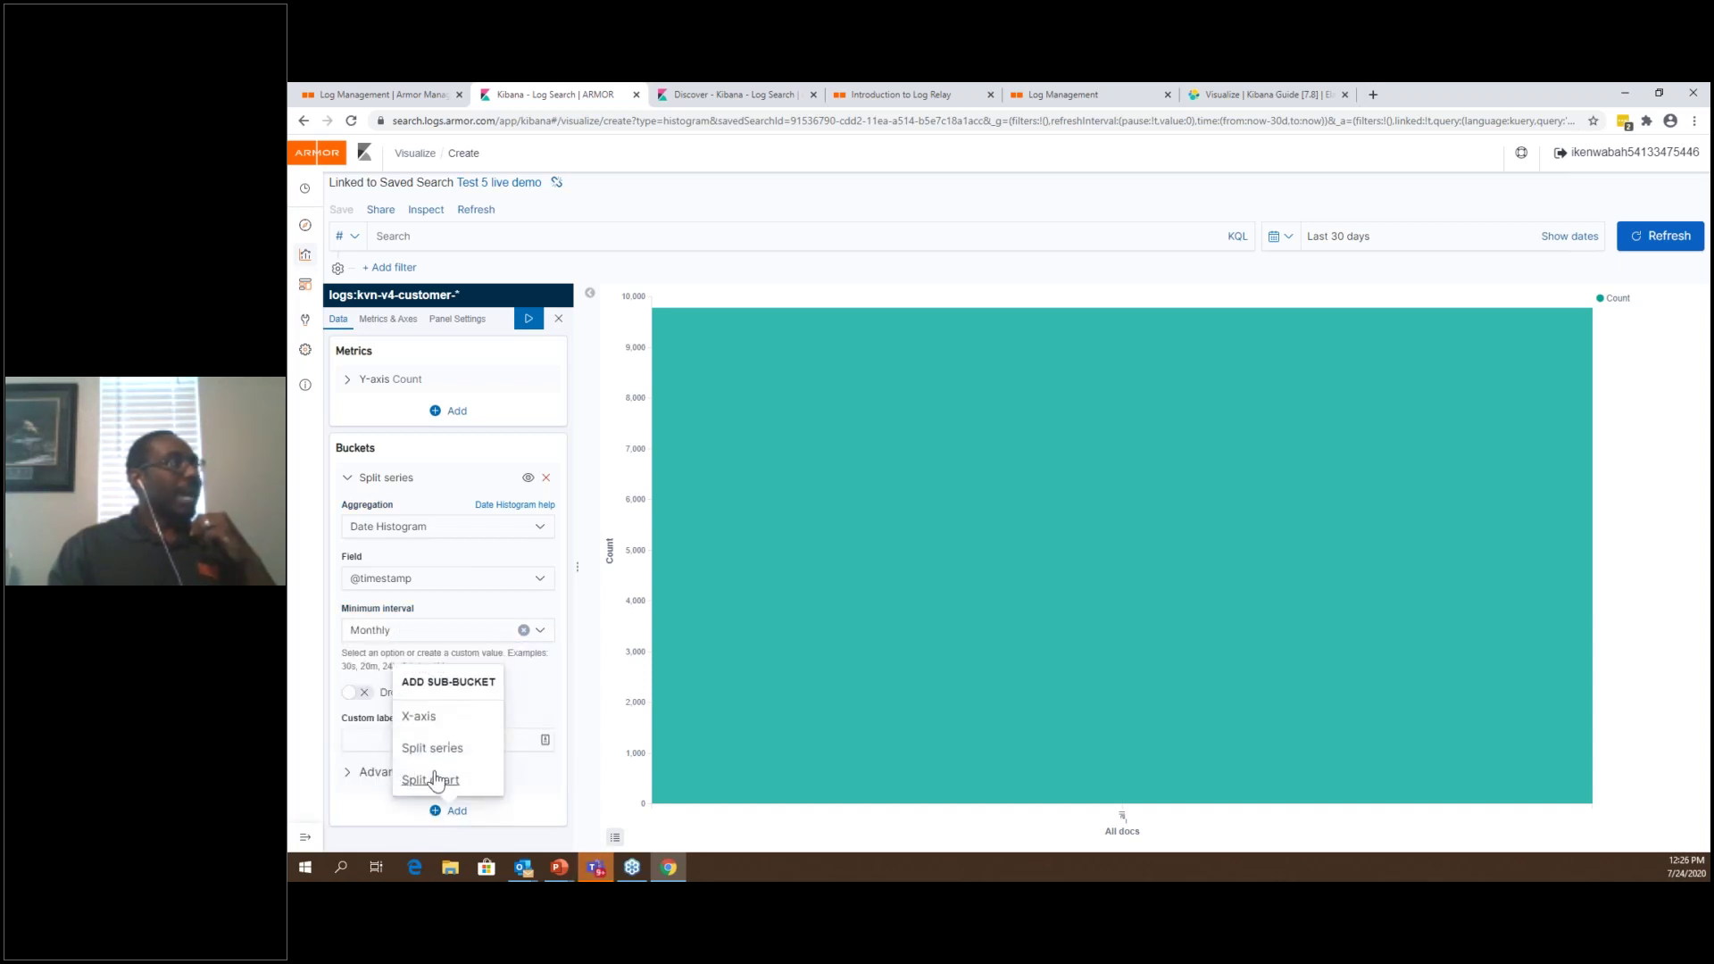
left_click(432, 748)
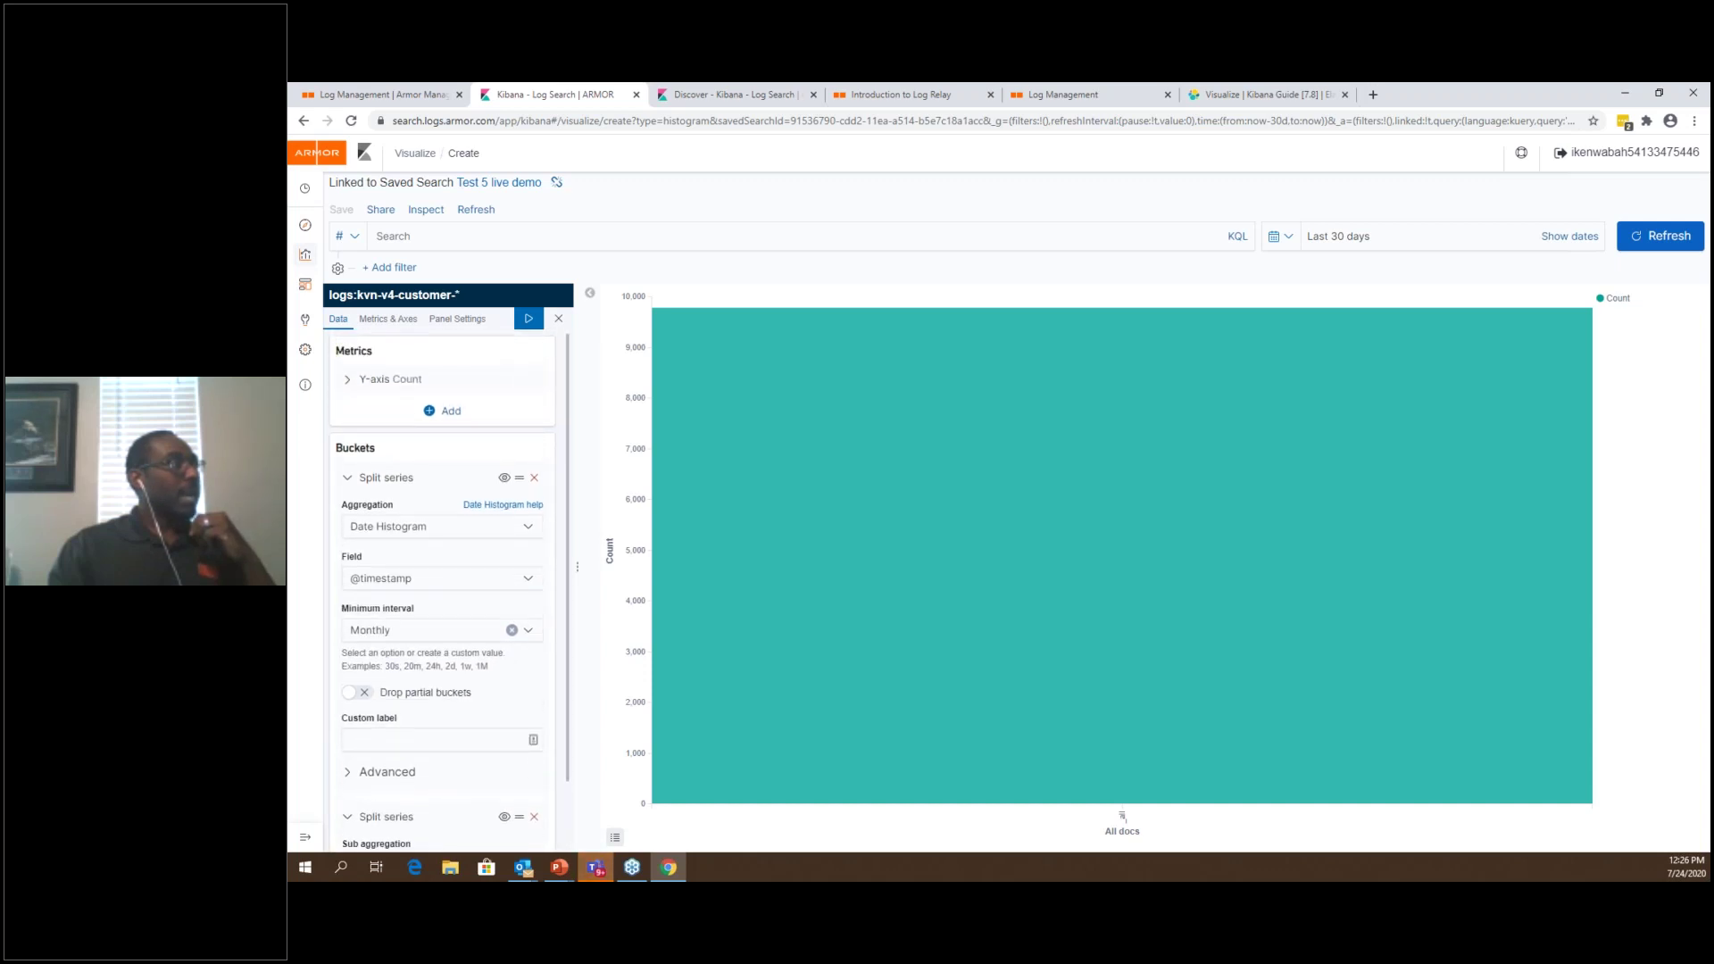
left_click(460, 794)
scroll(447, 772, "down", 1)
left_click(441, 768)
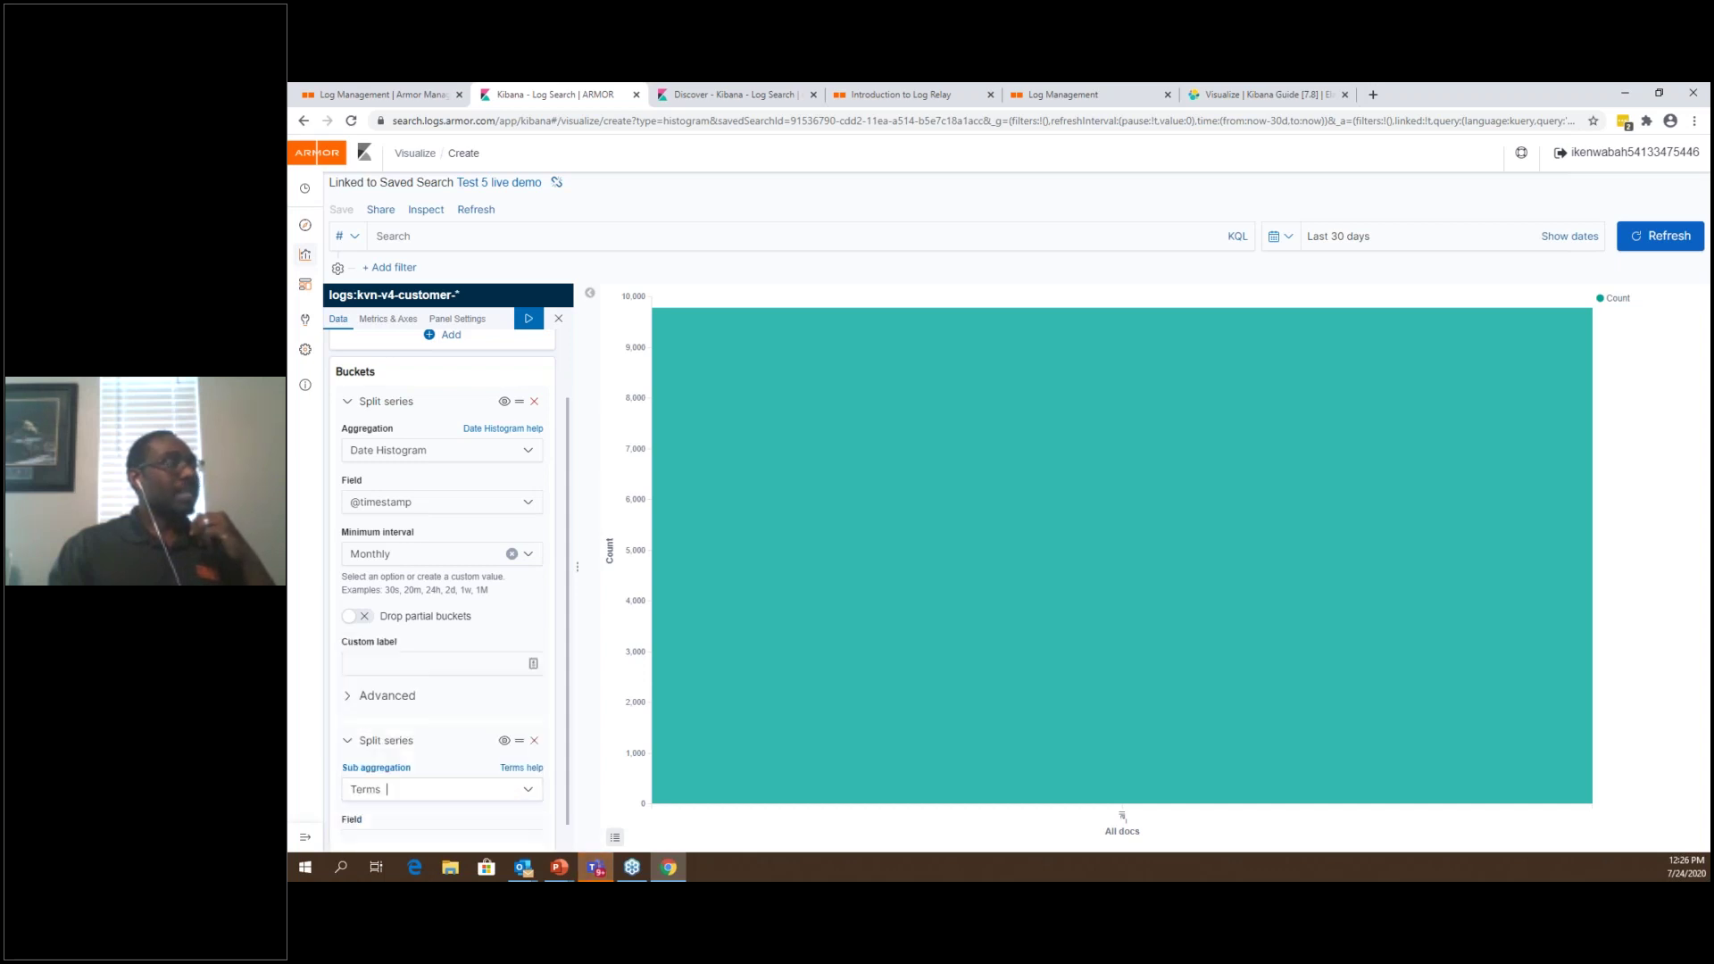
scroll(467, 697, "down", 3)
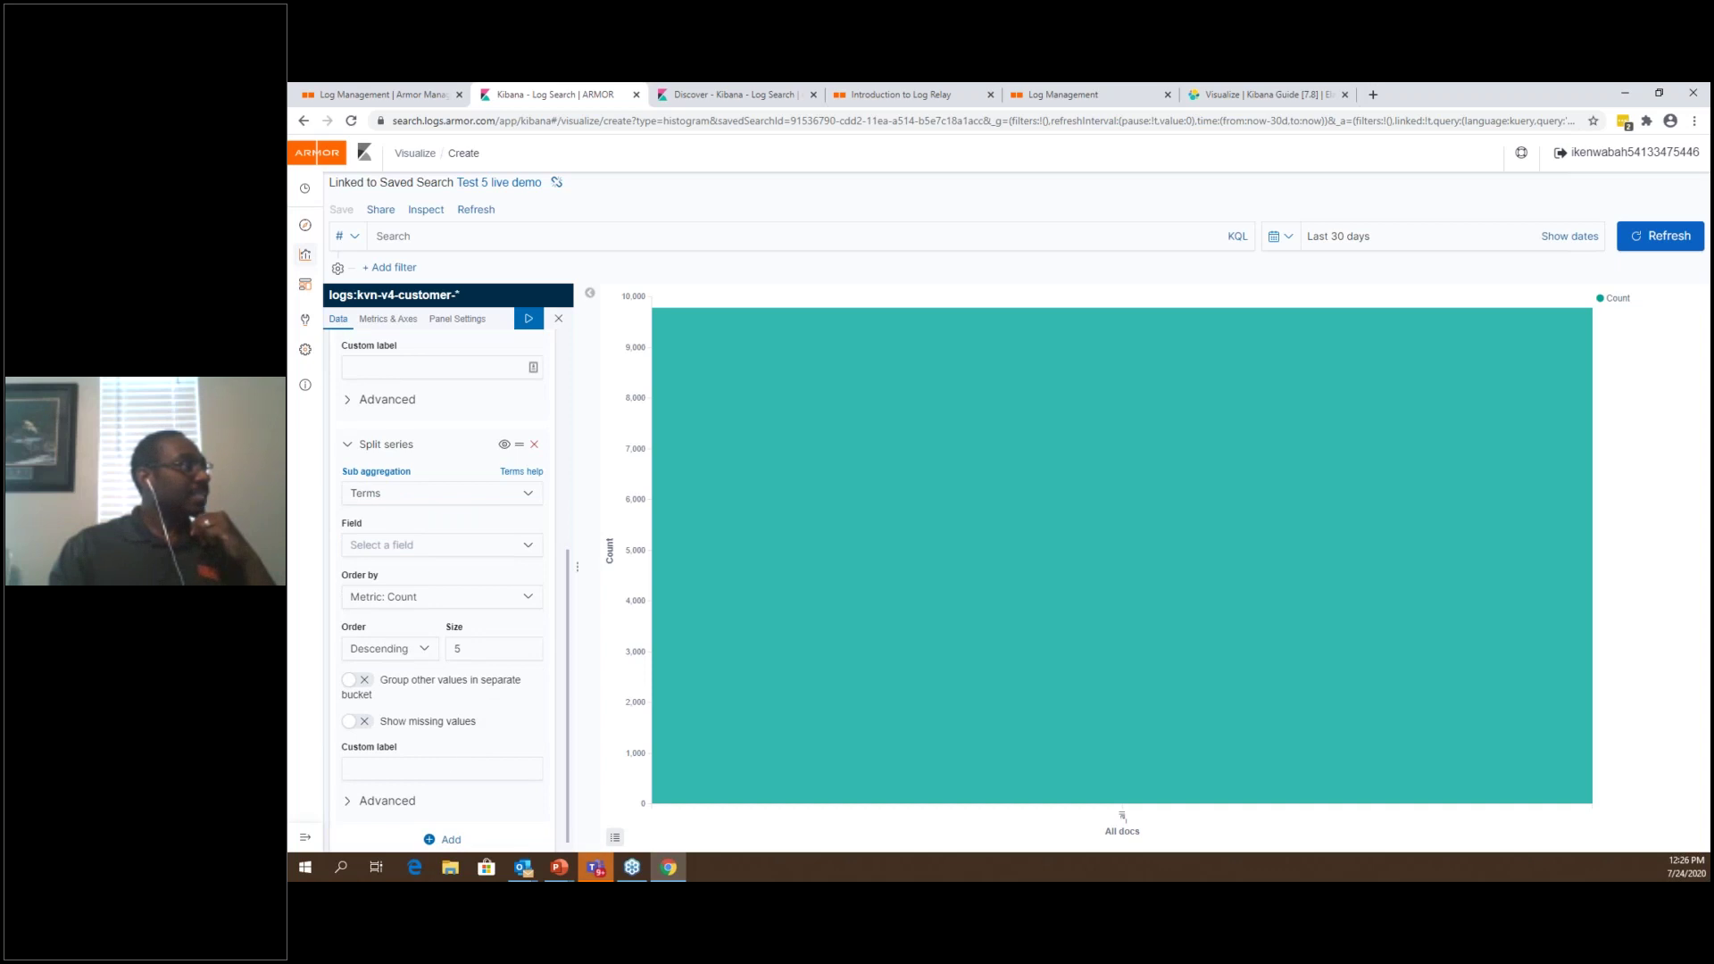
left_click(427, 546)
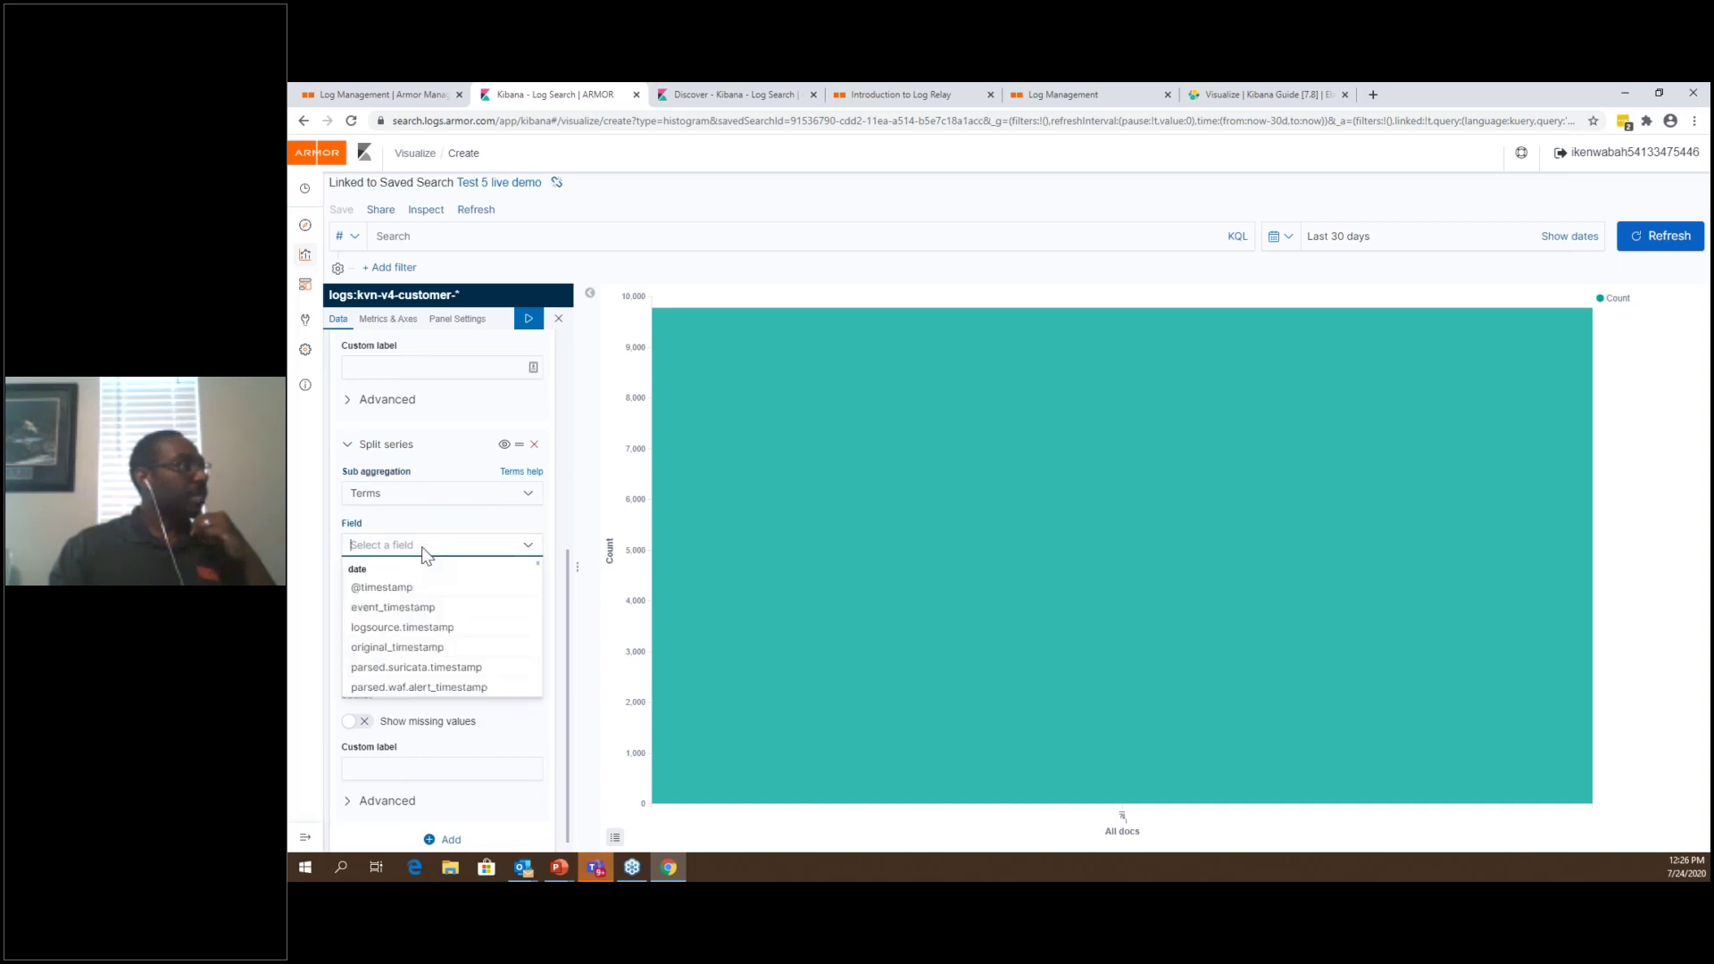
type("tren")
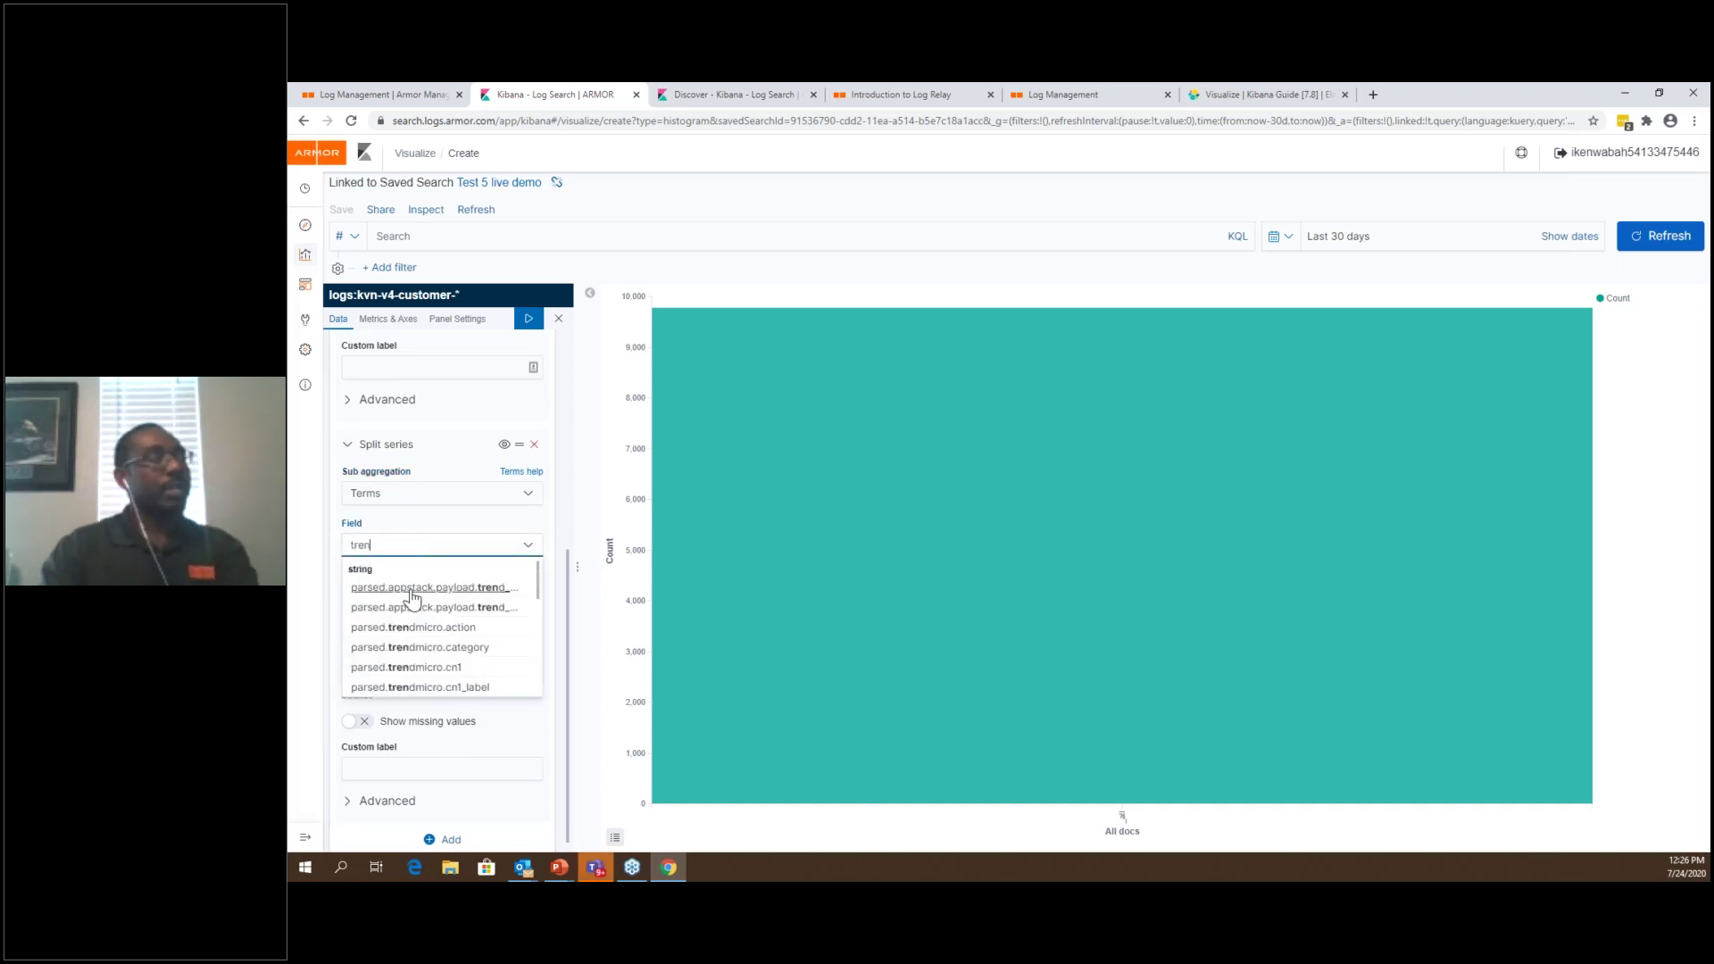
type("dmicro")
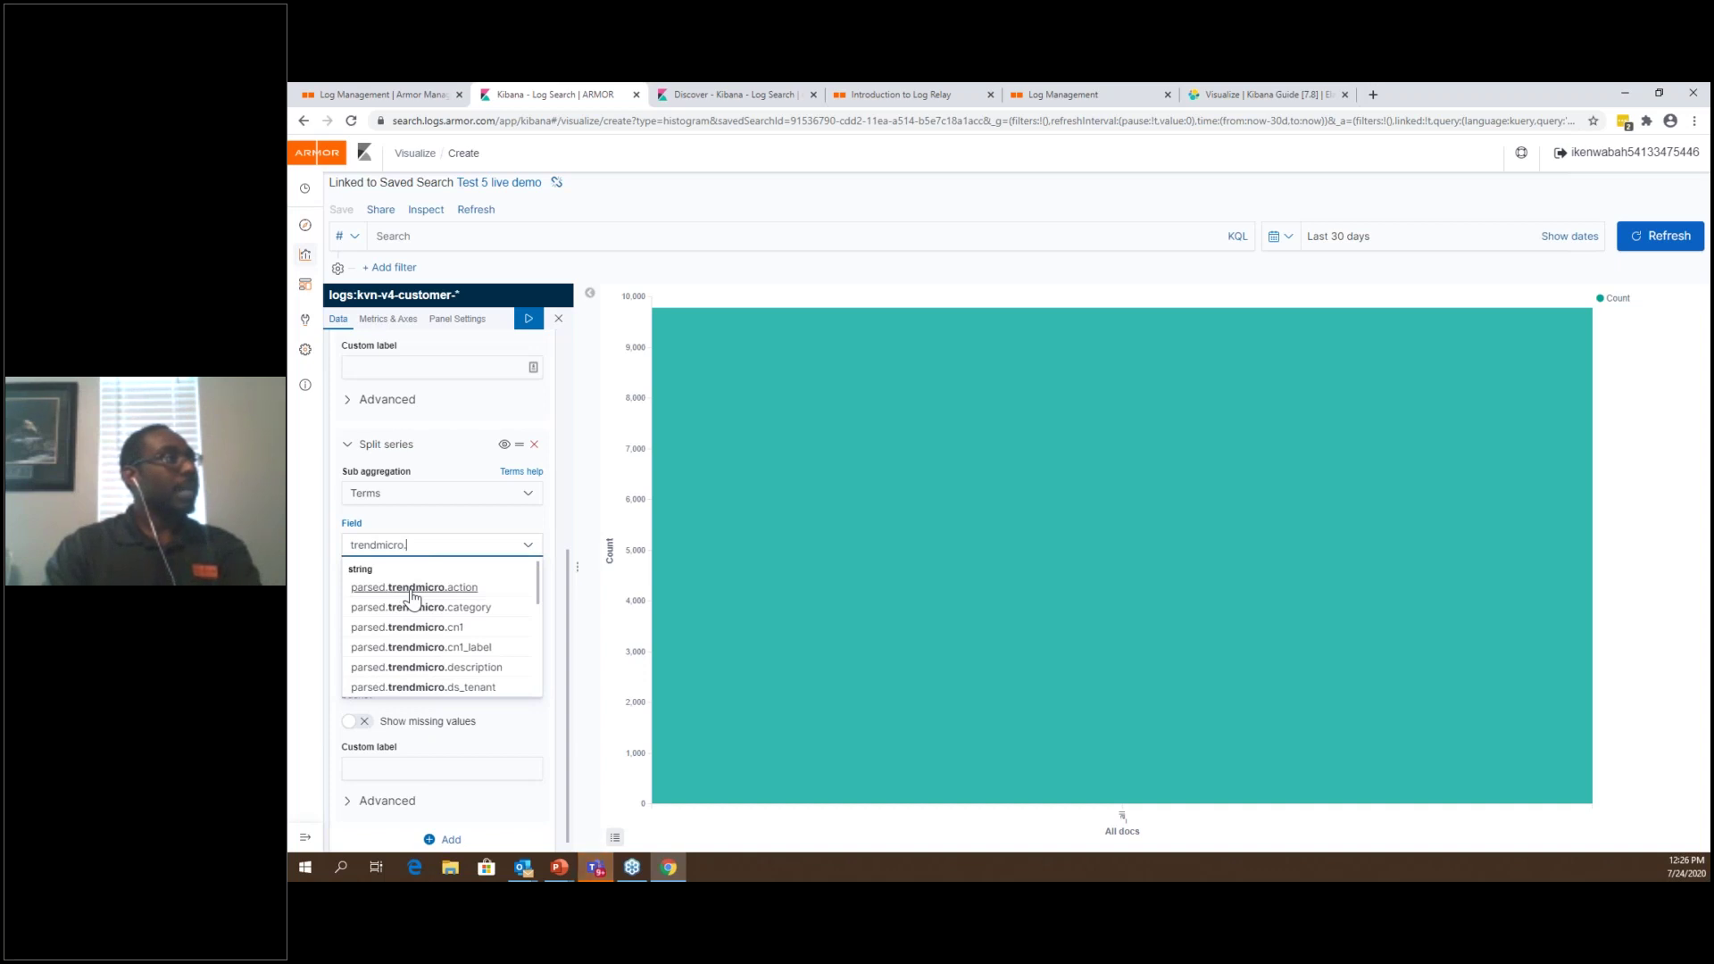
type(".cat")
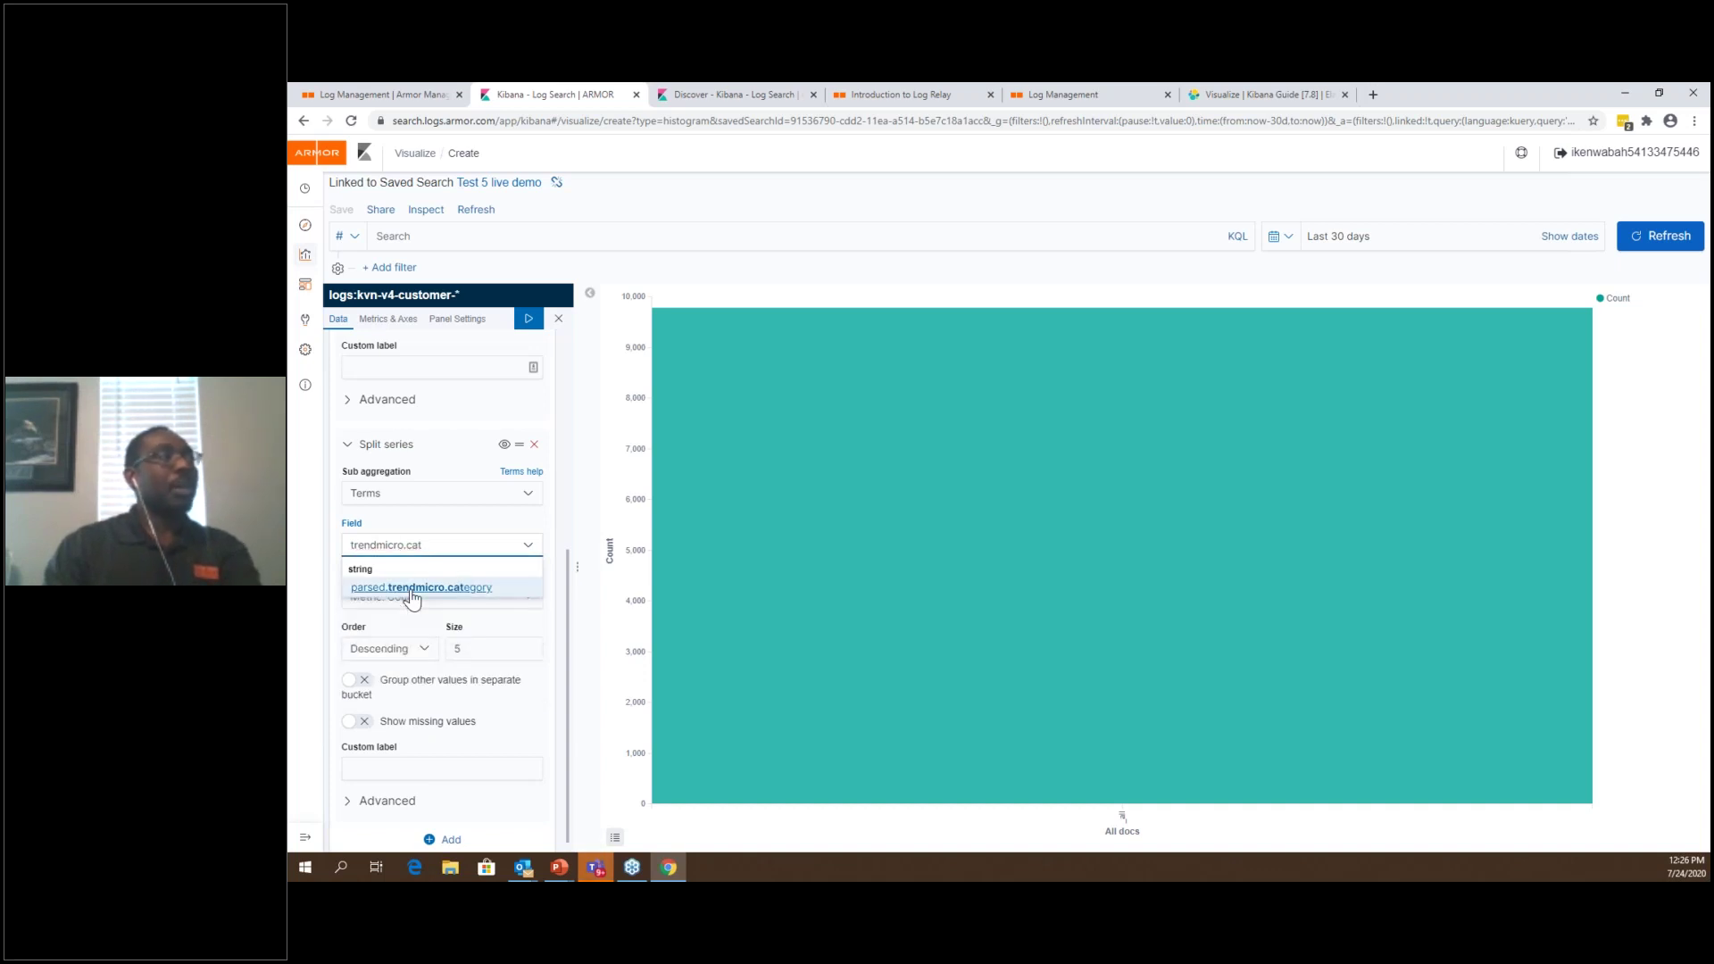
left_click(412, 591)
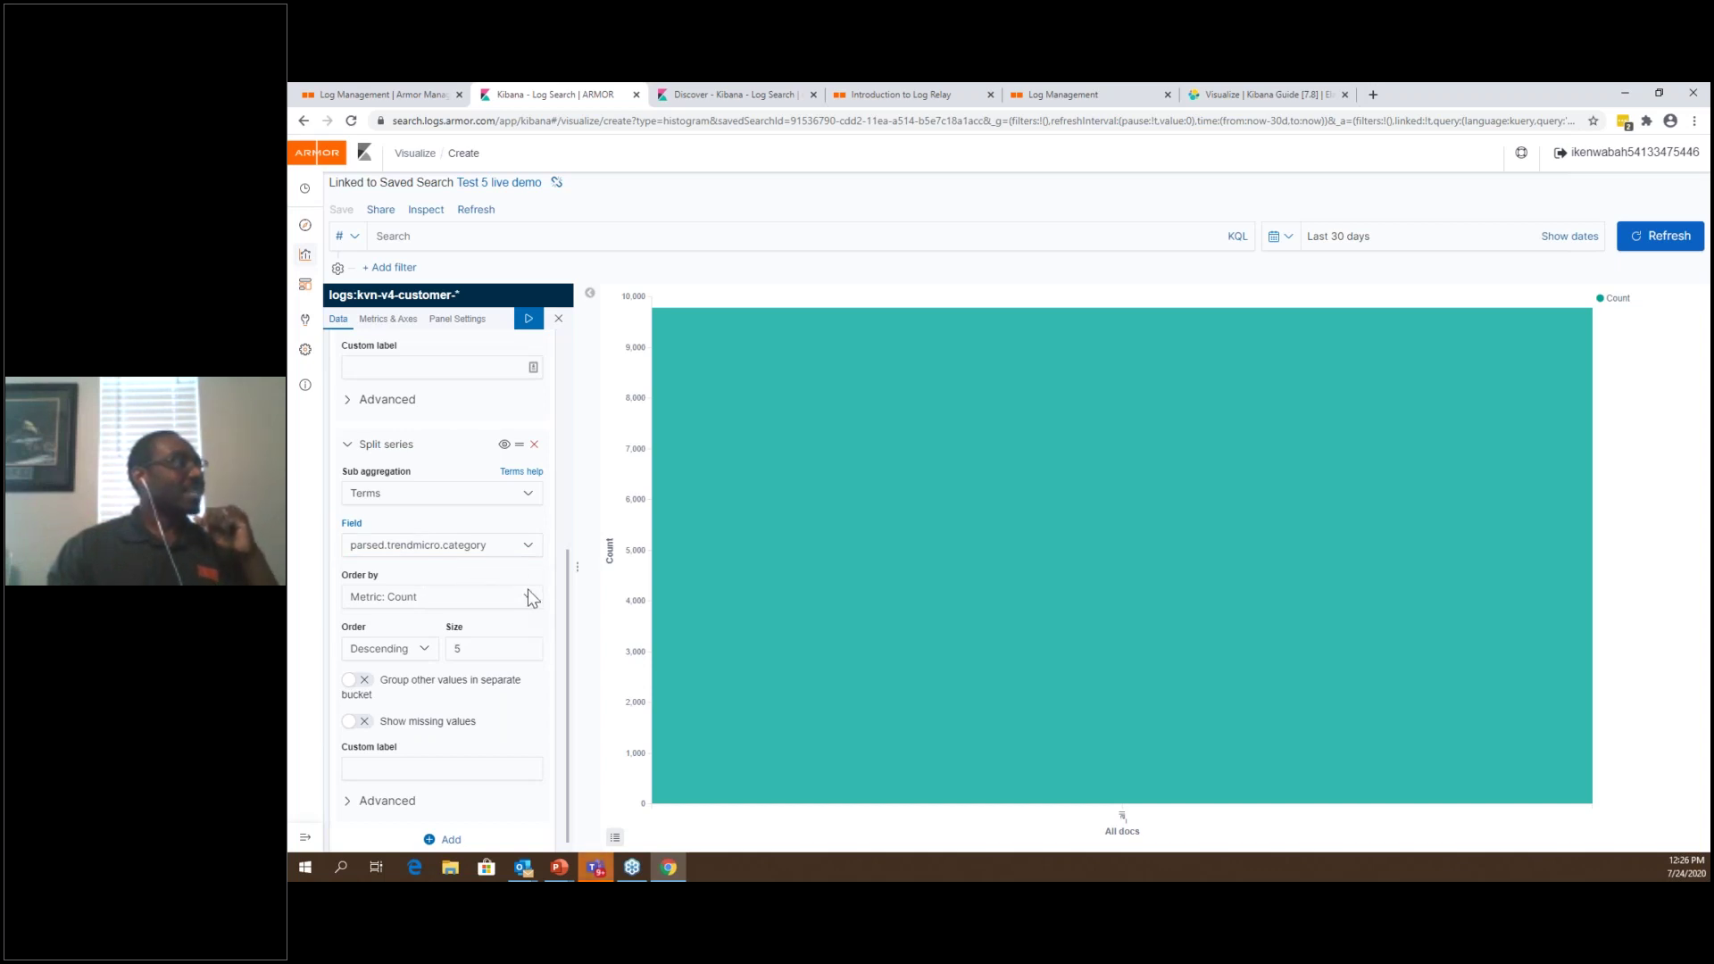
key("ctrl+Return")
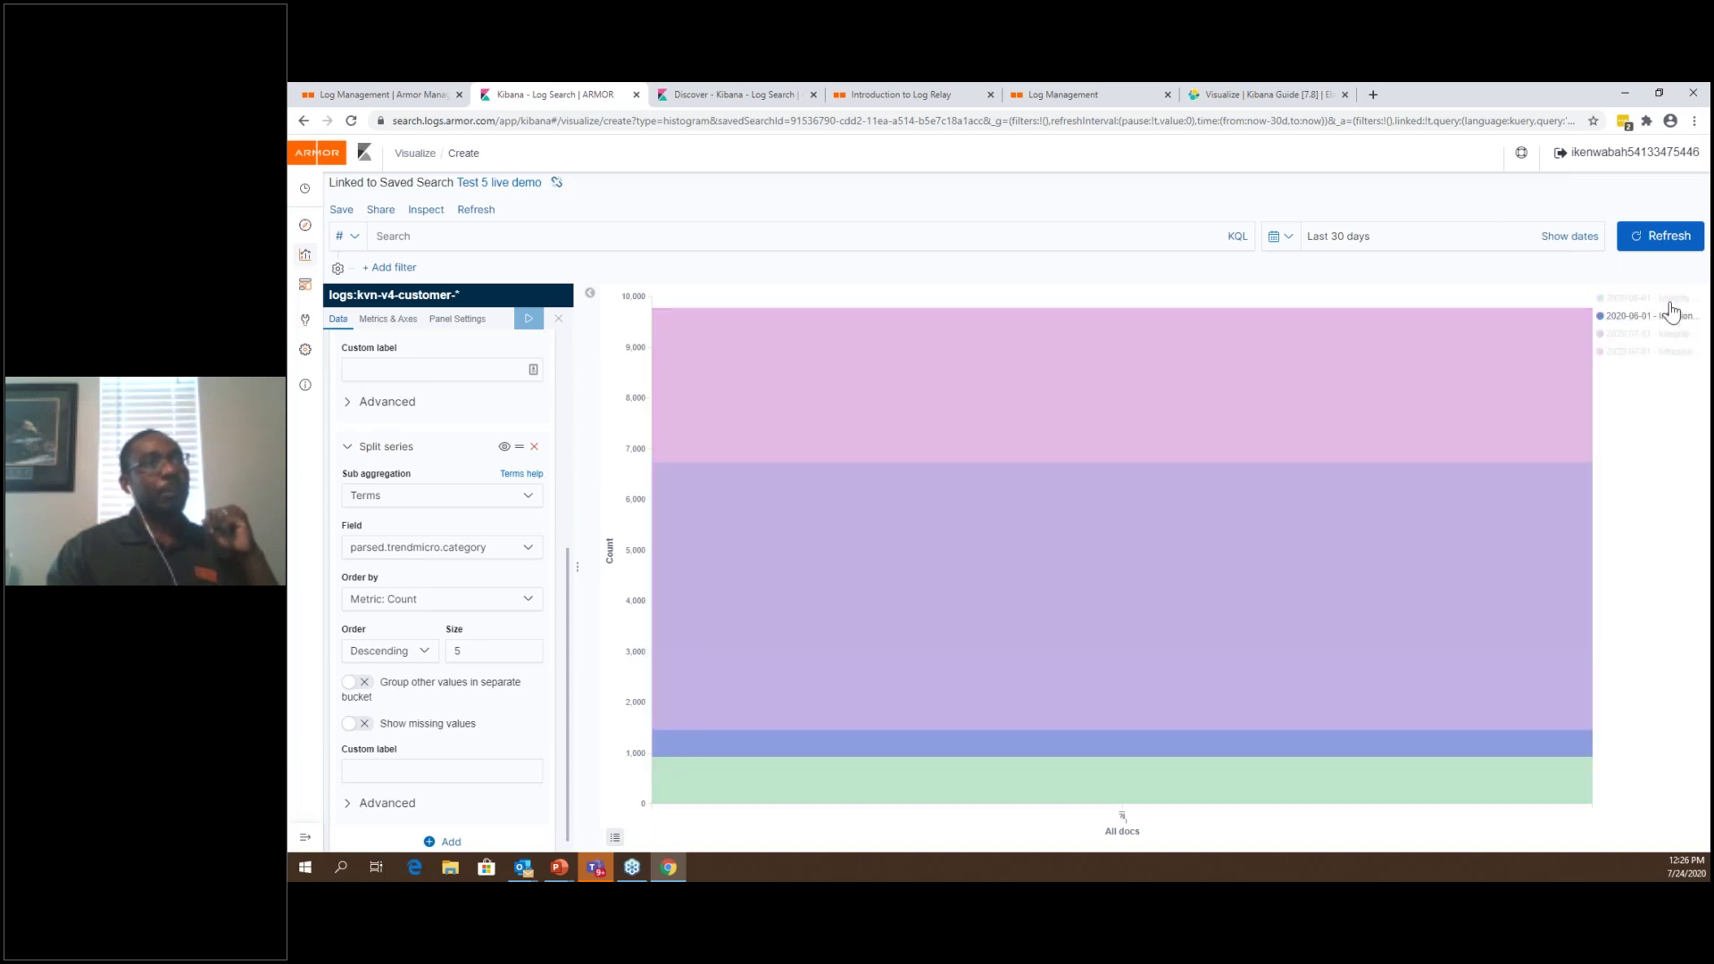
Set the Count metric's bar mode to normal, apply the change and return to the visualization's data settings
left_click(413, 322)
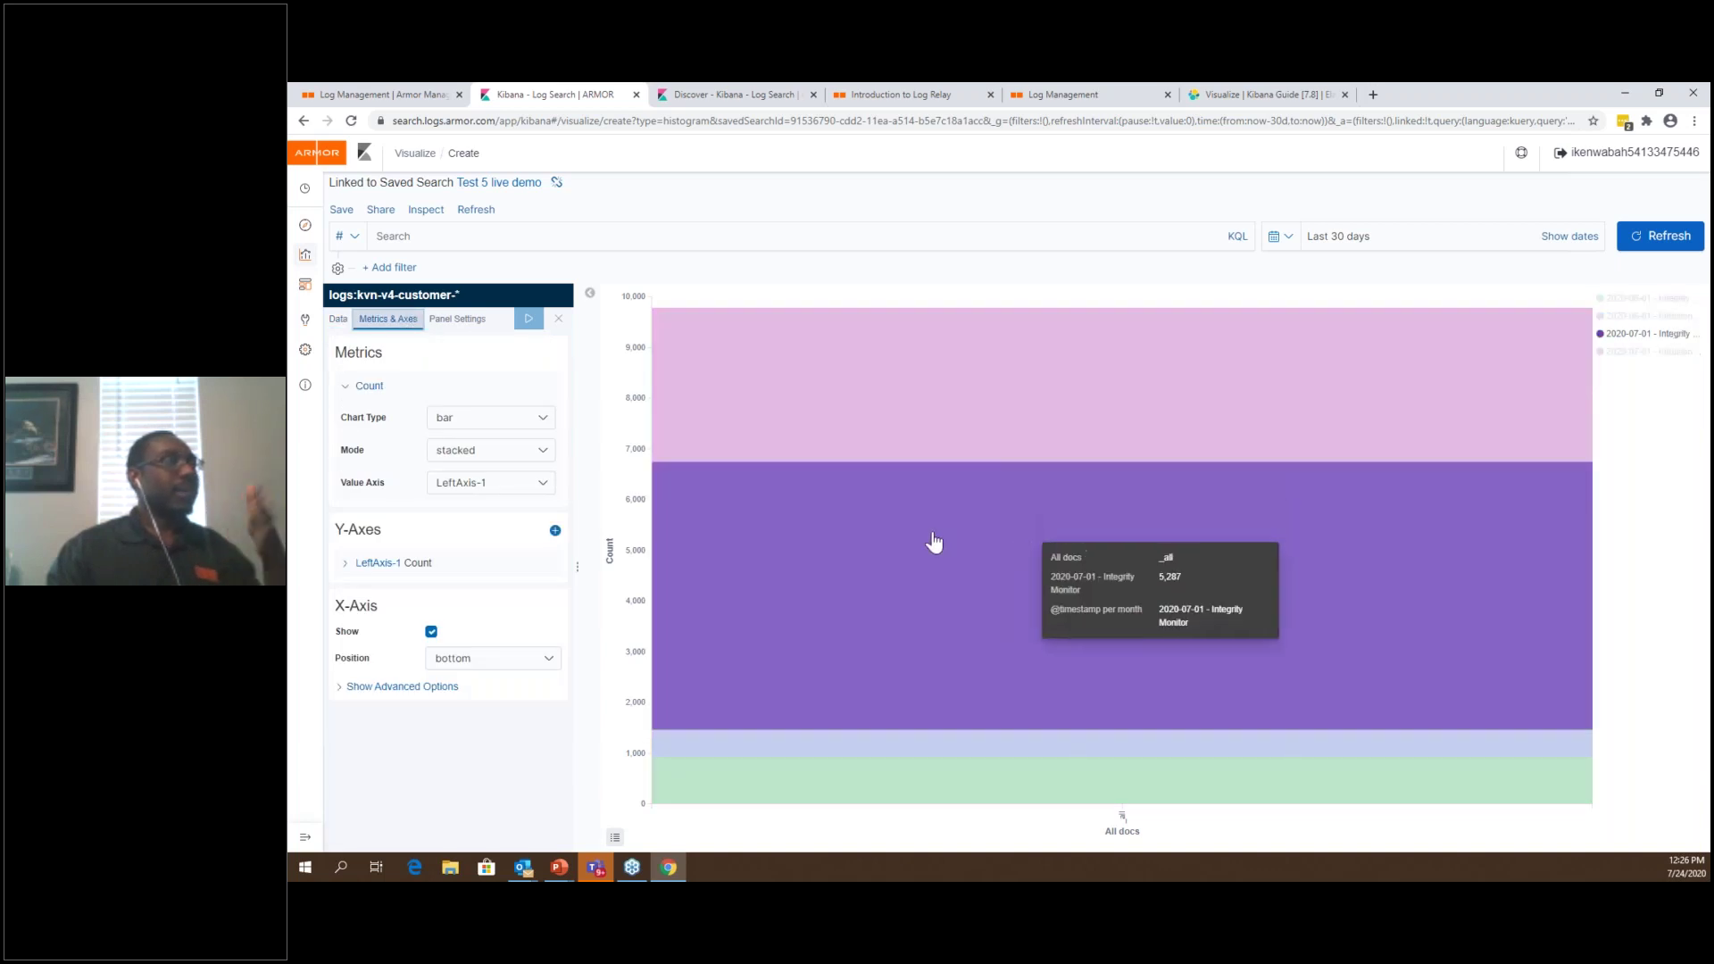
left_click(546, 453)
left_click(513, 475)
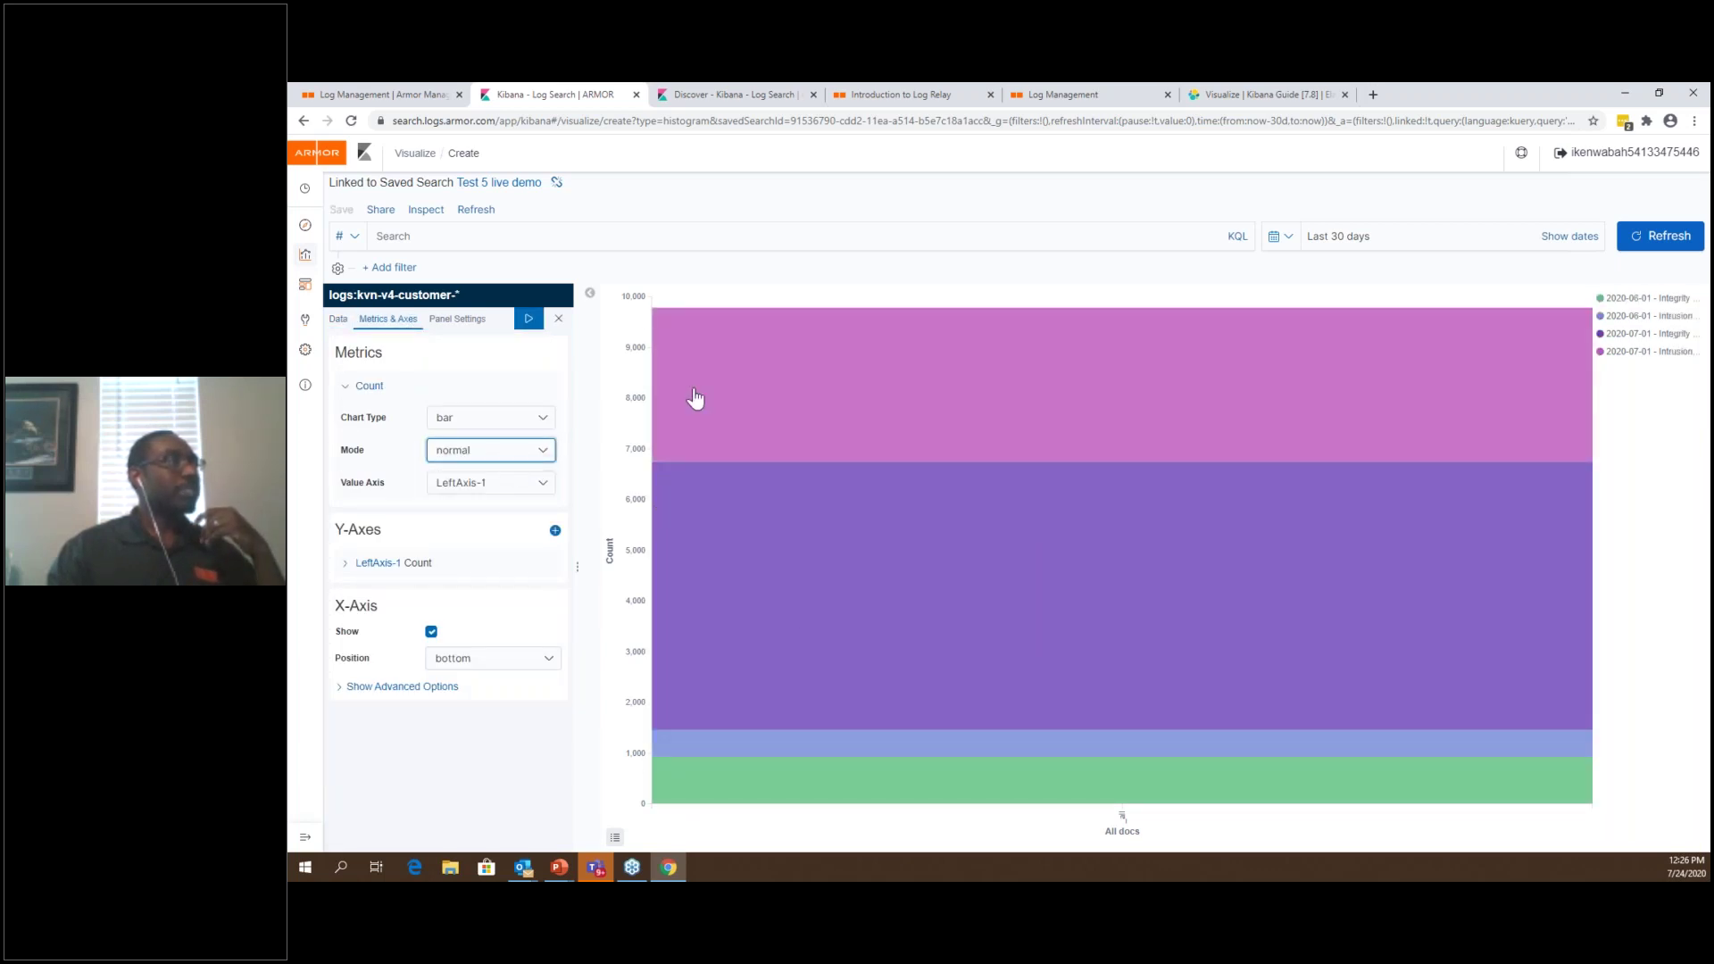
left_click(528, 329)
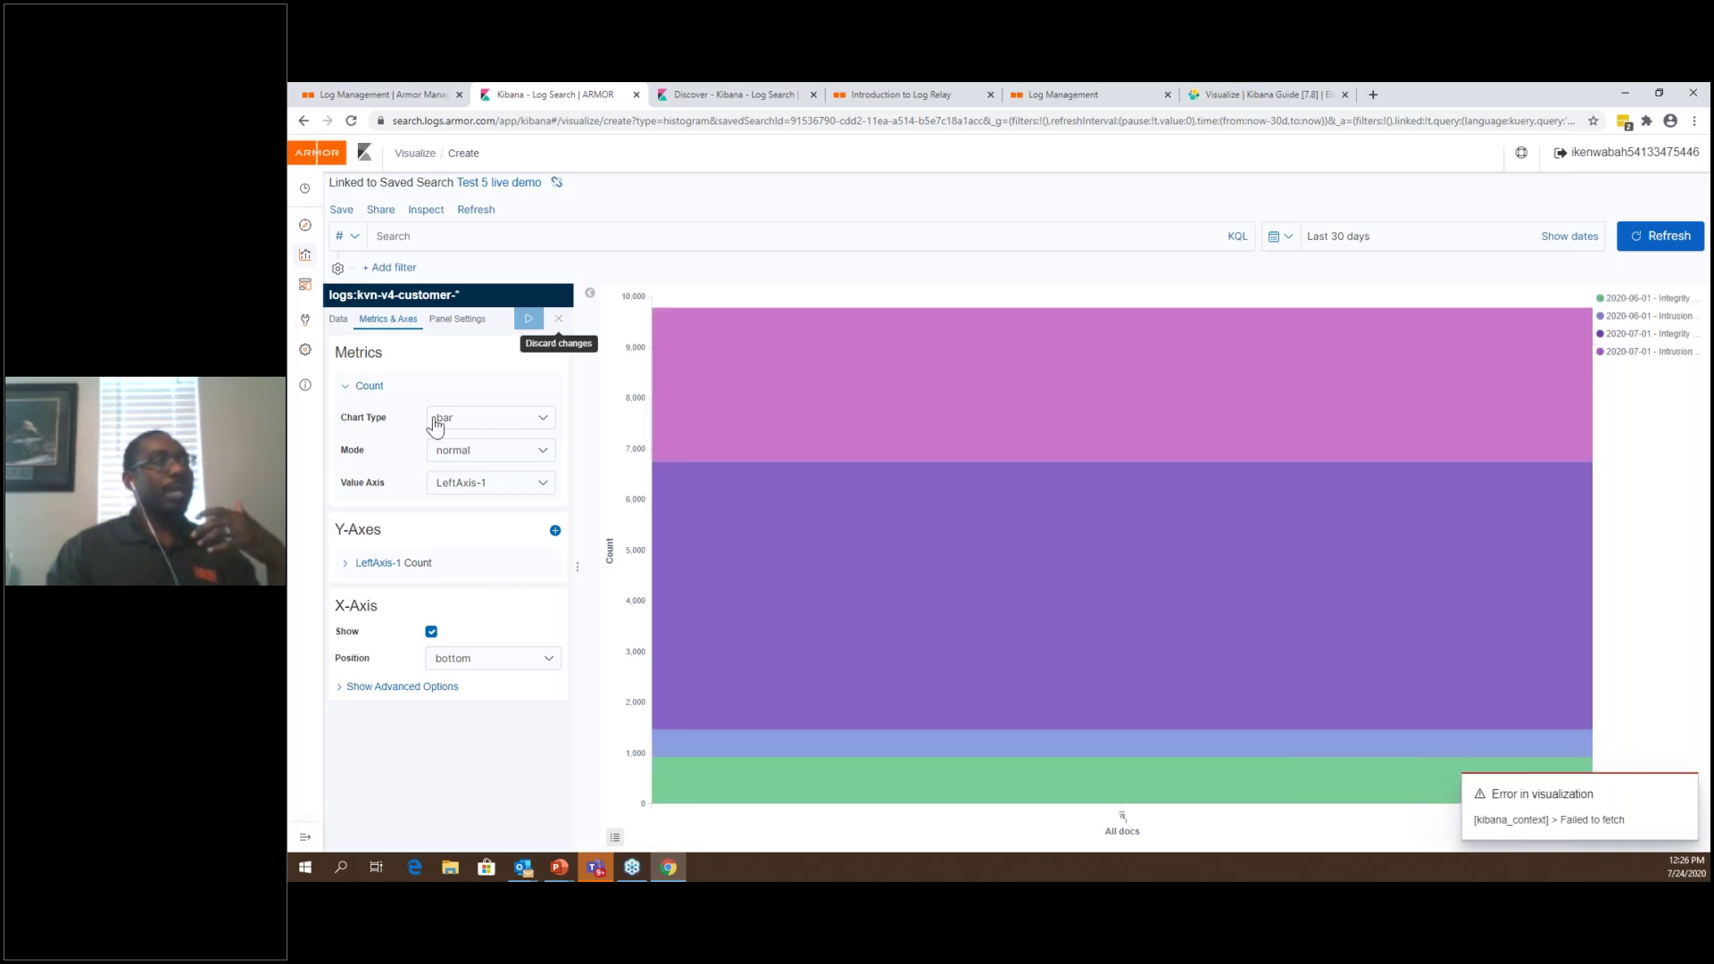
left_click(534, 454)
left_click(518, 468)
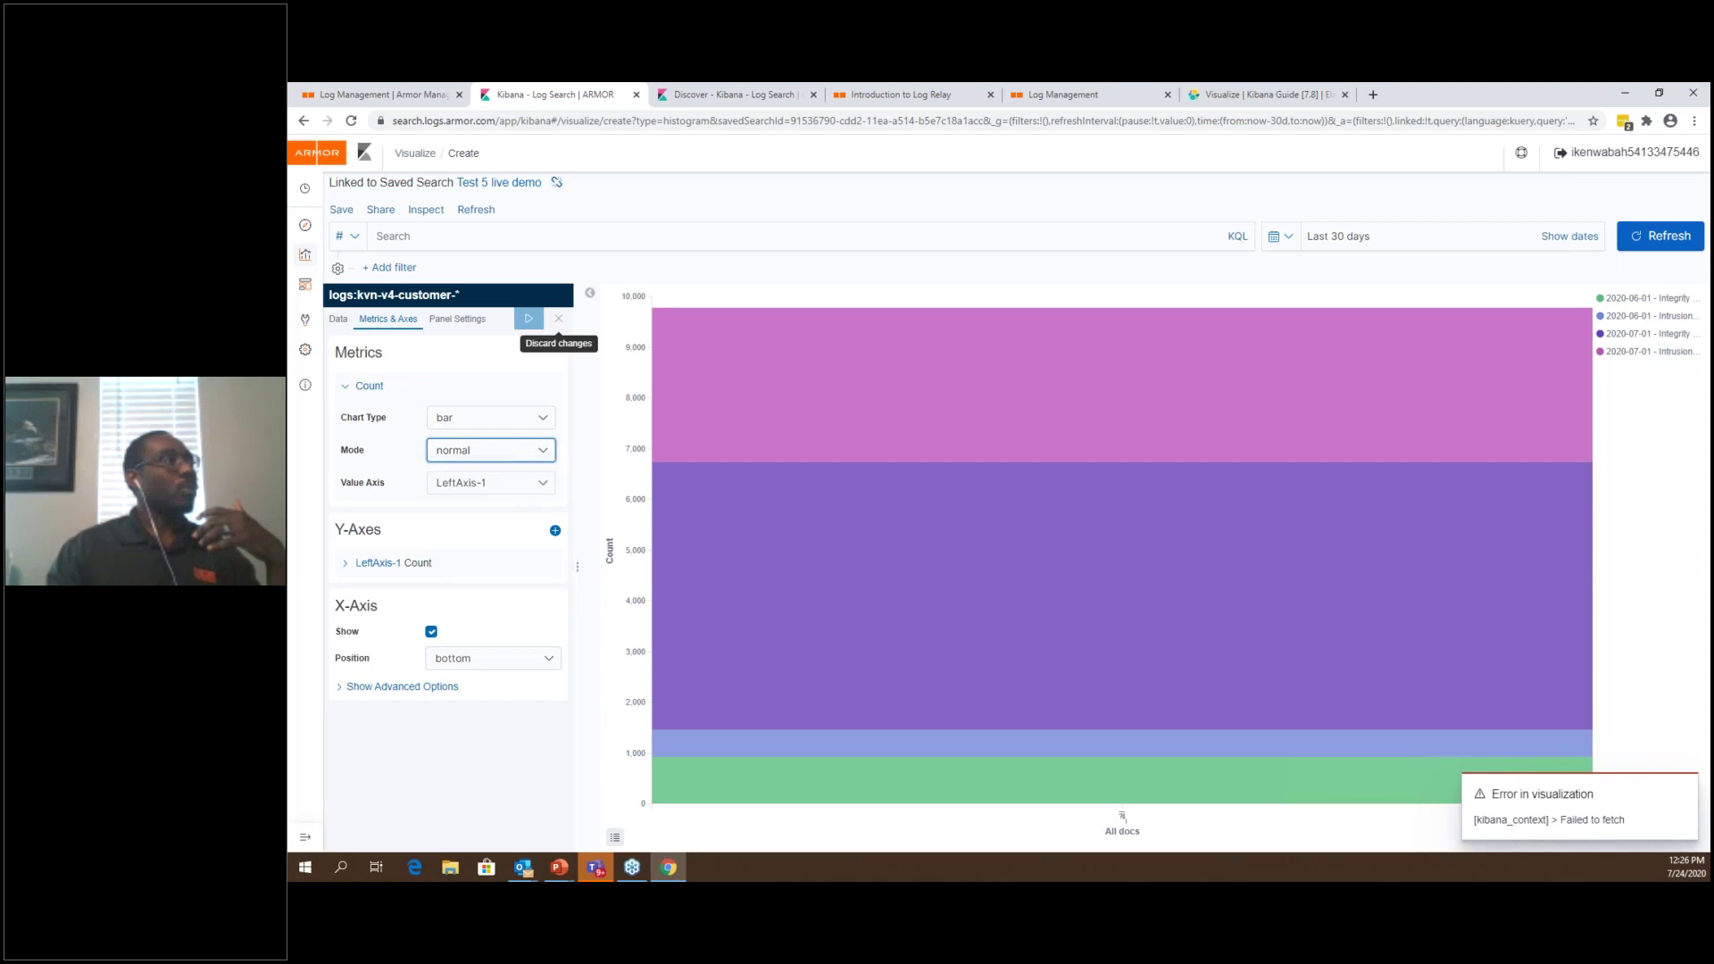
left_click(338, 318)
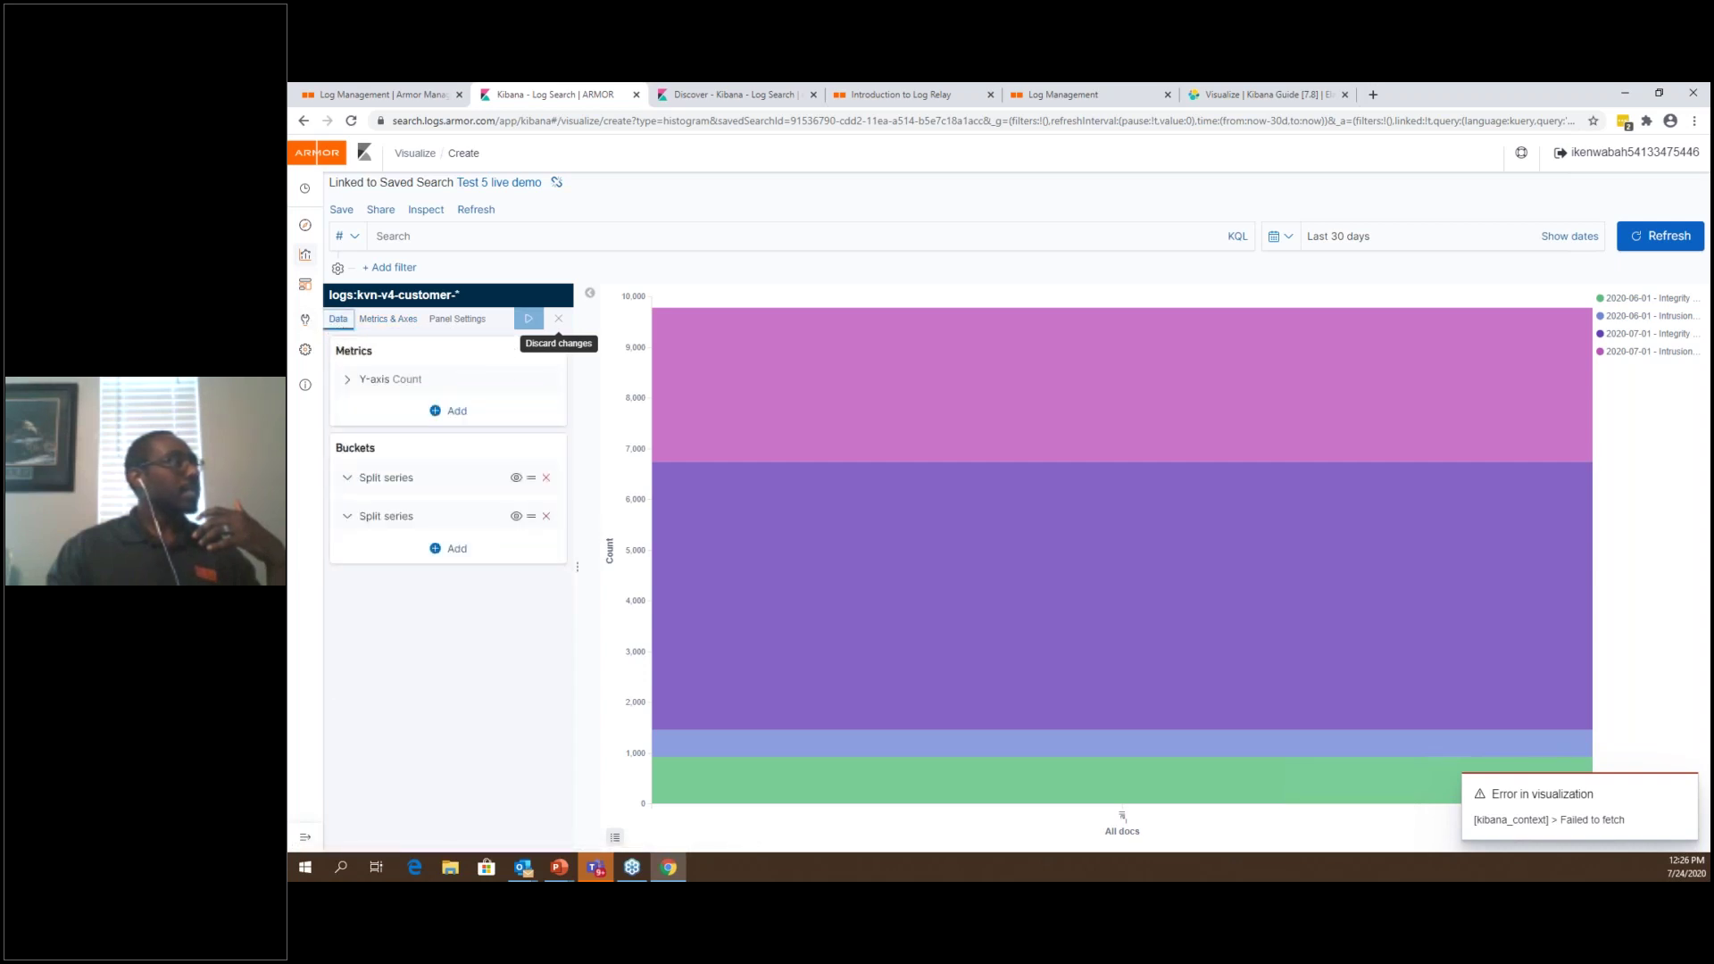
Review the Date Histogram and Terms settings of the two split series buckets and collapse both buckets
left_click(345, 479)
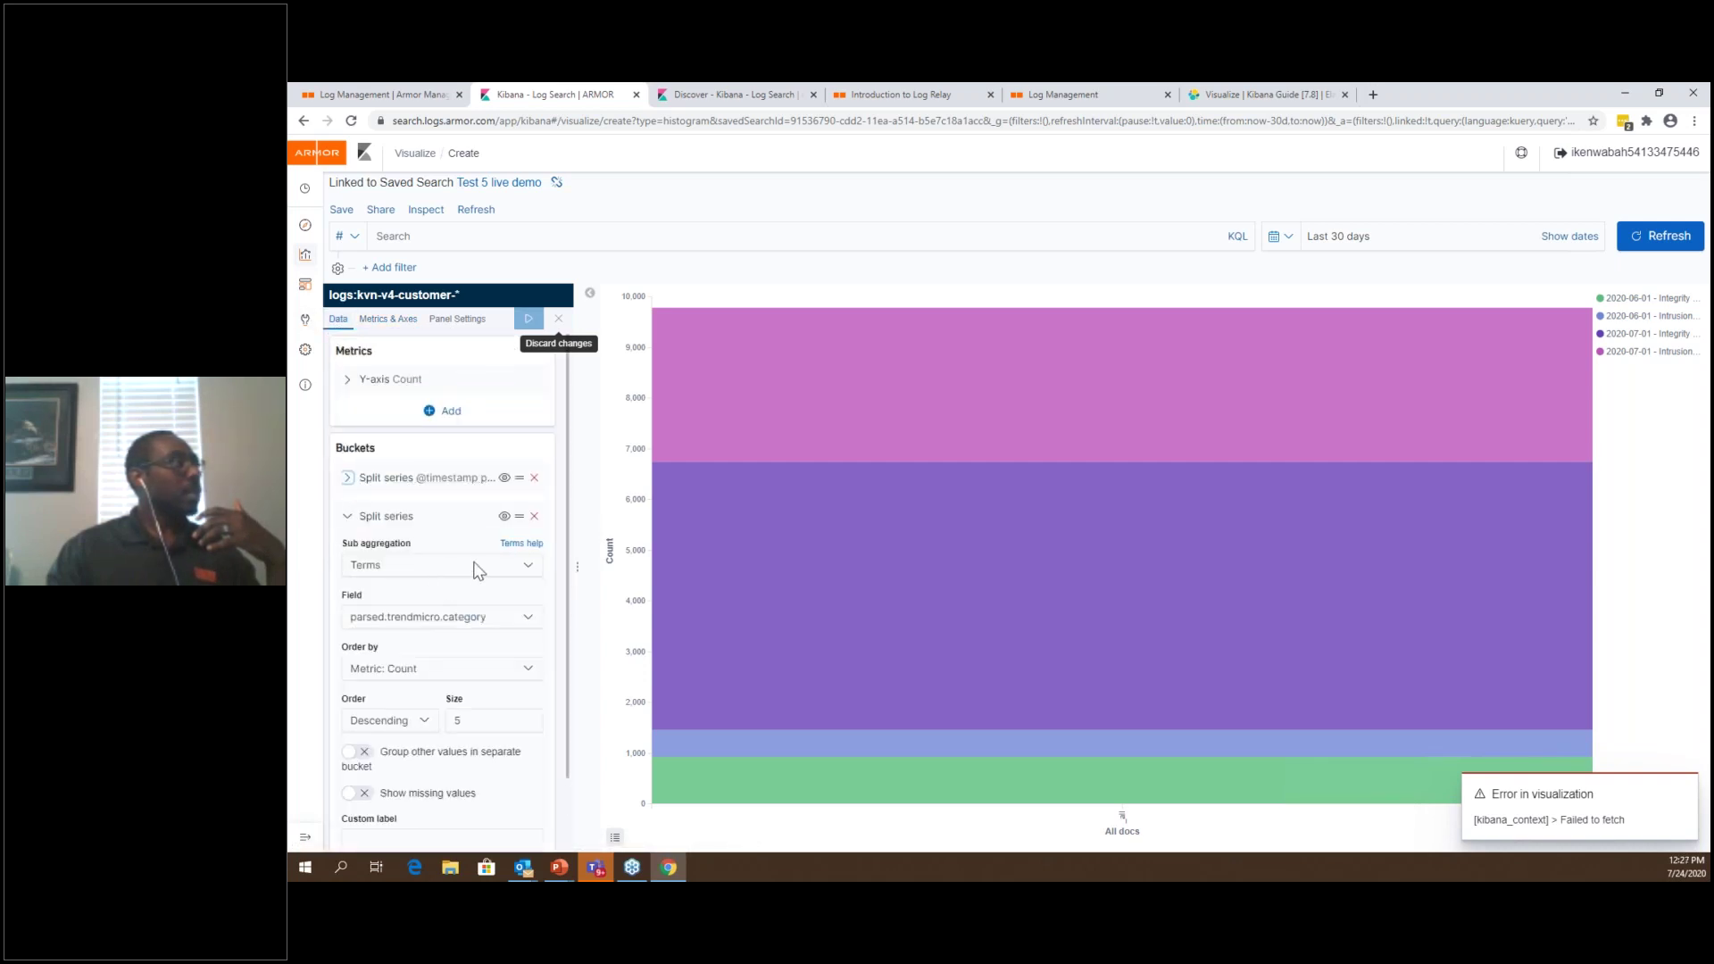
scroll(479, 571, "down", 2)
scroll(479, 571, "up", 2)
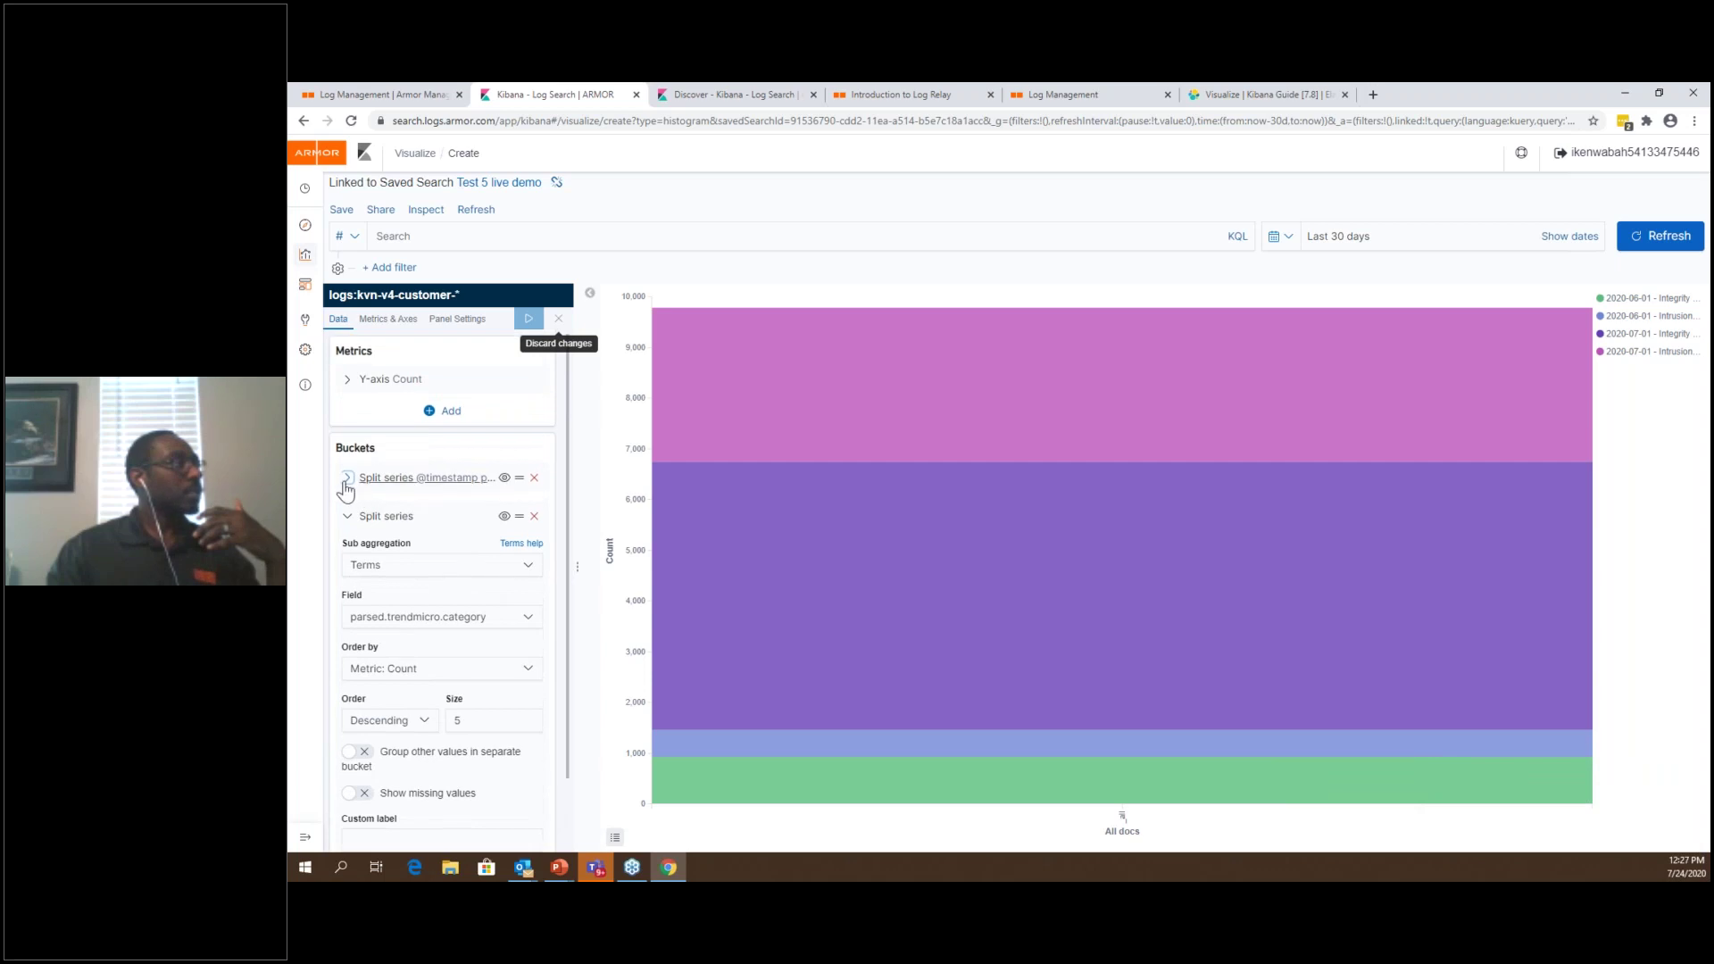
left_click(347, 516)
left_click(347, 478)
scroll(449, 594, "down", 1)
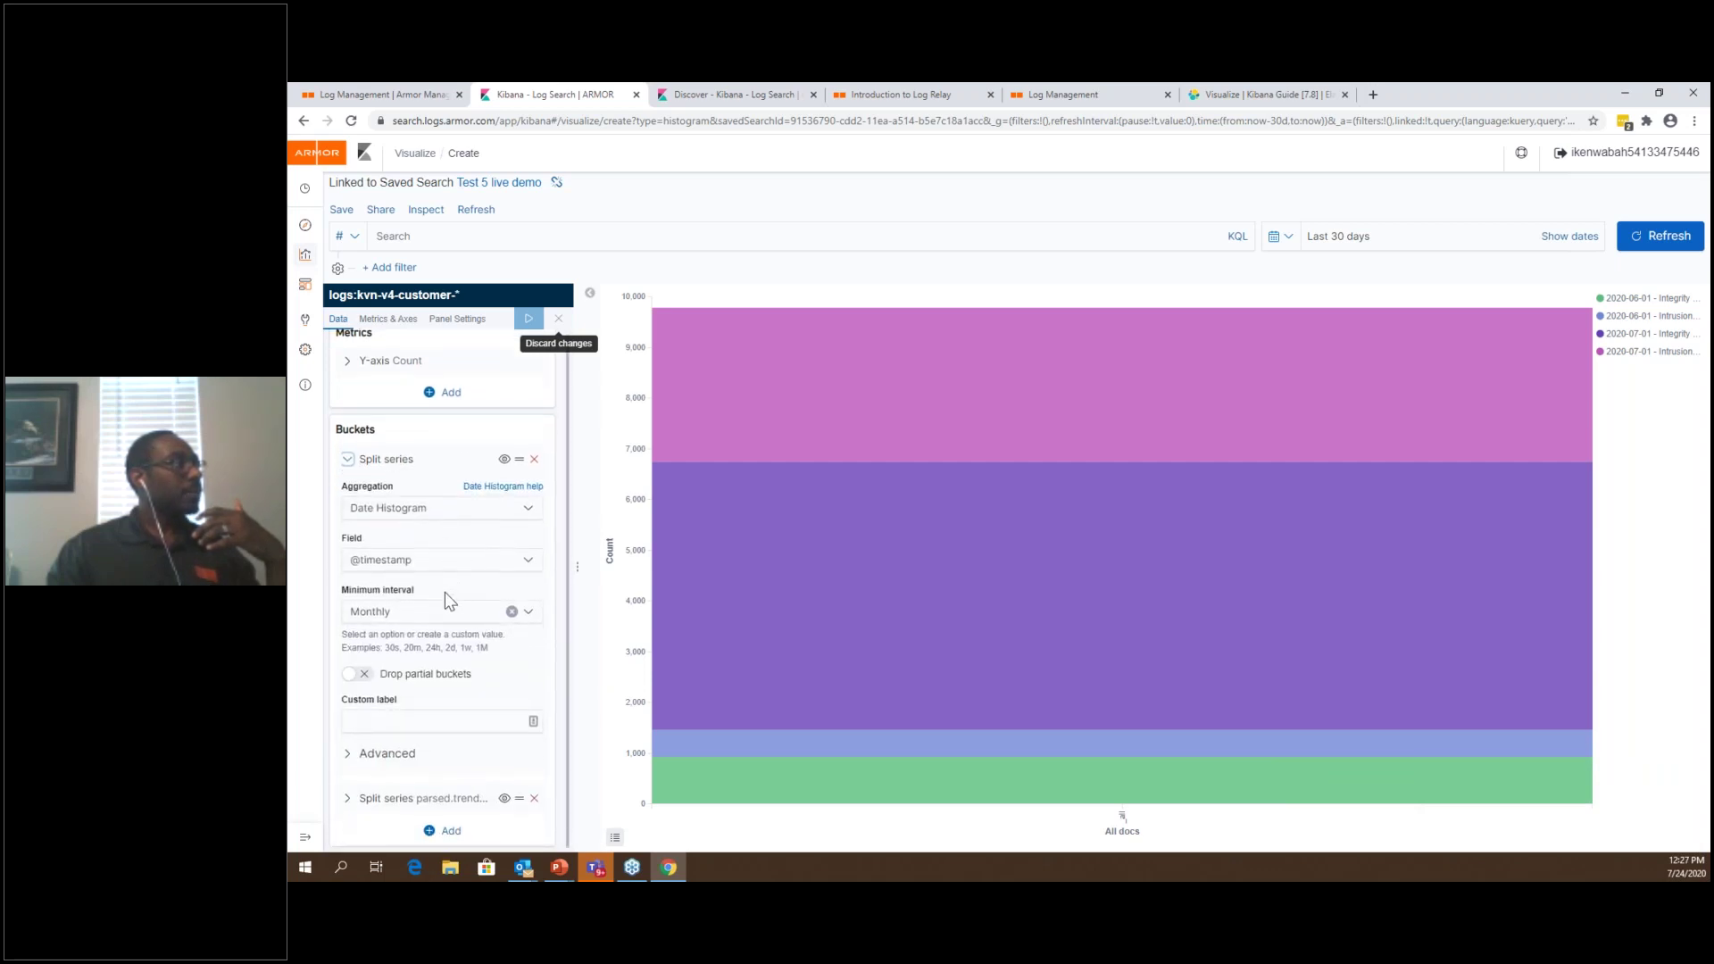
scroll(444, 592, "up", 1)
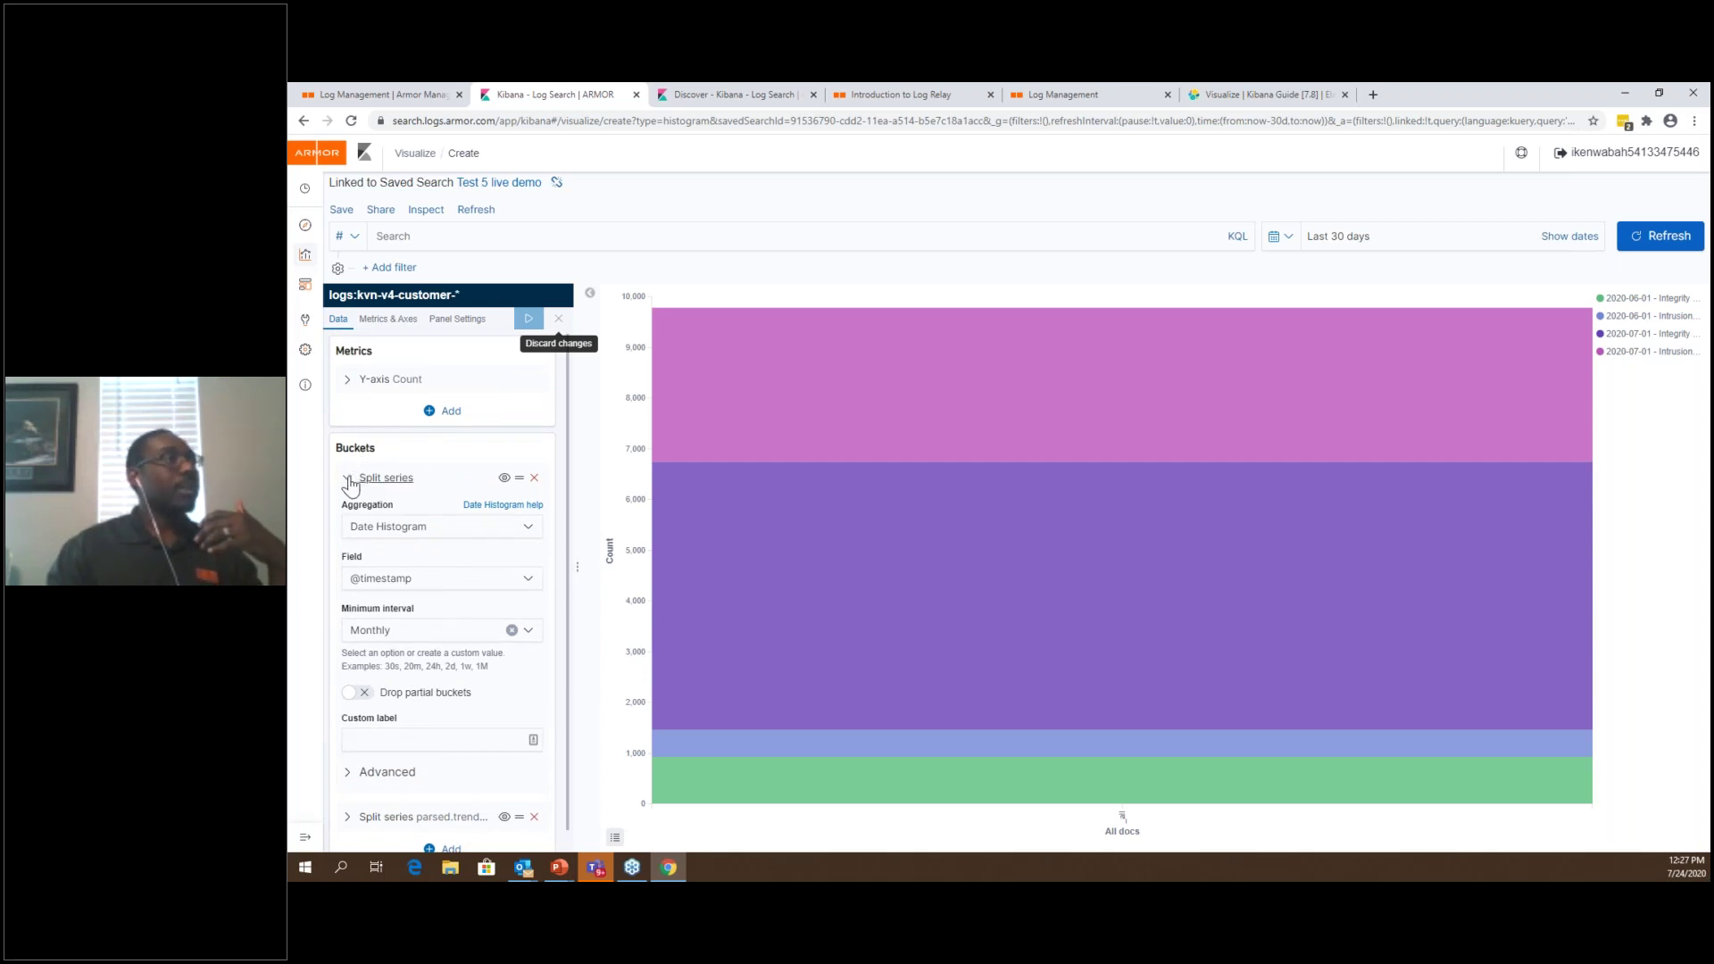
left_click(347, 478)
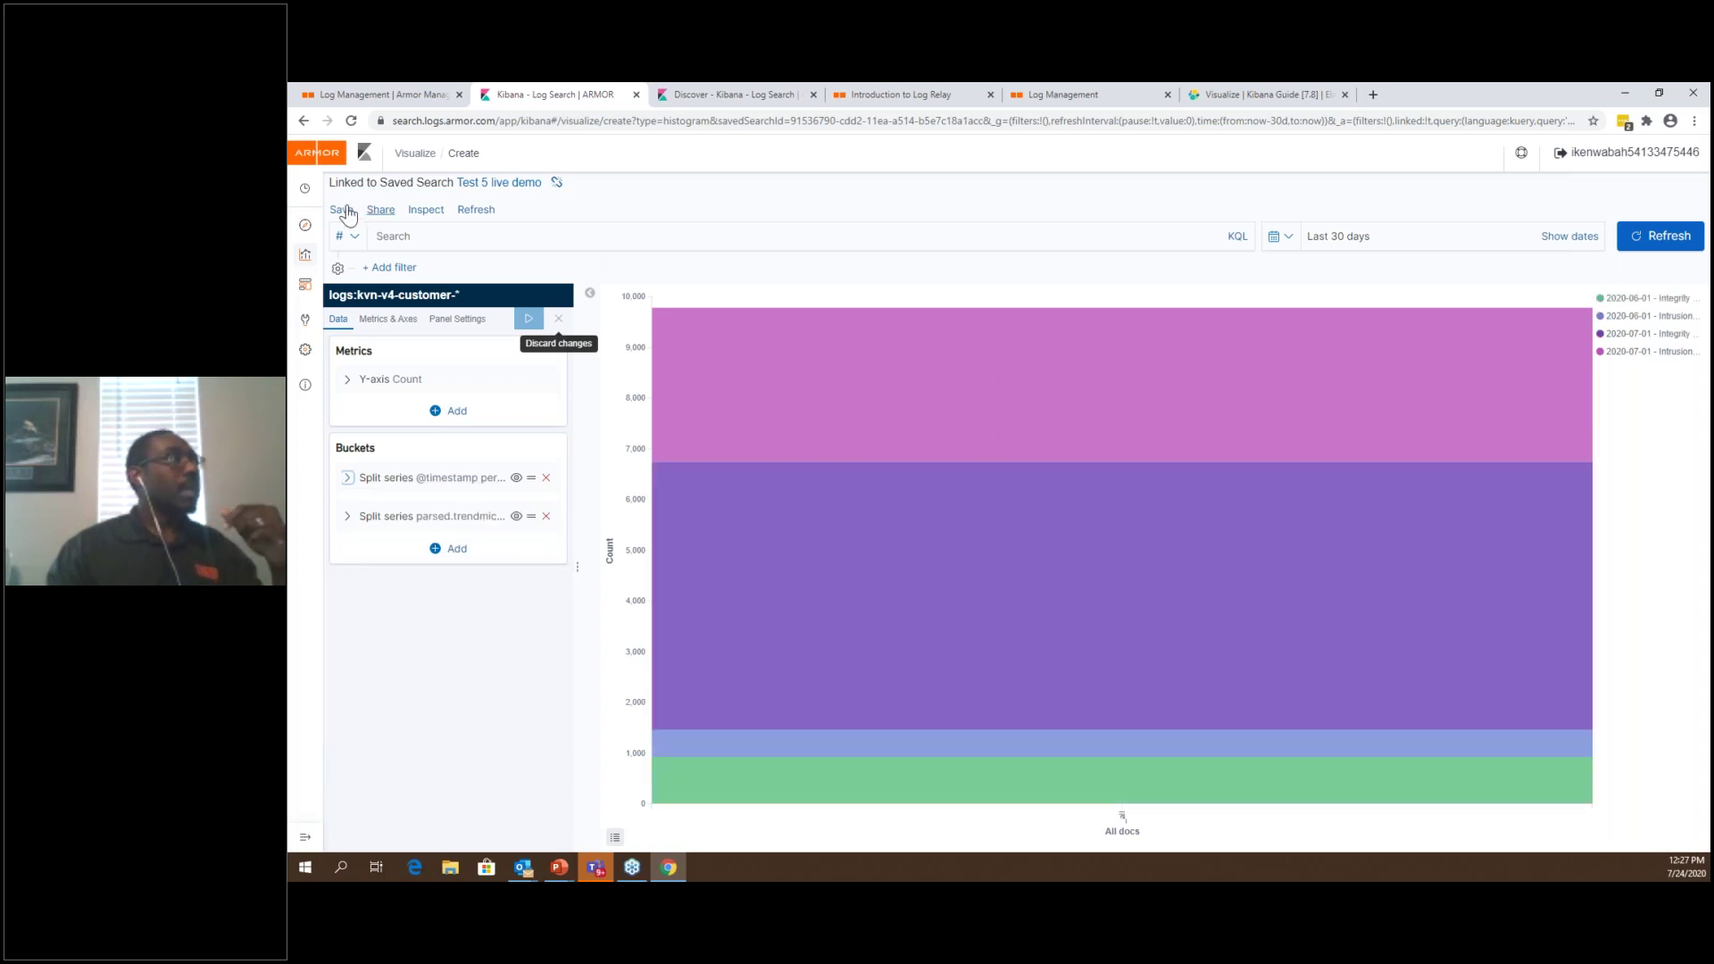
Save the visualization with the title "trend visualization test 5 live demo"
left_click(343, 212)
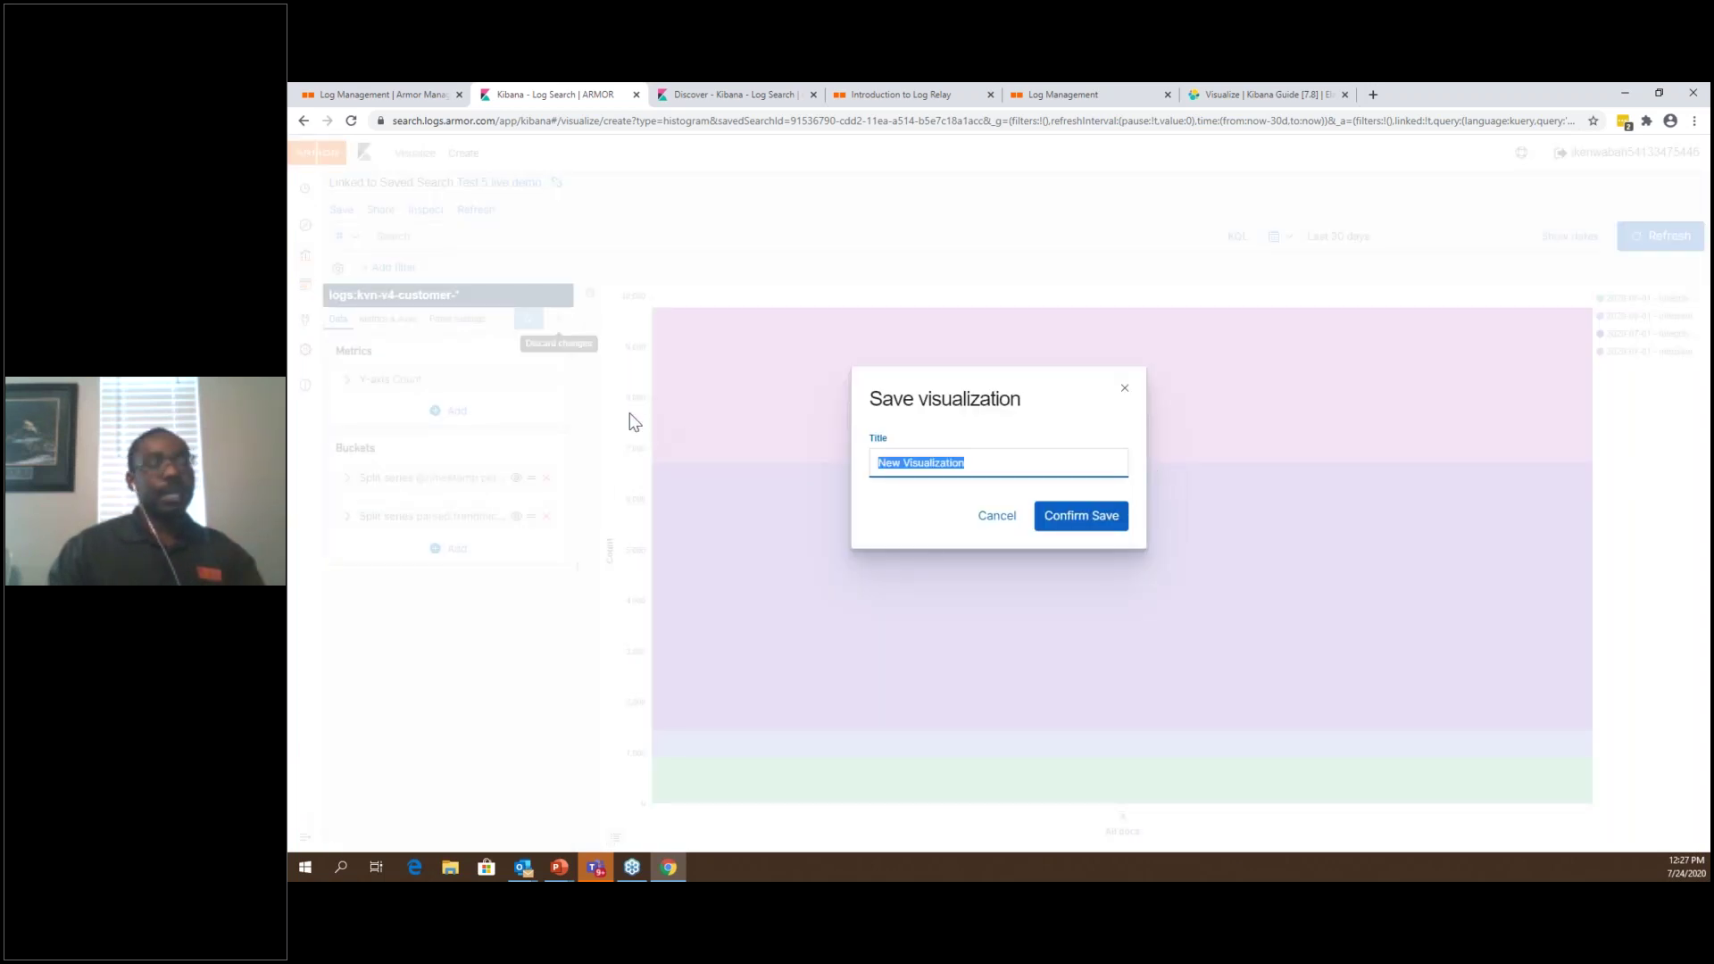
type("trend")
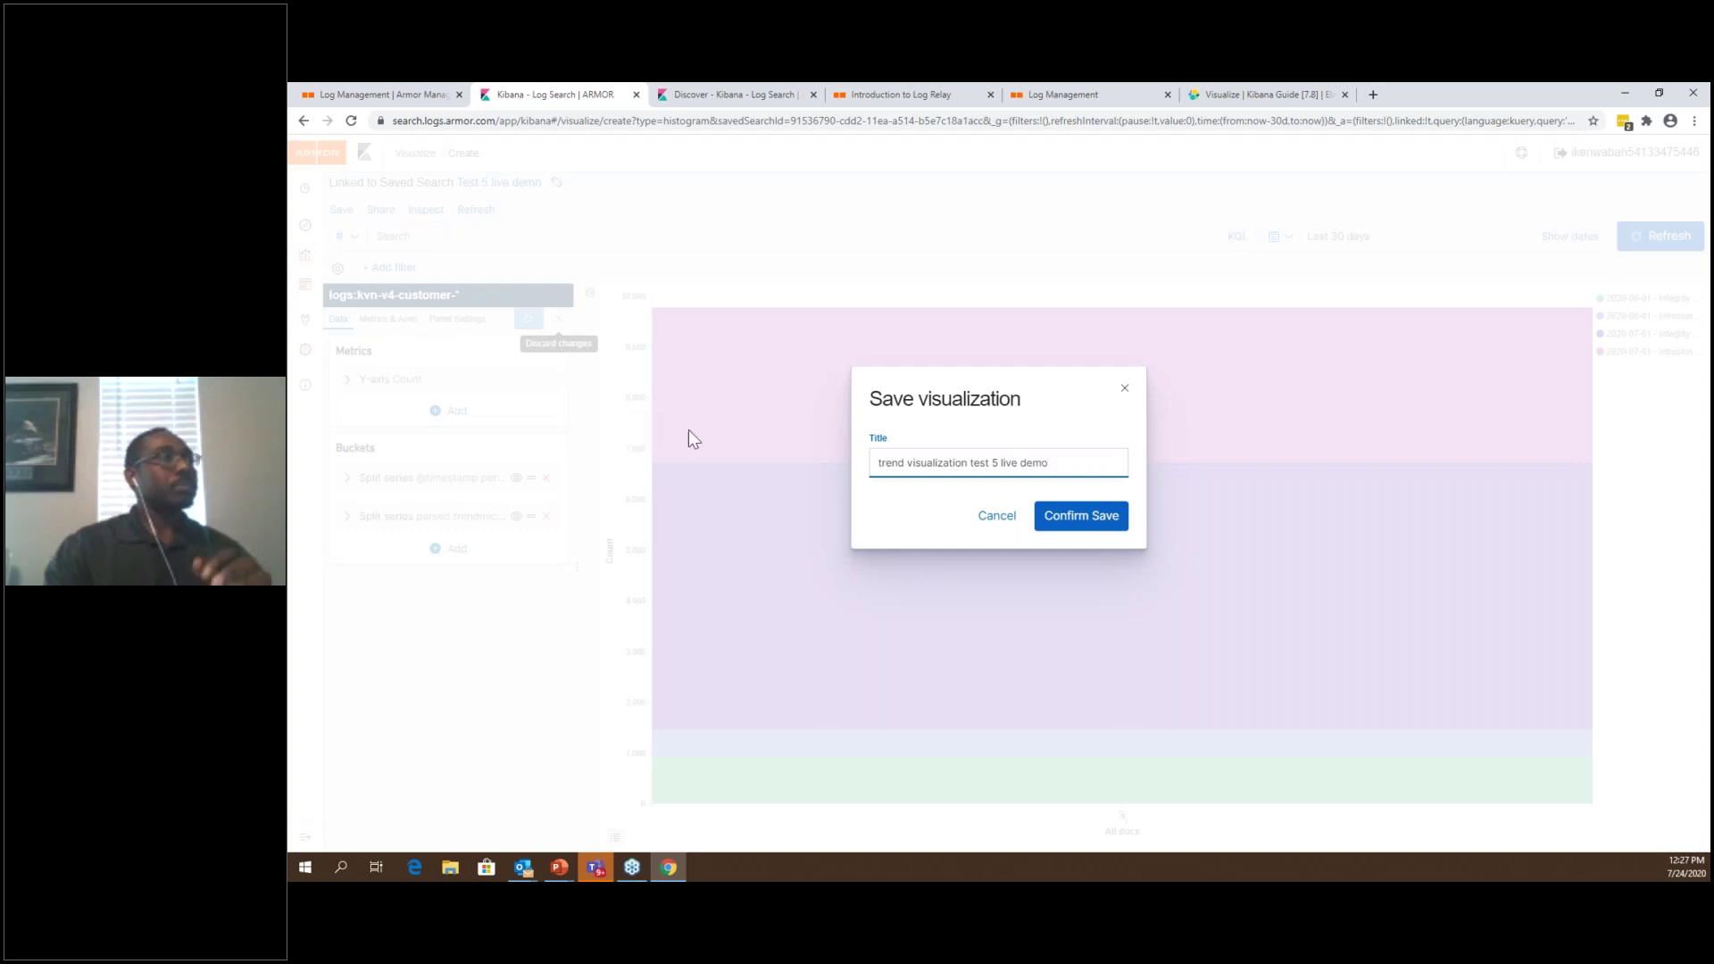
left_click(1062, 515)
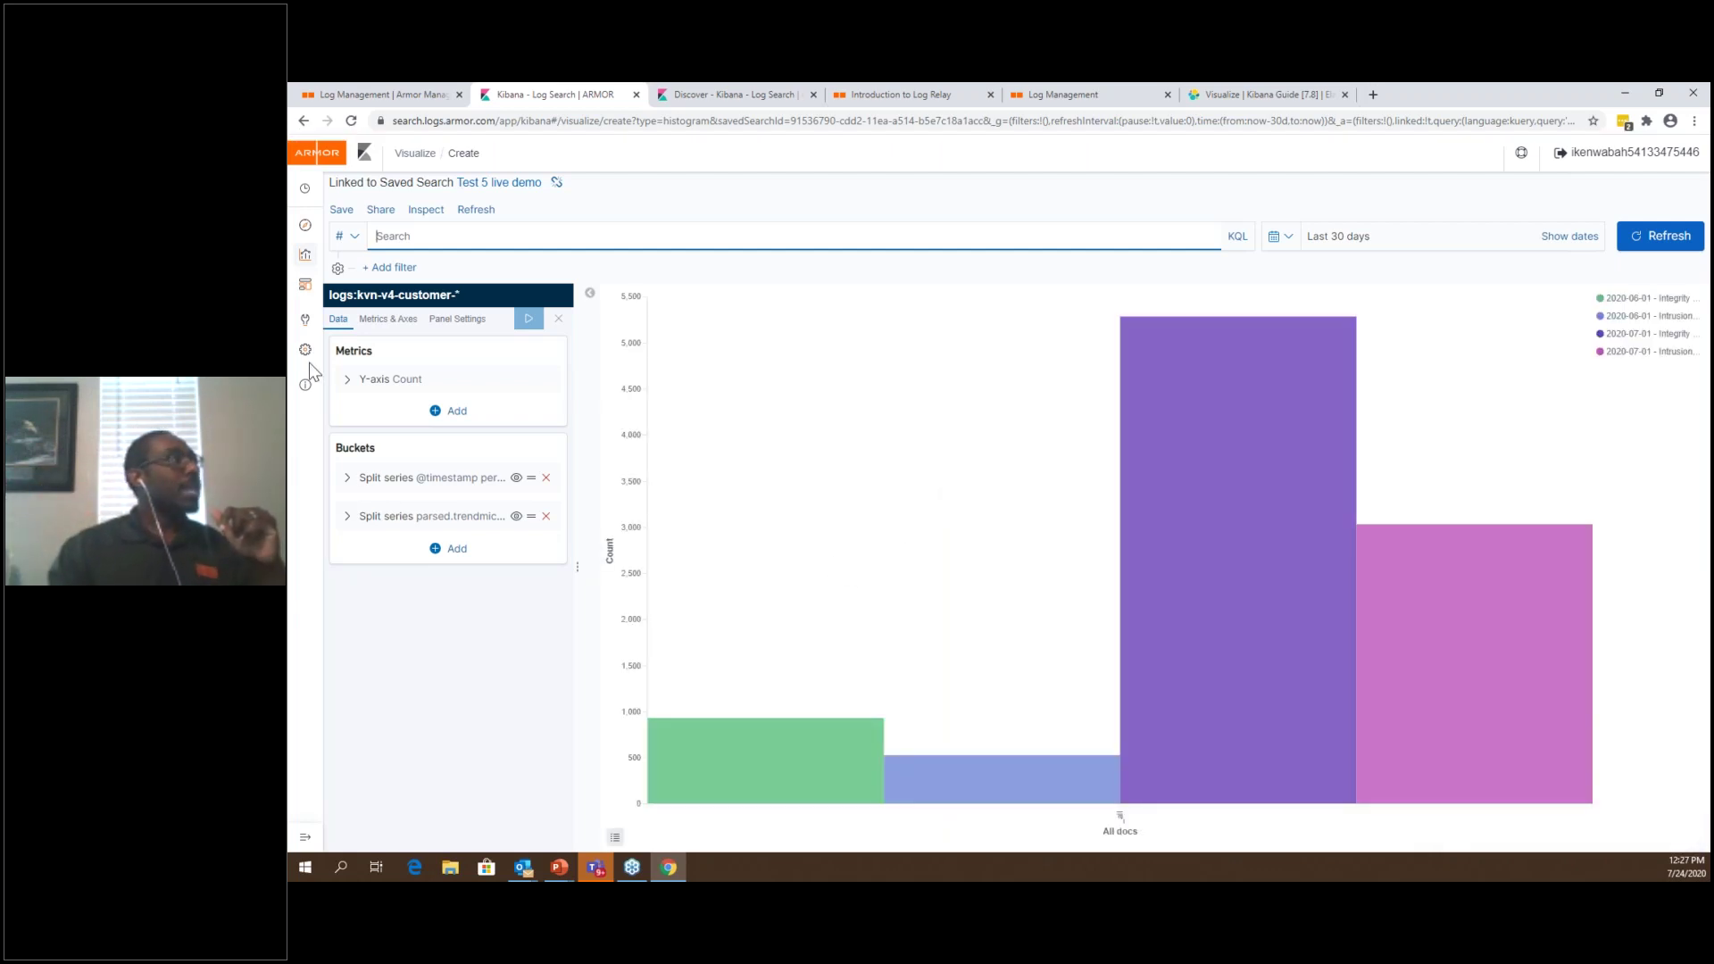
Open Kibana's Dashboards page and view the Armor portal's Health Overview as a dashboard example before returning to Kibana
left_click(305, 287)
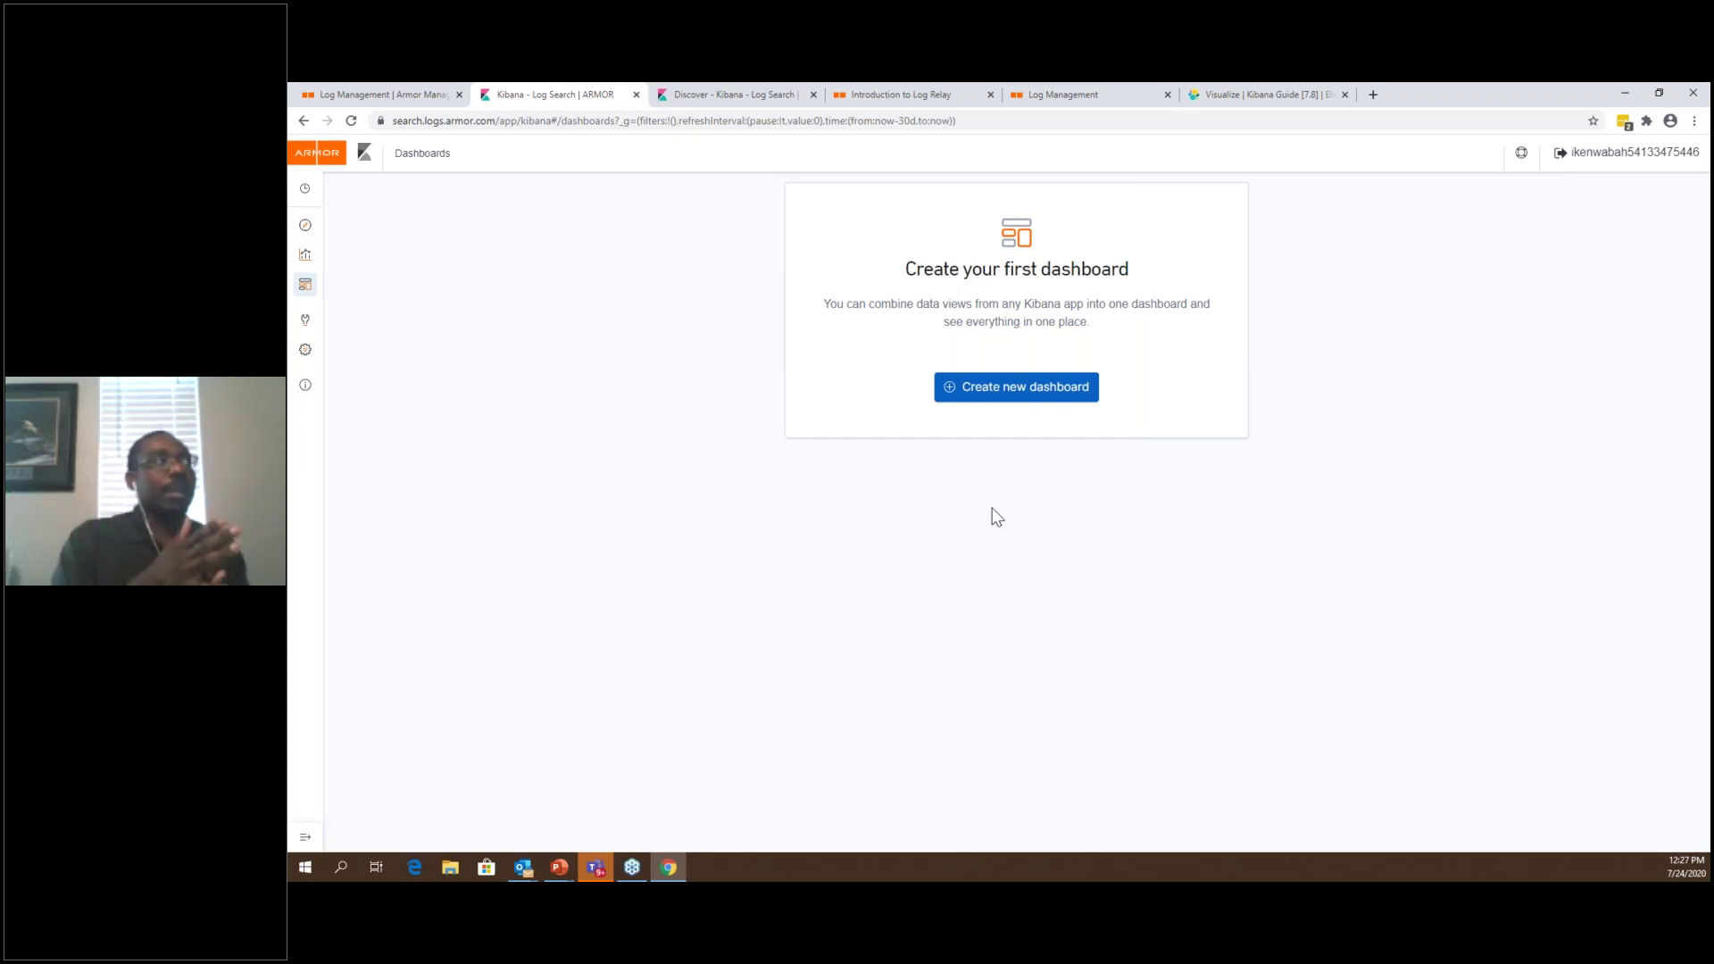
left_click(384, 94)
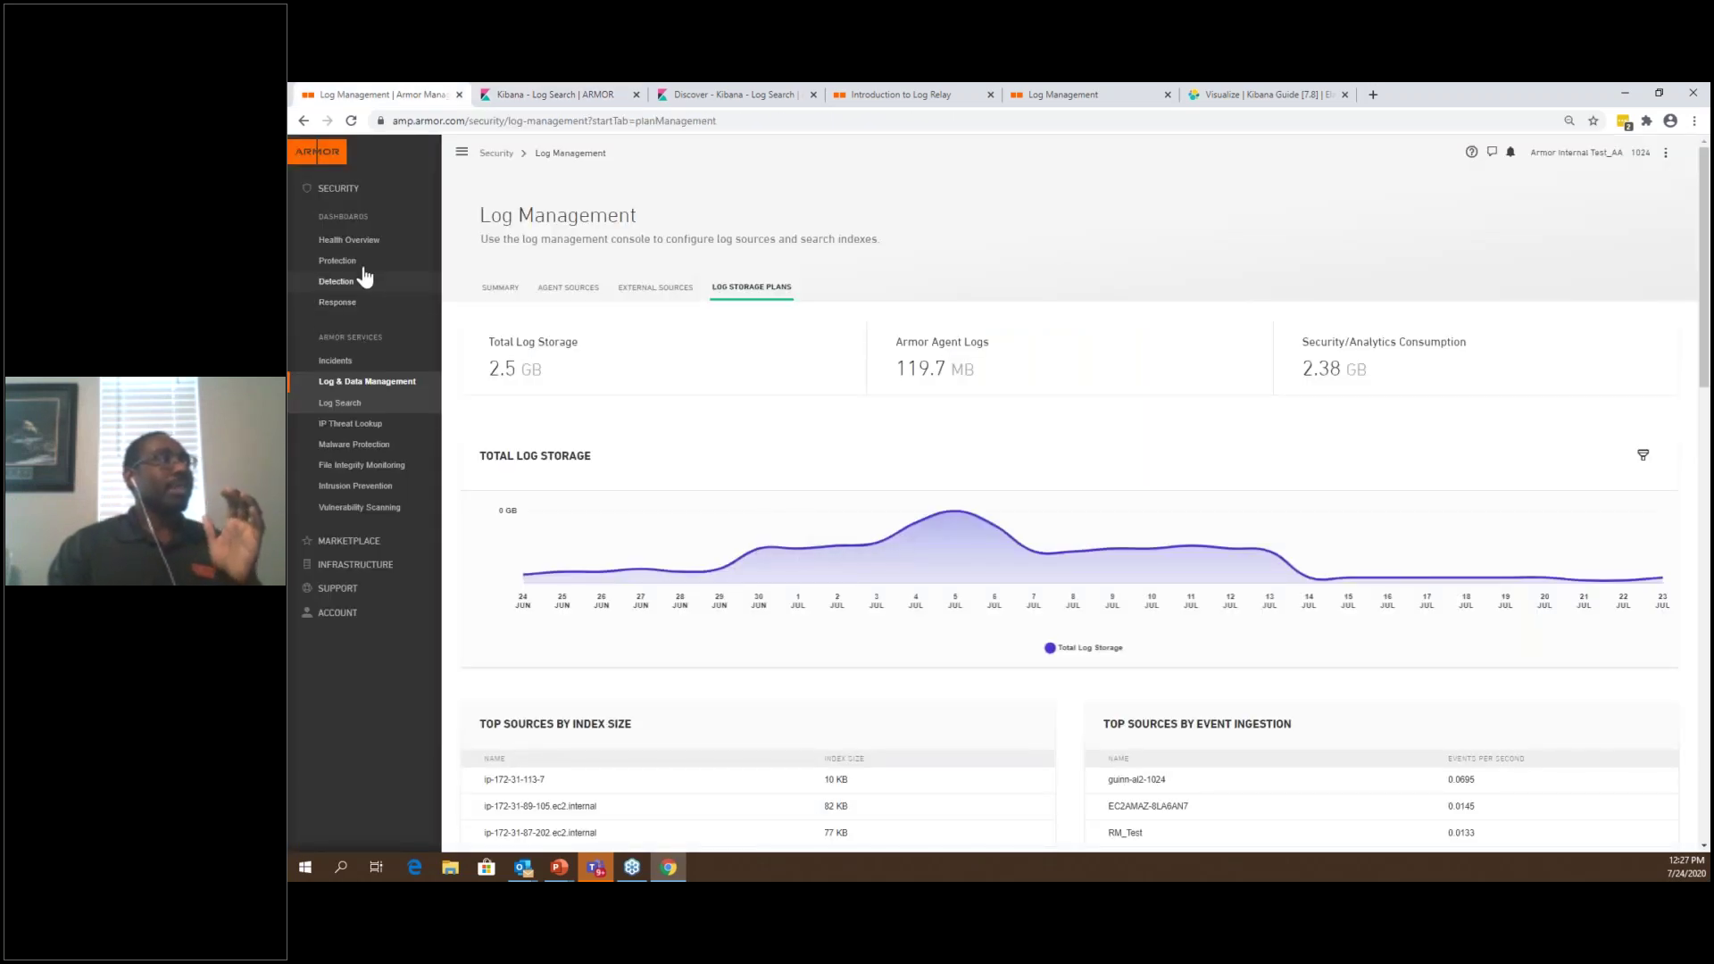
left_click(354, 234)
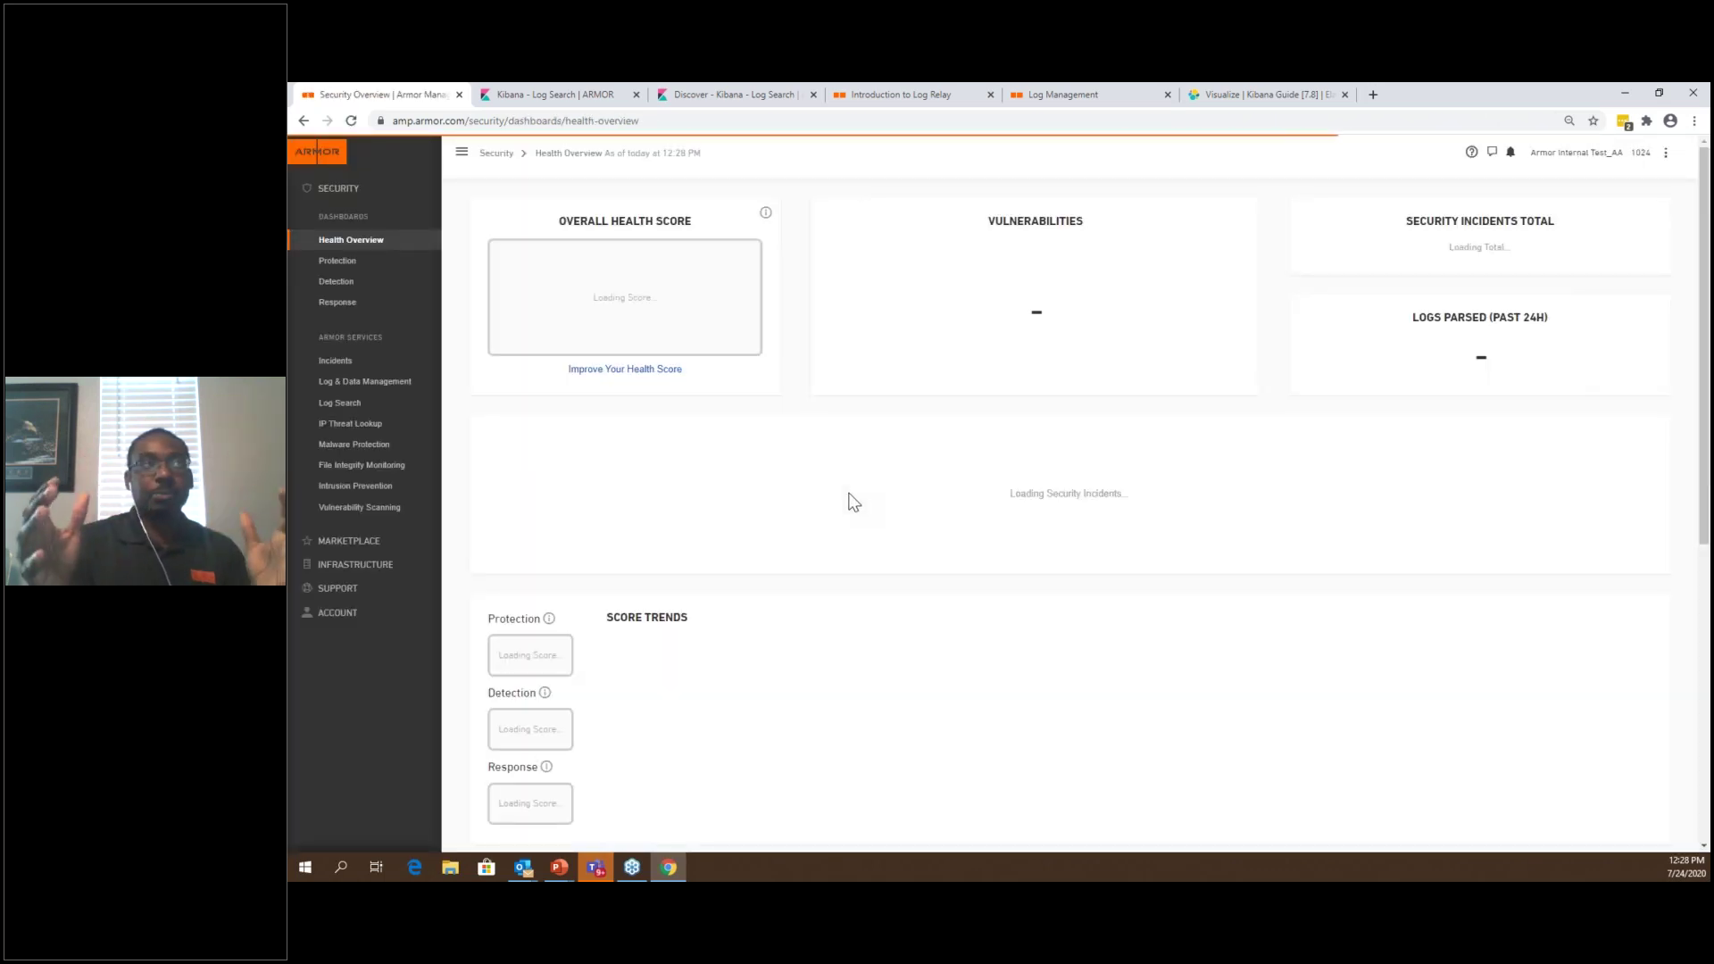
left_click(557, 94)
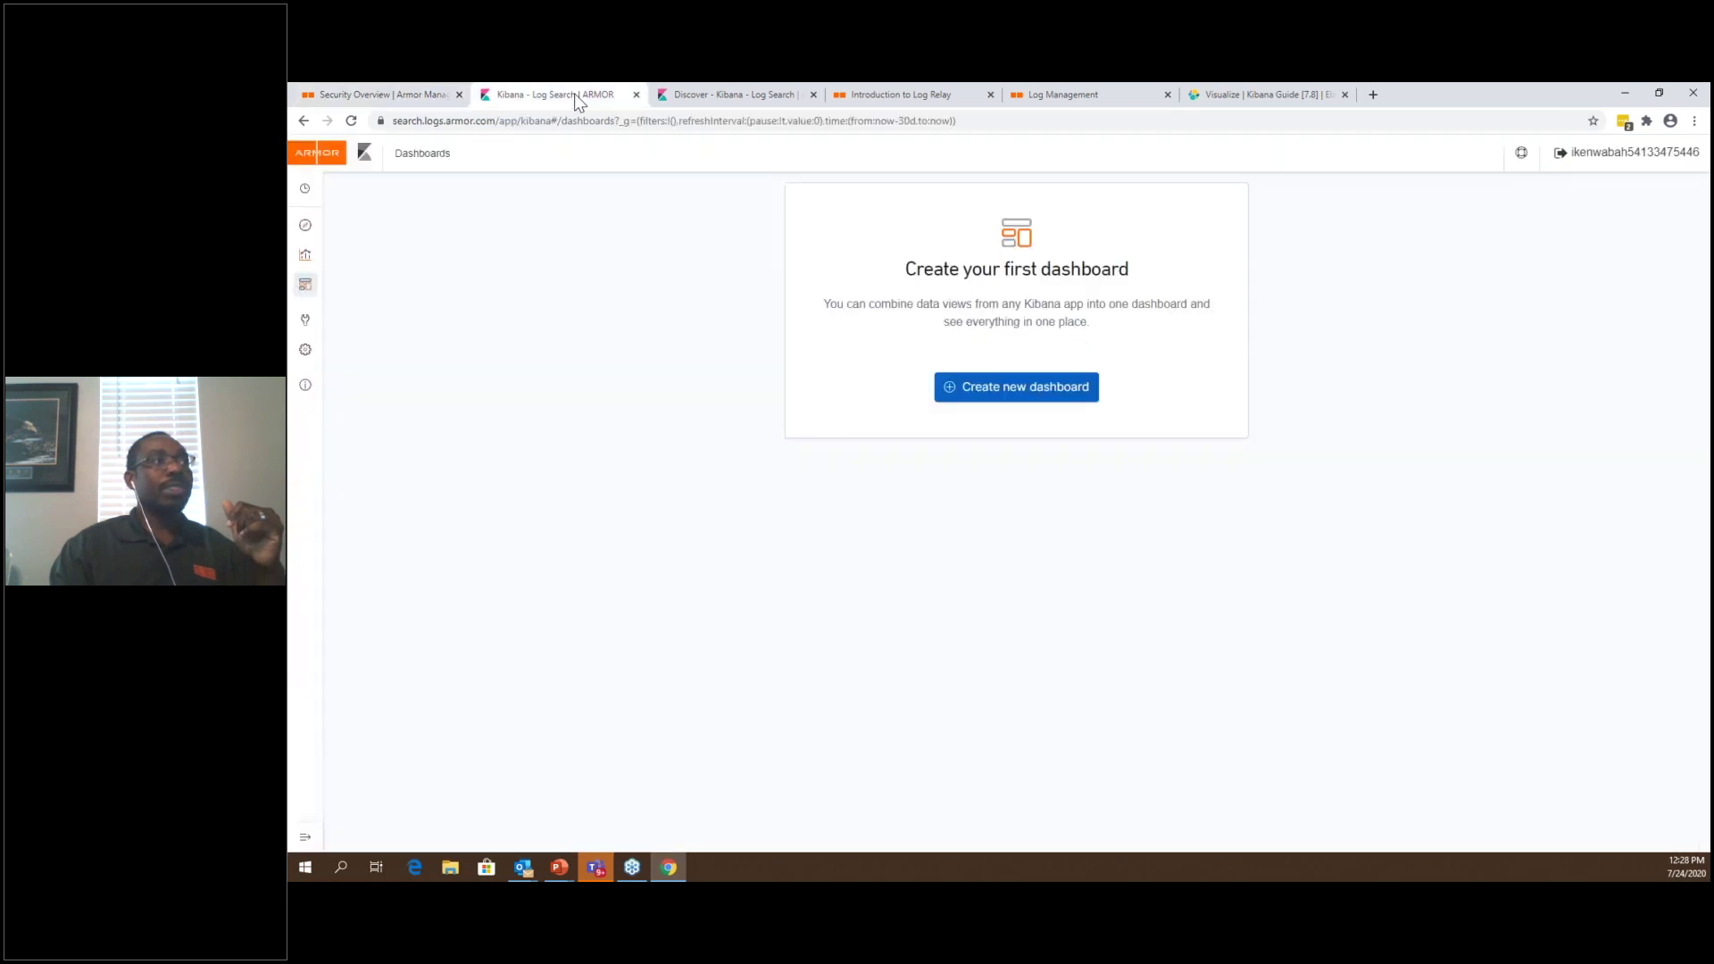
Create a new dashboard and add the saved search "Test 5 live demo" as a panel
left_click(1043, 397)
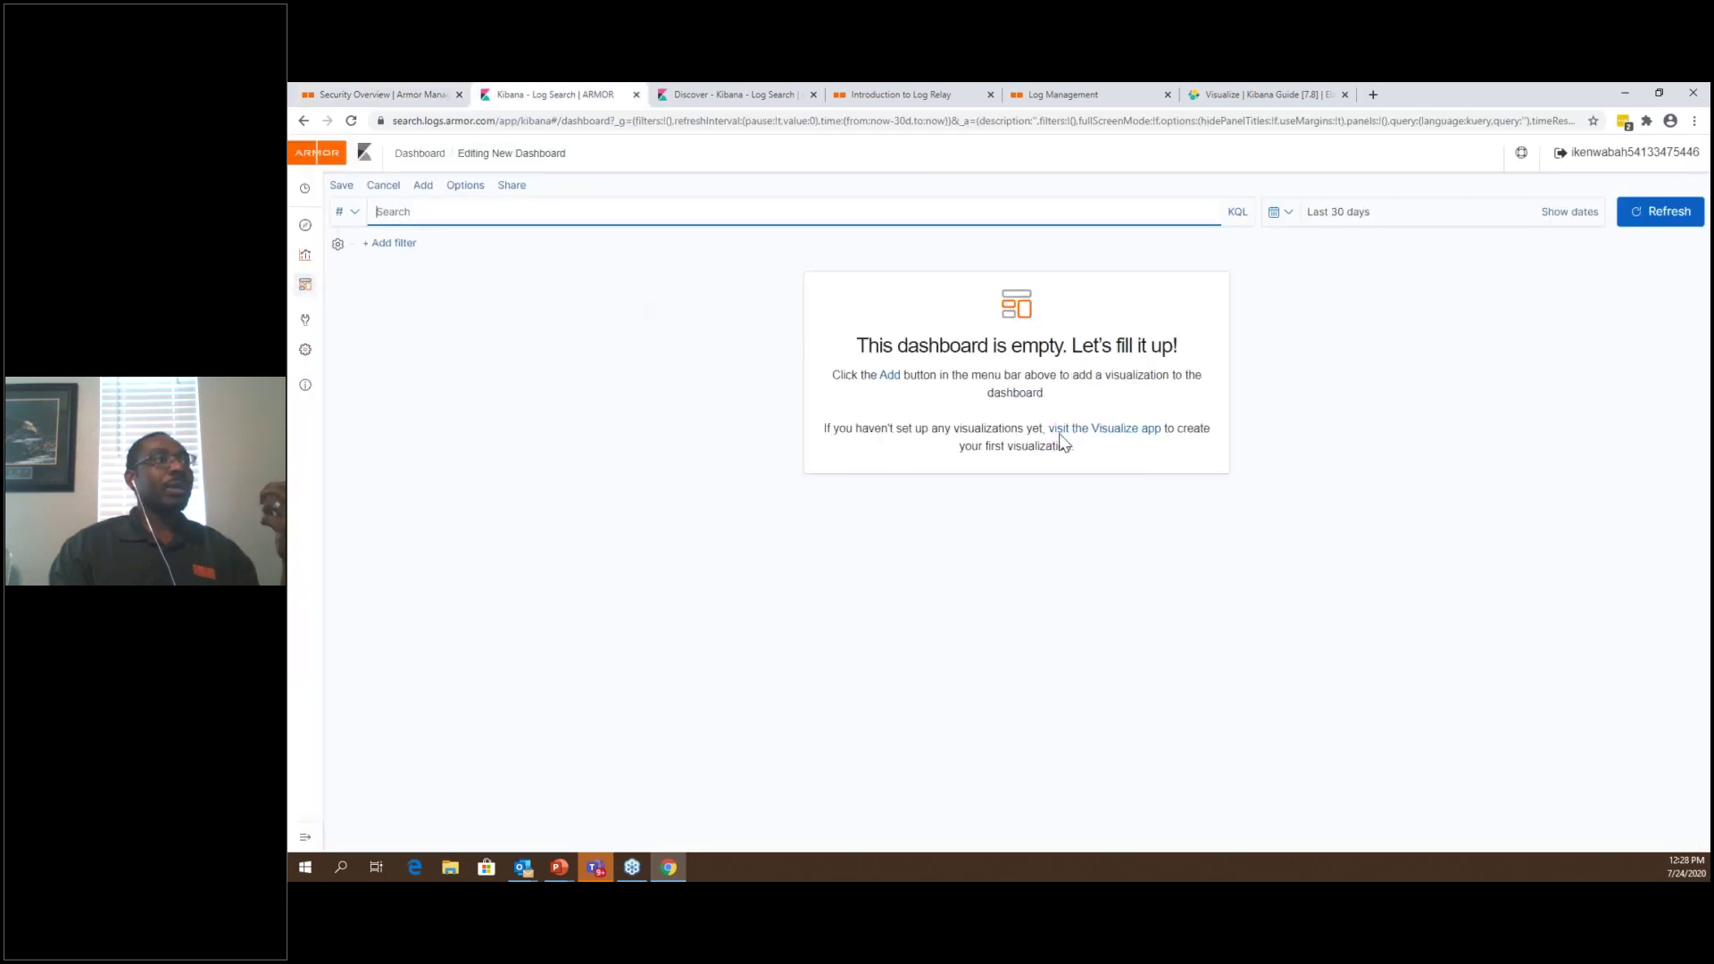
left_click(892, 376)
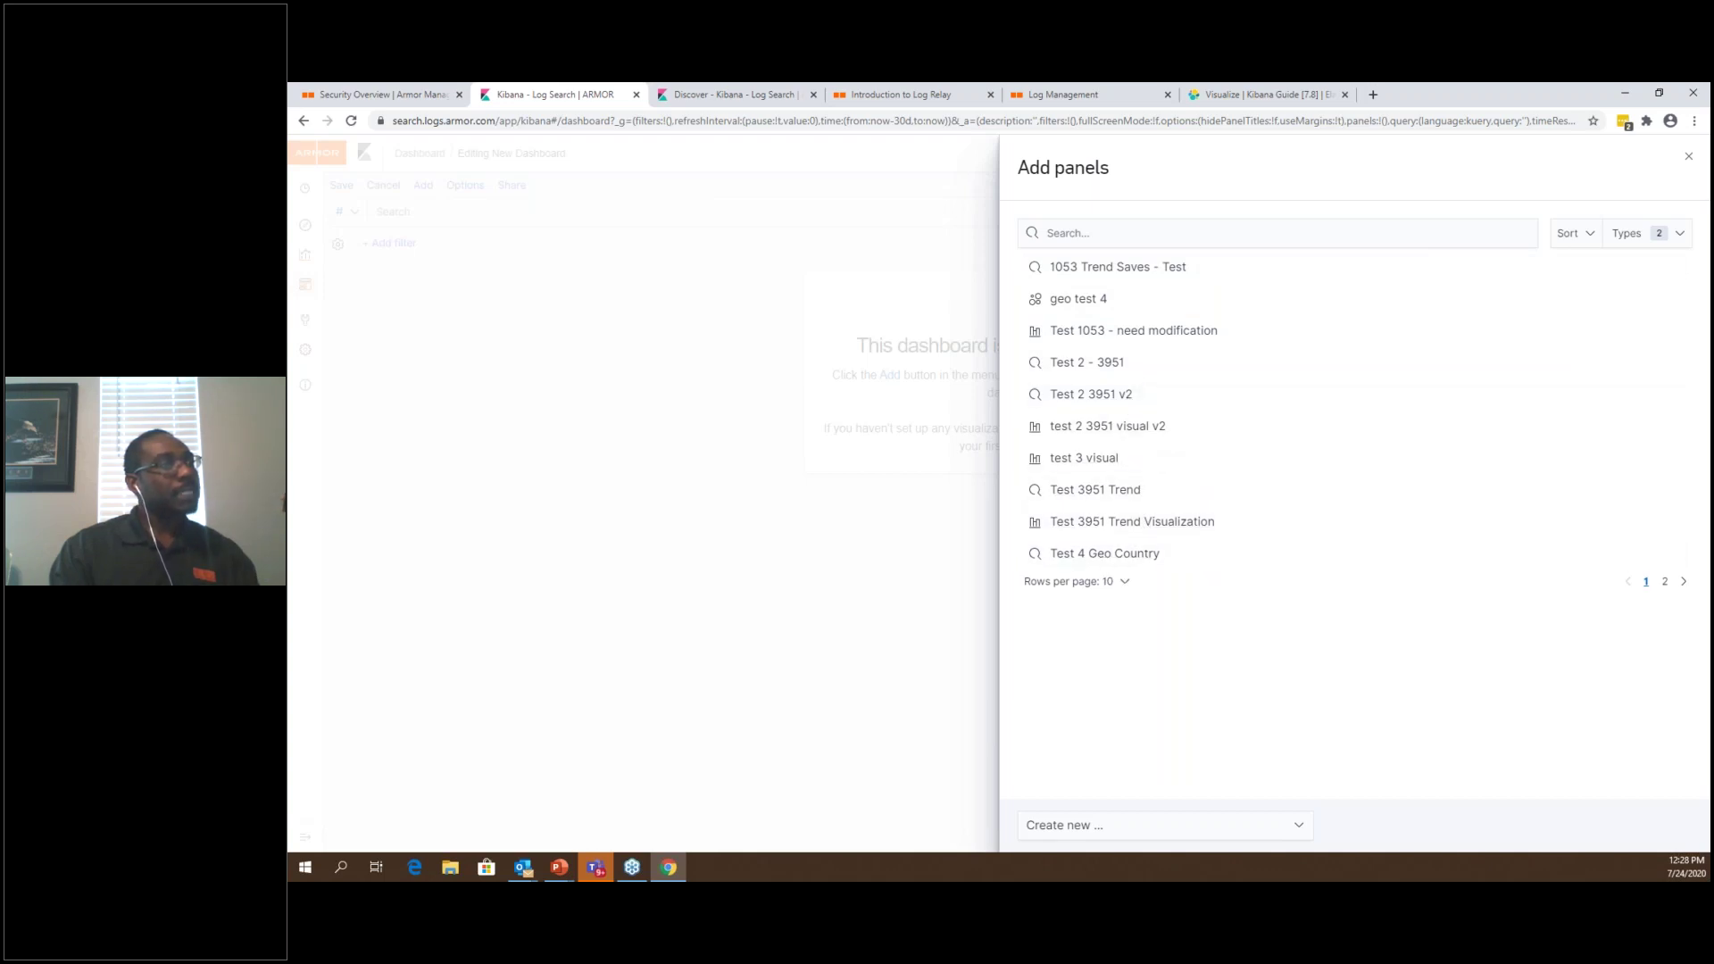
left_click(1683, 582)
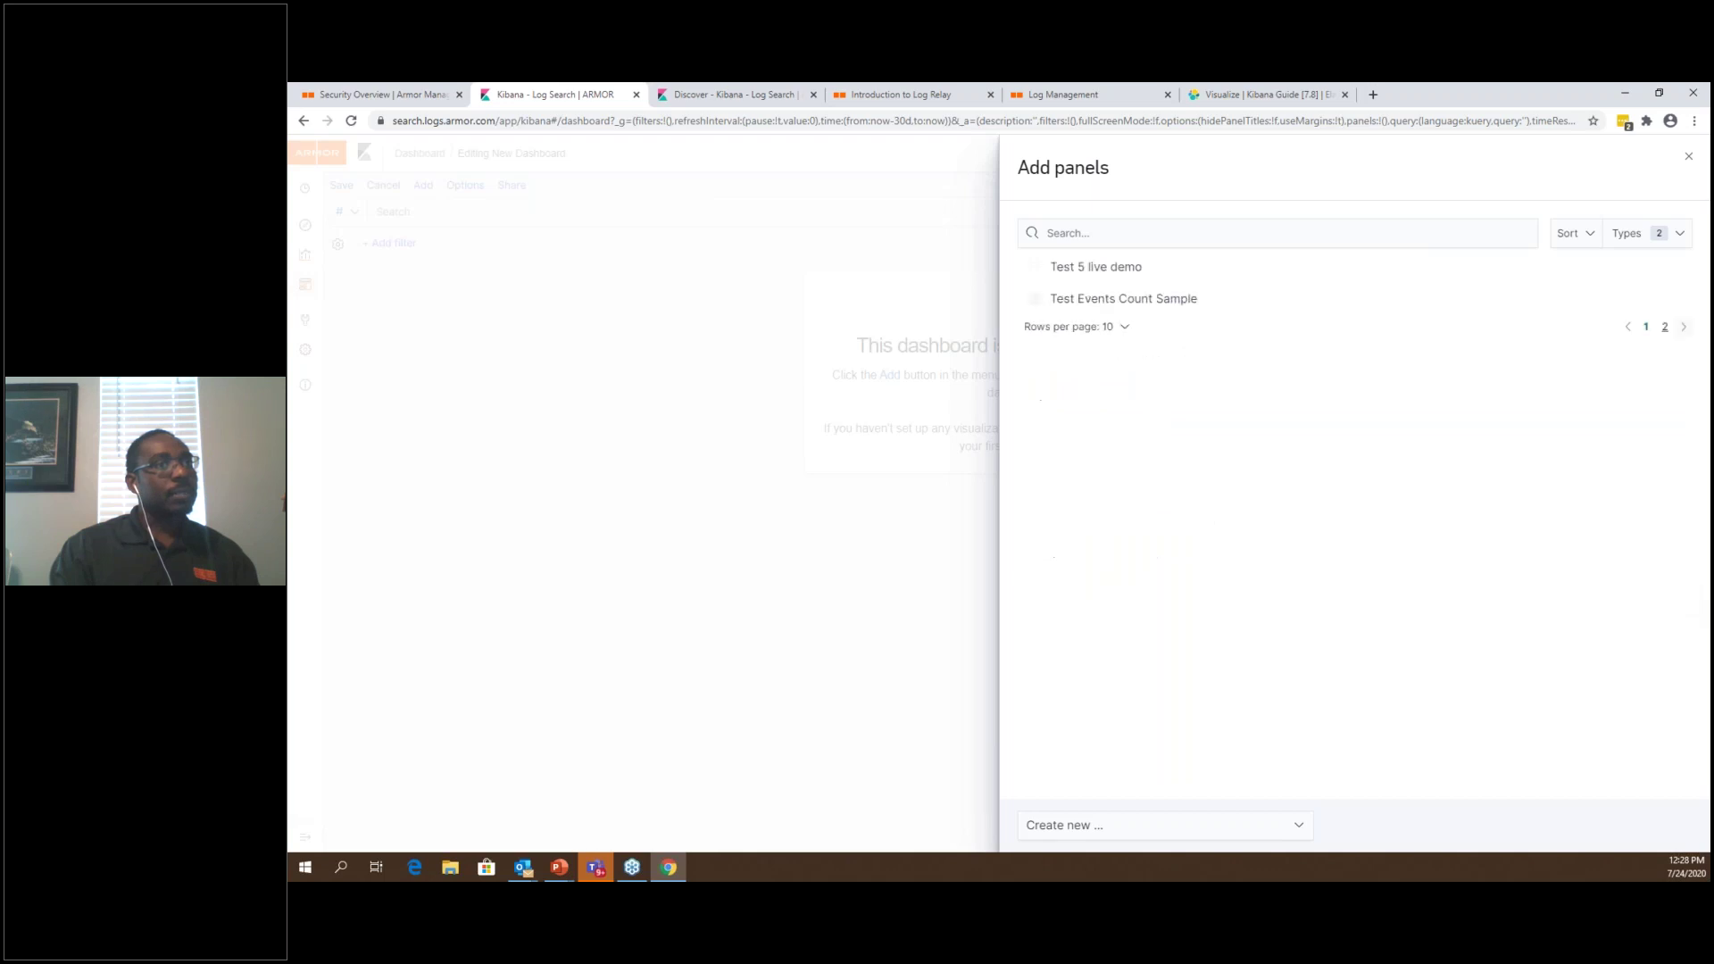
left_click(1089, 274)
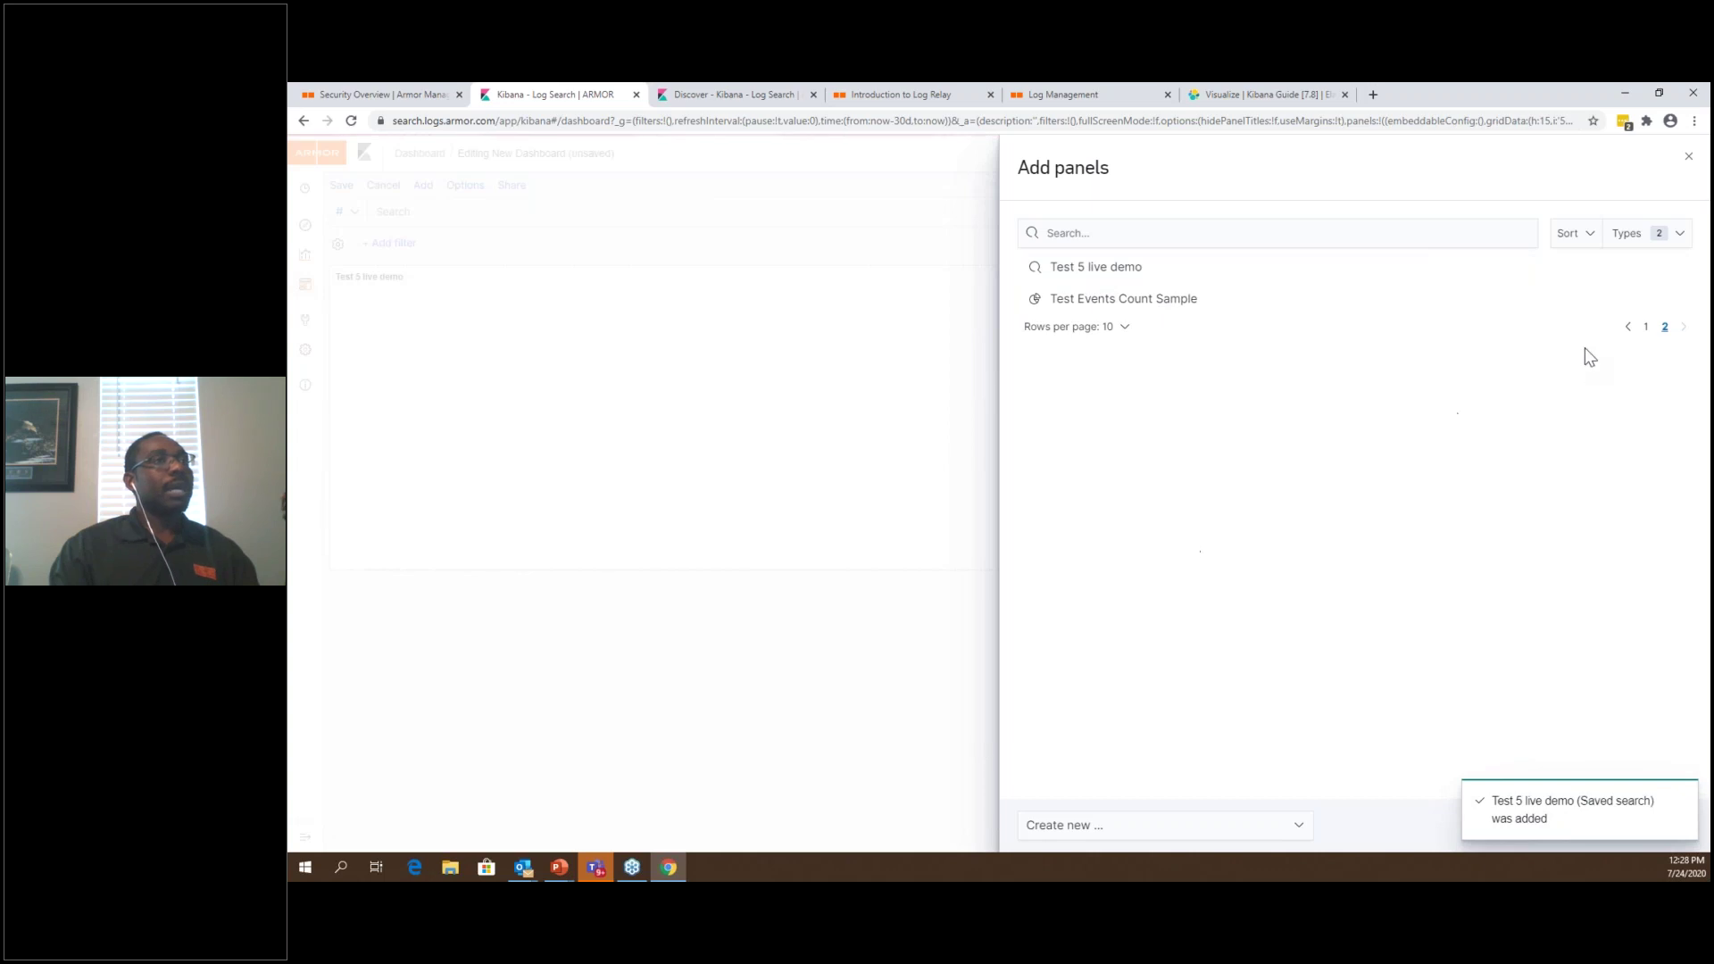
Add the "Test 3951 Trend Visualization" and "test 2 3951 visual v2" panels, and place the latter at the top of the dashboard
left_click(1627, 326)
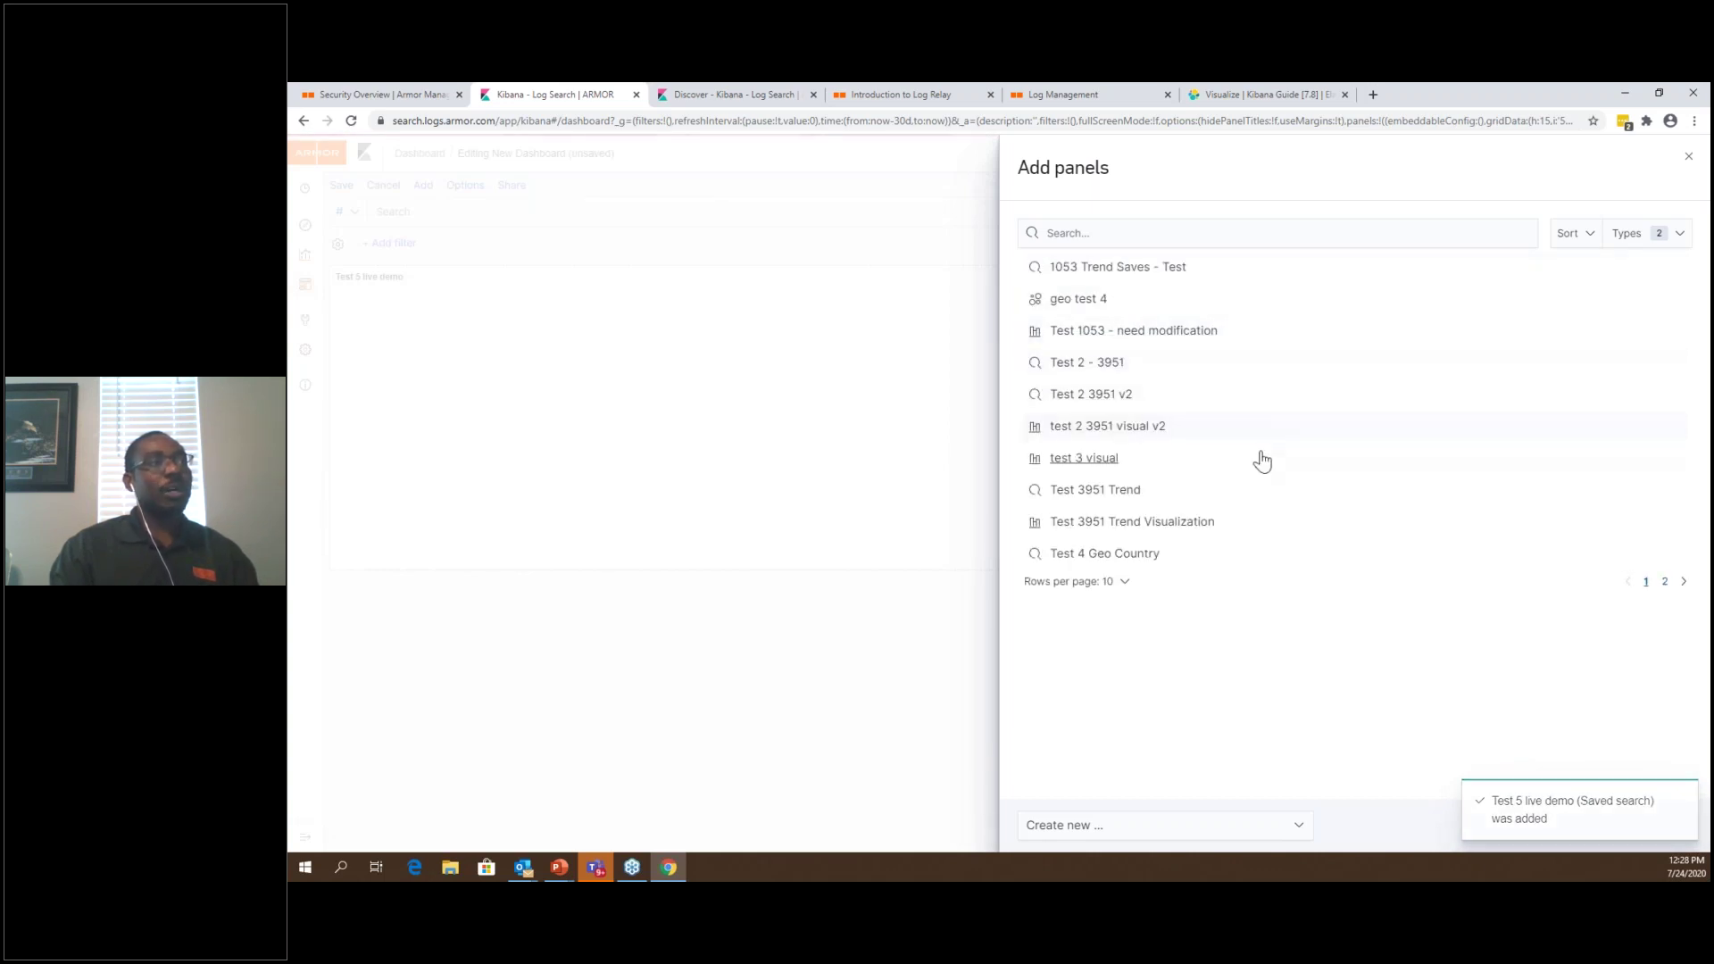
left_click(1132, 522)
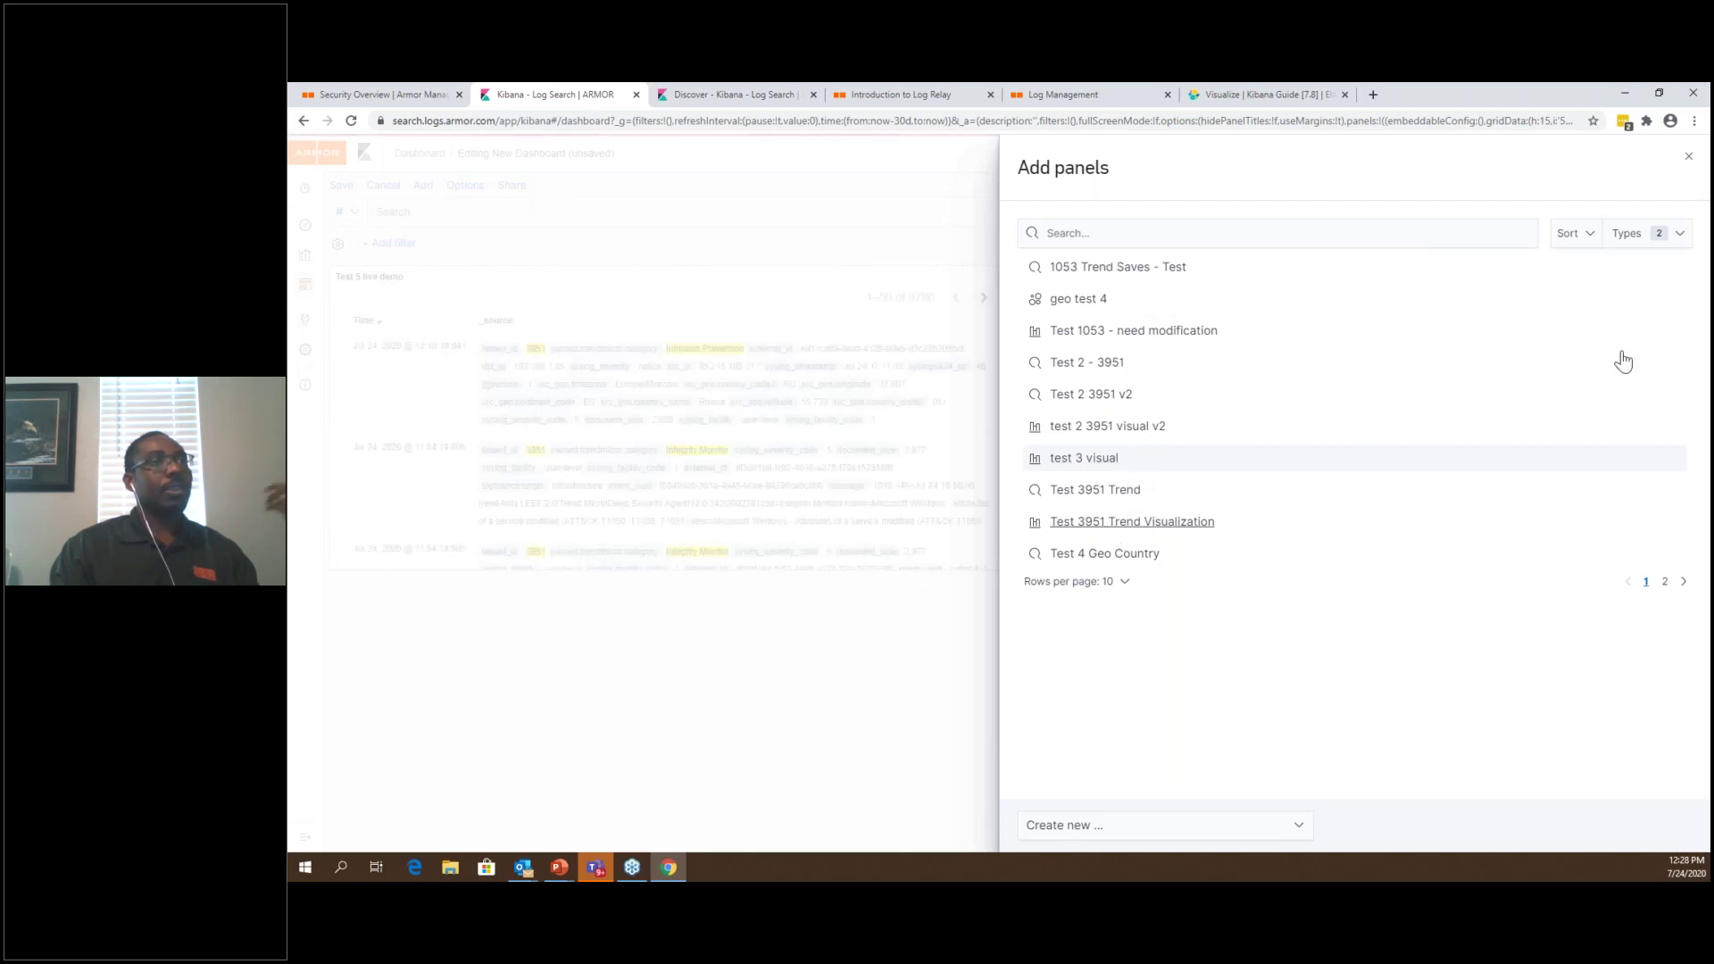
left_click(1099, 427)
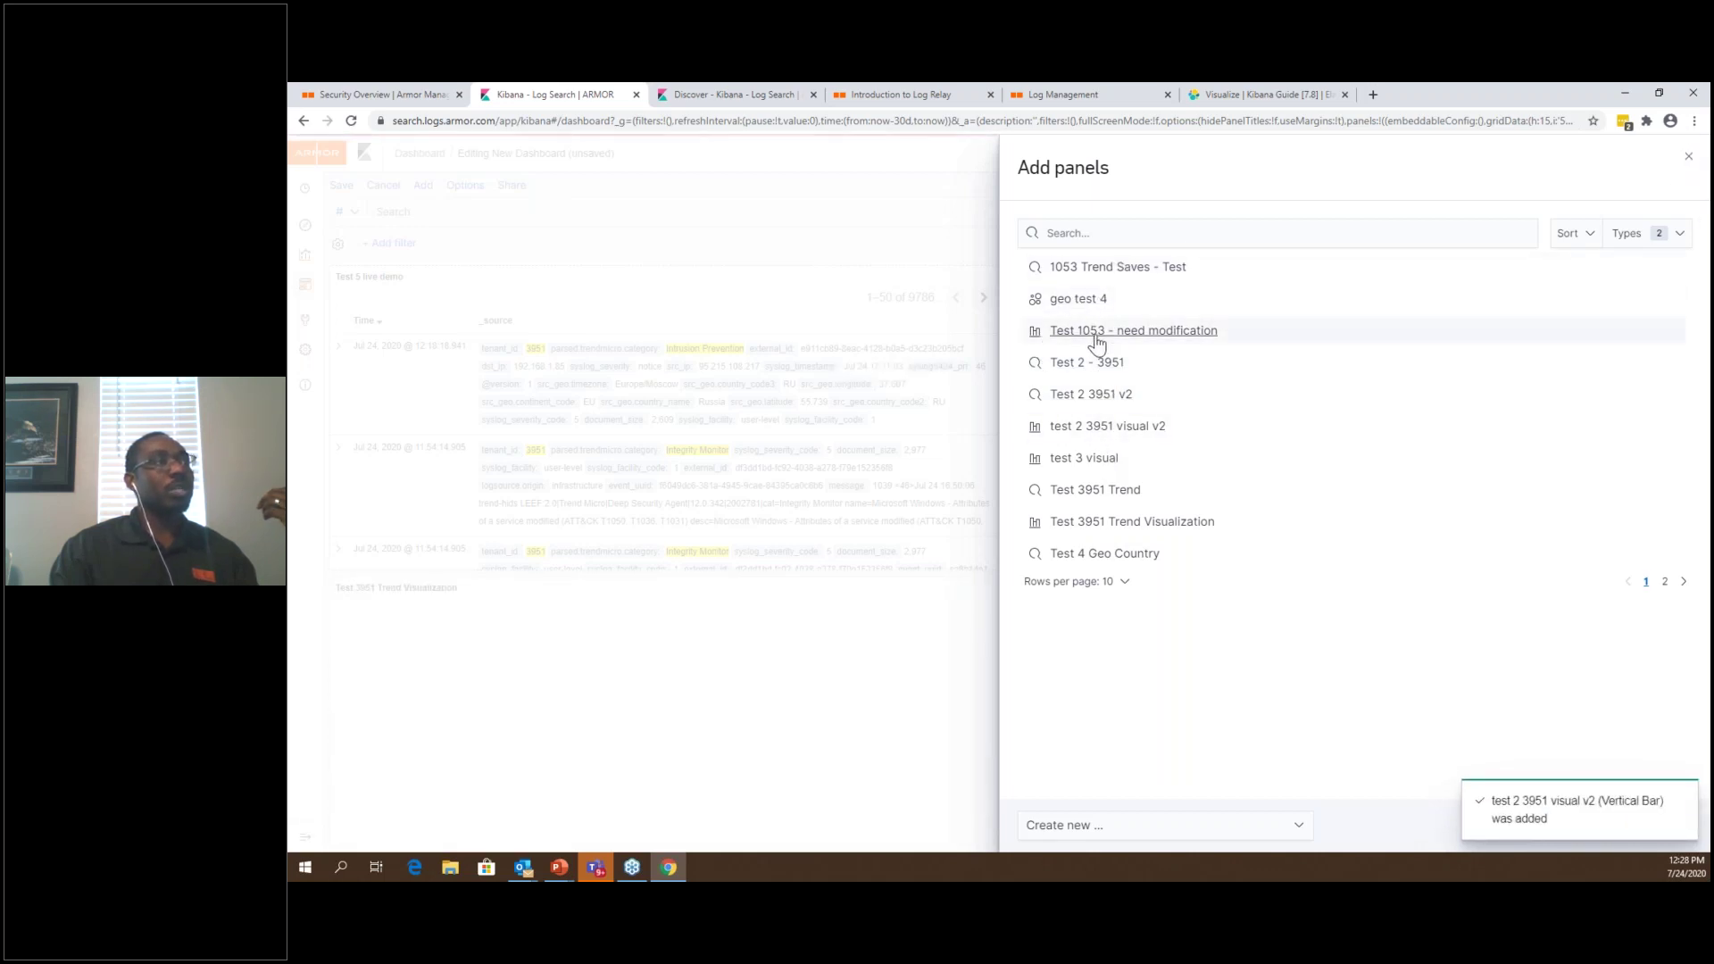
left_click(1107, 429)
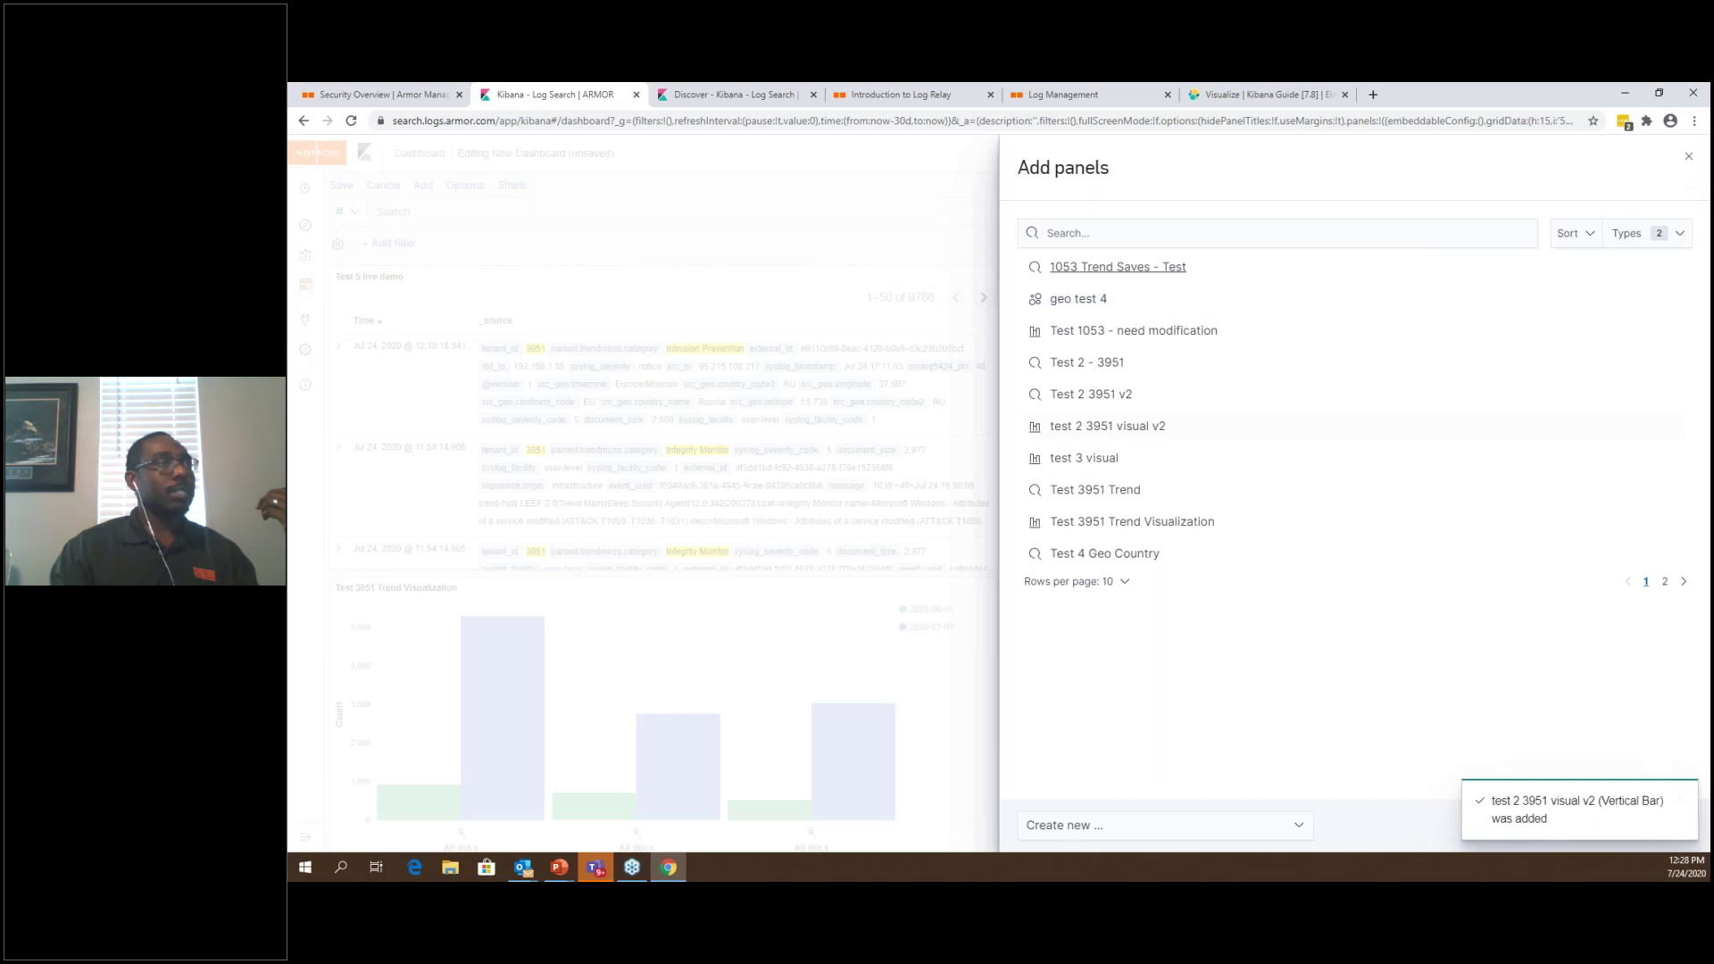
left_click(1688, 156)
left_click_drag(1071, 587, 1046, 289)
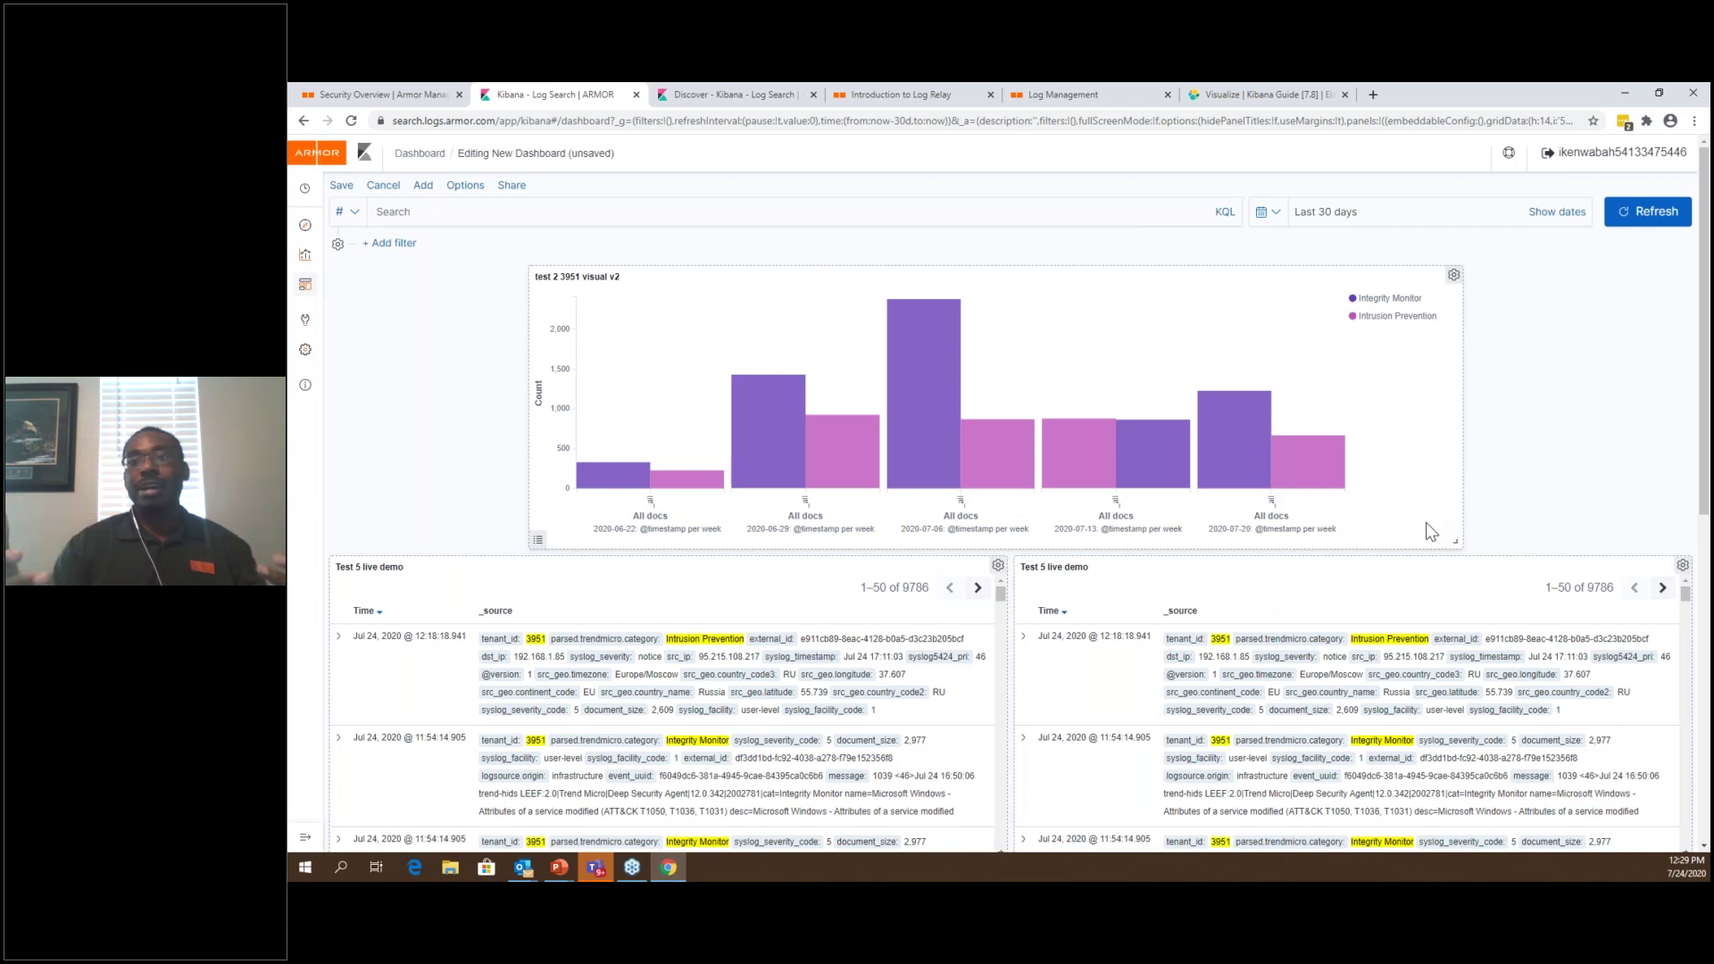
Review the Armor portal's Health Overview and the start of the Introduction to Log Relay article before returning to the Kibana dashboard
left_click(379, 94)
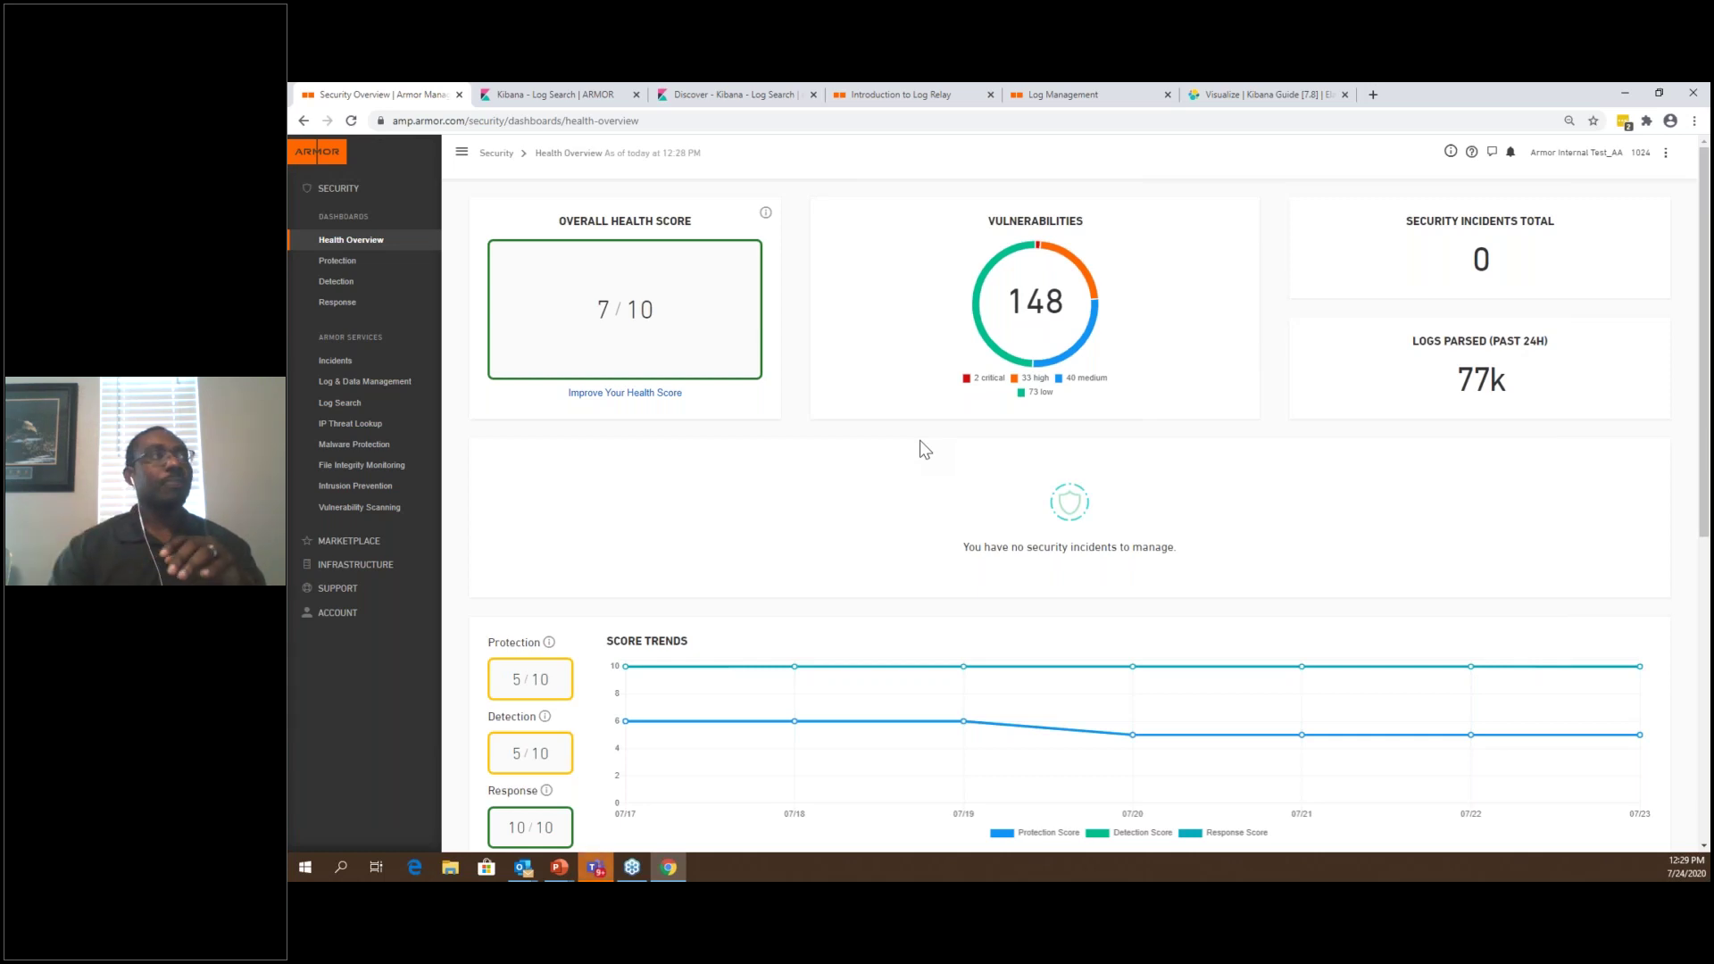
left_click(891, 94)
scroll(797, 464, "up", 20)
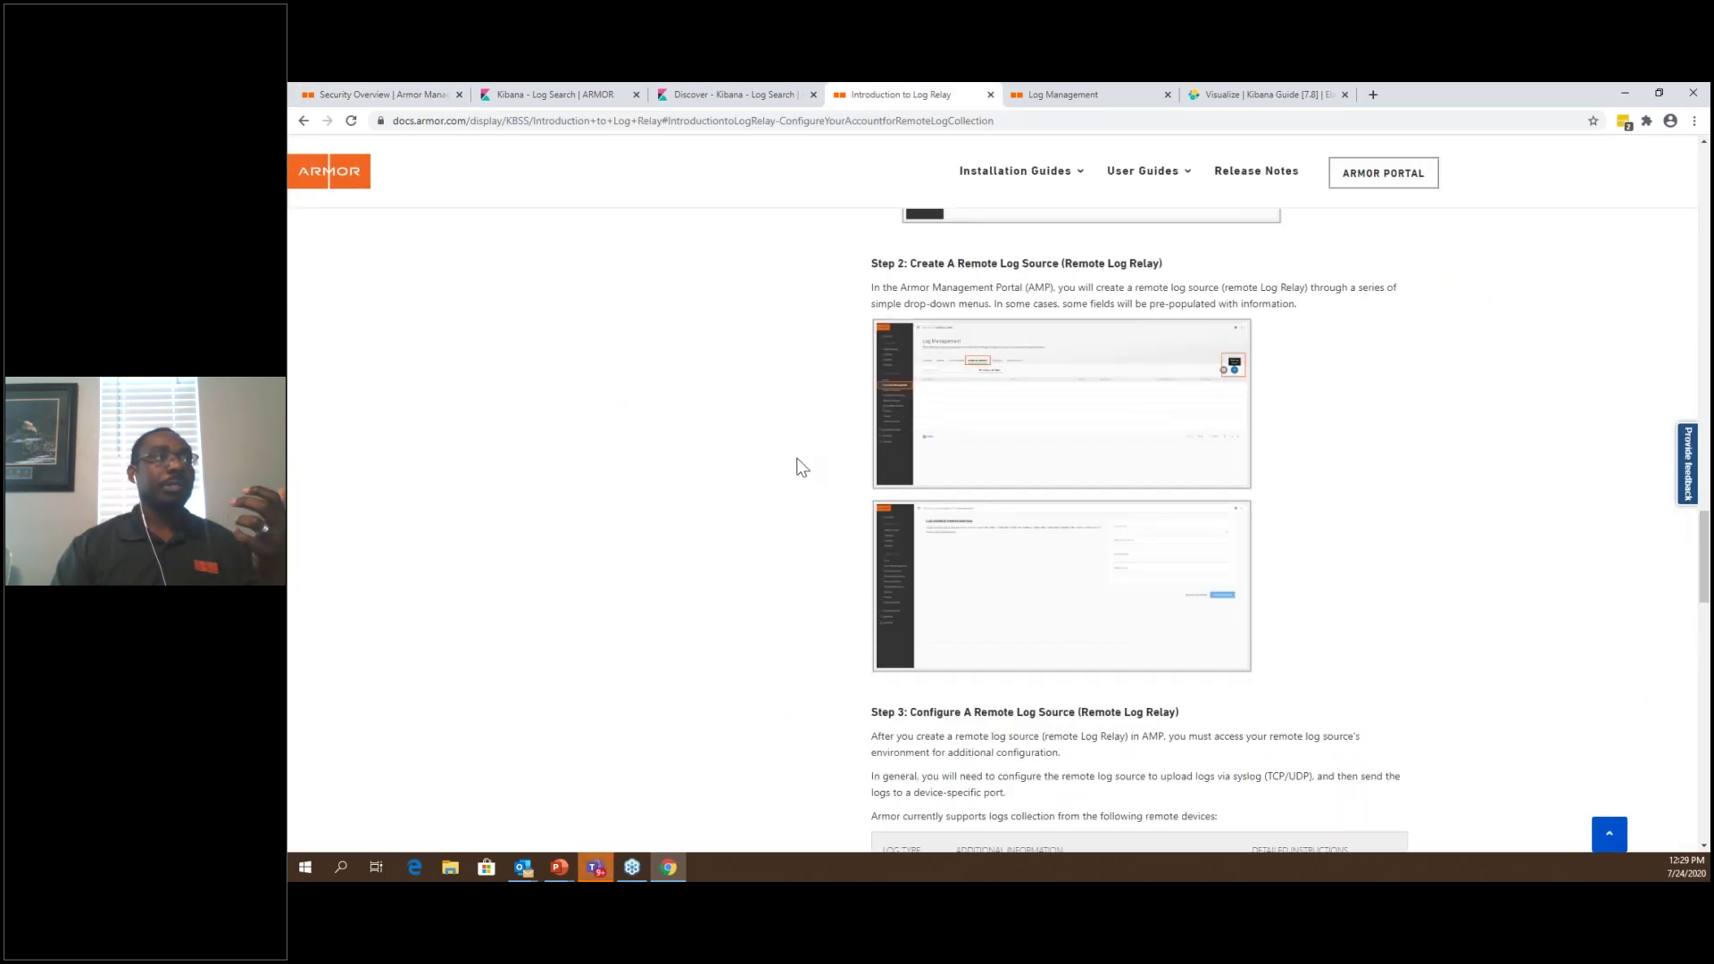
scroll(808, 456, "up", 4)
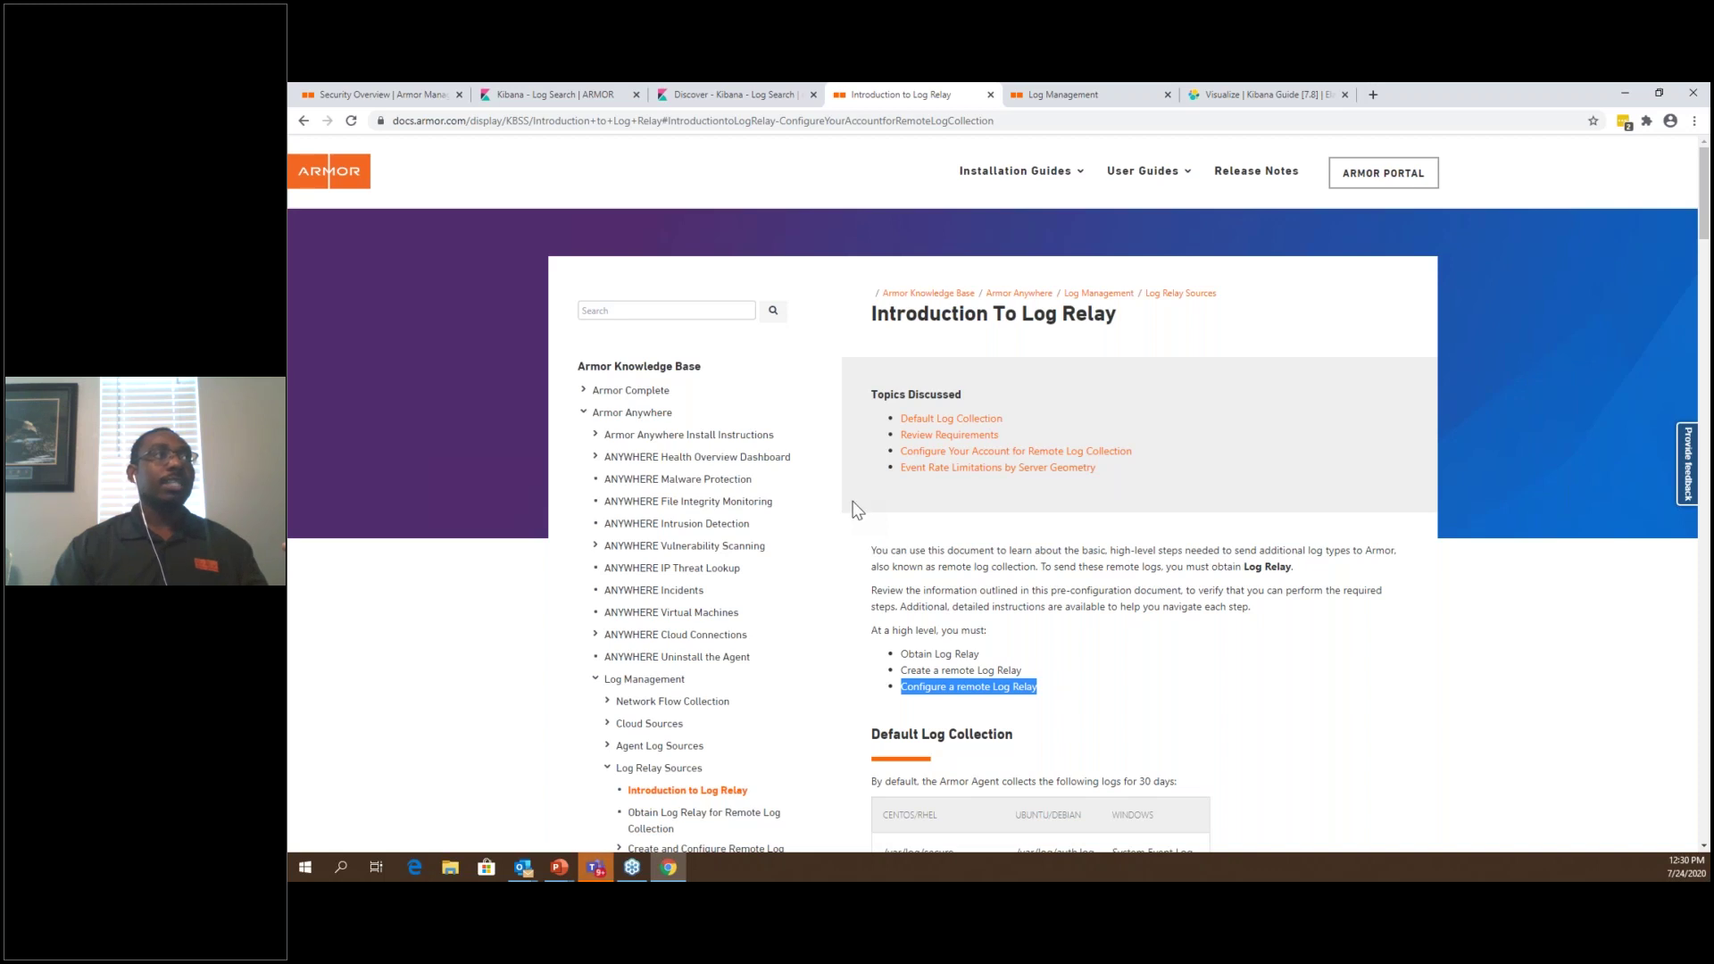
left_click(589, 94)
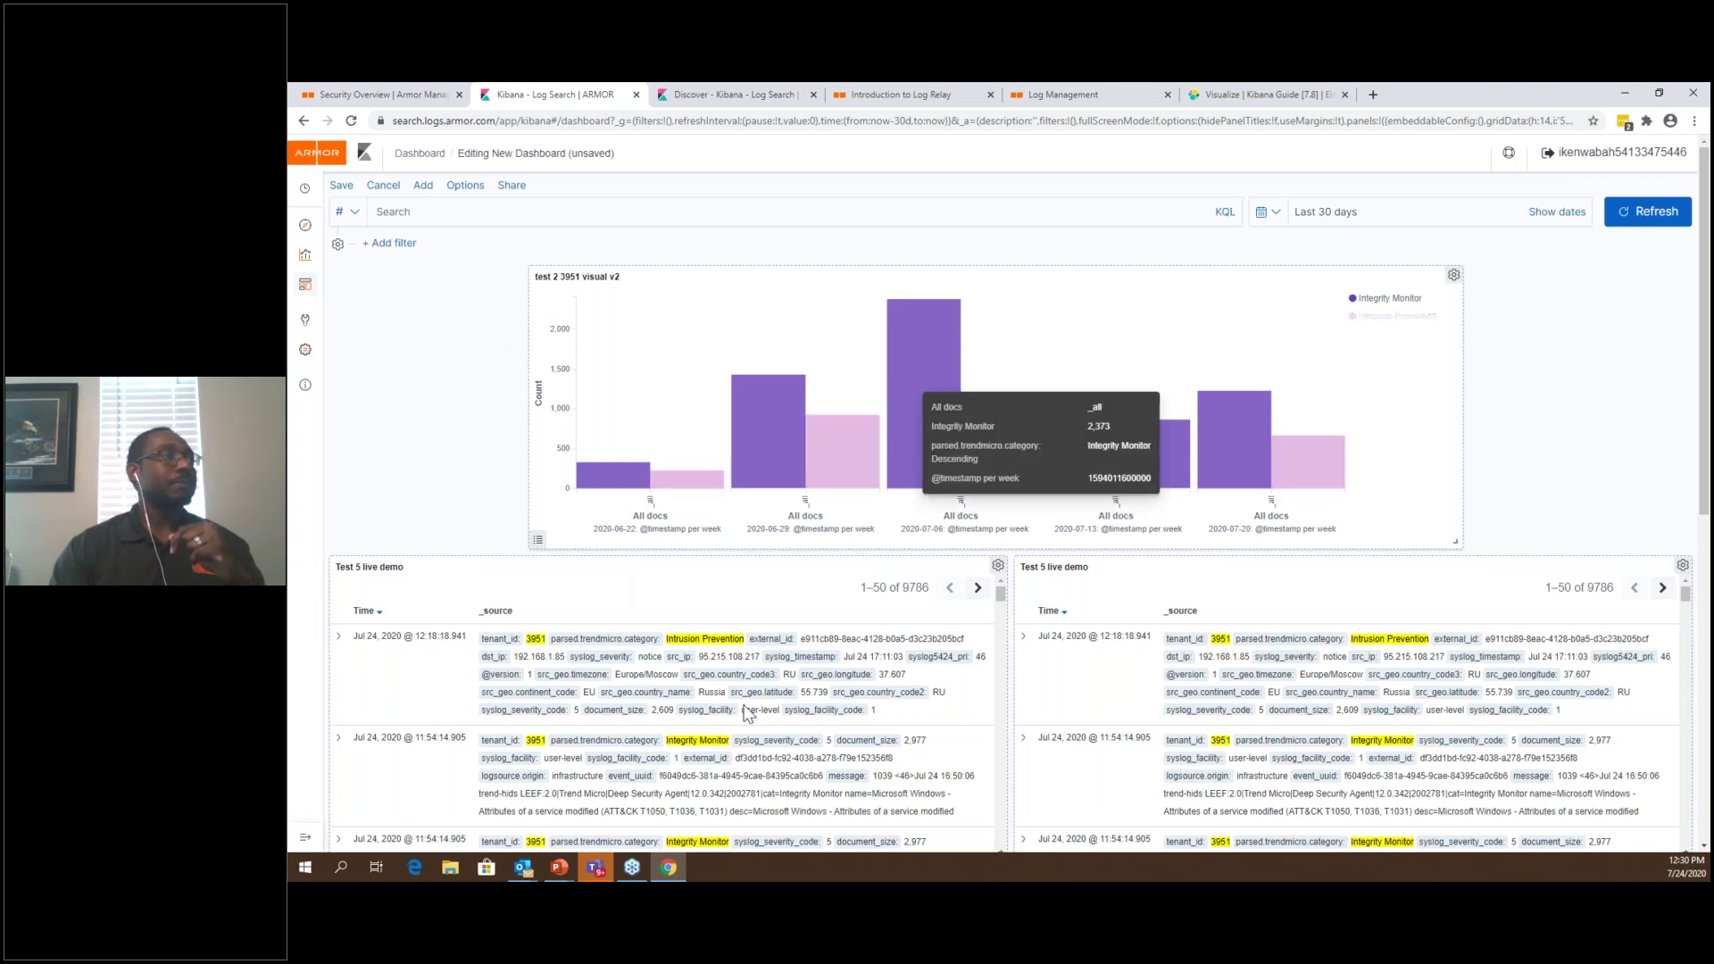
Switch to the PowerPoint deck "Agent 3.0 Demo #3 Deck_FINAL" and show the Resources slides 7 and 8
left_click(559, 867)
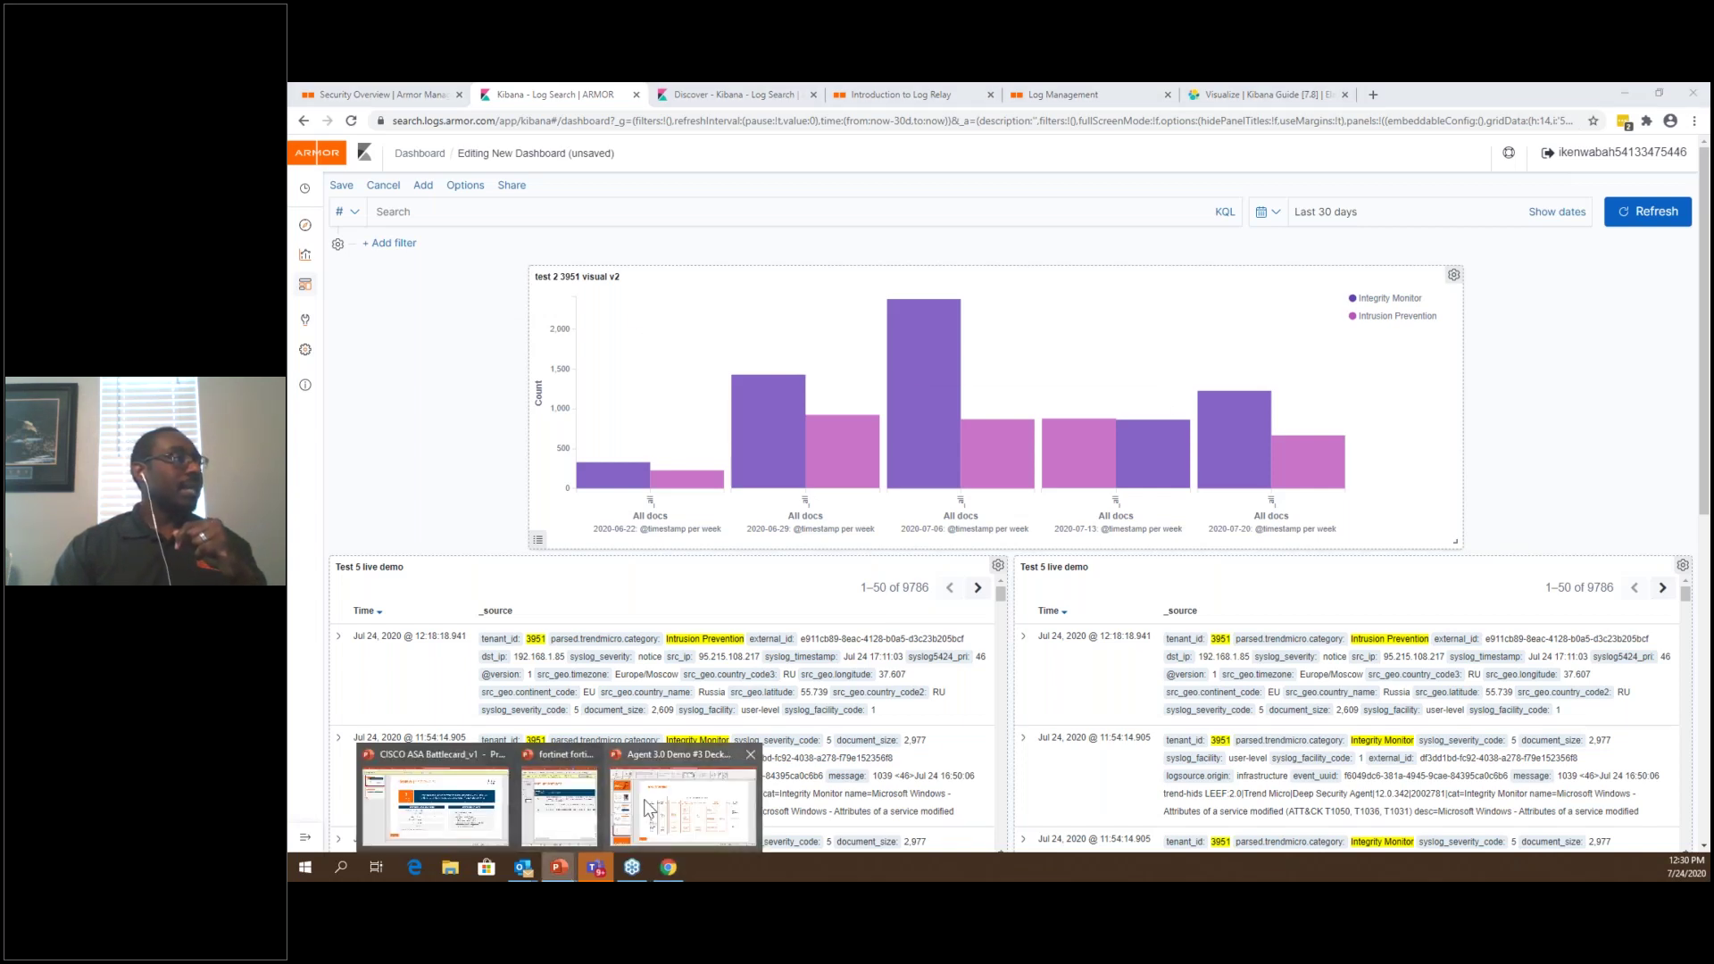
left_click(694, 804)
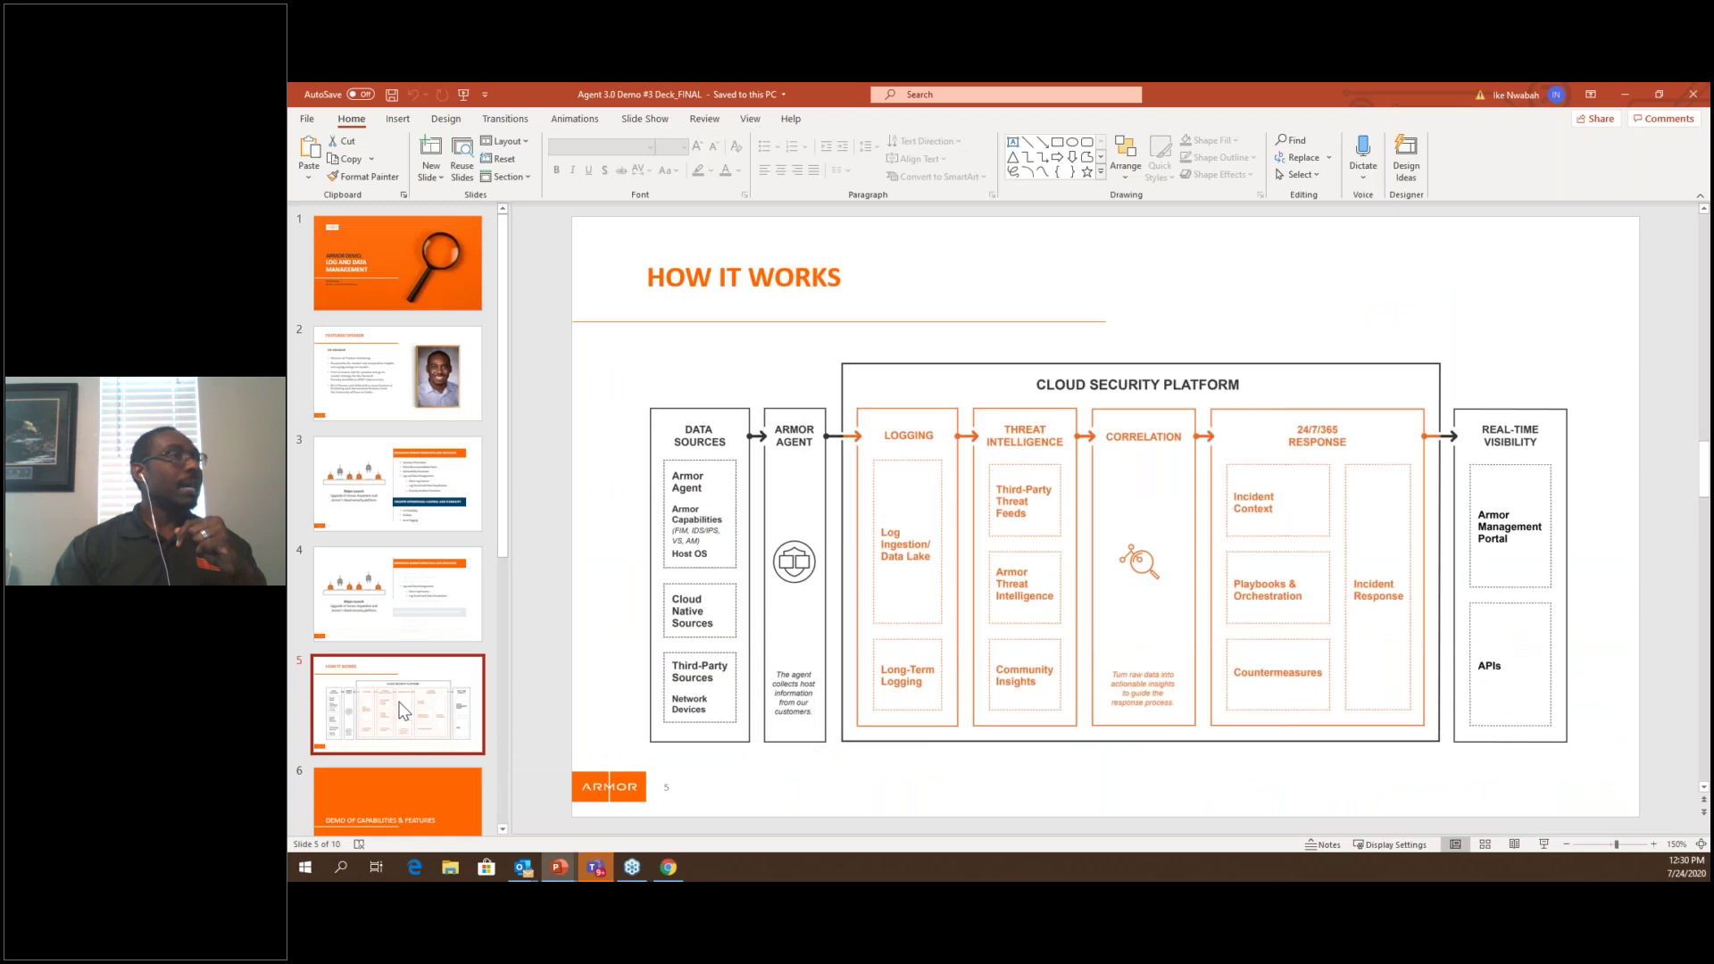
scroll(401, 699, "down", 2)
left_click(458, 780)
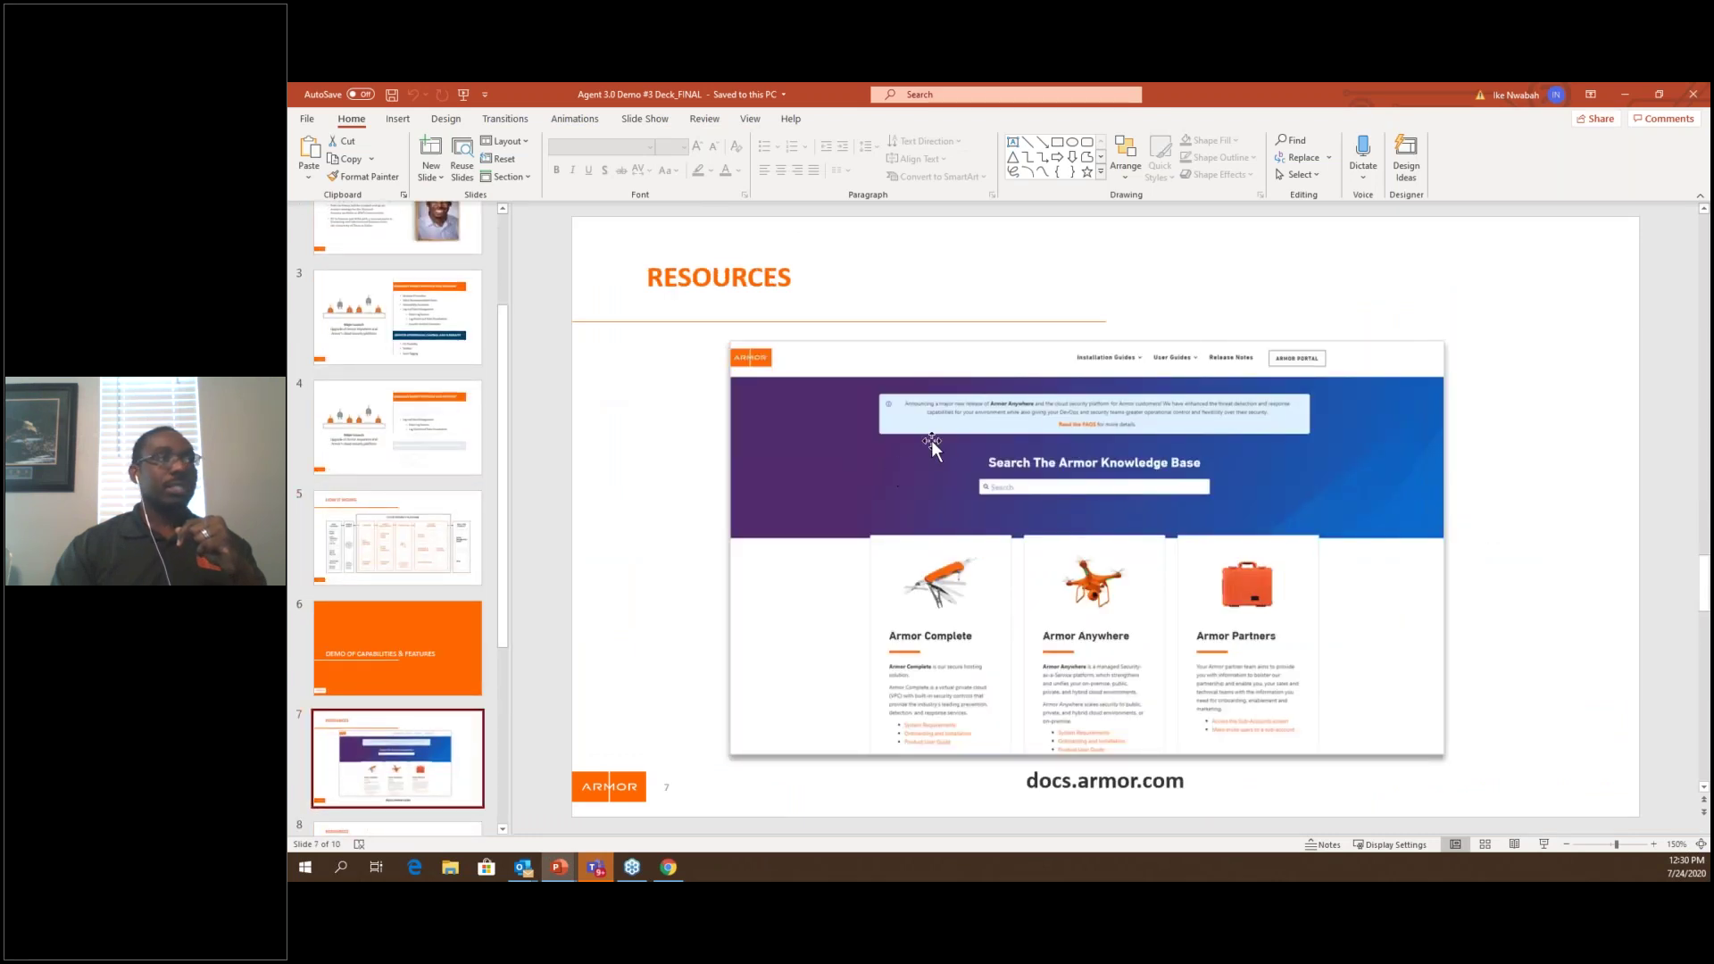
scroll(853, 446, "down", 3)
left_click(471, 541)
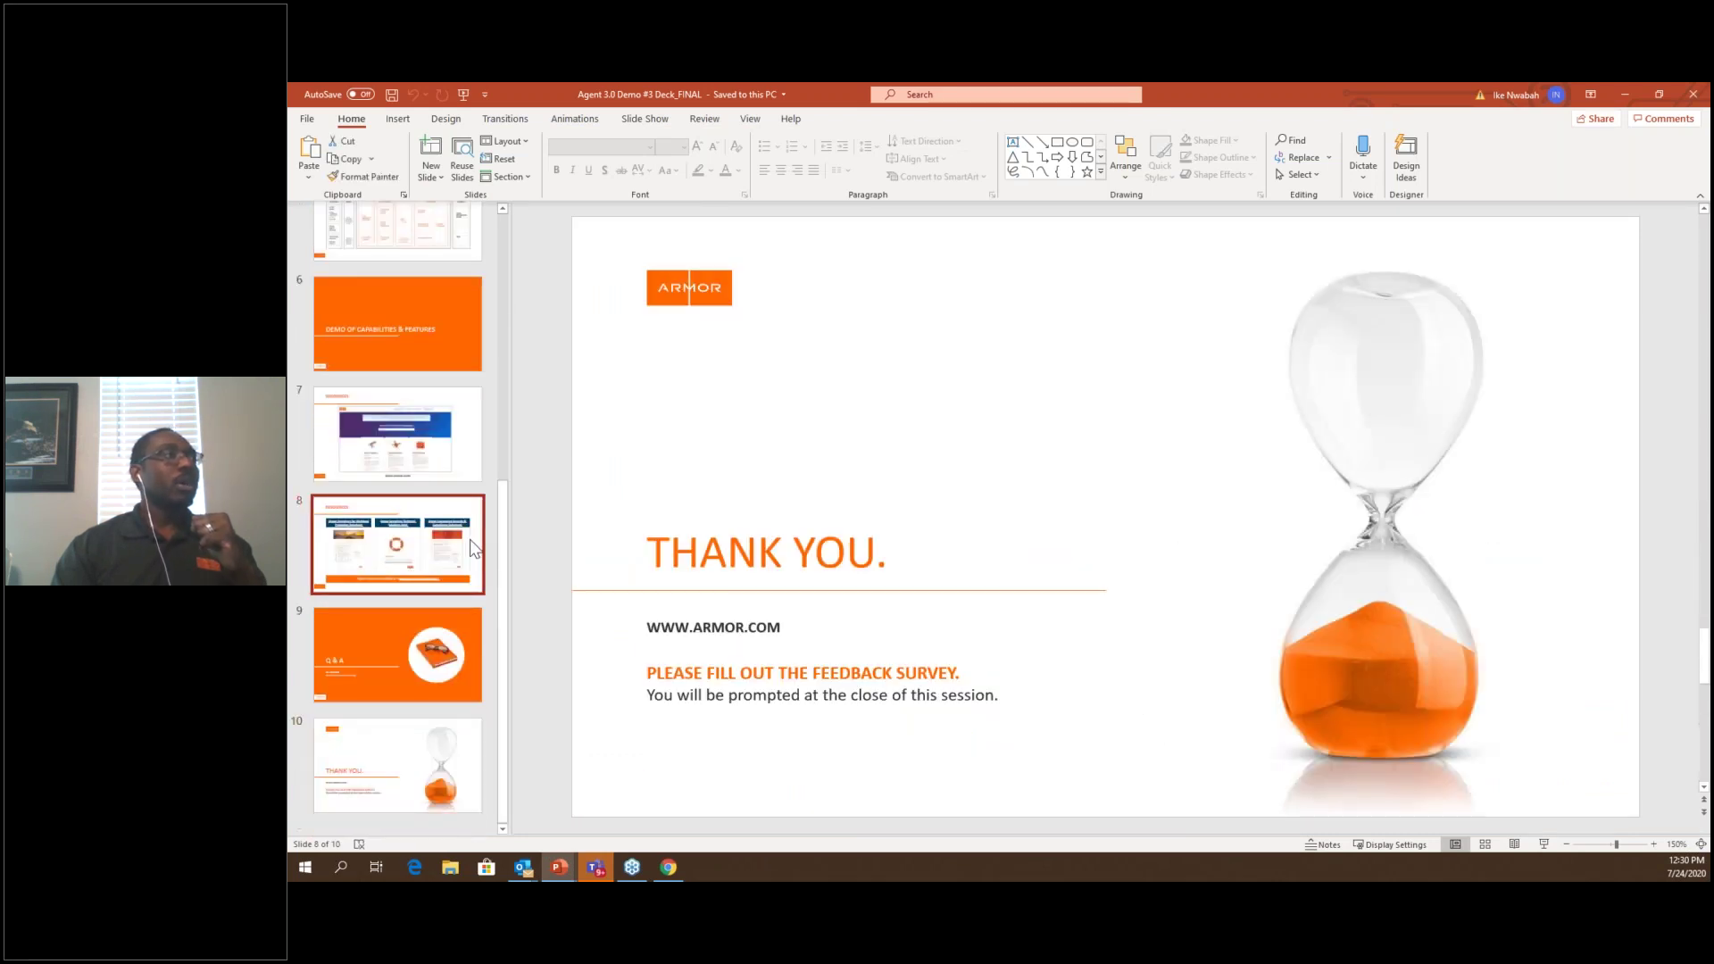